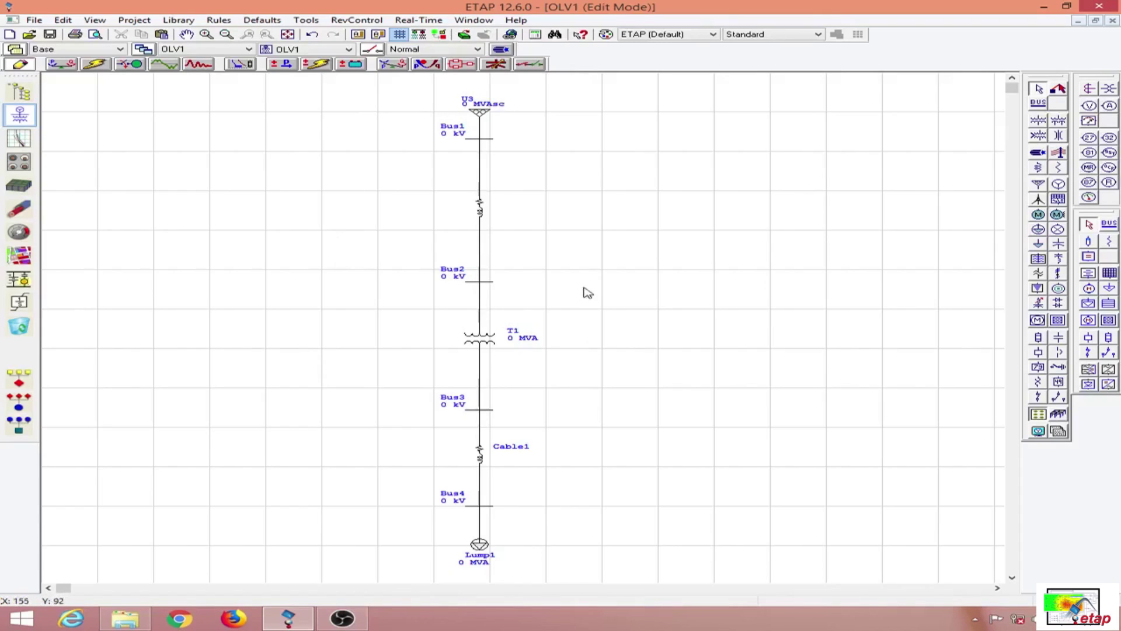
- Set power grid U3 to 110 kV rated voltage, with a three-phase short-circuit rating of 10000 MVAsc and an X/R of 6
double_click(483, 115)
click(367, 172)
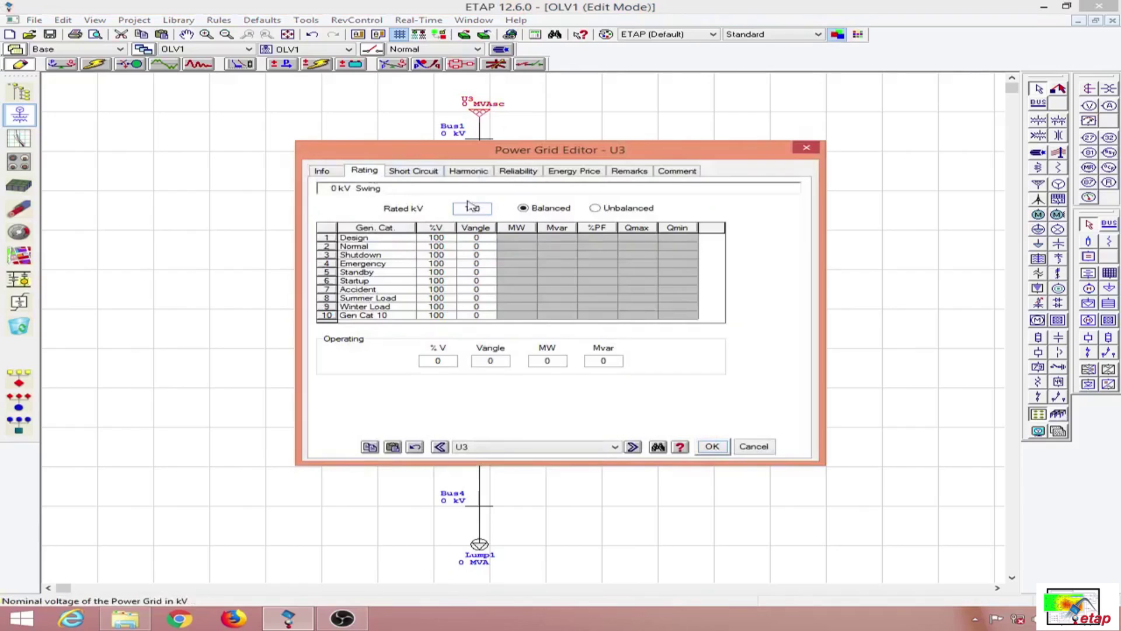
click(397, 171)
click(401, 303)
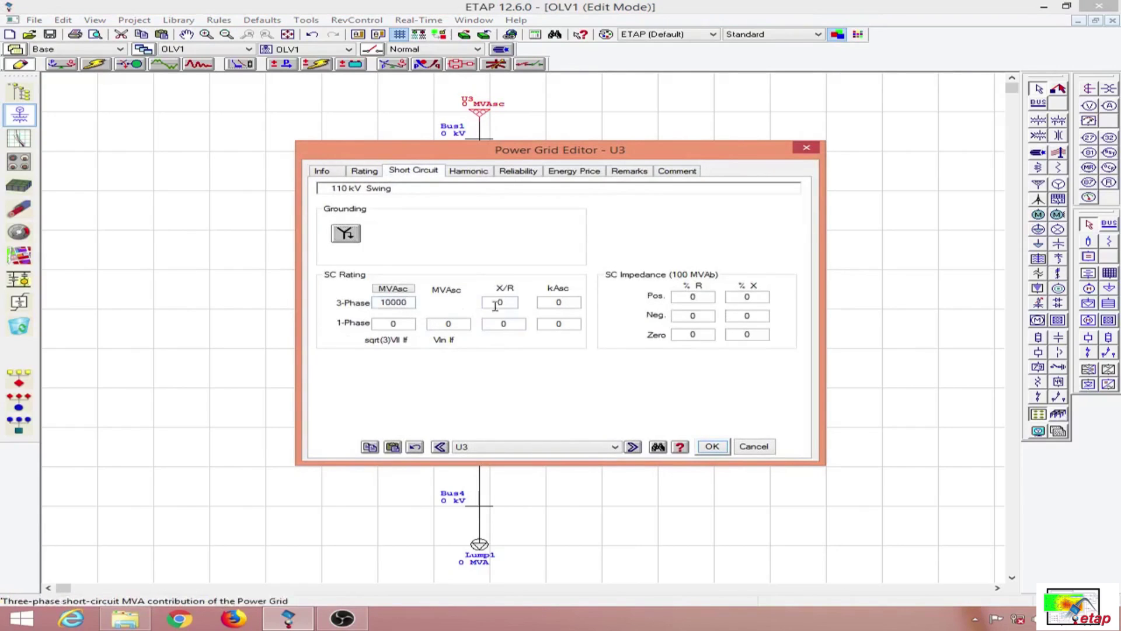
click(497, 303)
key(Return)
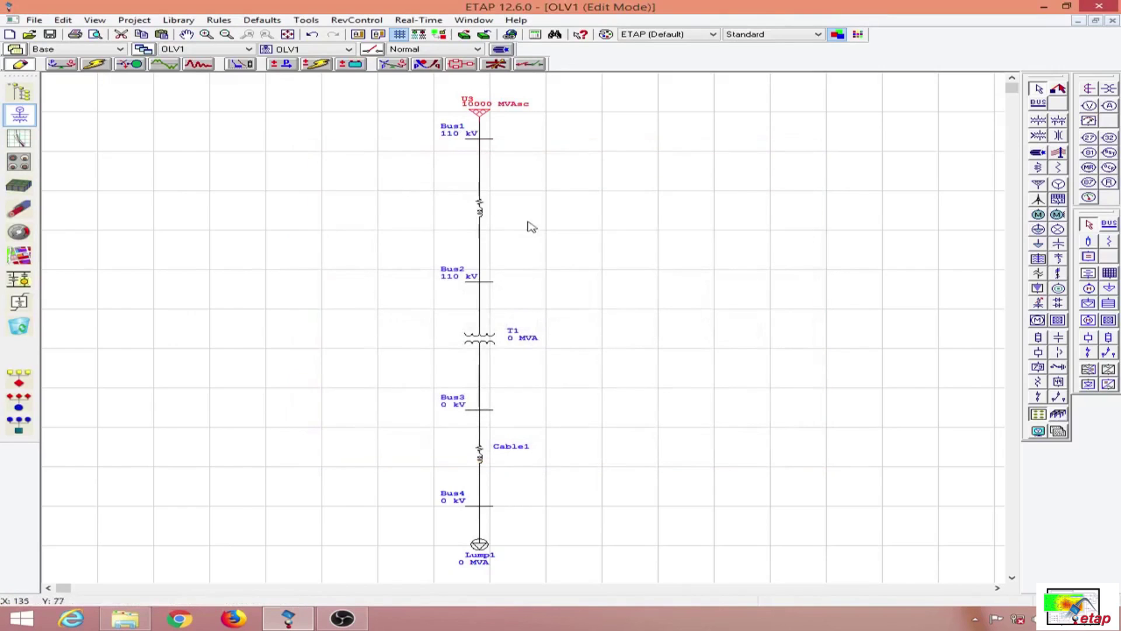
double_click(486, 117)
click(424, 174)
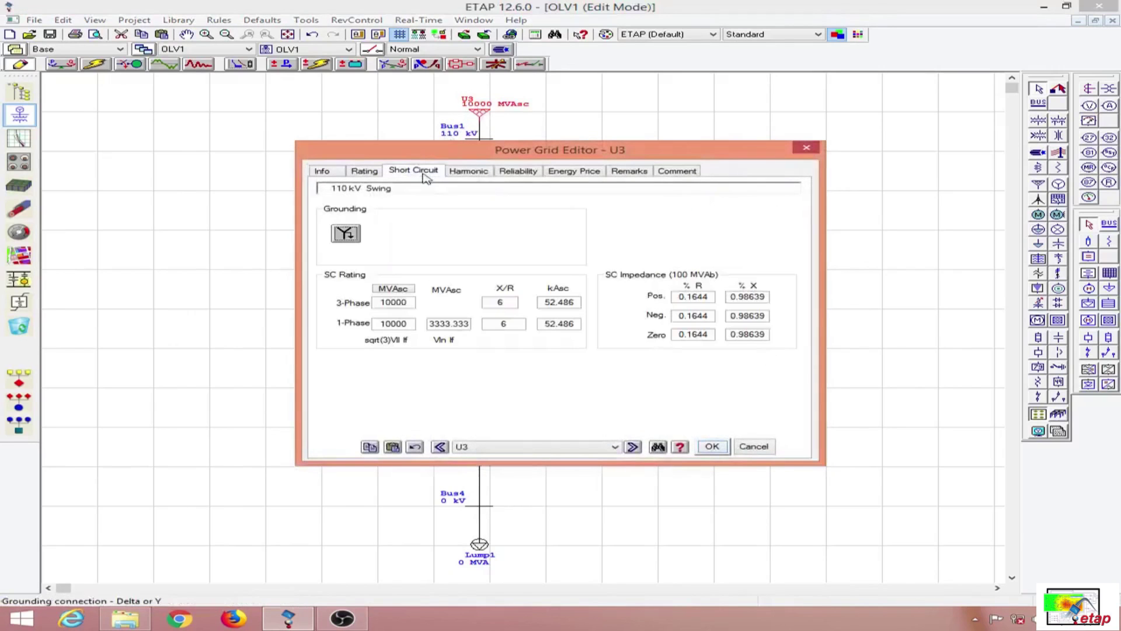
click(710, 446)
- Rate transformer T1 with an 11 kV secondary voltage and 12.5 MVA of power
double_click(483, 346)
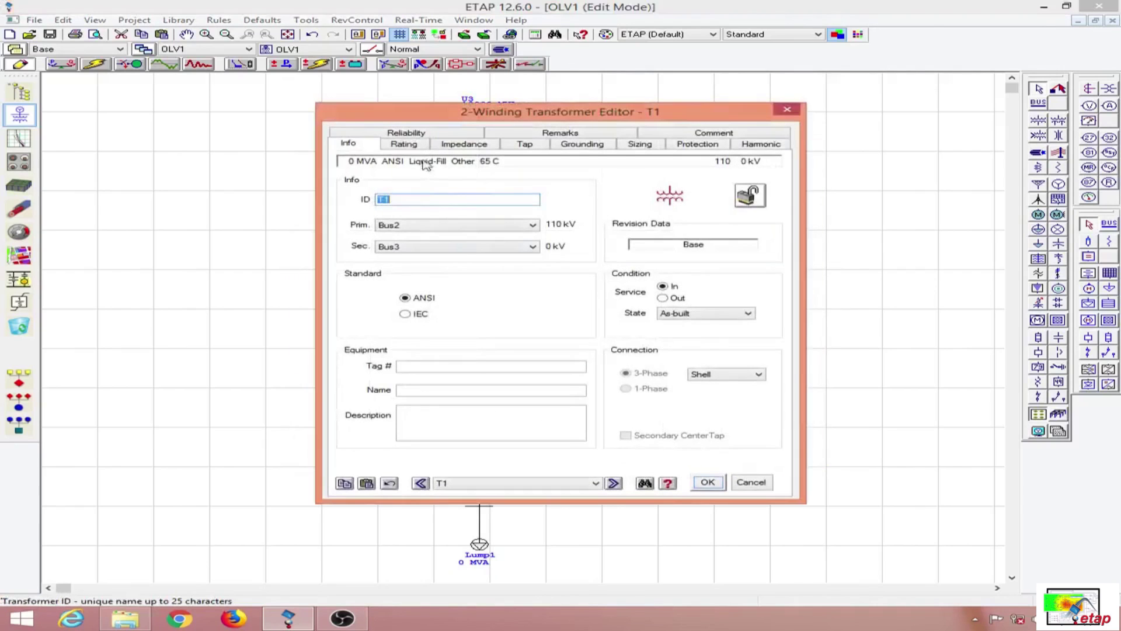
click(404, 143)
click(438, 219)
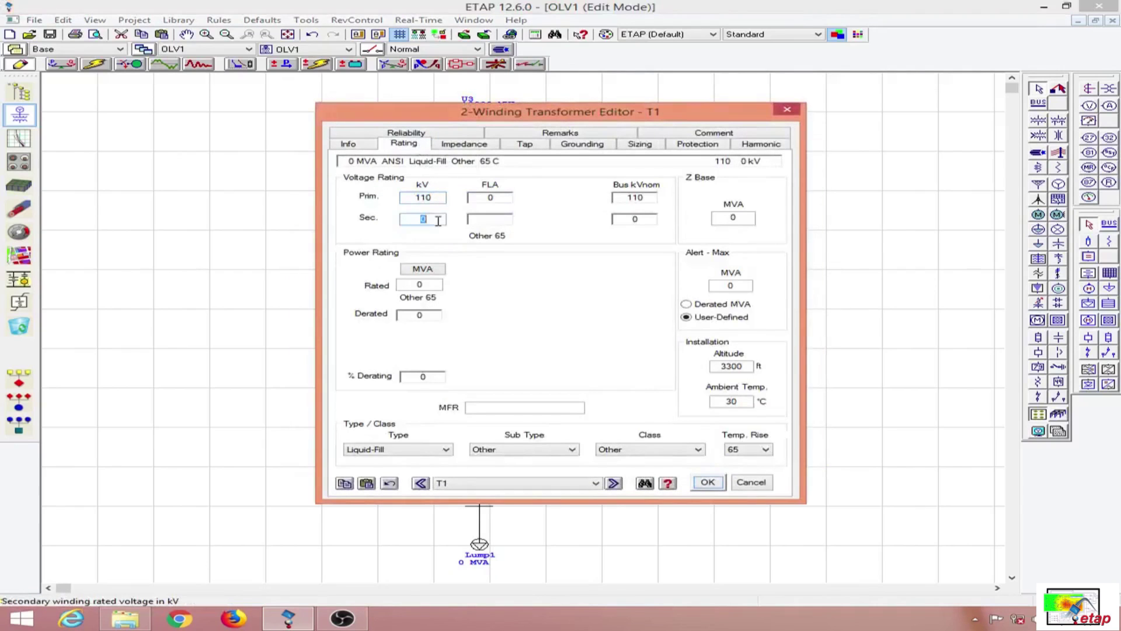
text(11)
click(435, 286)
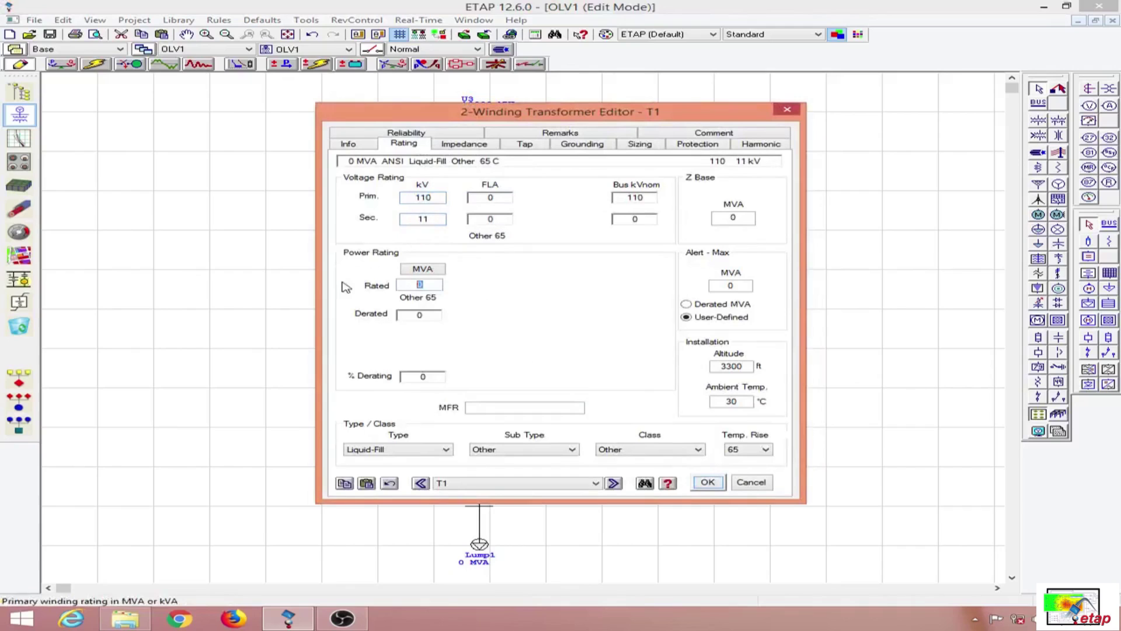
- Apply typical Z and X/R impedance and typical no-load test data to transformer T1
click(477, 144)
click(476, 264)
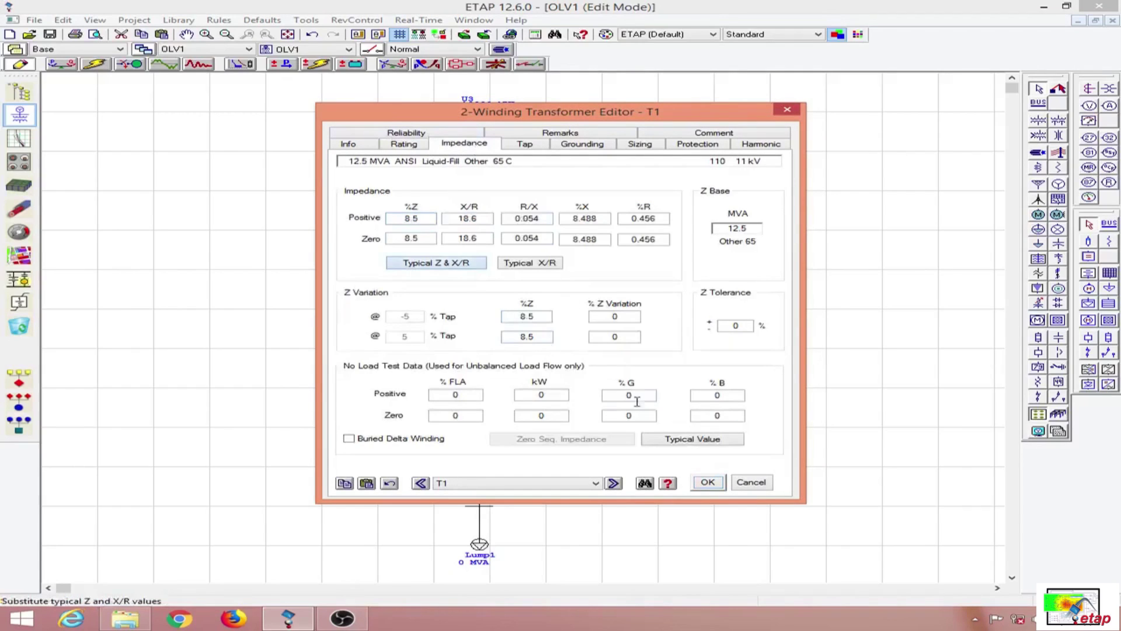
click(696, 444)
click(707, 482)
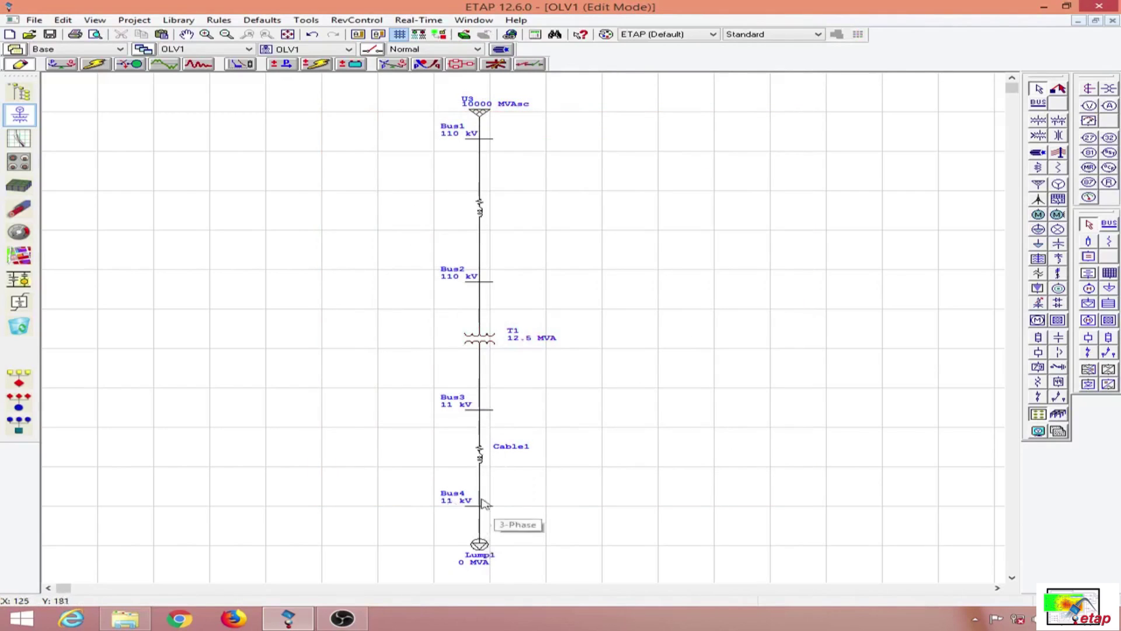
- Set the nameplate current of lumped load Lump1 to 70 A
double_click(483, 551)
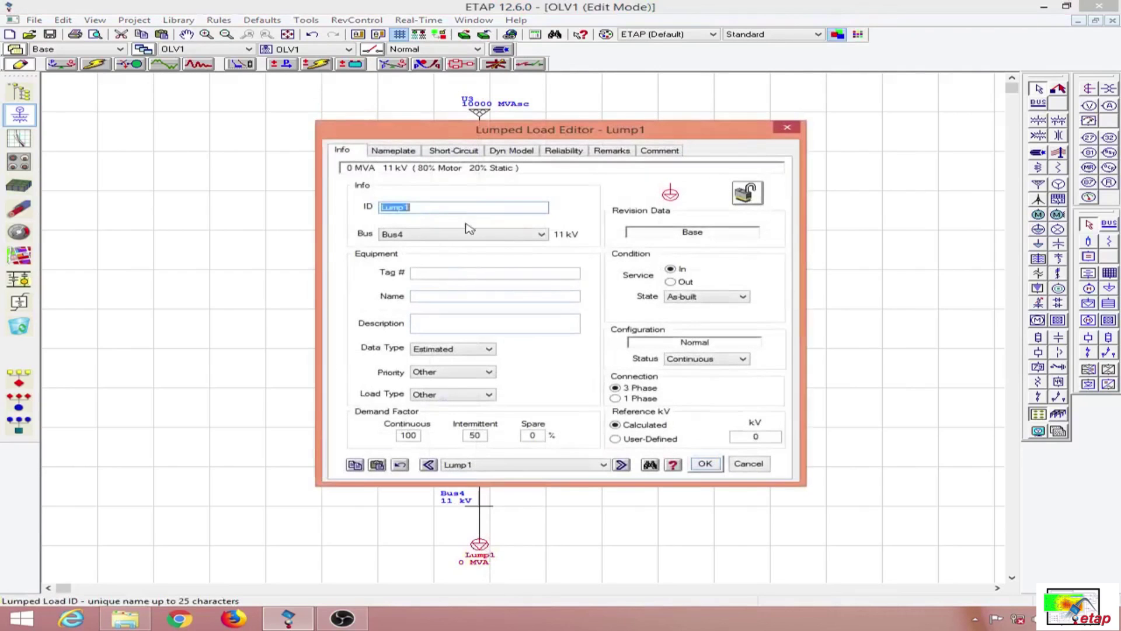
click(393, 150)
click(570, 256)
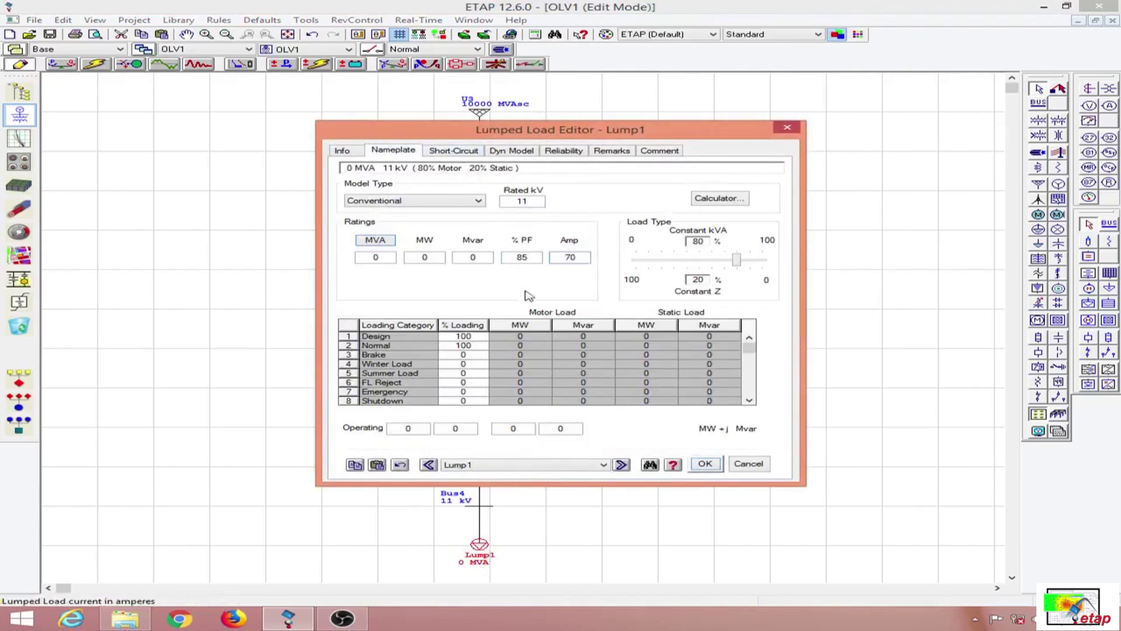
key(Tab)
click(708, 465)
- Set the length of Cable1 to 10 m
double_click(479, 454)
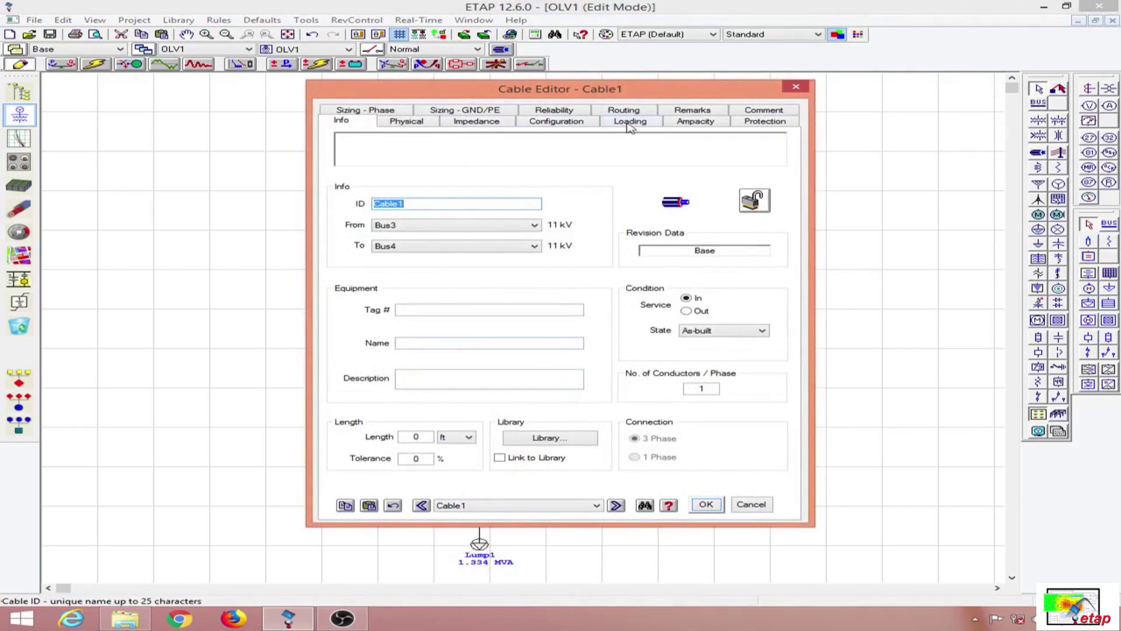
click(433, 437)
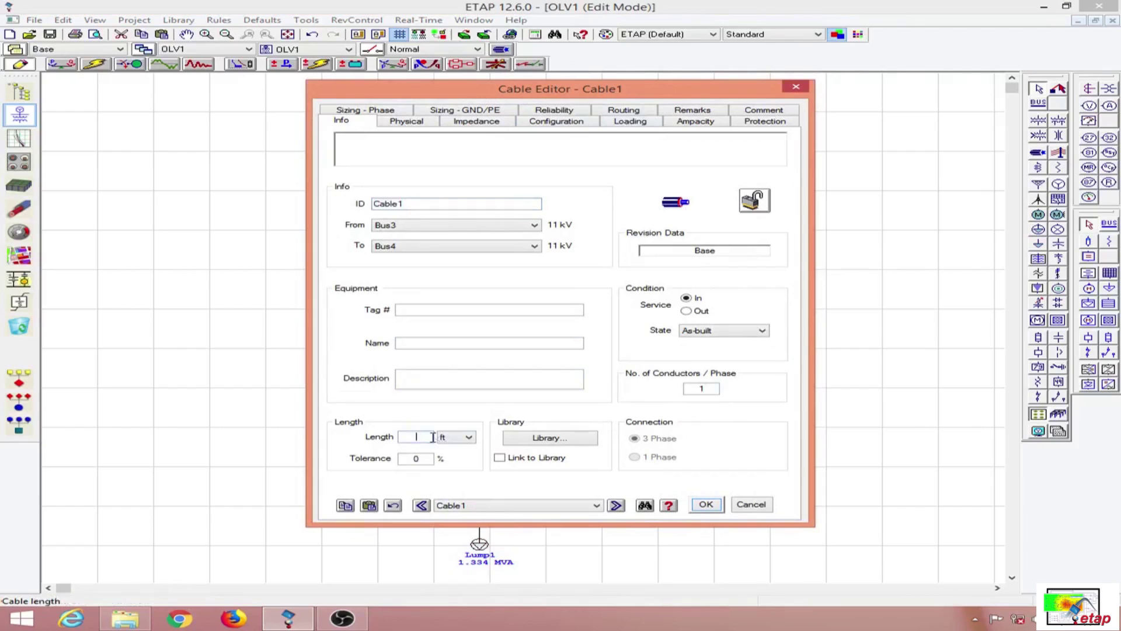
click(469, 437)
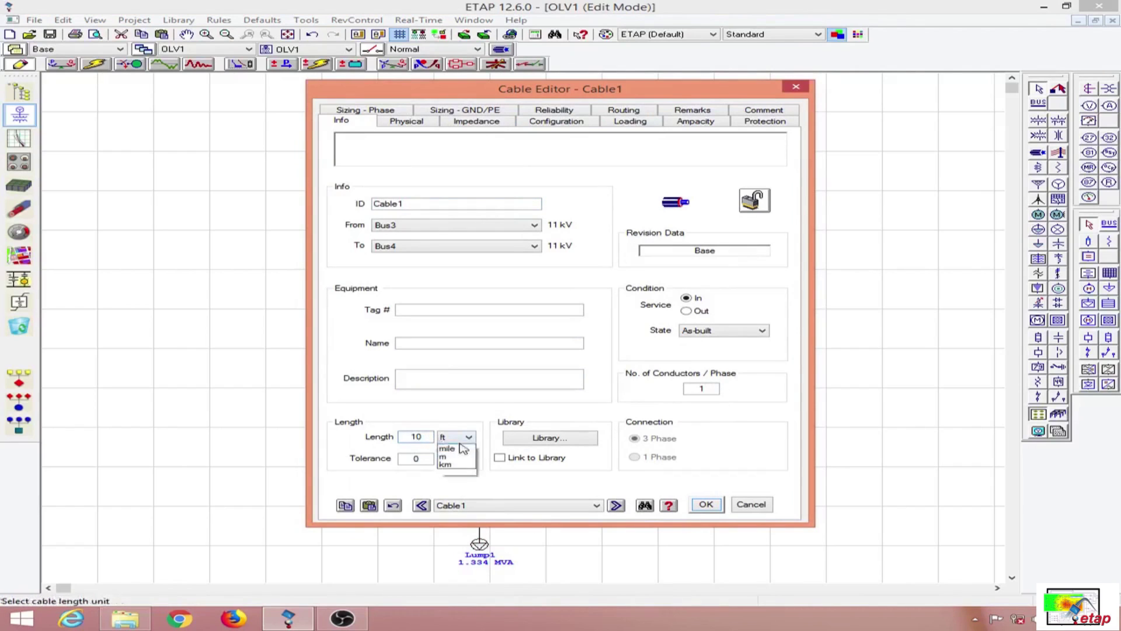
click(458, 457)
- Assign Cable1 the ICEA Rubber 2 15 kV single-core copper cable from the library, size 250 kcmil
click(547, 439)
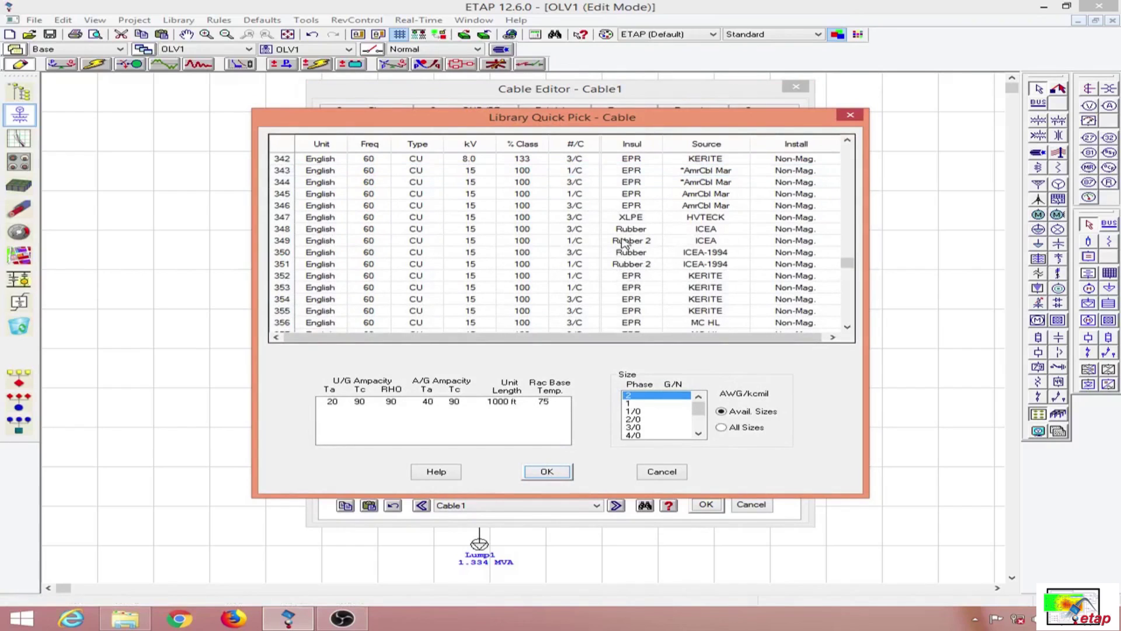
click(554, 241)
click(699, 433)
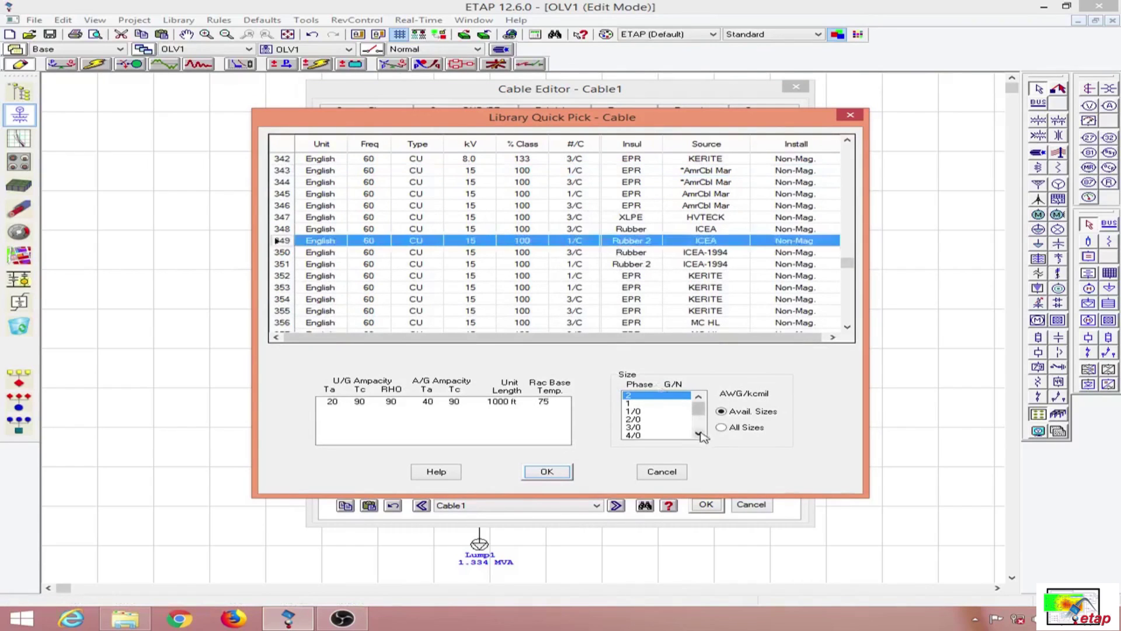
click(698, 433)
click(649, 428)
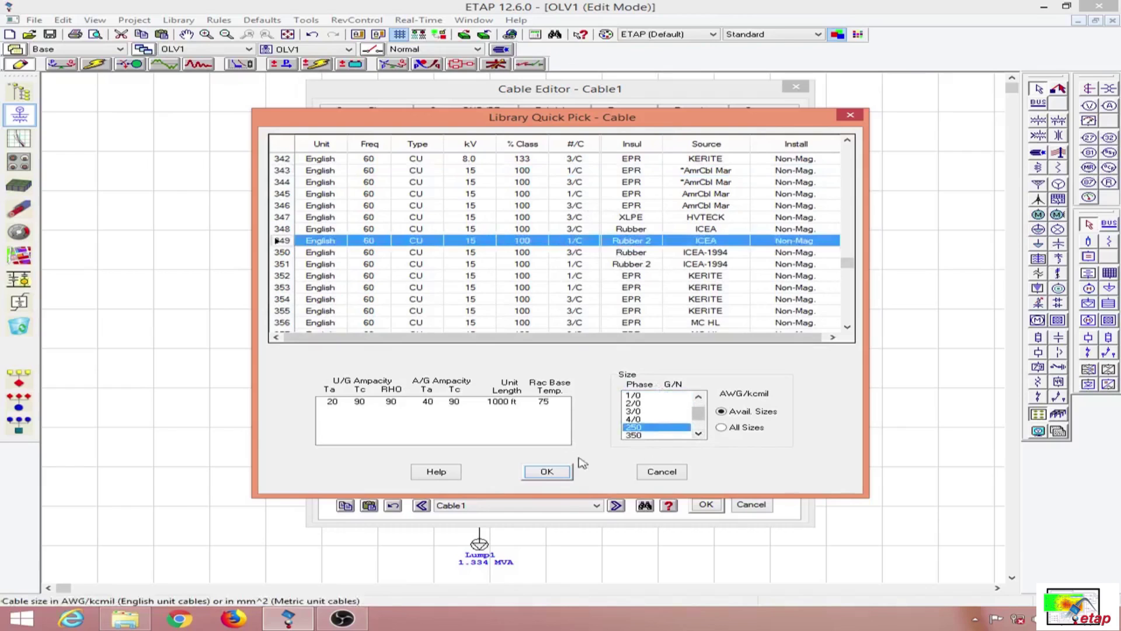
click(547, 472)
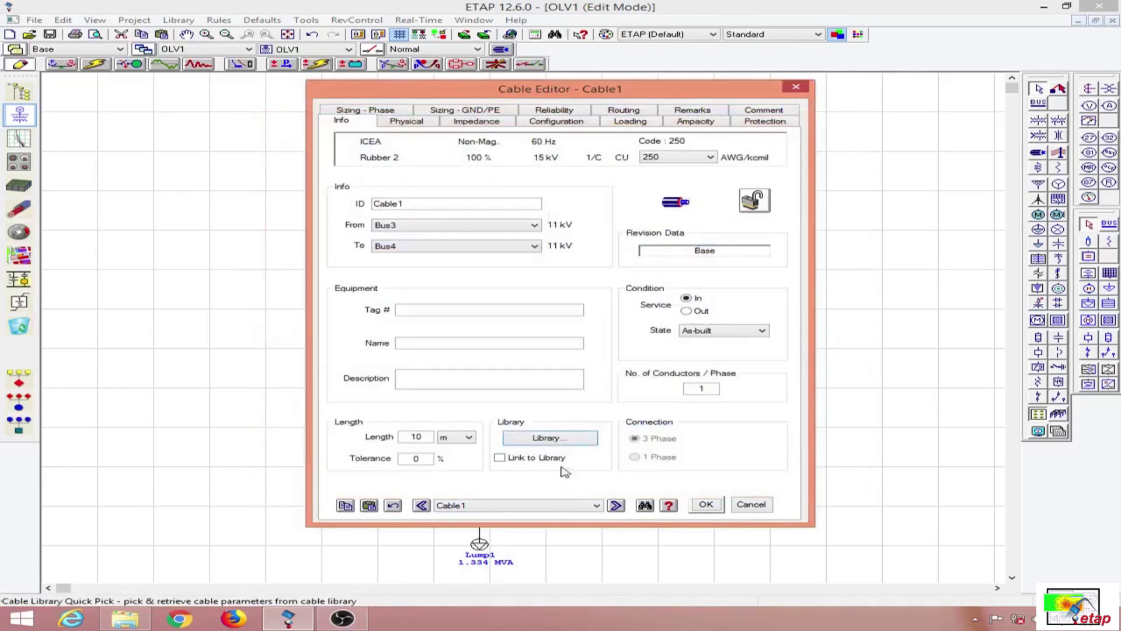
- Use the operating current for sizing Cable1 and set its ampacity installation type to A/G Trays
click(654, 124)
click(405, 264)
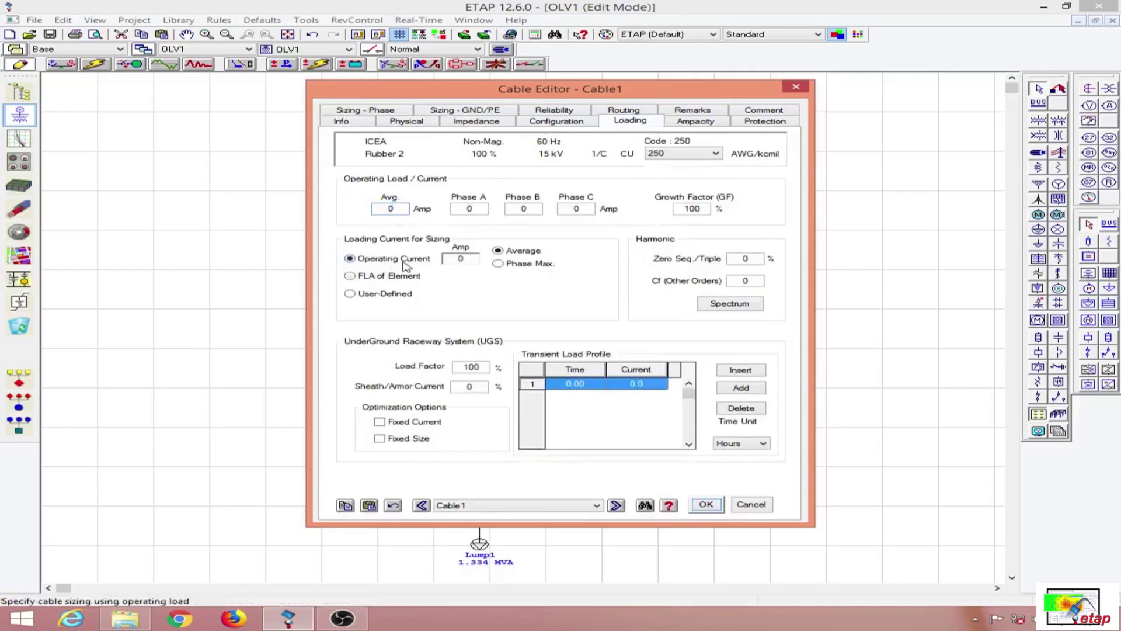
click(694, 122)
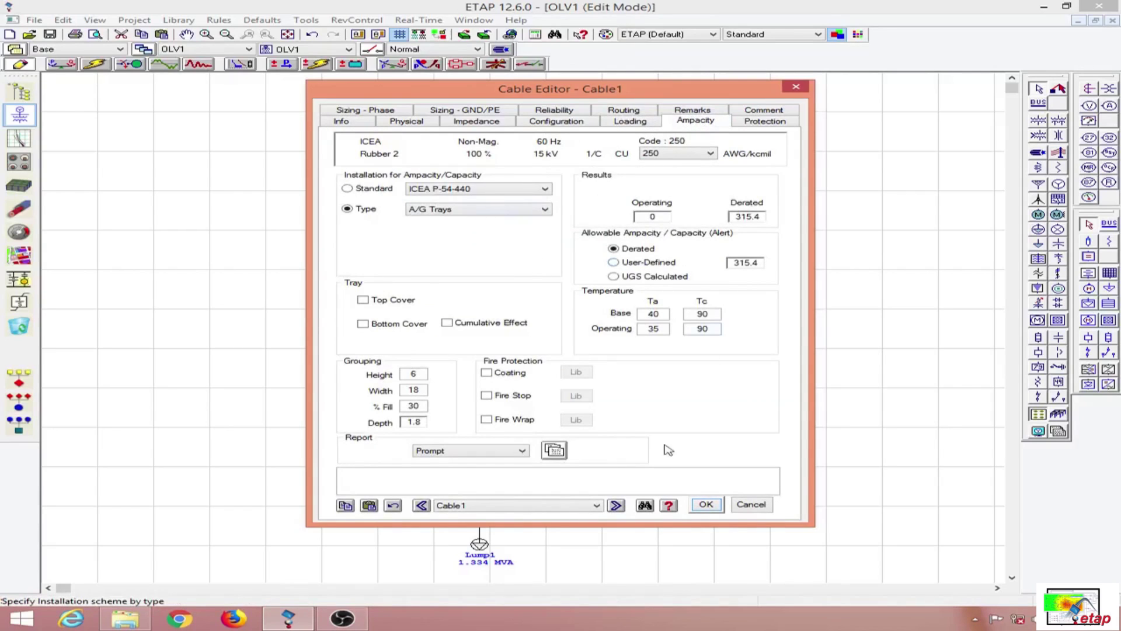
click(720, 510)
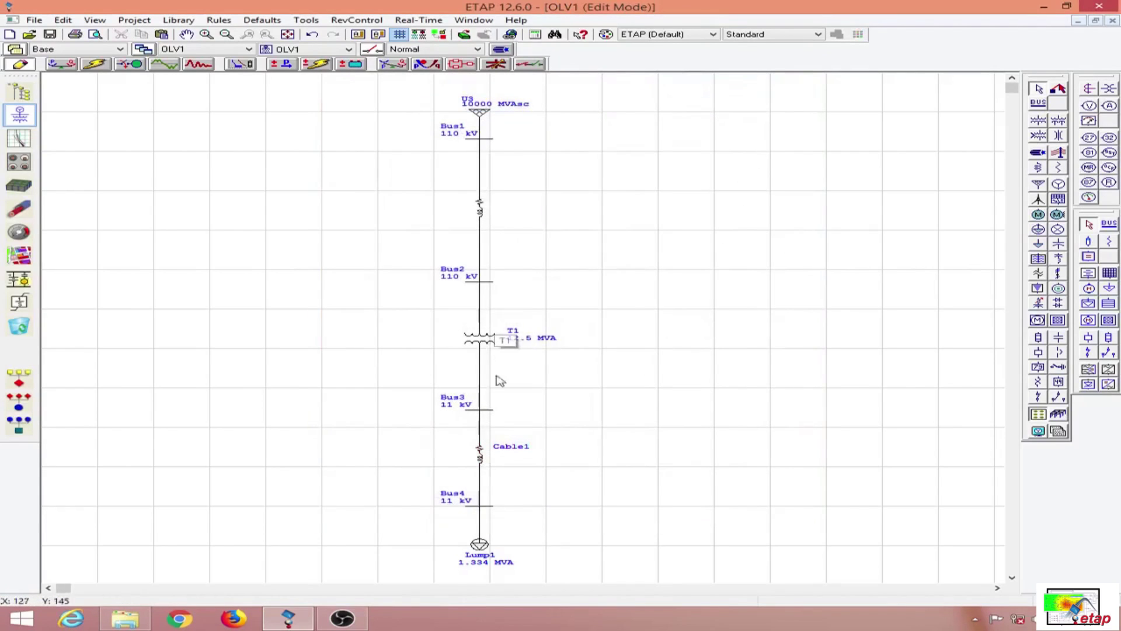
- Assign transmission line Line1 the EPRI AAC Valerian 250 kcmil phase conductor and the EPRI AW 3 No.10 ground wire from the library
double_click(483, 208)
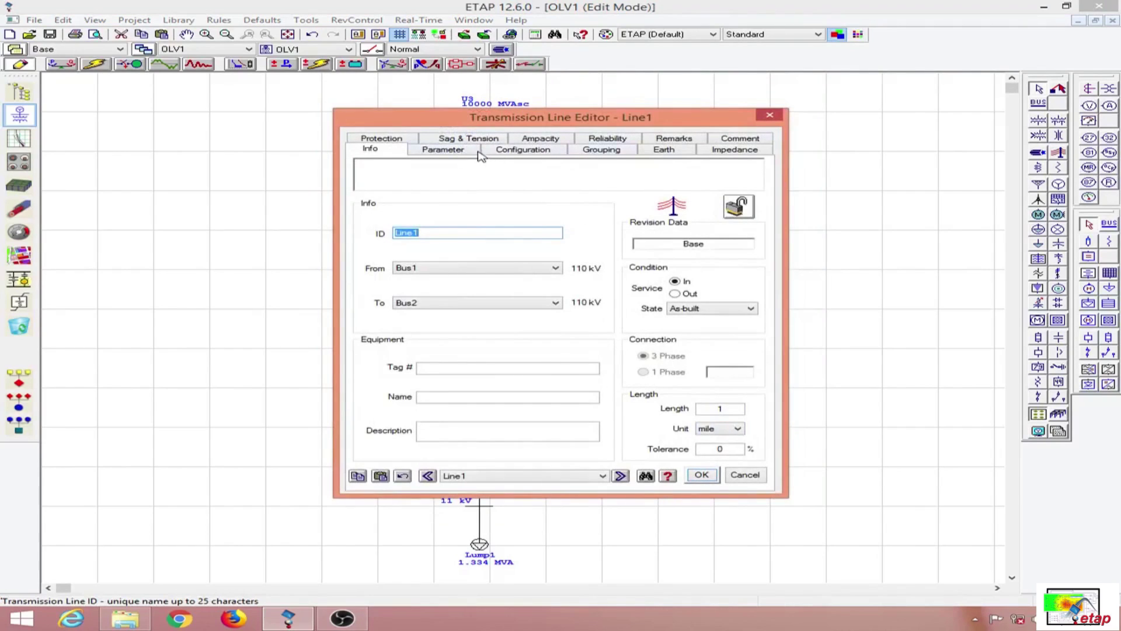
click(479, 154)
click(687, 223)
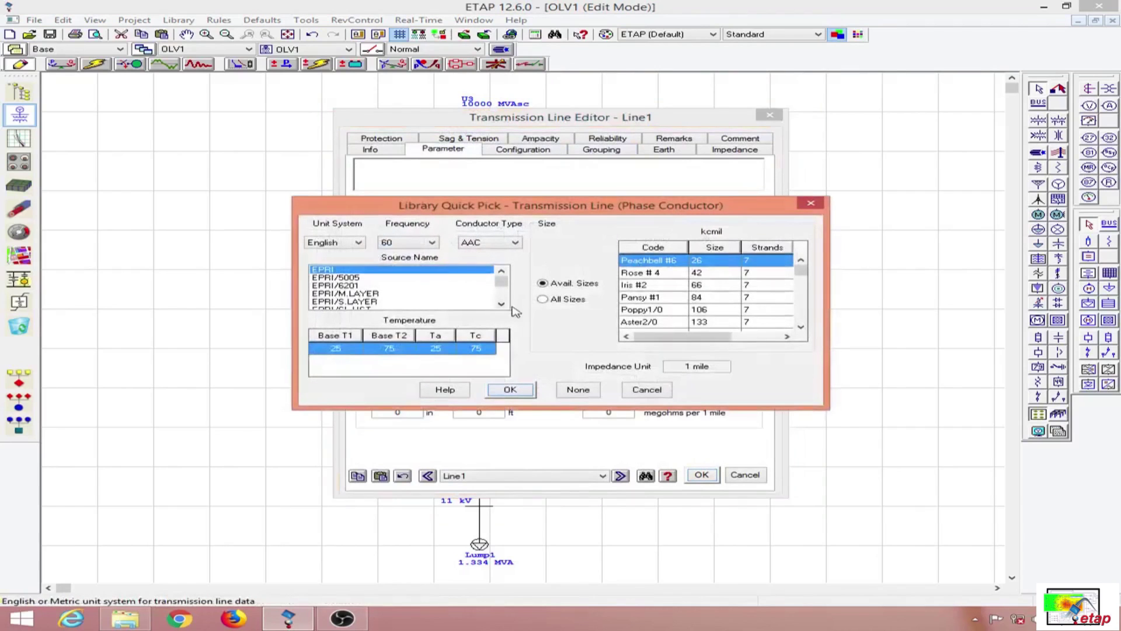
click(800, 327)
click(801, 327)
click(801, 327)
click(801, 327)
click(801, 327)
click(801, 327)
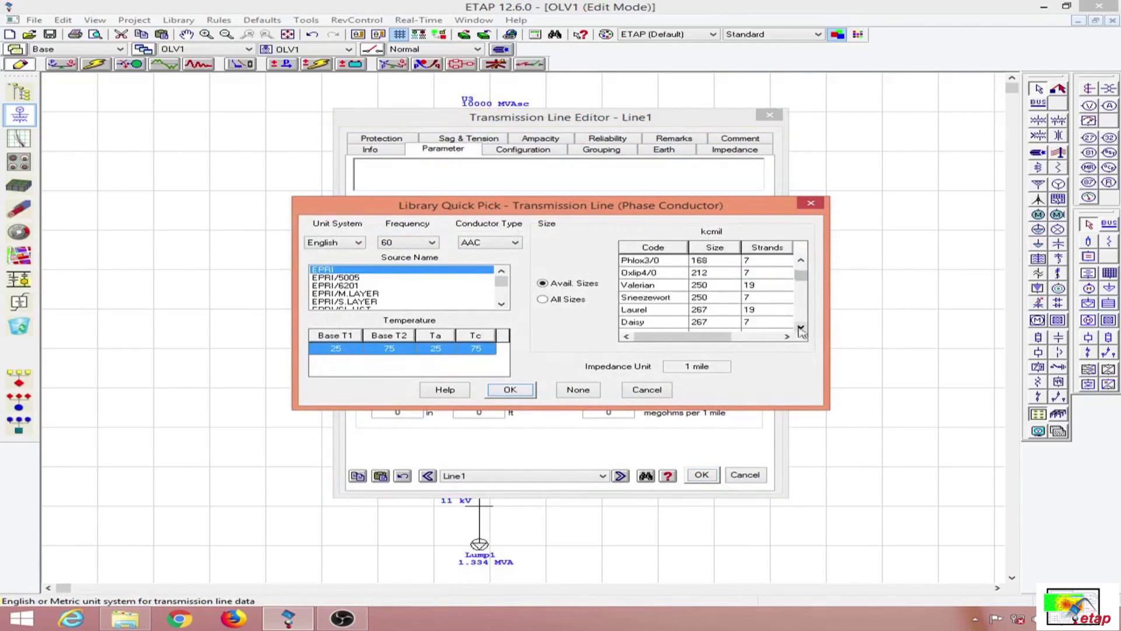
click(650, 286)
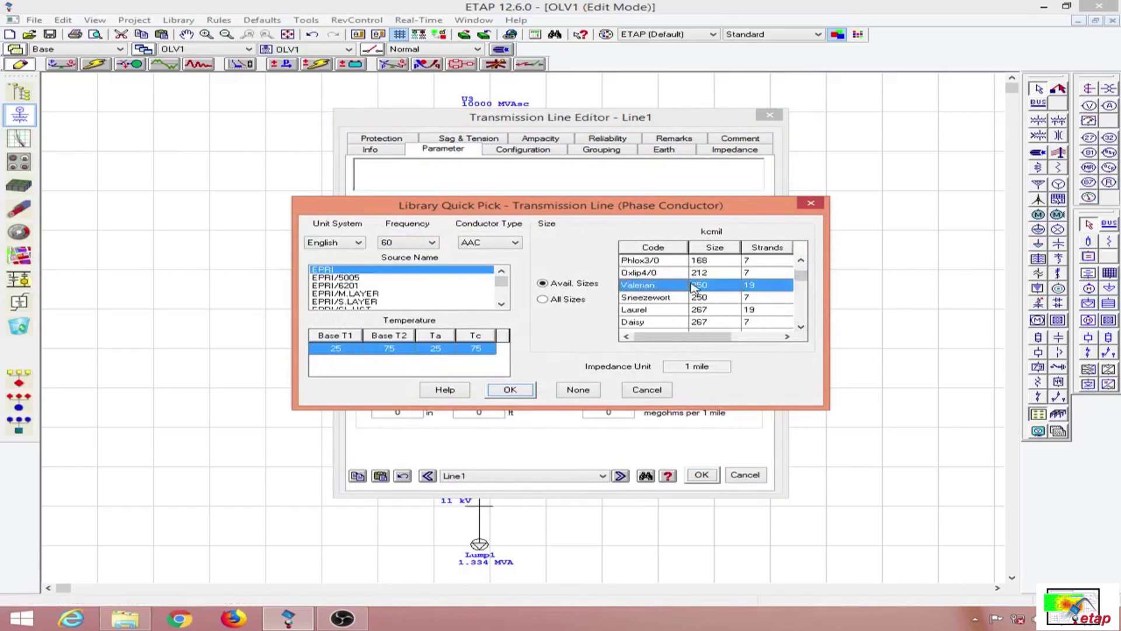
click(509, 390)
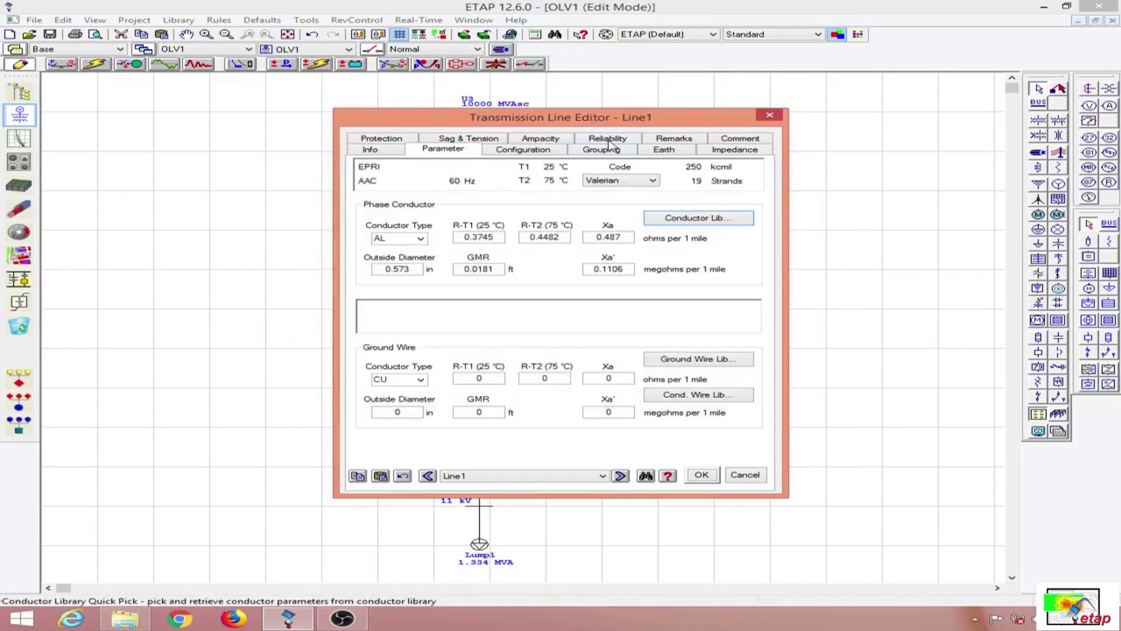
click(699, 360)
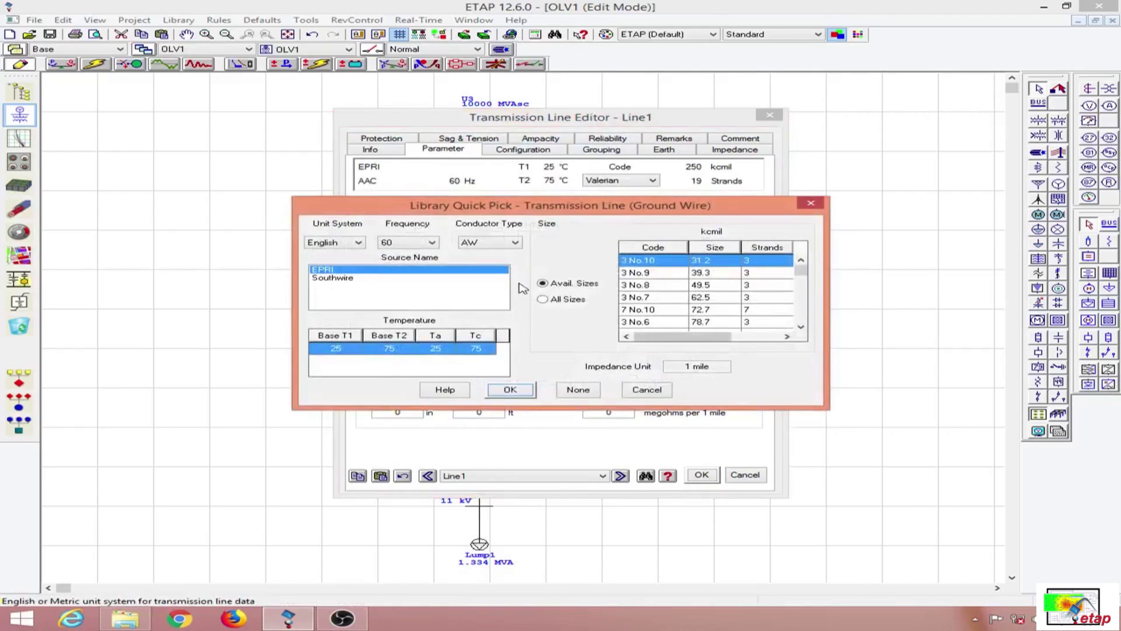
click(510, 390)
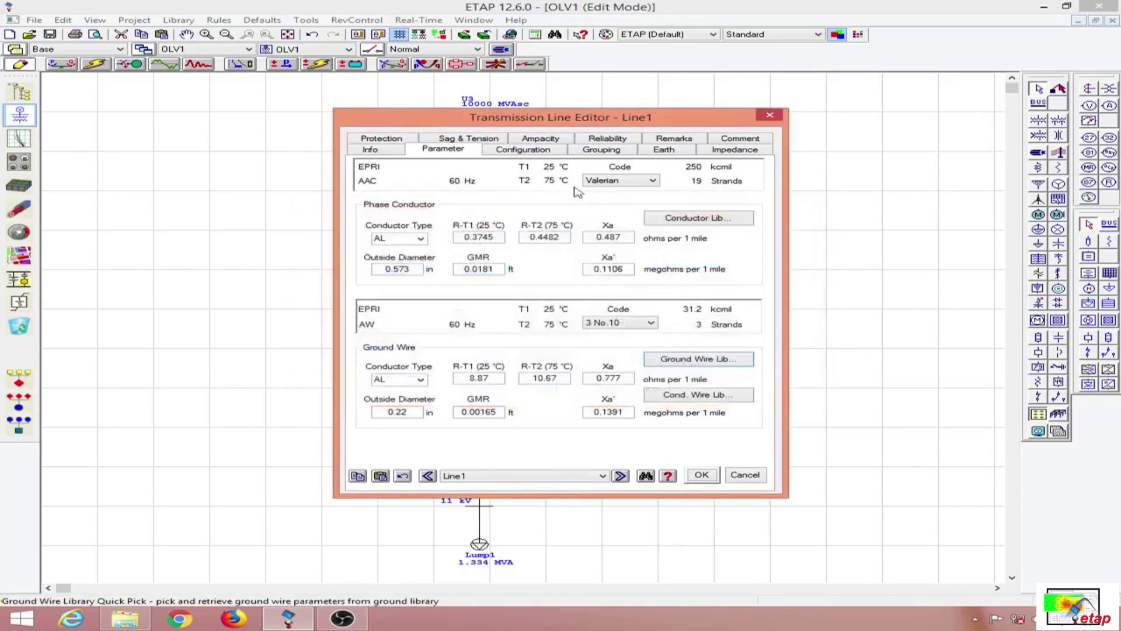
- Set Line1's phase height to 30 ft in the horizontal configuration and enter its AB phase spacing
click(541, 152)
click(439, 262)
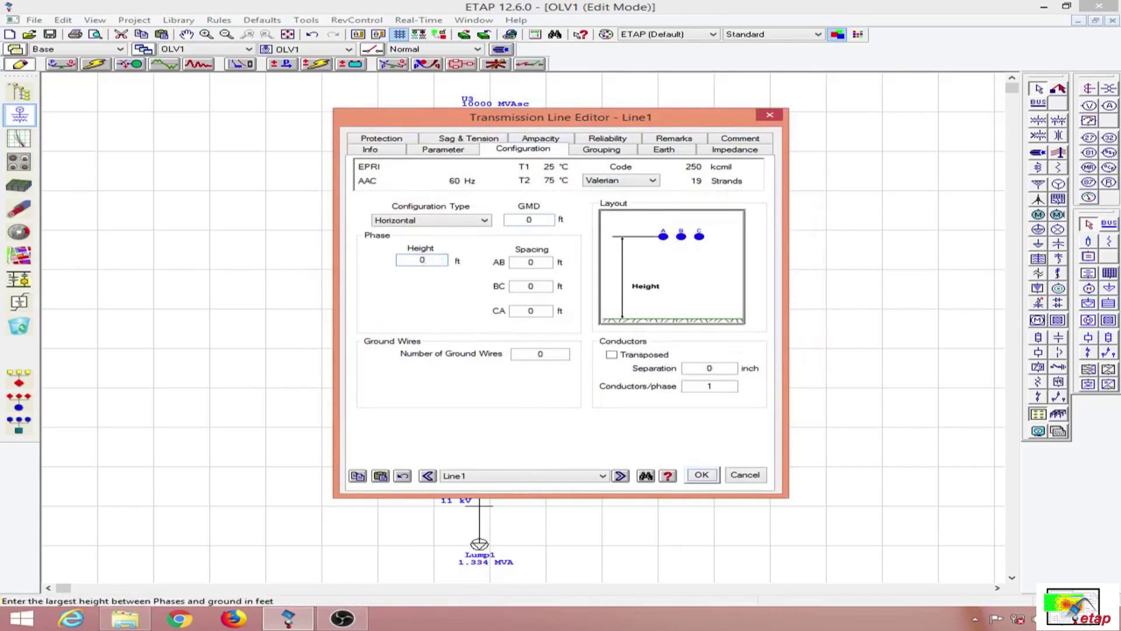
click(458, 281)
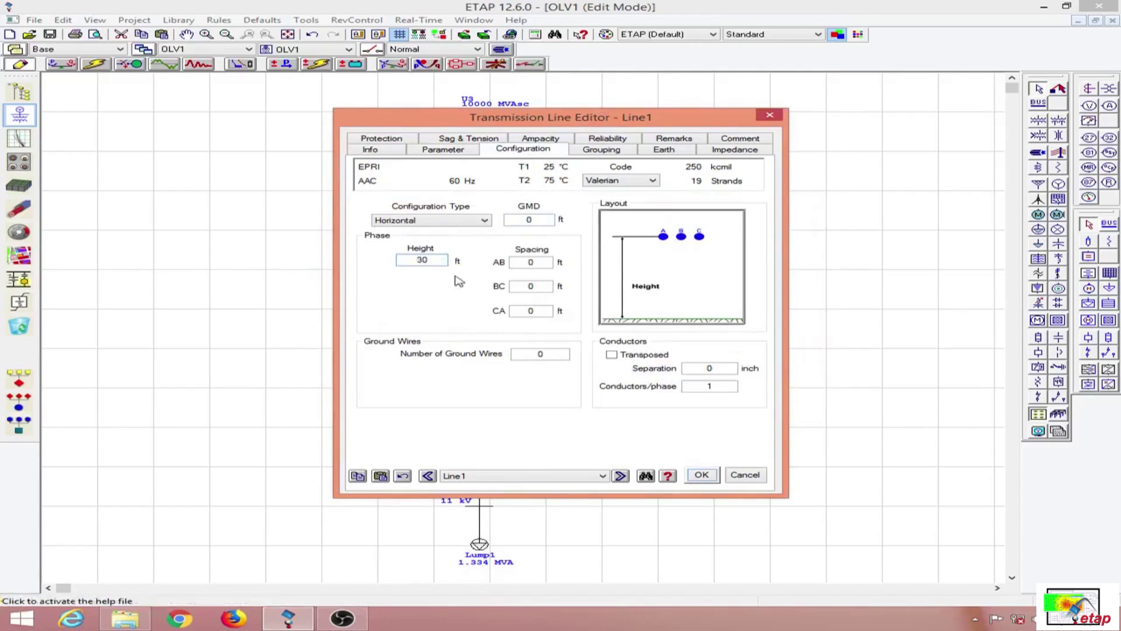
double_click(544, 261)
click(472, 284)
- Base Line1's allowable ampacity alert on the derated value and accept the line data
click(620, 151)
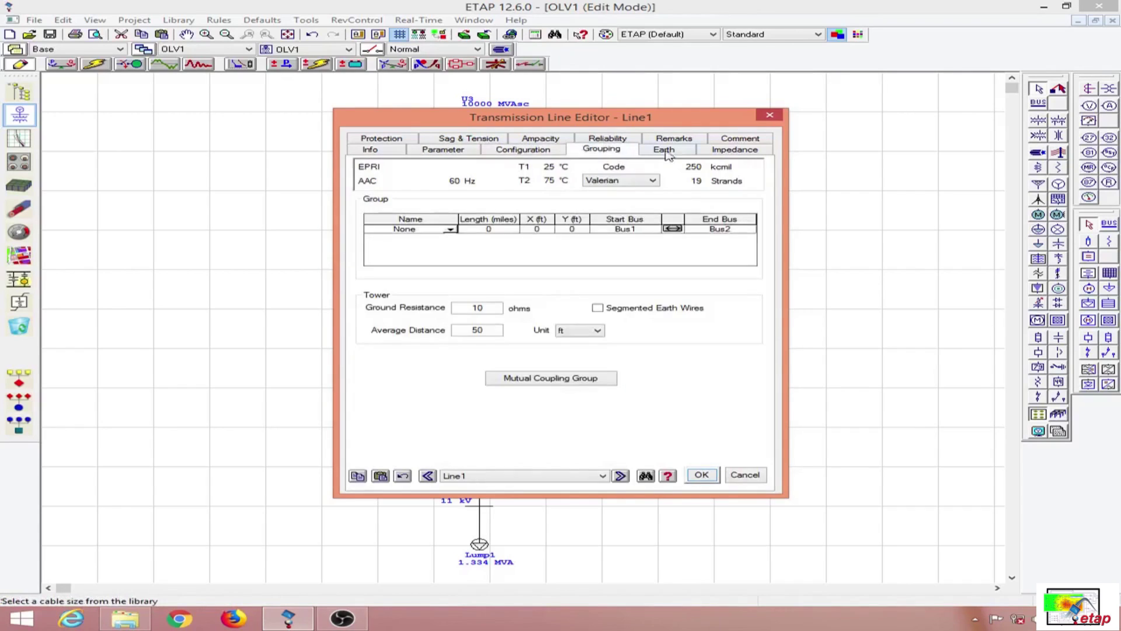
click(538, 138)
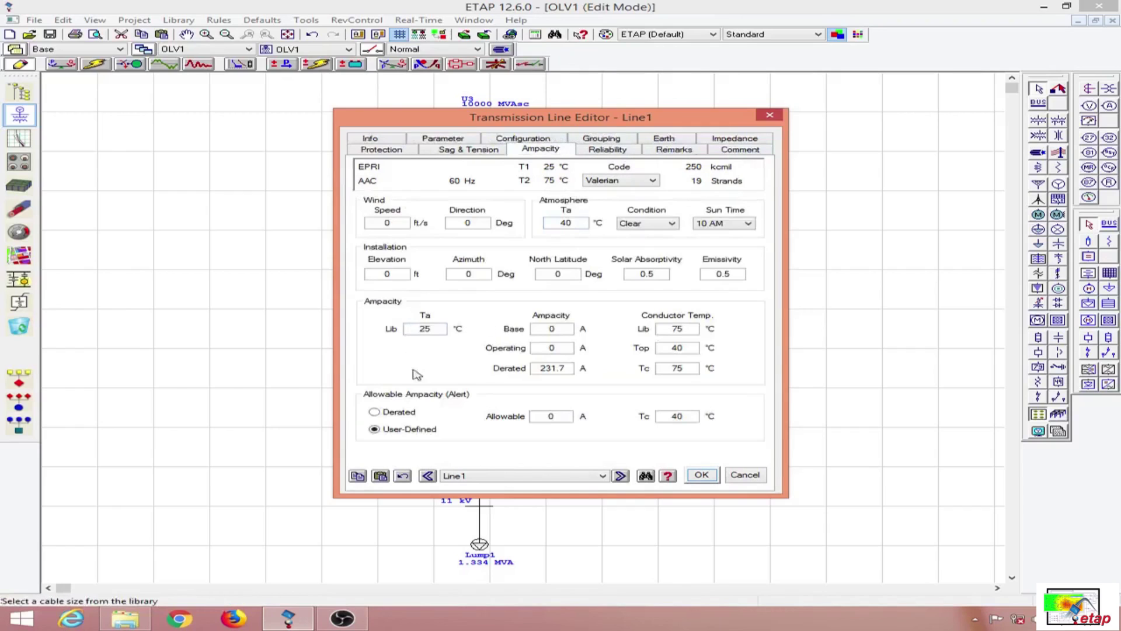
click(401, 413)
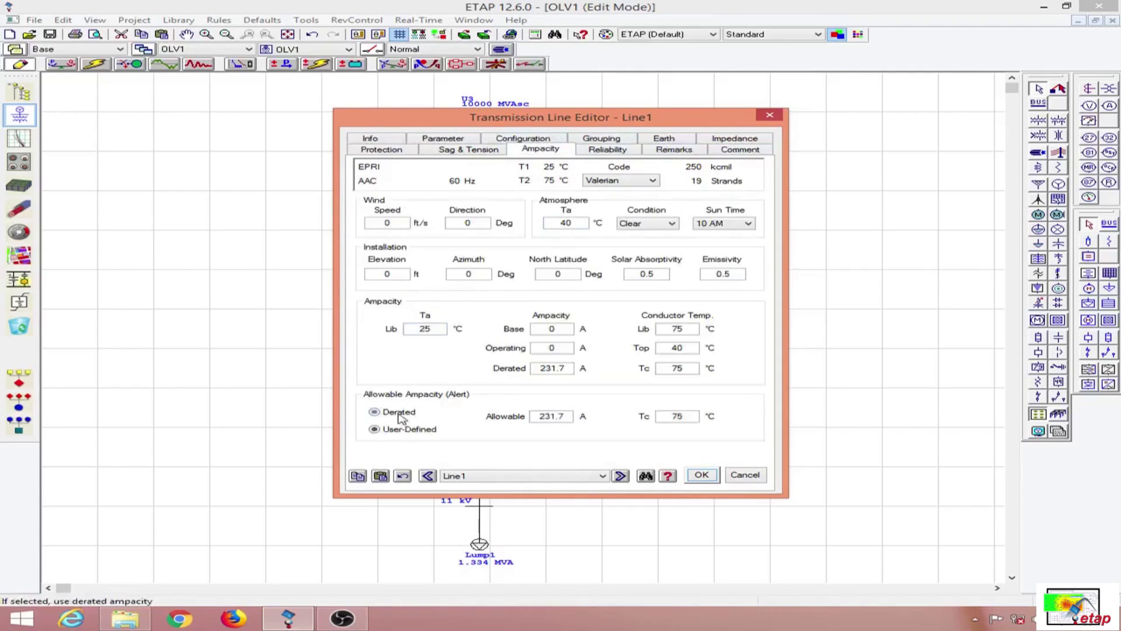
click(701, 475)
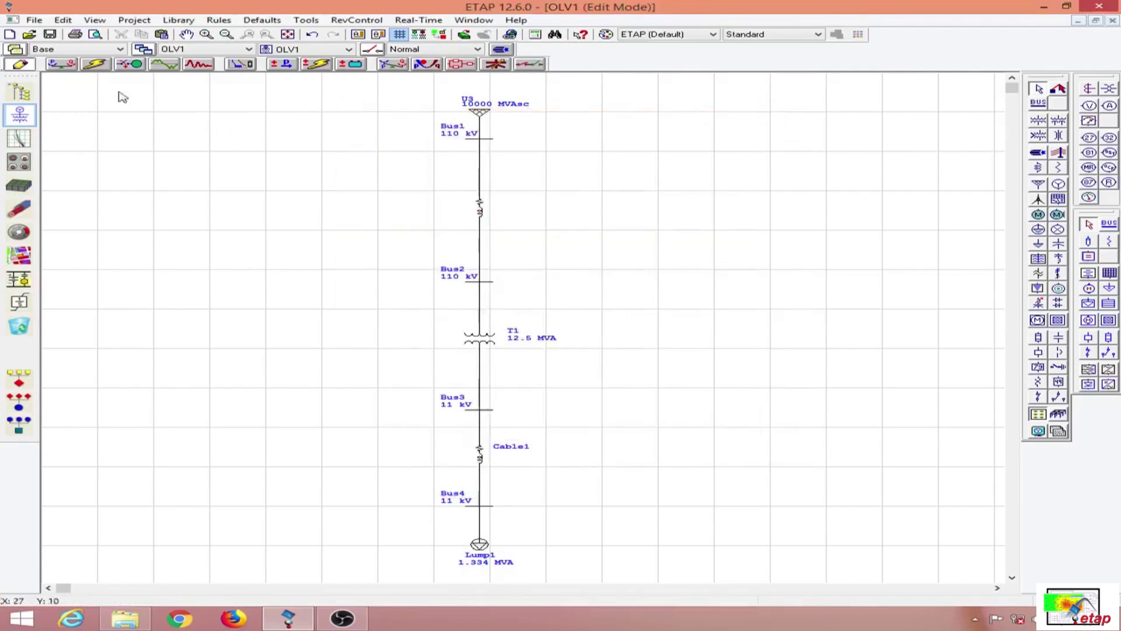
- Run a load flow analysis of the one-line diagram and name the output file LF
click(61, 64)
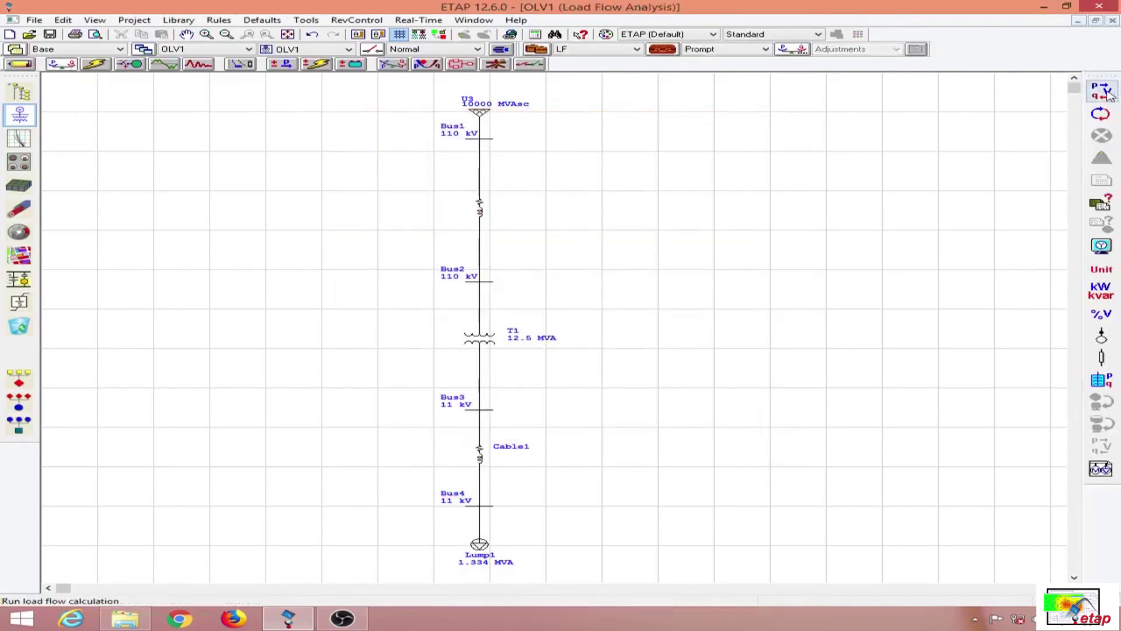
click(1102, 113)
text(LF)
key(Return)
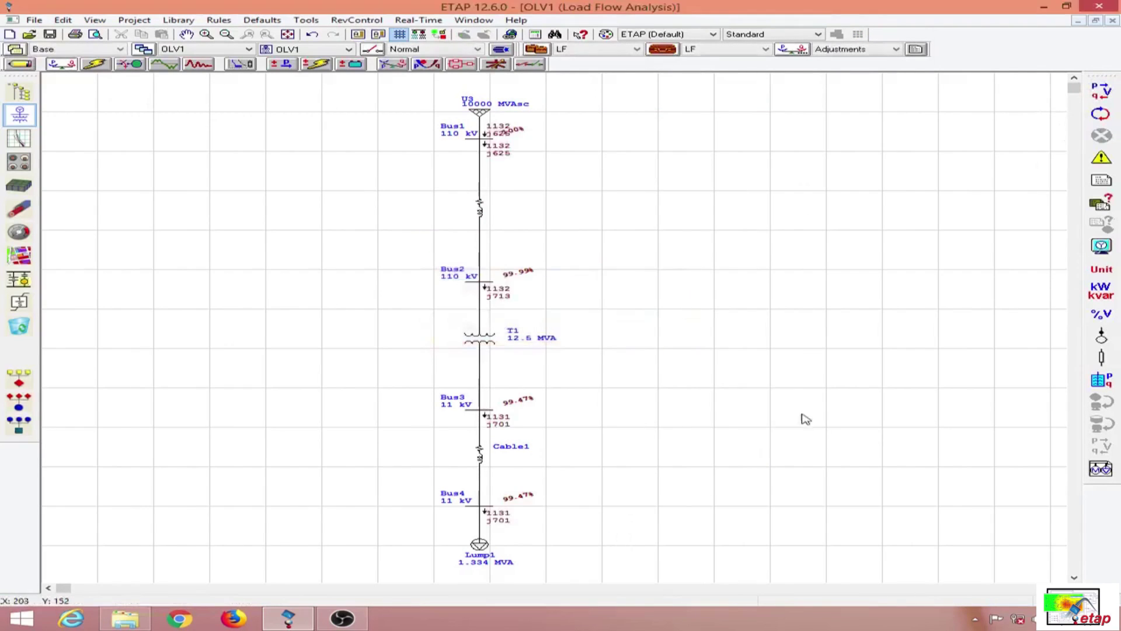
- Display the load flow results in amps, review the LF study case settings and rerun the load flow
drag(1101, 291, 1010, 298)
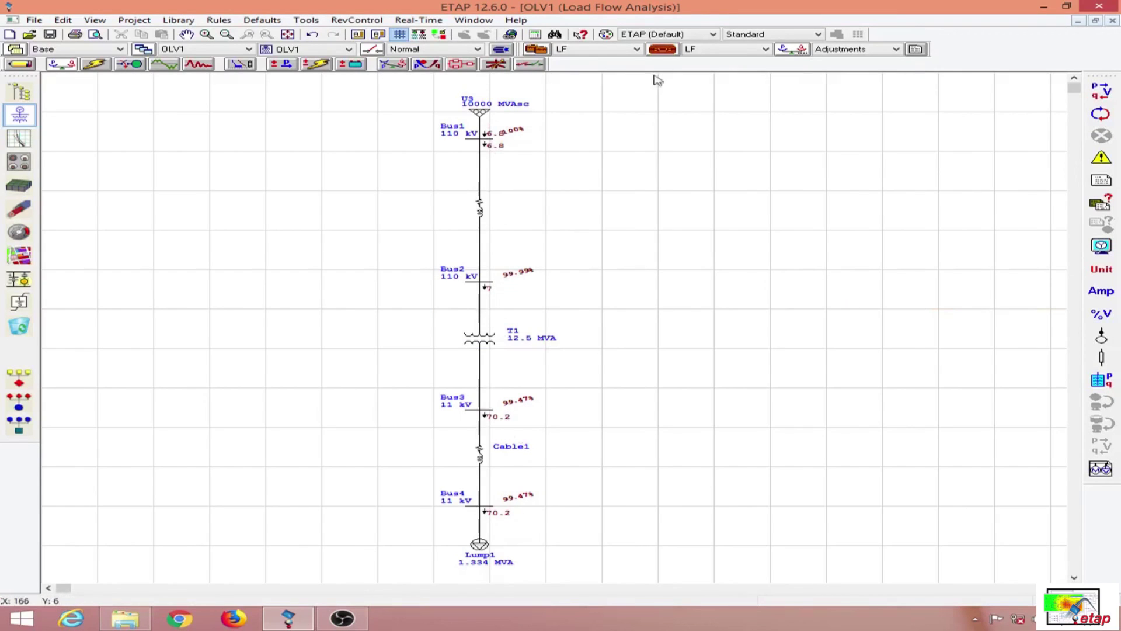
click(661, 49)
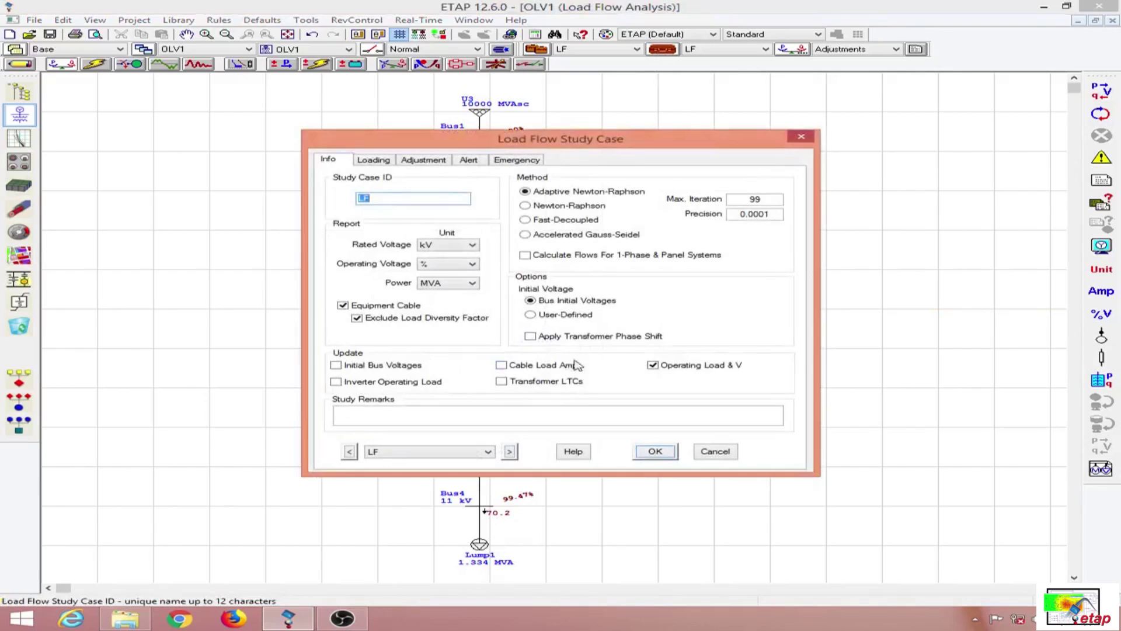
click(655, 452)
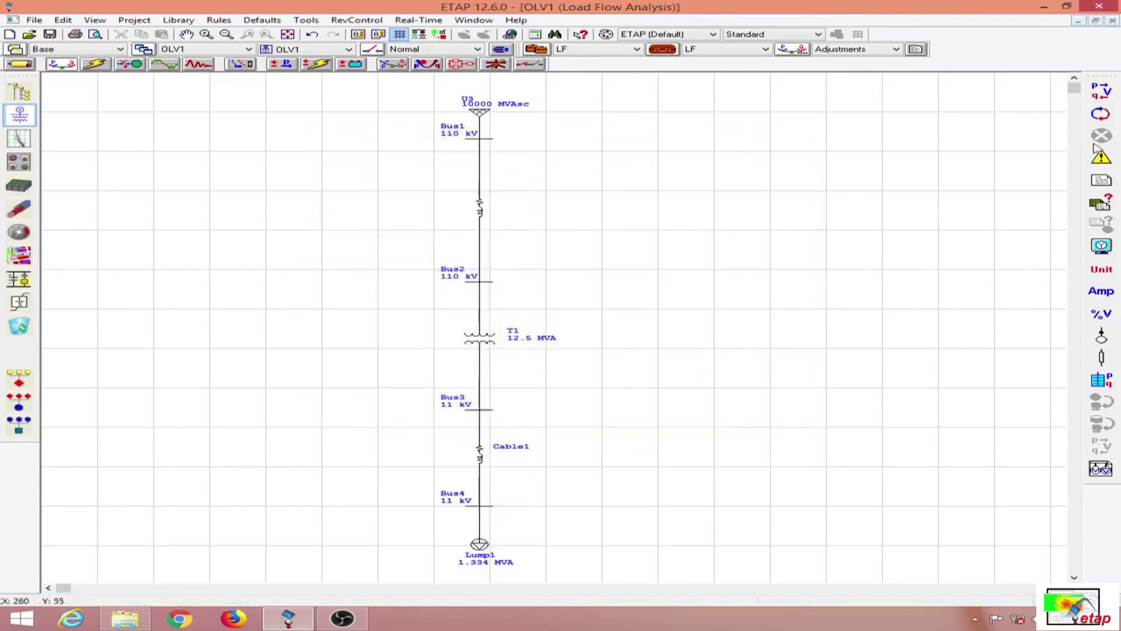
click(1101, 94)
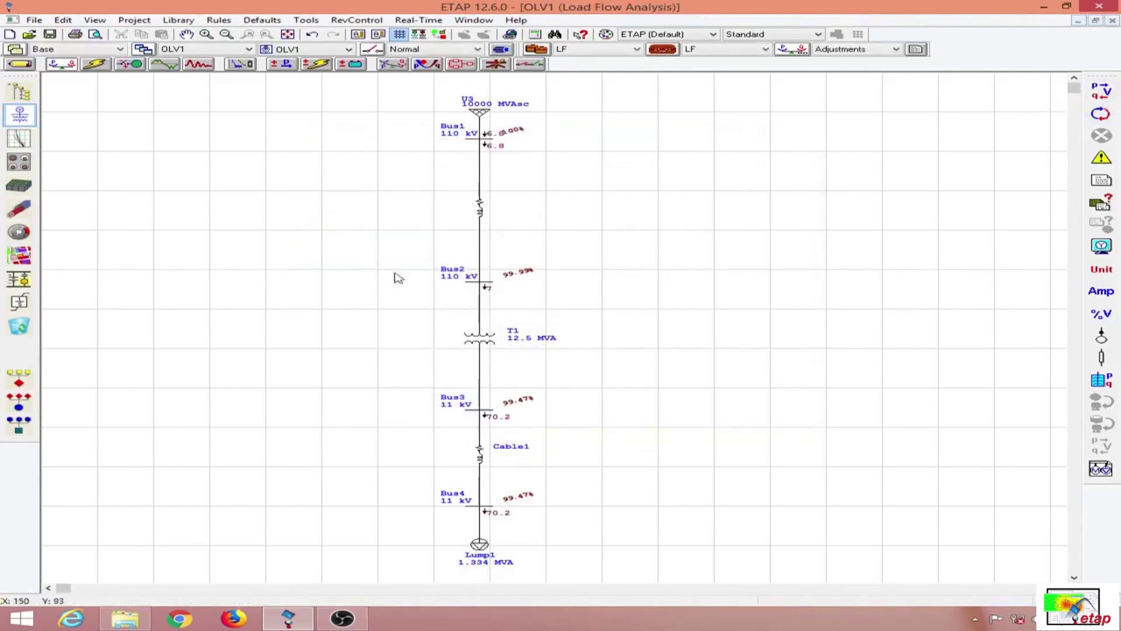
- Fault Bus4 in short-circuit analysis and run the maximum fault current calculation with the output file named SC
click(96, 65)
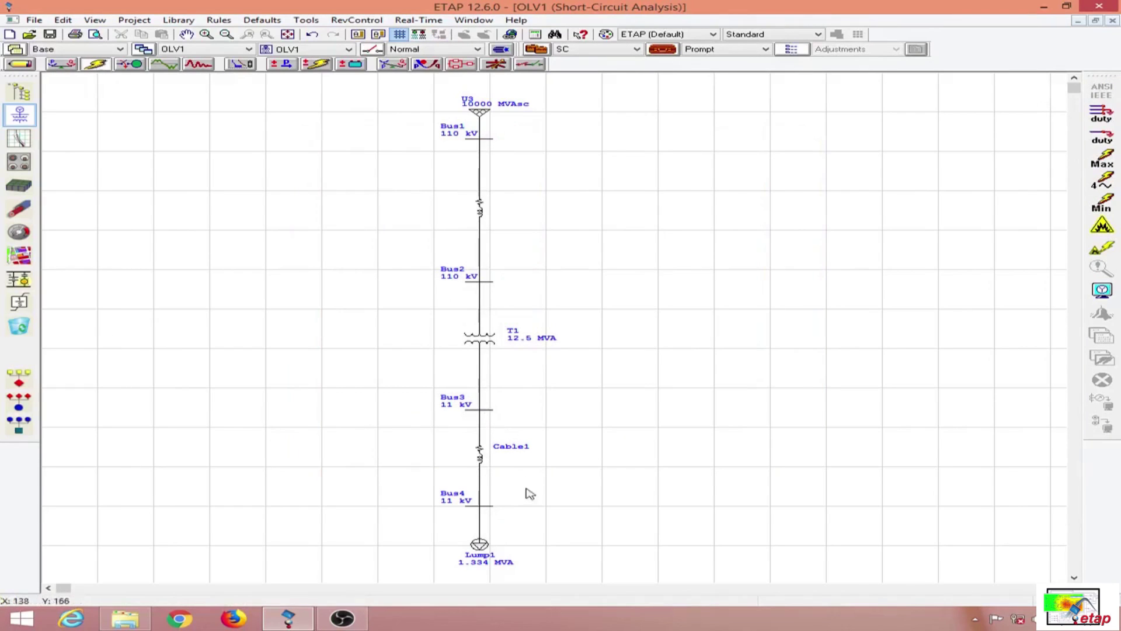
right_click(488, 507)
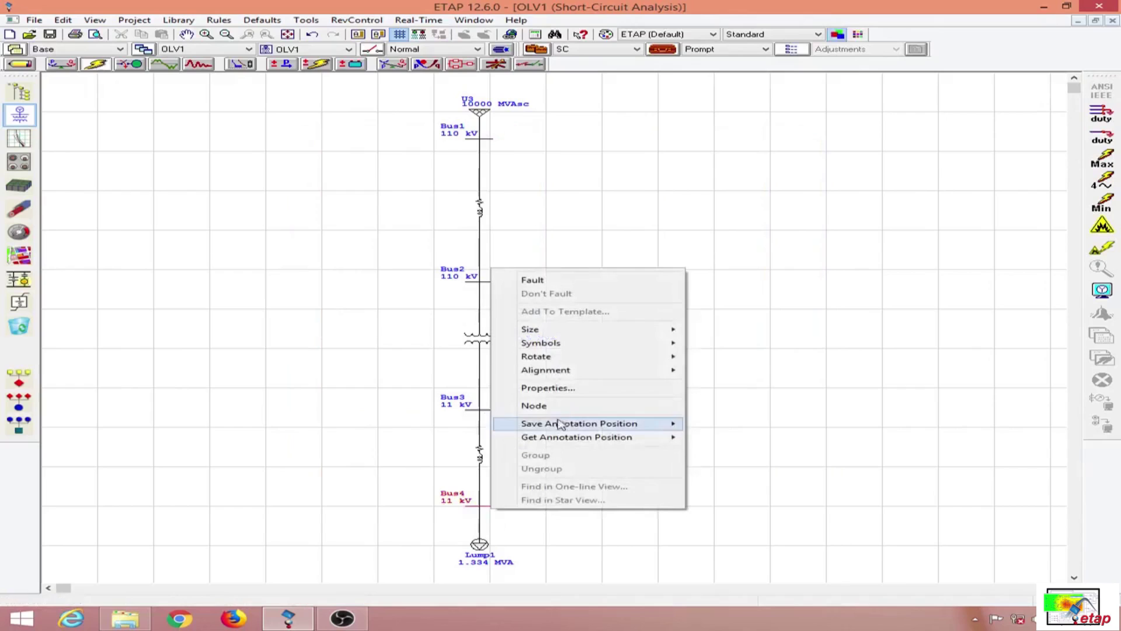
click(584, 282)
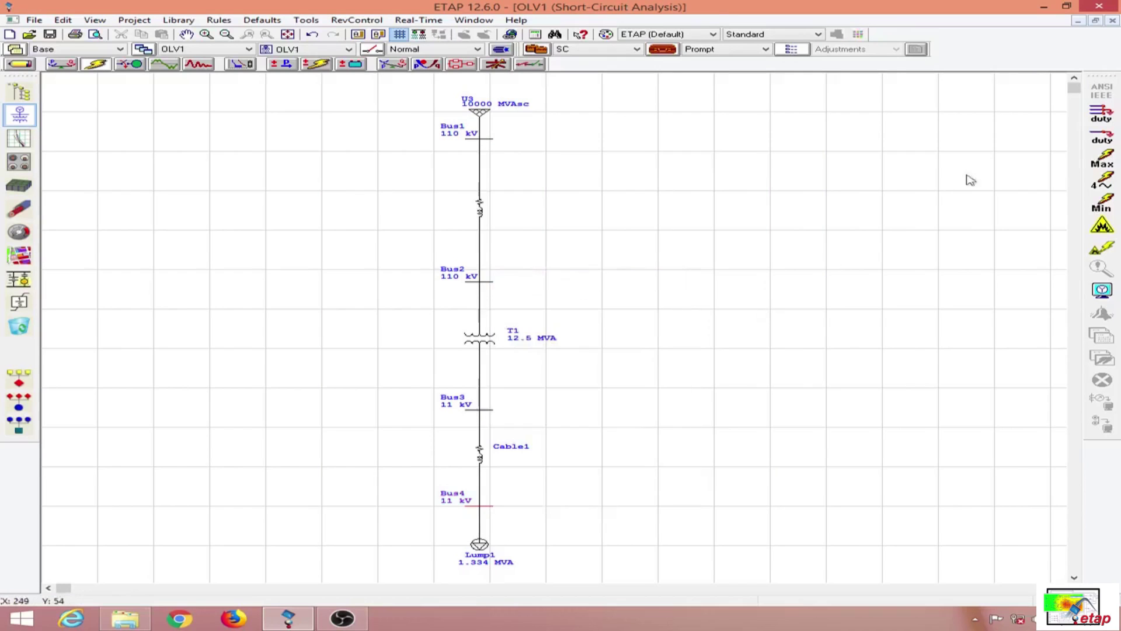
click(1099, 164)
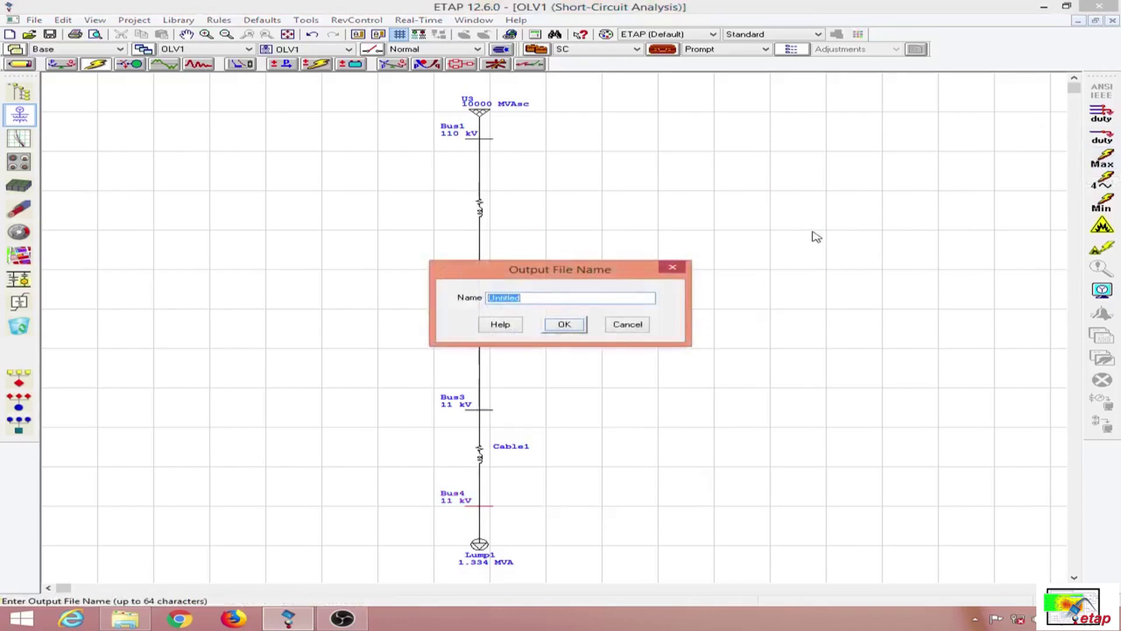
text(SC)
key(Return)
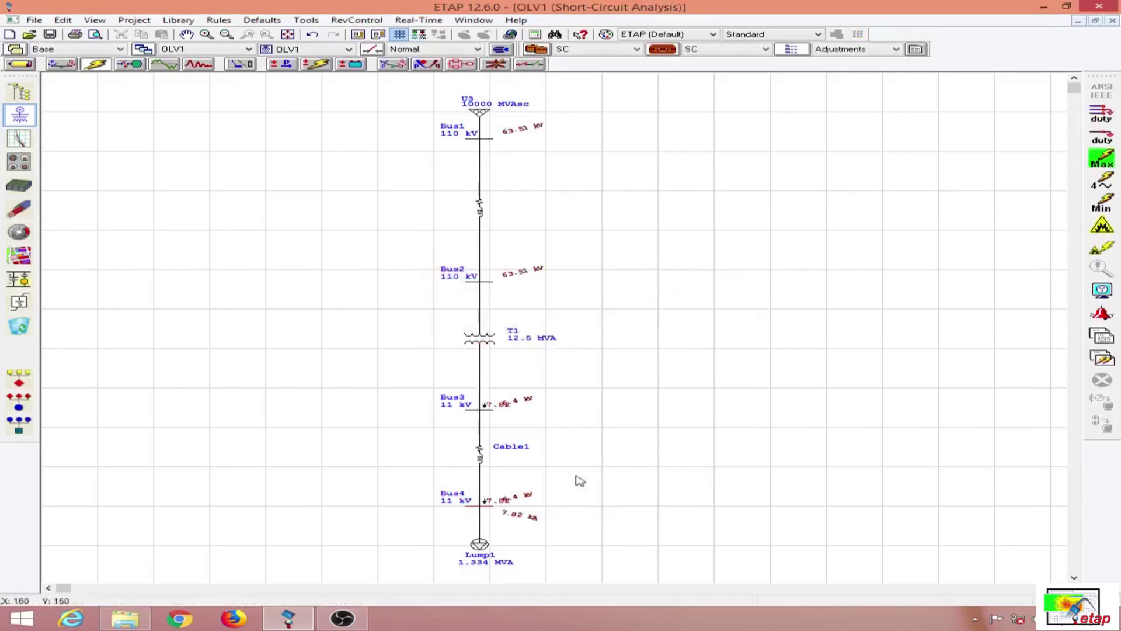
- Move the voltage result annotations at Bus4 and Bus3 clear of the overlapping fault current values
drag(522, 501, 556, 493)
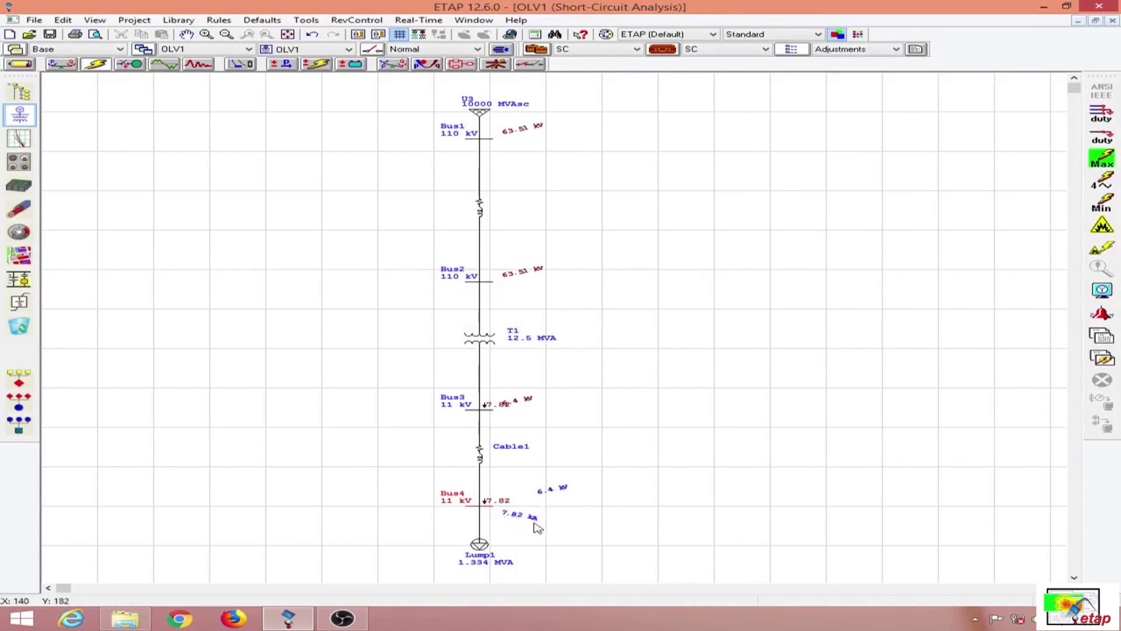
drag(520, 405, 545, 394)
click(704, 379)
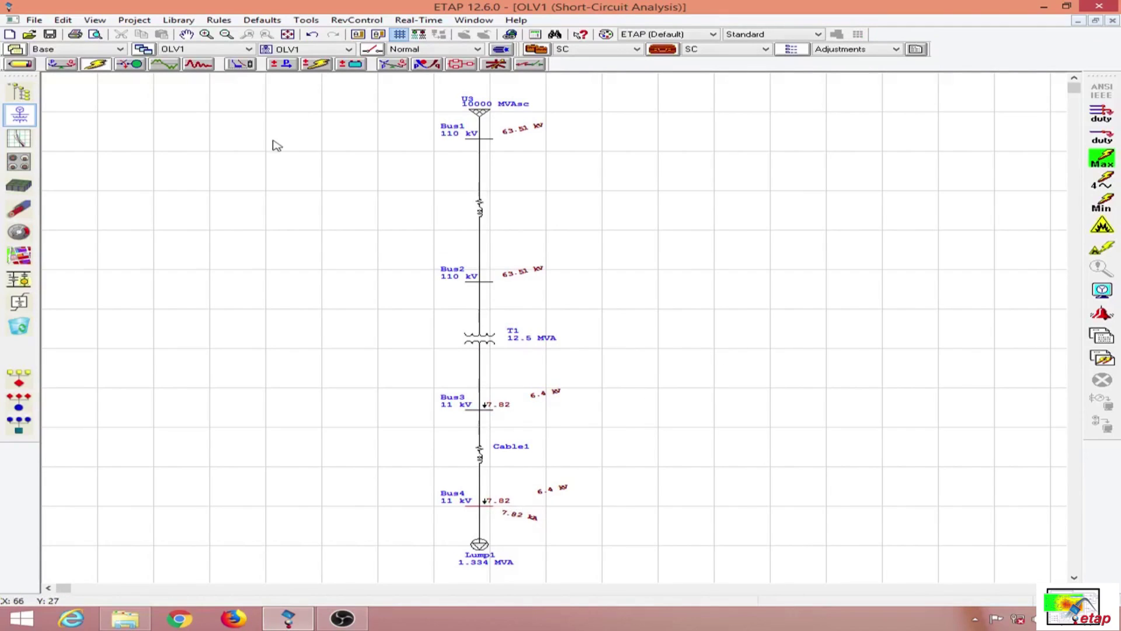
- In edit mode, insert high-voltage circuit breakers below Bus1, above Bus2, between T1 and Bus3, and between Cable1 and Bus4
click(22, 66)
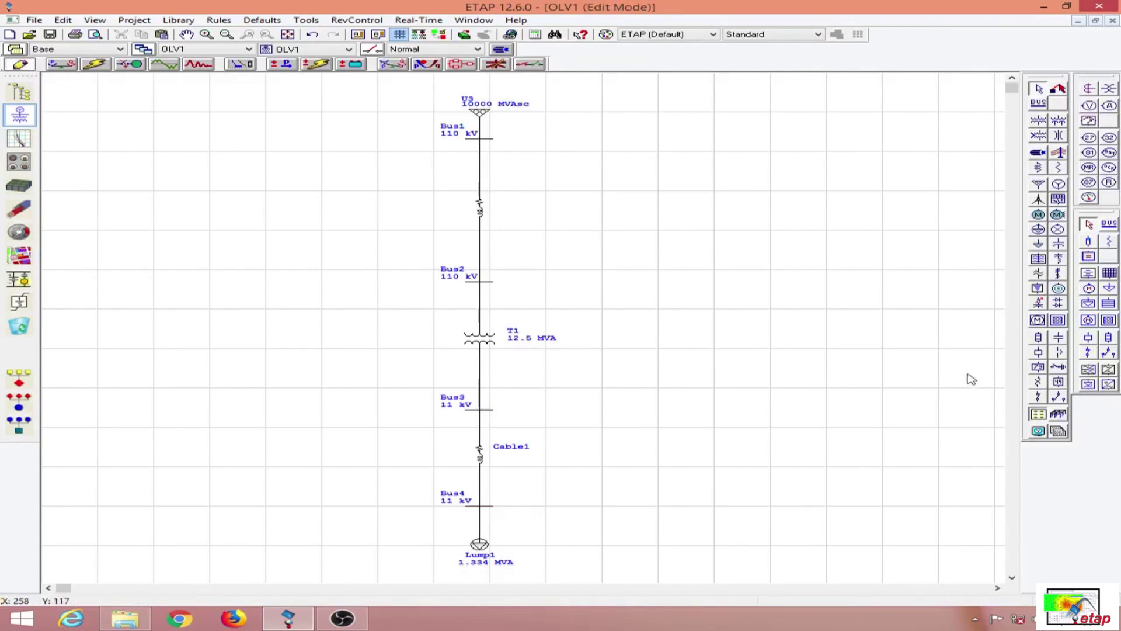
click(1038, 353)
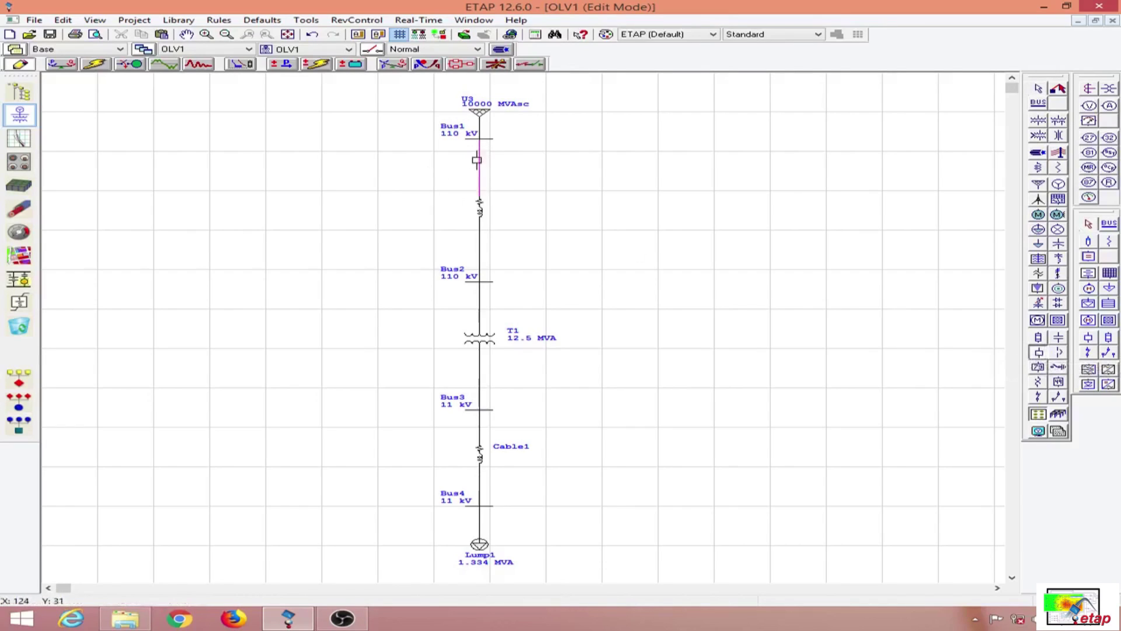
click(480, 154)
click(480, 238)
click(479, 368)
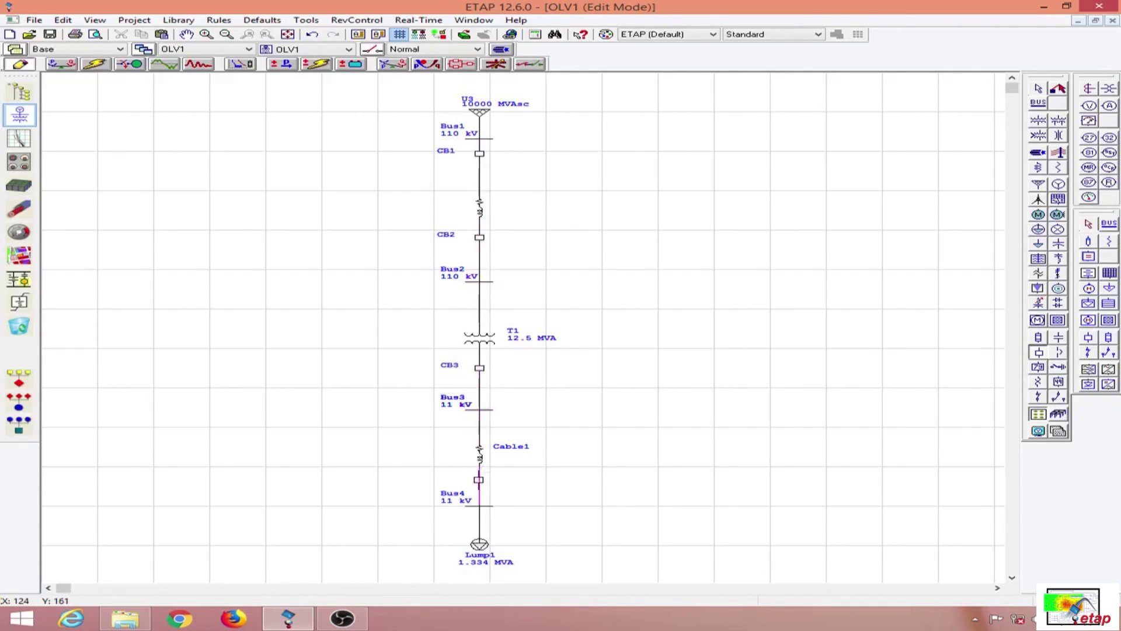
click(478, 479)
key(Escape)
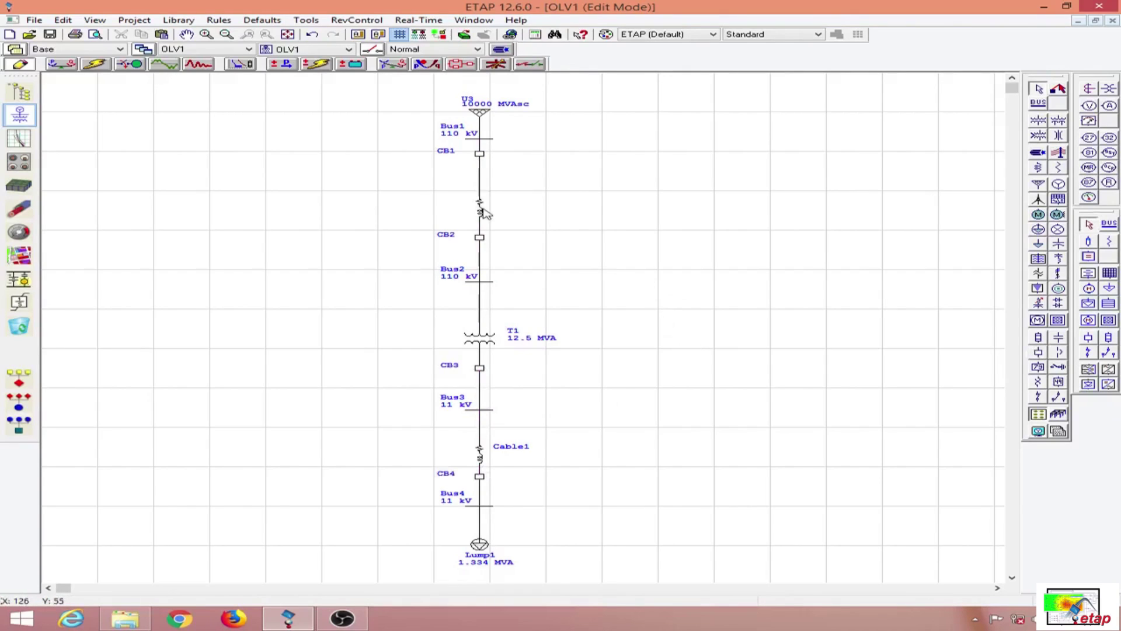
- Shift the transmission line slightly upward and insert a current transformer directly below each of the four circuit breakers
drag(484, 202, 484, 191)
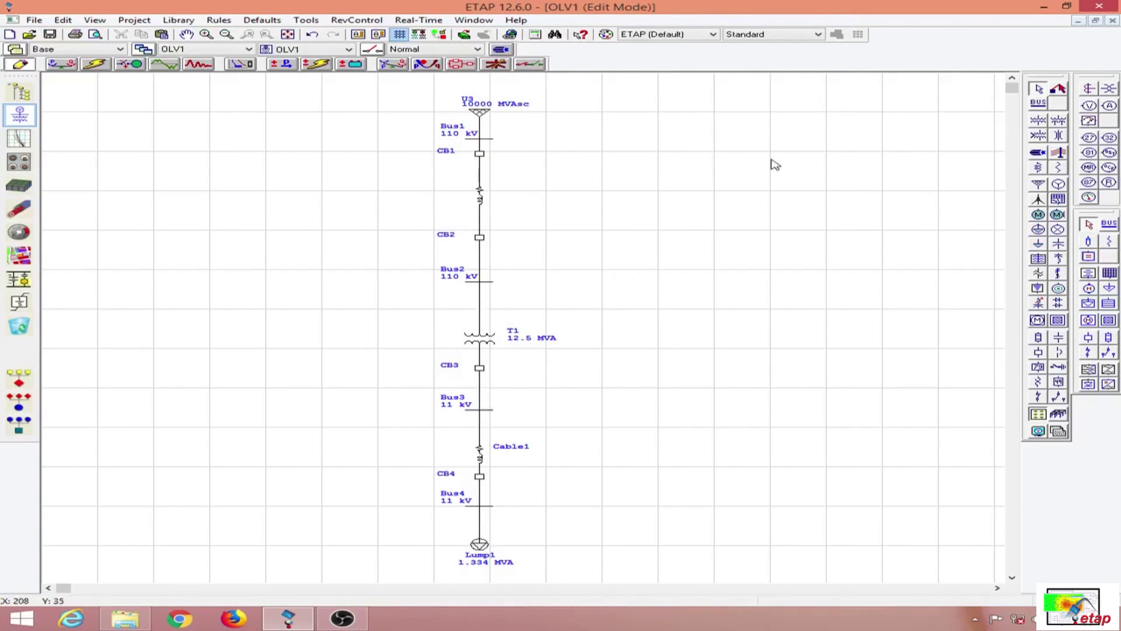
click(1089, 88)
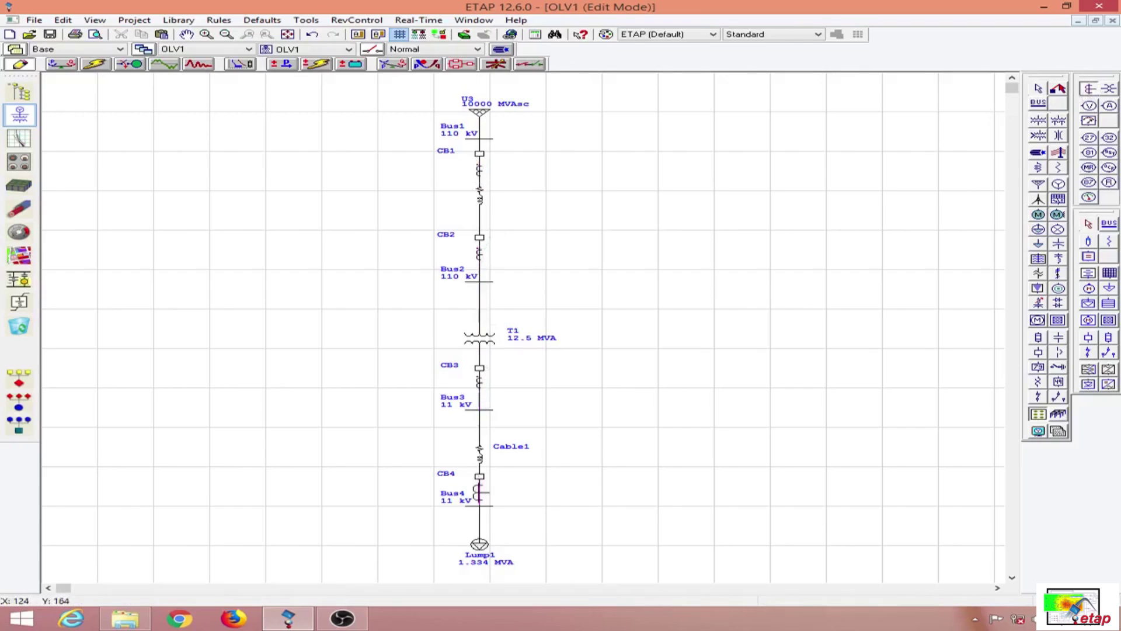
key(Escape)
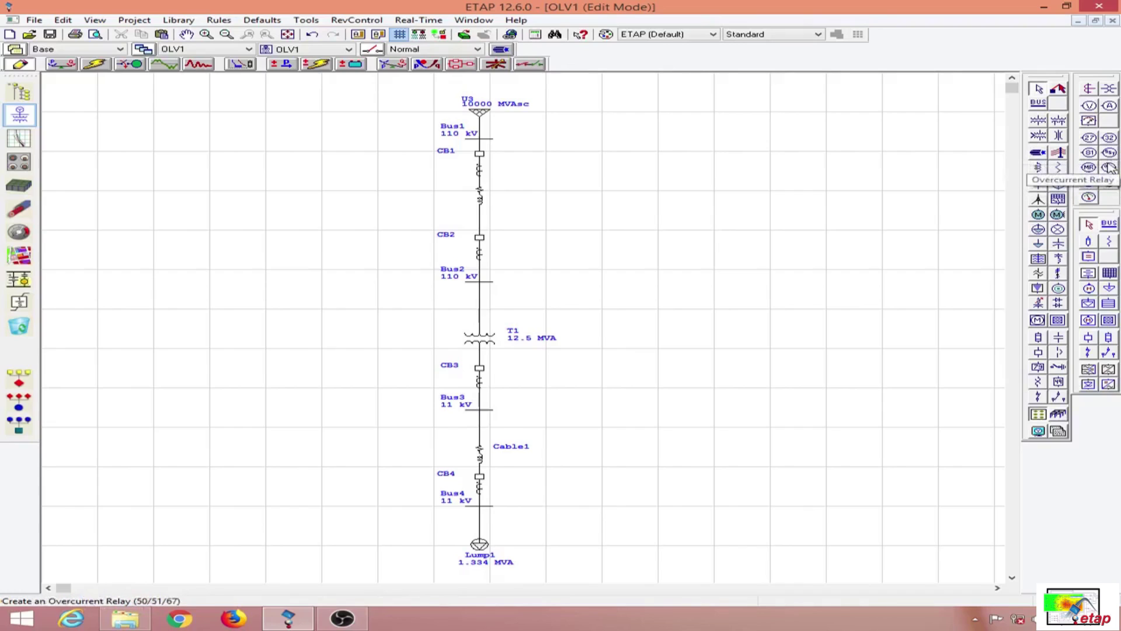
- Connect an overcurrent relay to each of the four current transformers and move the uppermost relay further out
click(1108, 167)
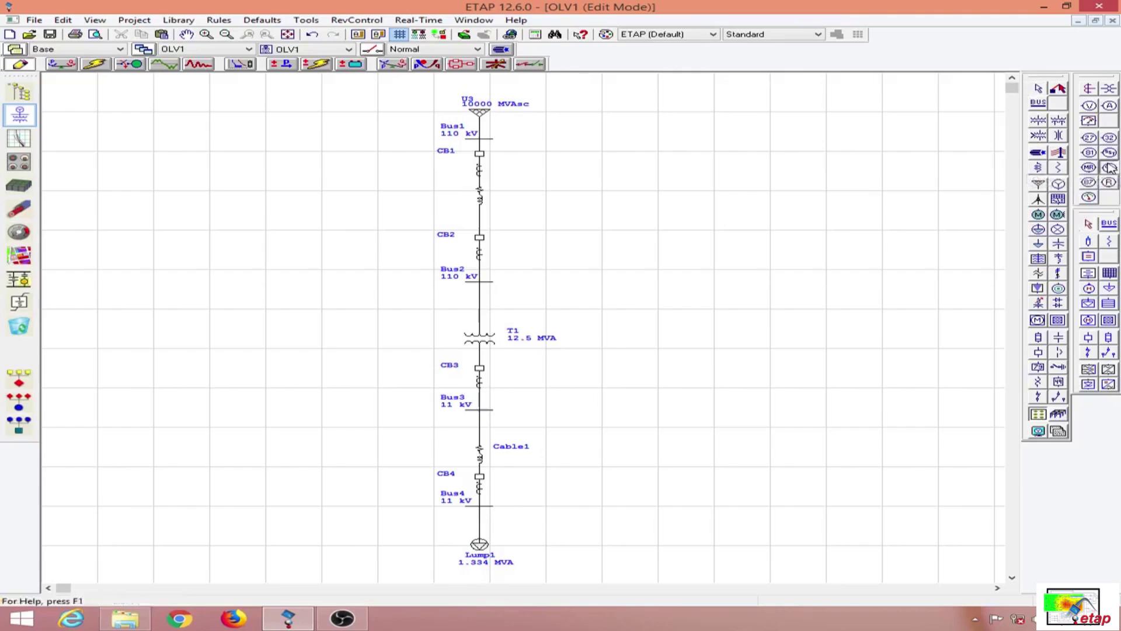
click(489, 171)
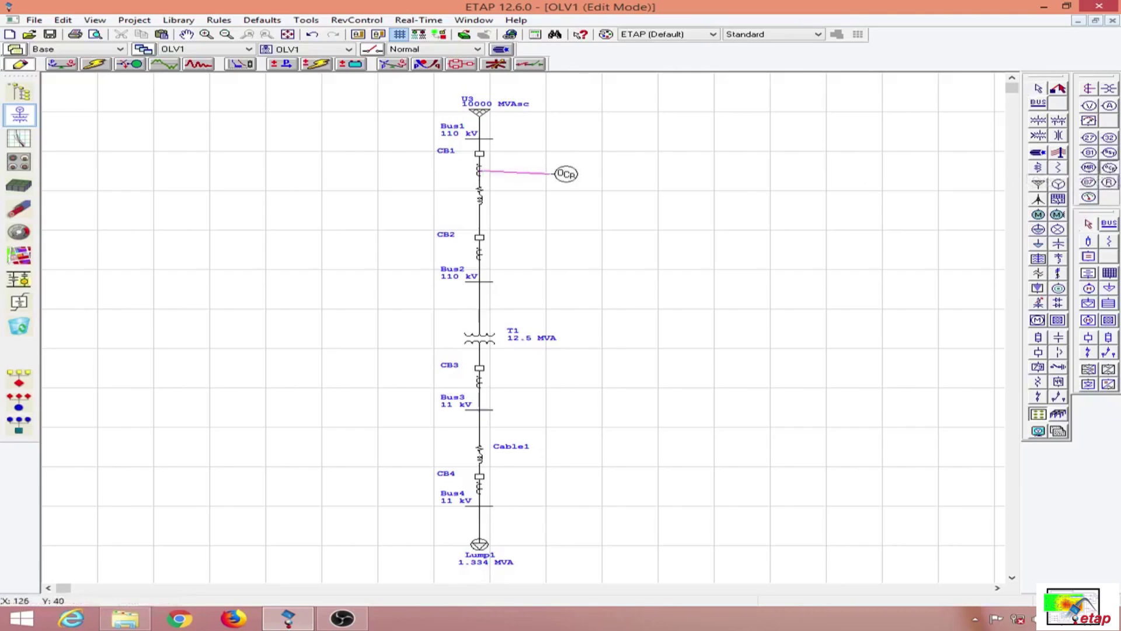
click(491, 254)
click(491, 381)
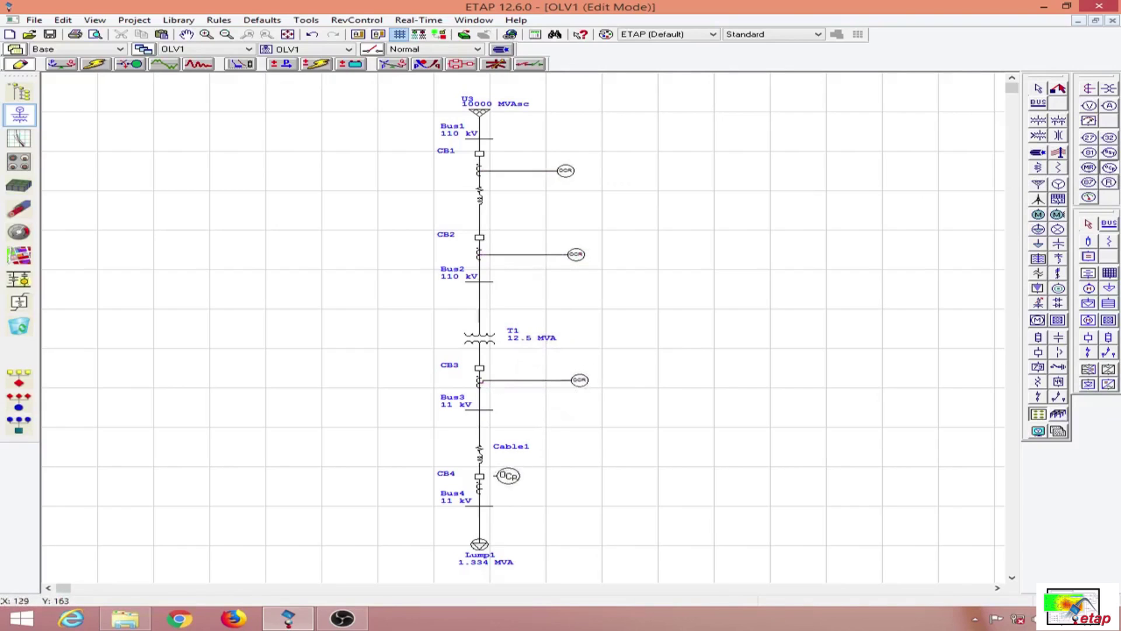
click(583, 490)
drag(574, 174, 591, 172)
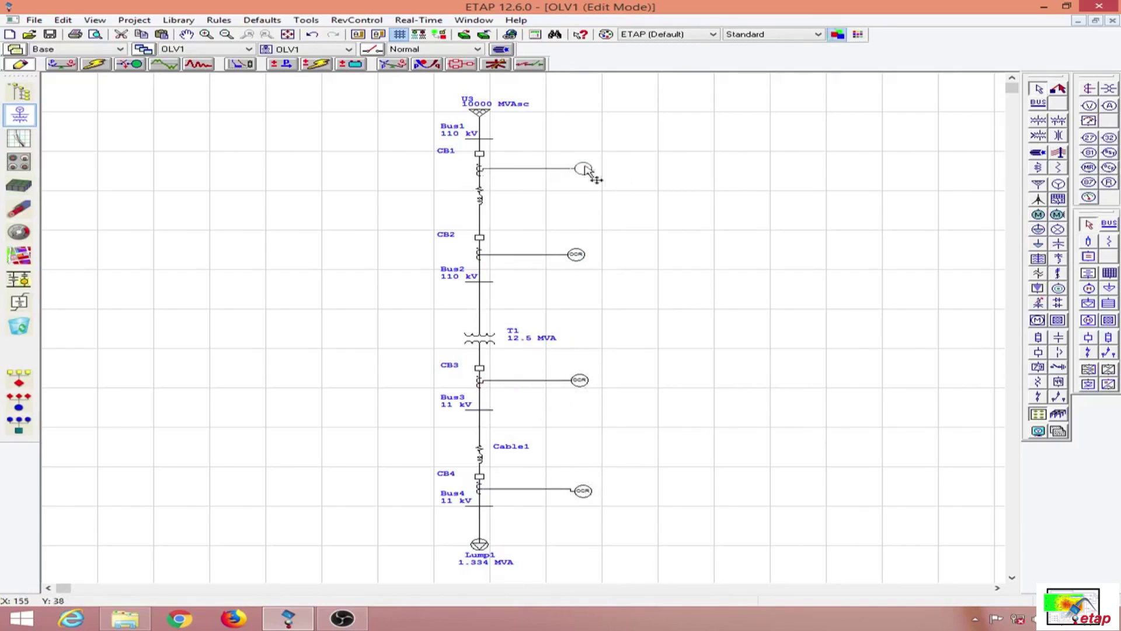
- Assign circuit breaker CB1 the ABB 121PM20 model rated 121 kV and 1200 A from the ANSI library and accept it
double_click(480, 154)
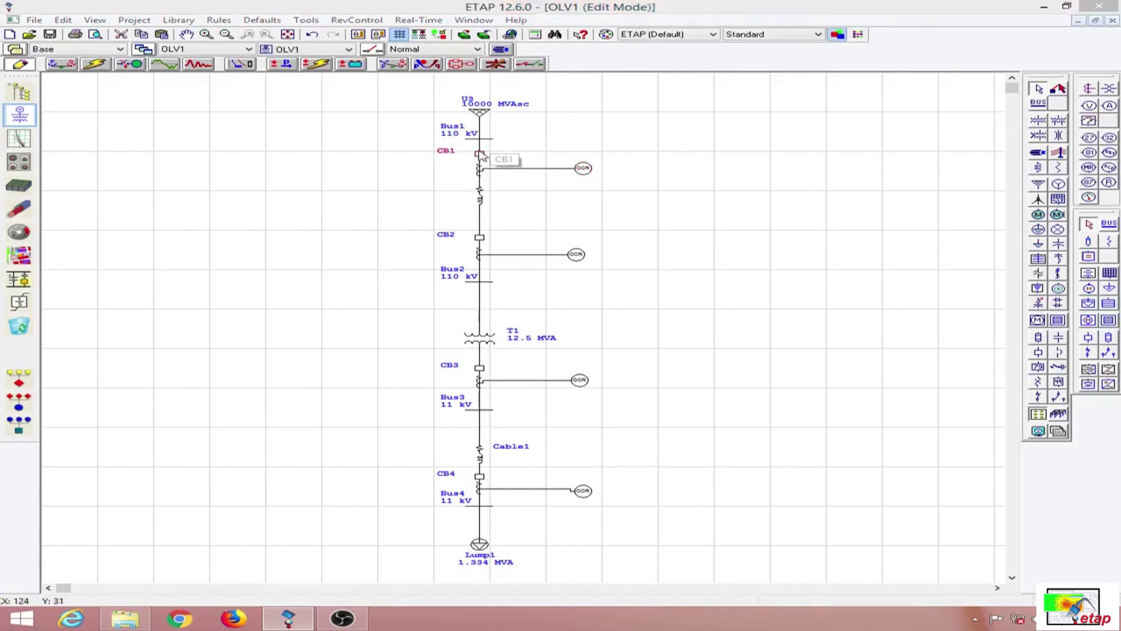
click(393, 163)
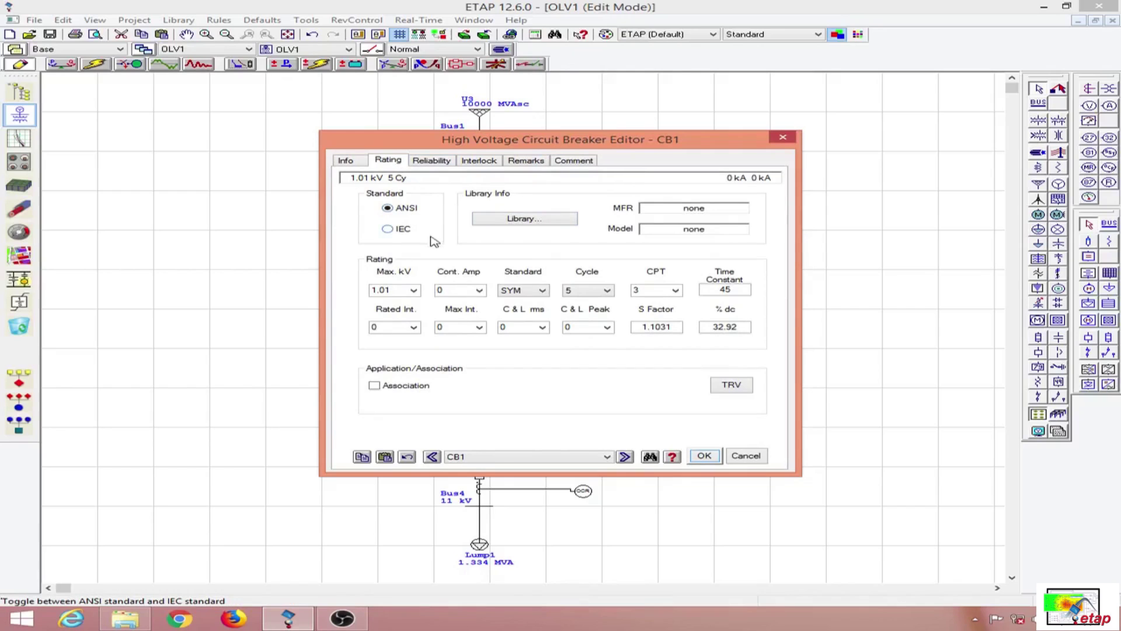
click(532, 227)
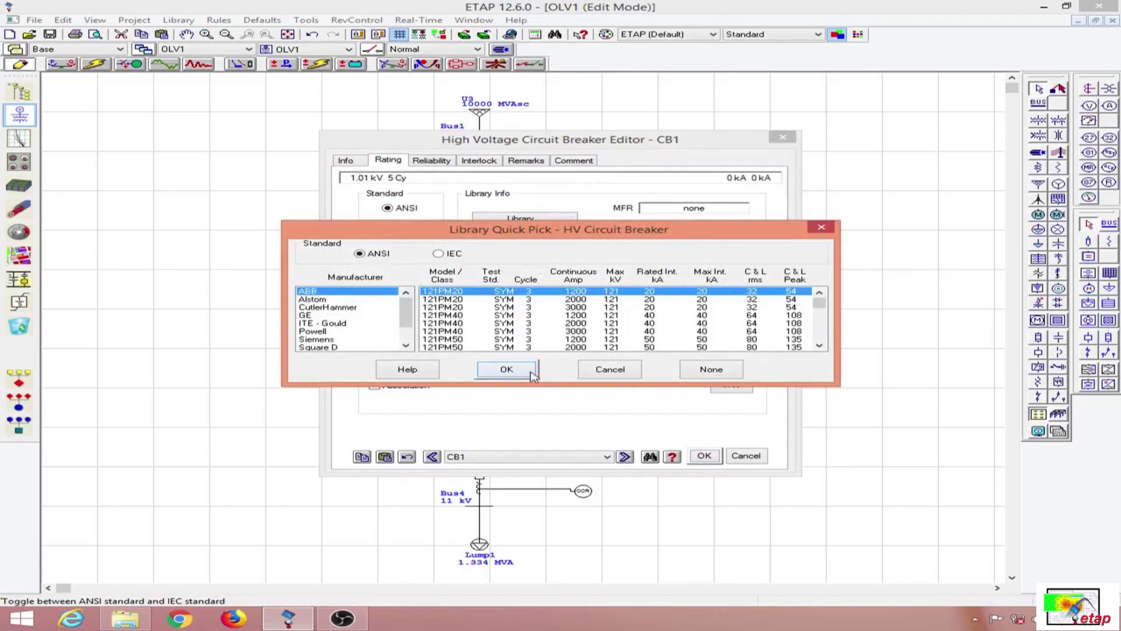
click(506, 369)
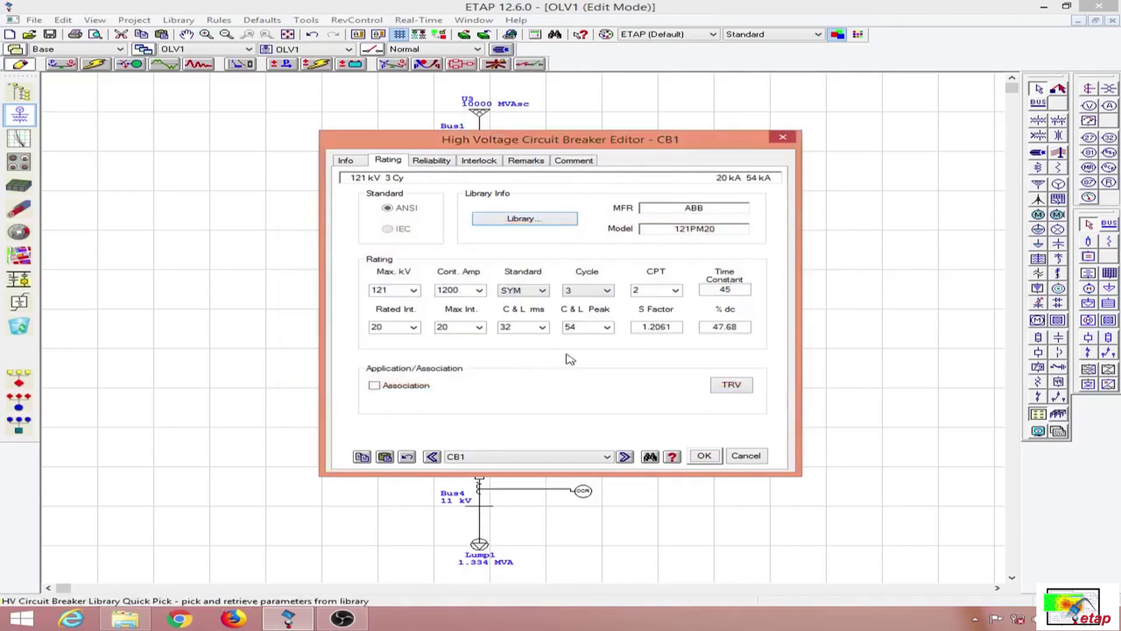
click(704, 455)
- Assign circuit breaker CB2 the ABB 121PM20 model rated 121 kV and 1200 A from the ANSI library and accept it
double_click(480, 238)
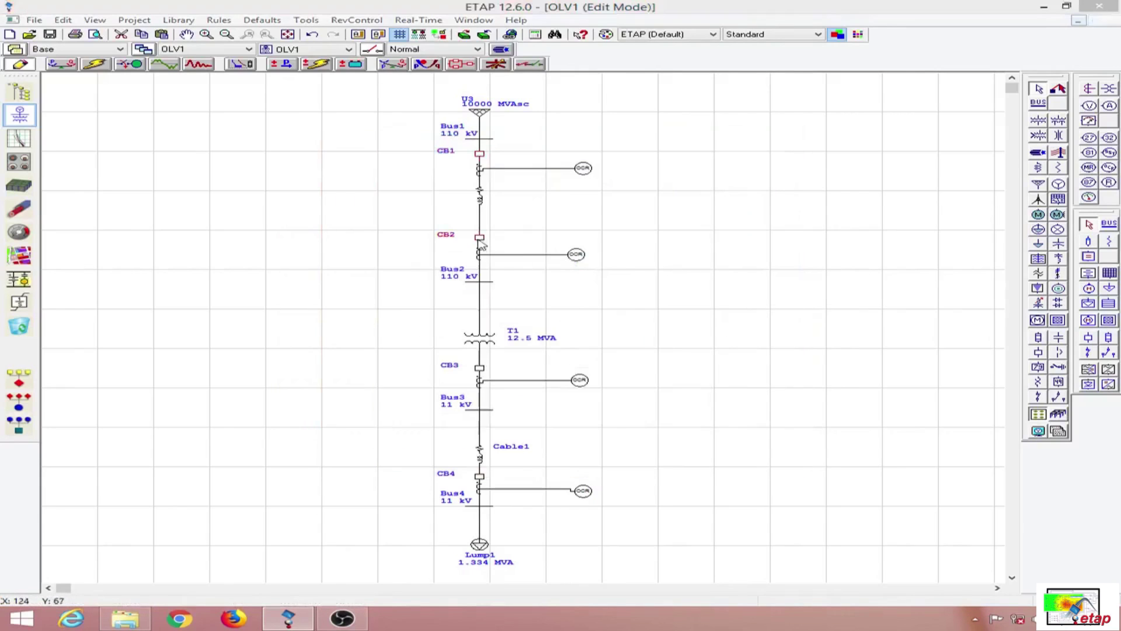
click(384, 161)
click(524, 218)
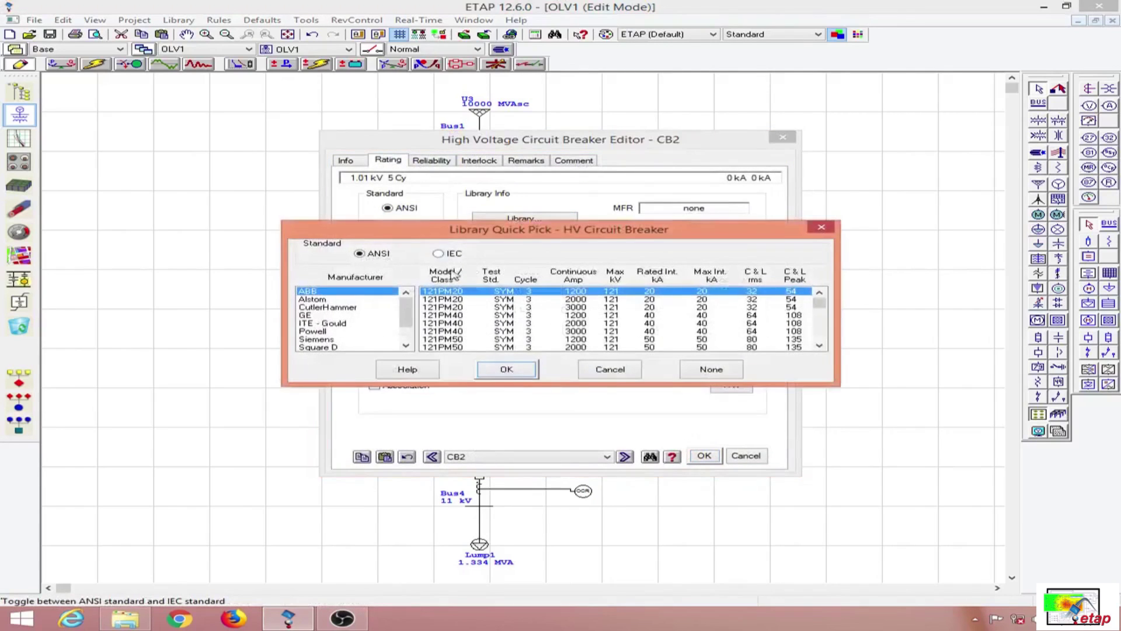
click(504, 368)
click(704, 455)
- Assign circuit breaker CB3 the ABB 15ADV23 model rated 15 kV and 3000 A from the ANSI library
click(481, 370)
double_click(481, 371)
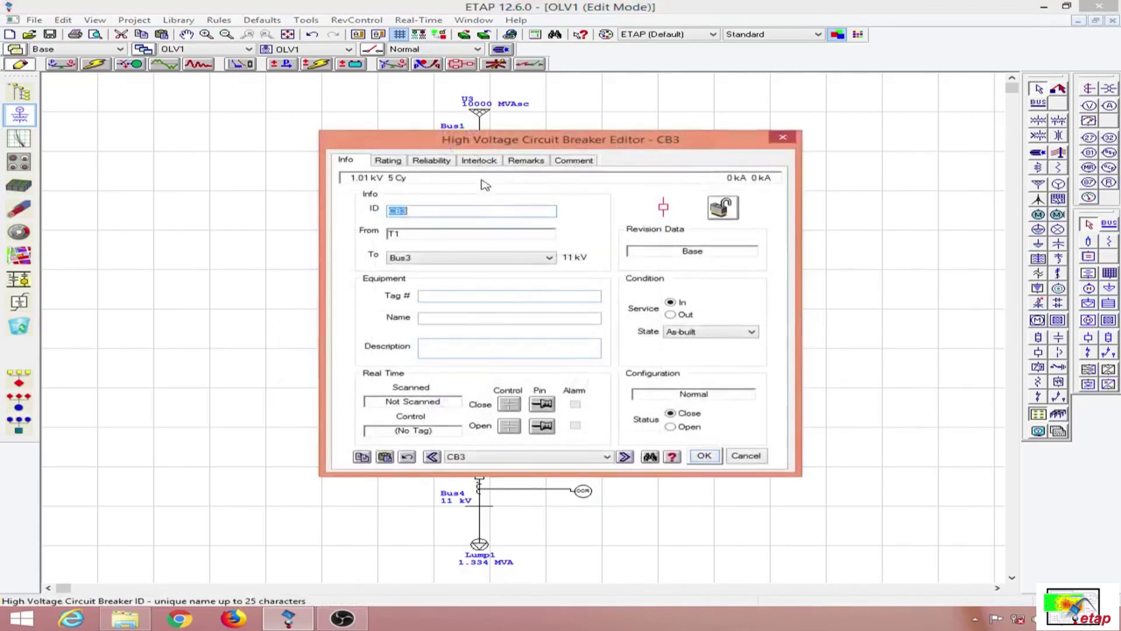
click(388, 160)
click(549, 218)
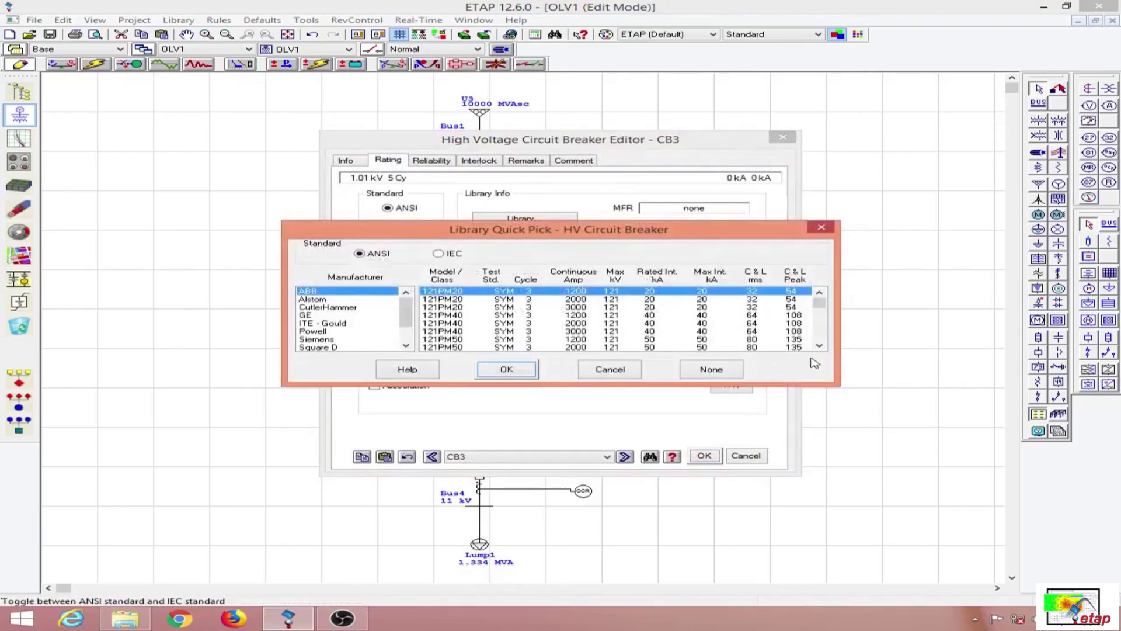
click(819, 347)
click(819, 347)
click(819, 347)
click(819, 347)
click(820, 346)
click(819, 346)
click(819, 346)
click(819, 347)
click(819, 346)
click(819, 347)
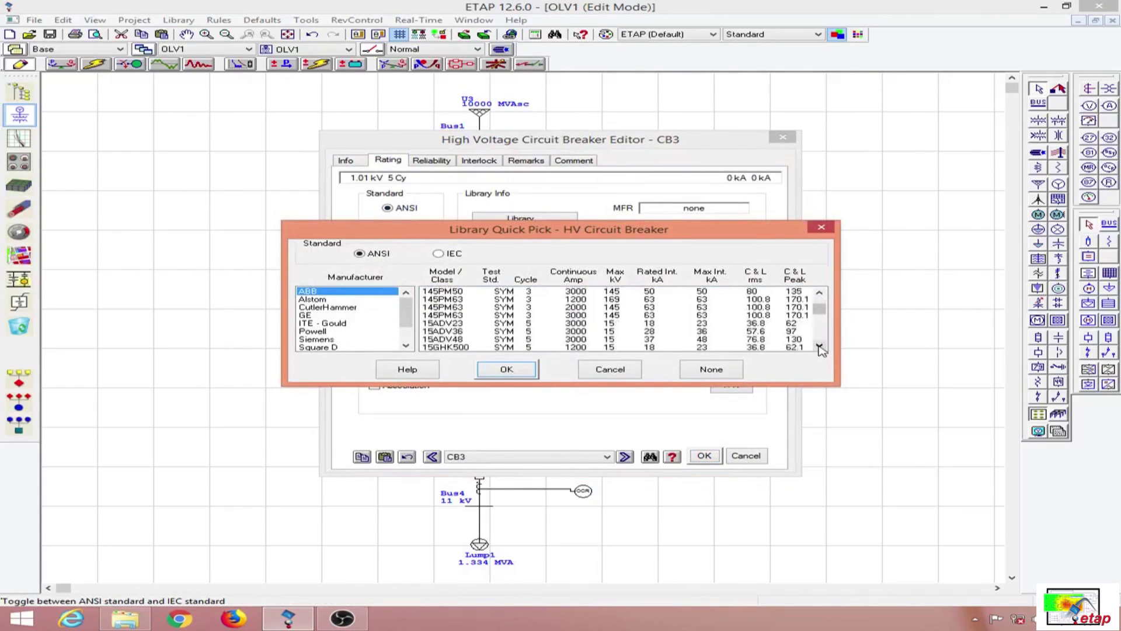
click(606, 324)
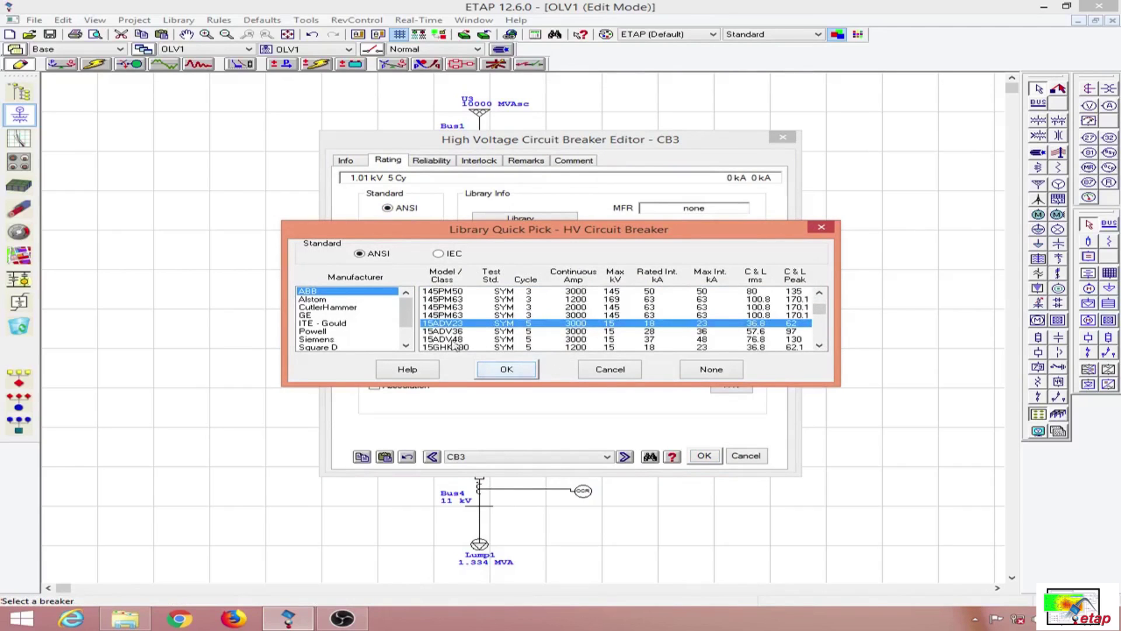
click(520, 376)
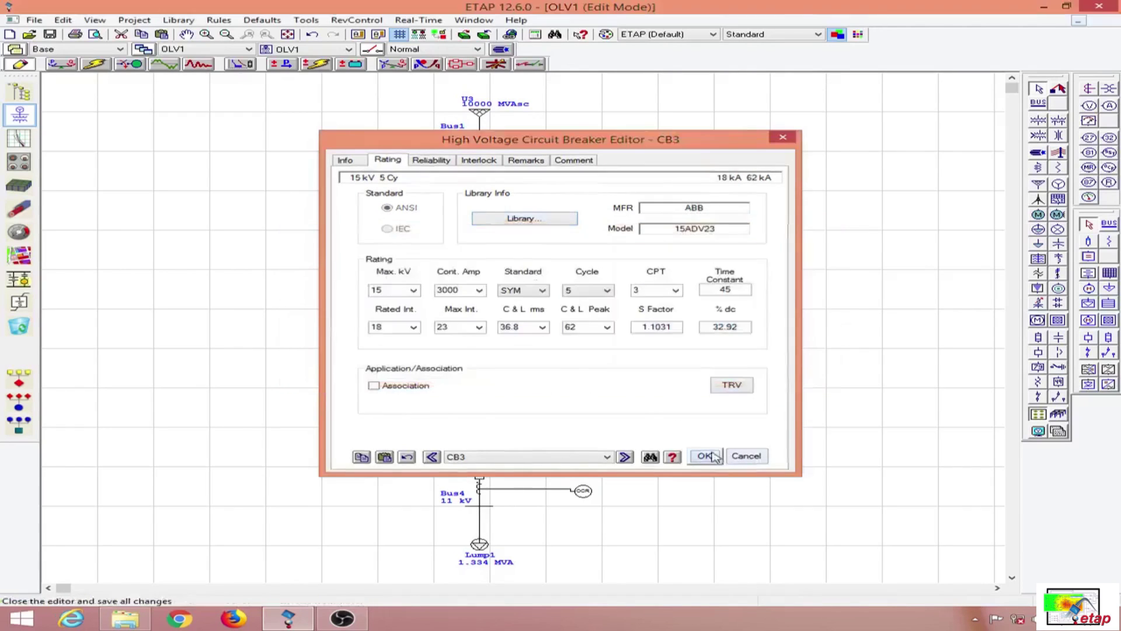
- Accept CB3's data, then assign circuit breaker CB4 the ABB 15ADV23 model rated 15 kV and 3000 A from the ANSI library
click(708, 456)
double_click(479, 478)
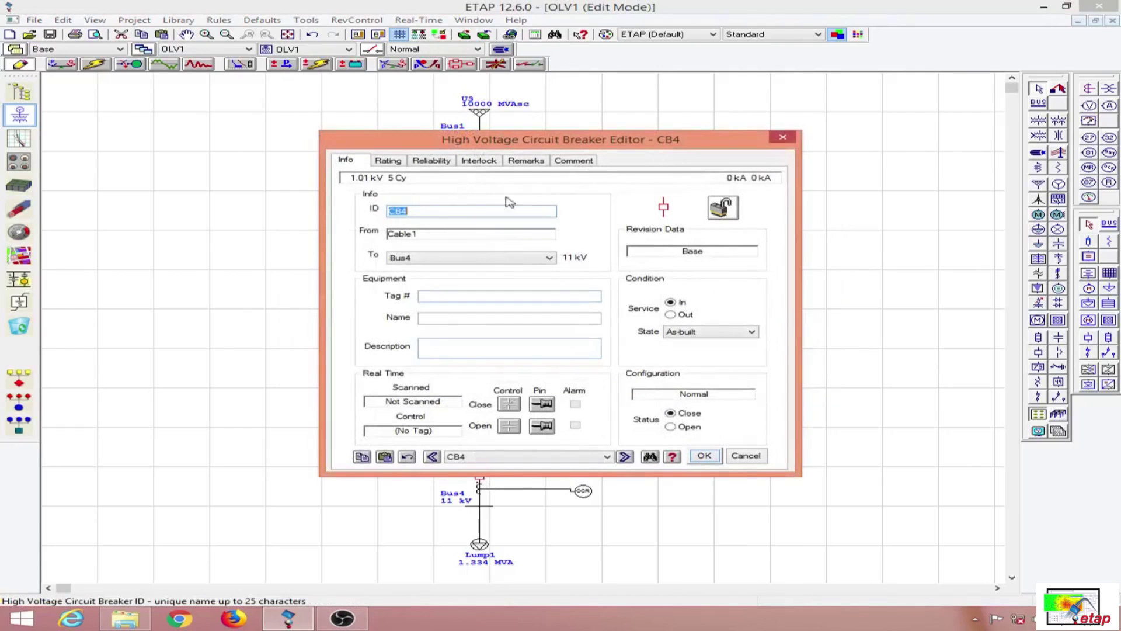
click(390, 162)
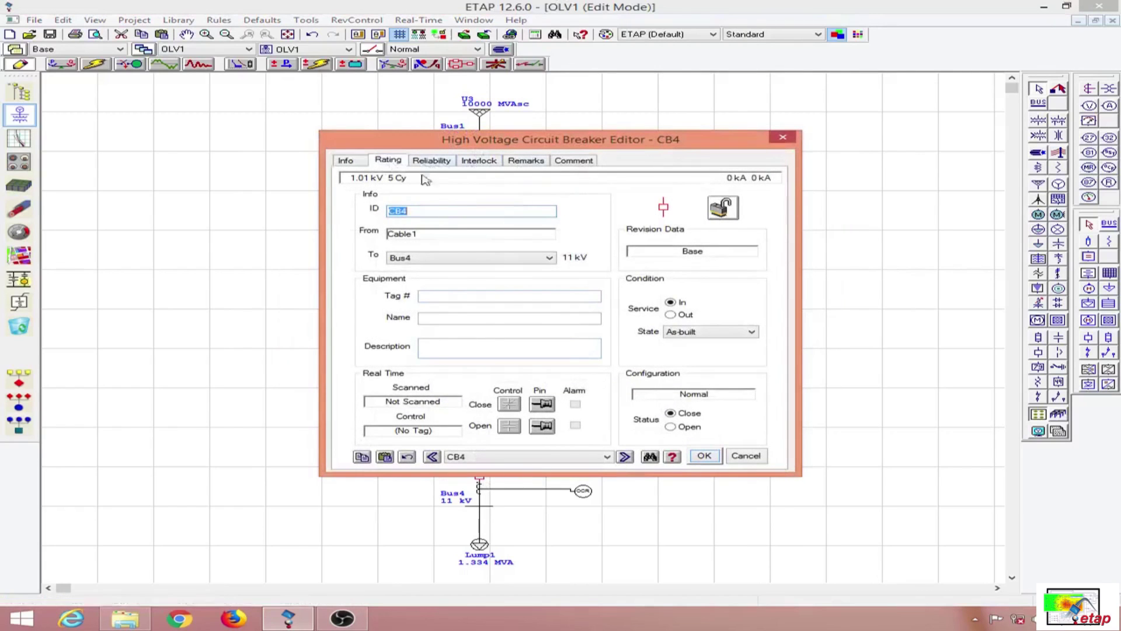
click(522, 217)
scroll(823, 344, down, 3)
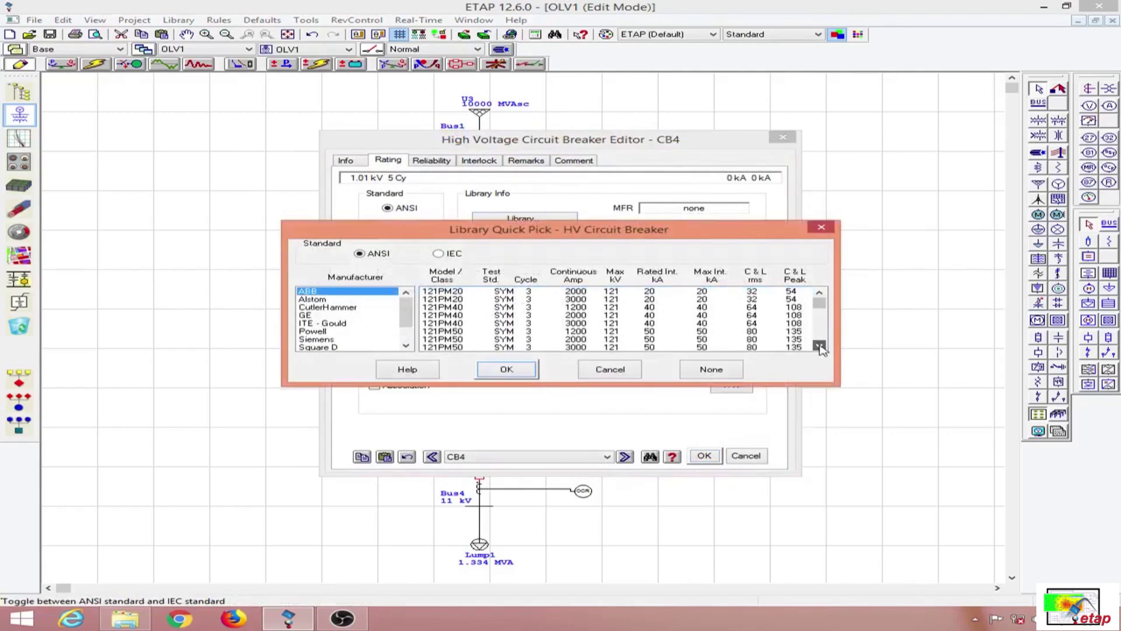
click(819, 346)
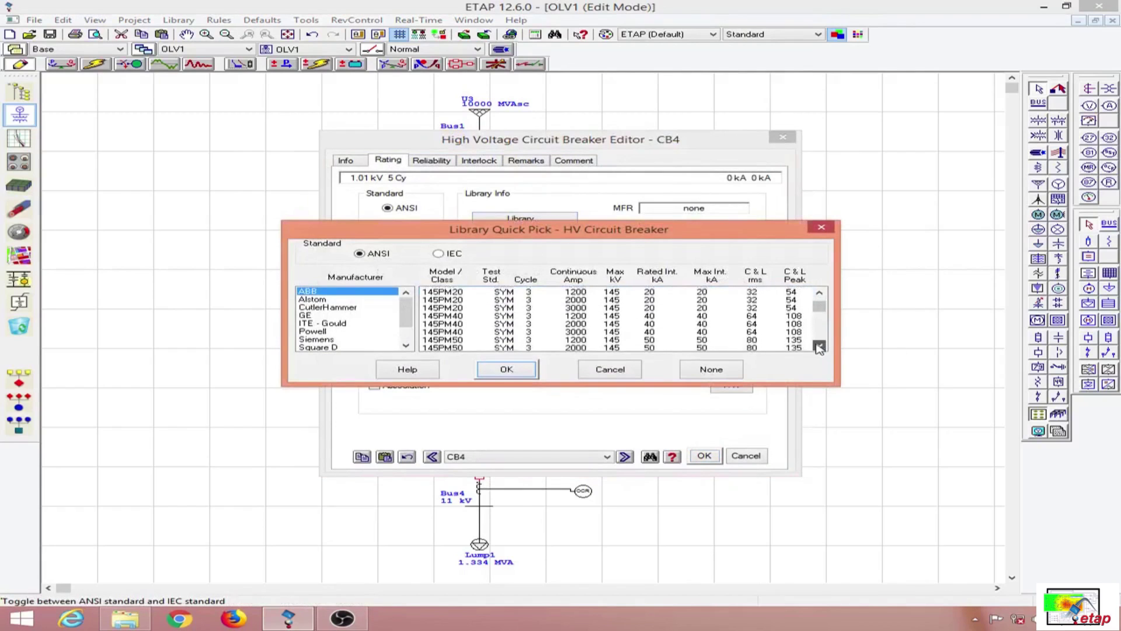
click(819, 346)
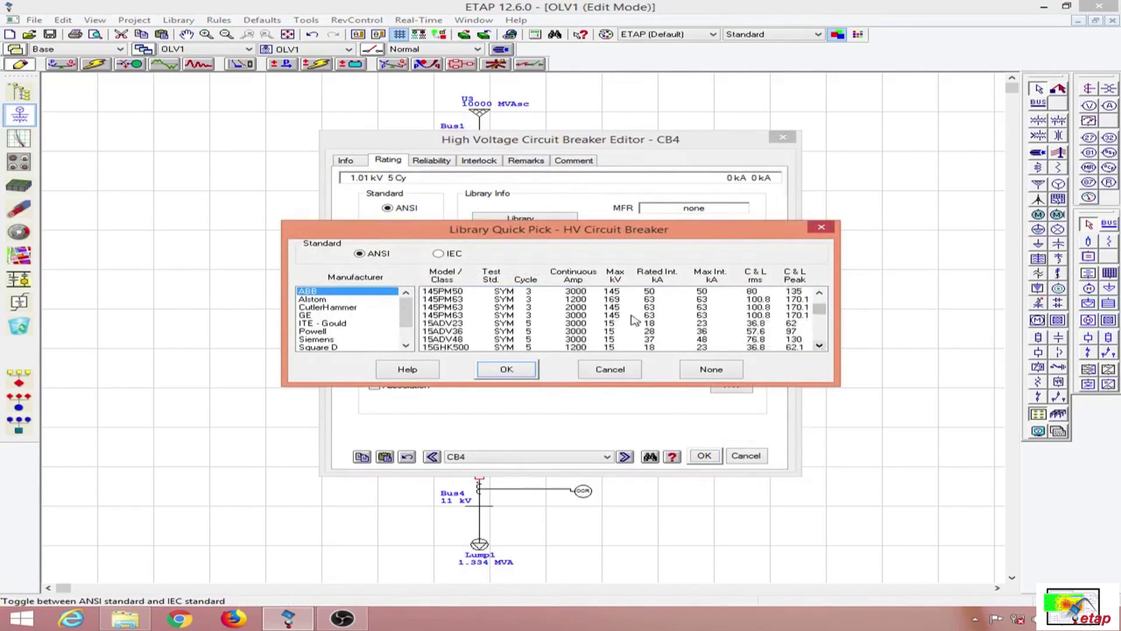
click(610, 323)
click(506, 369)
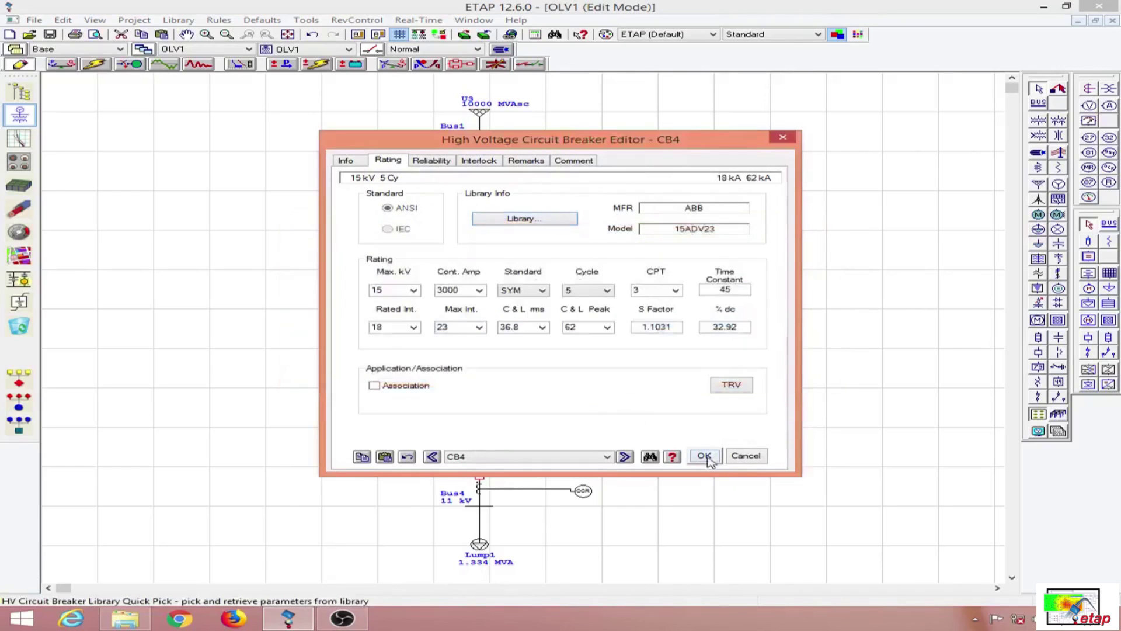
click(704, 455)
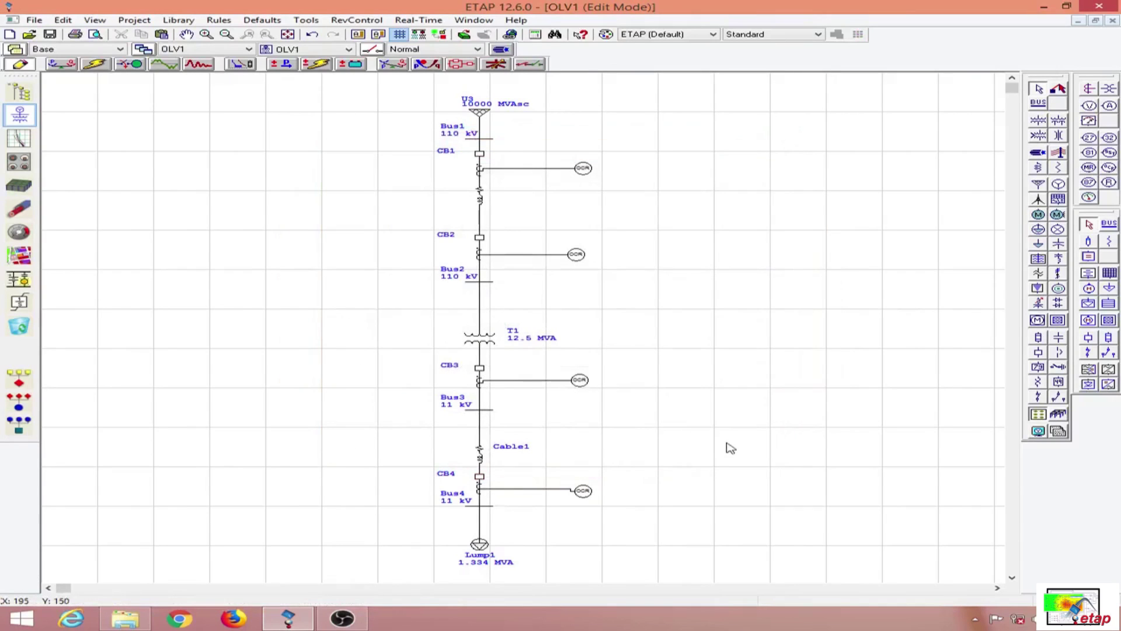
- Set current transformer CT4 above Bus4 to a 100:1 A ratio with a 50 VA burden and accept it
double_click(479, 490)
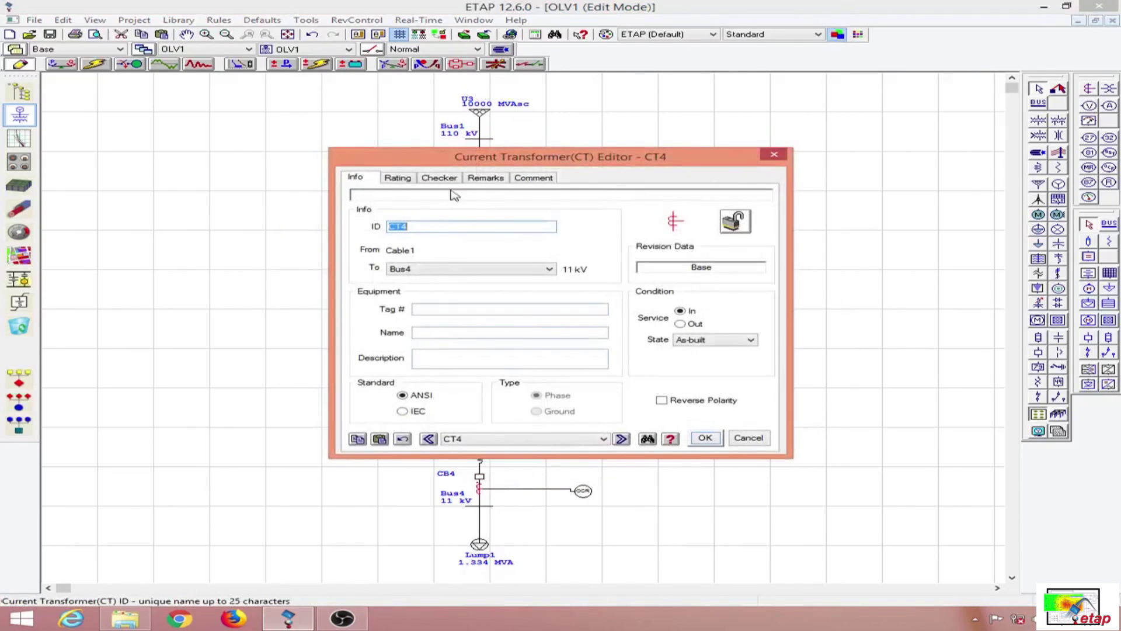
click(403, 177)
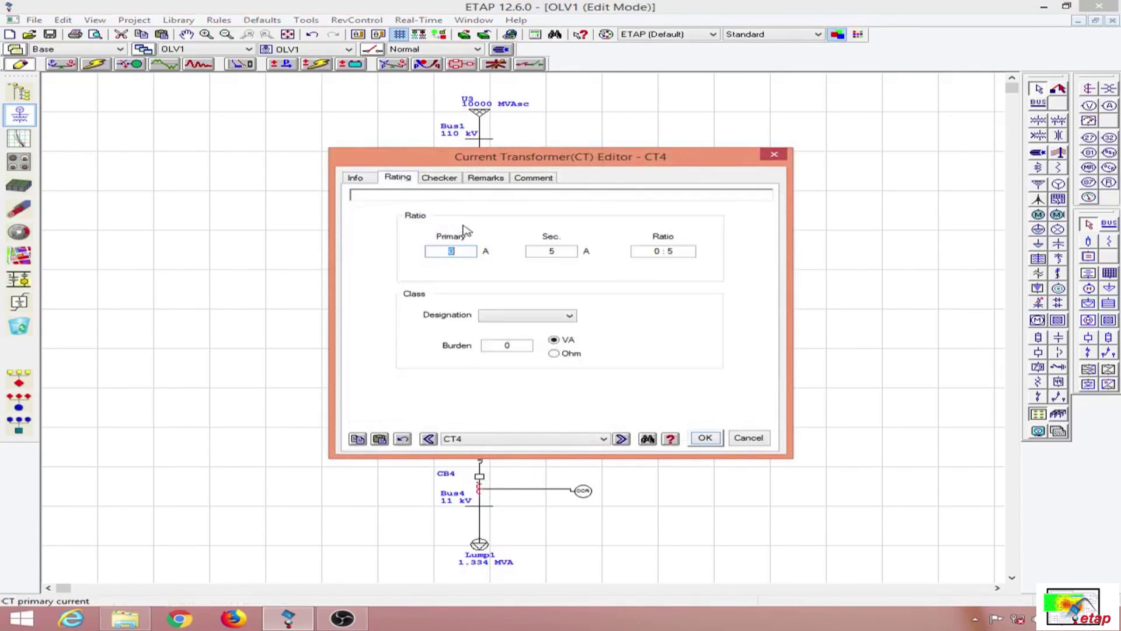
text(100)
double_click(558, 251)
click(493, 387)
double_click(501, 345)
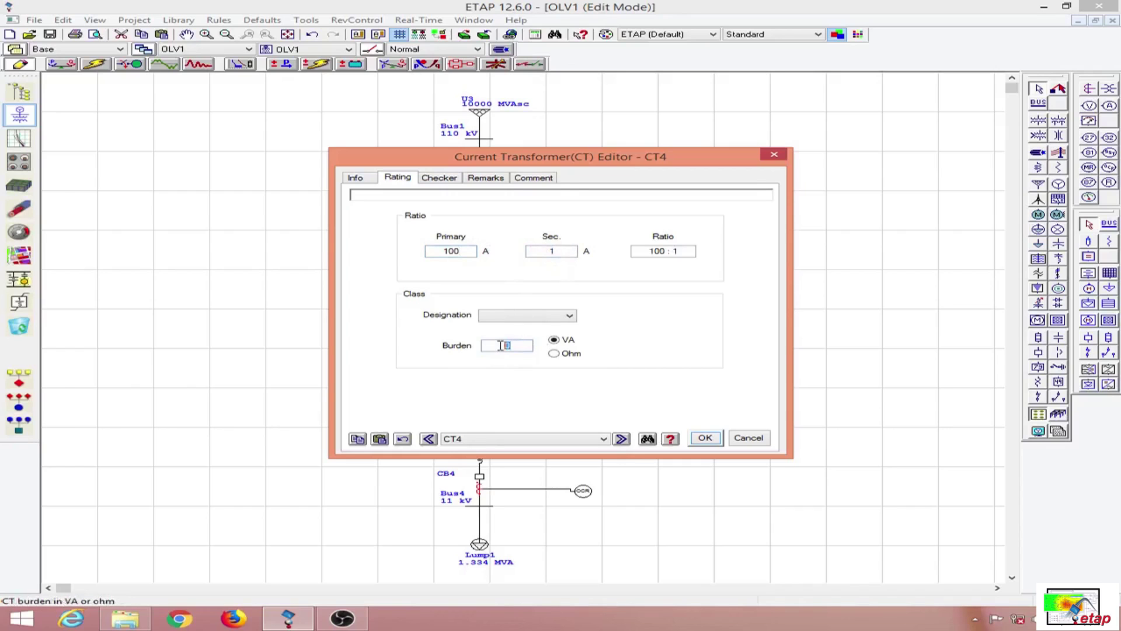
text(50)
key(Return)
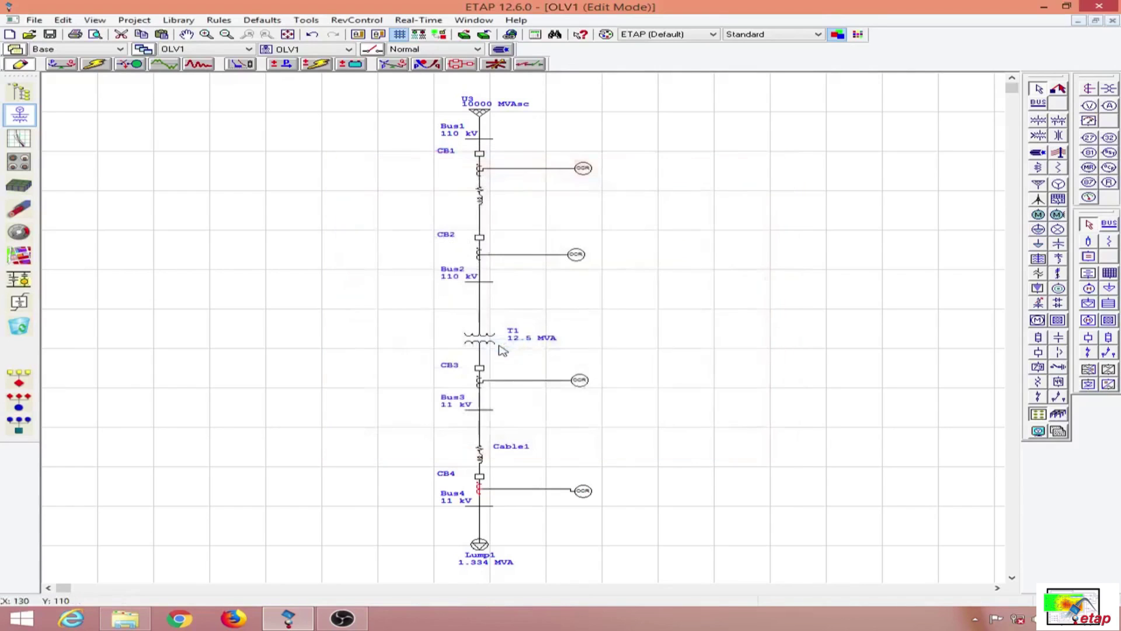
- Set current transformer CT3 above Bus3 to a 100:1 A ratio with a 50 VA burden and accept it
double_click(479, 381)
click(400, 177)
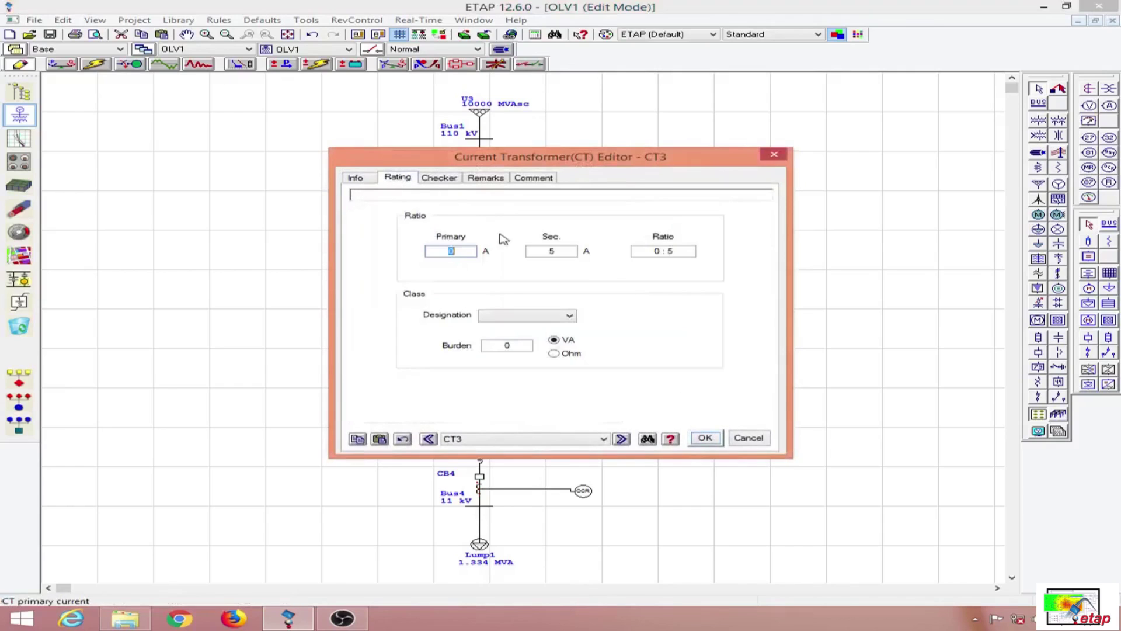
double_click(527, 250)
text(1)
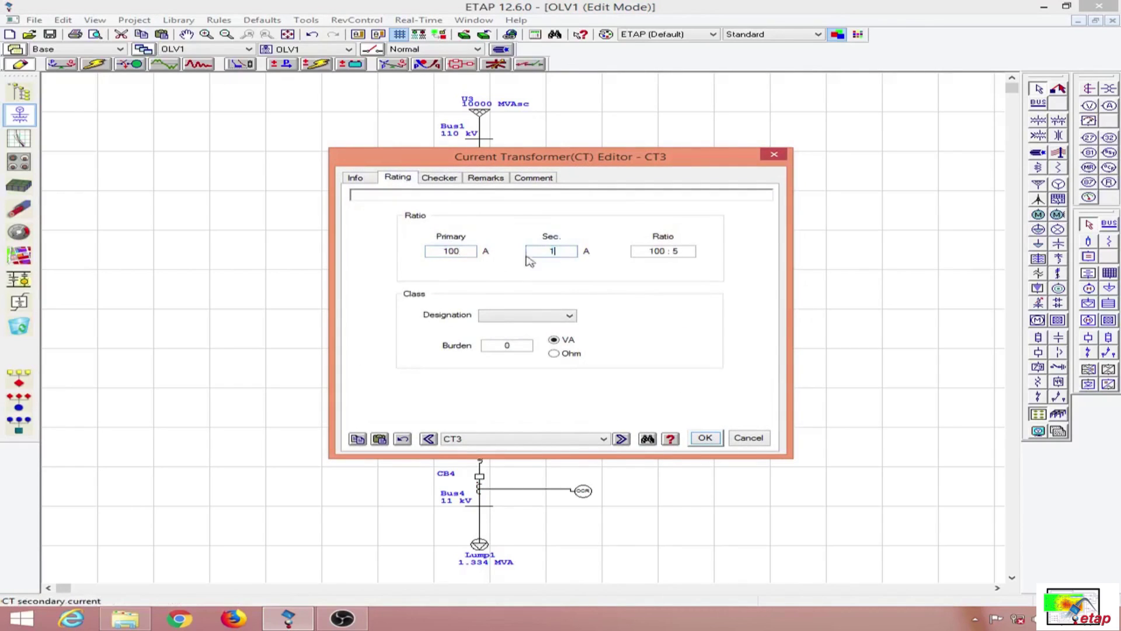
double_click(506, 345)
text(50)
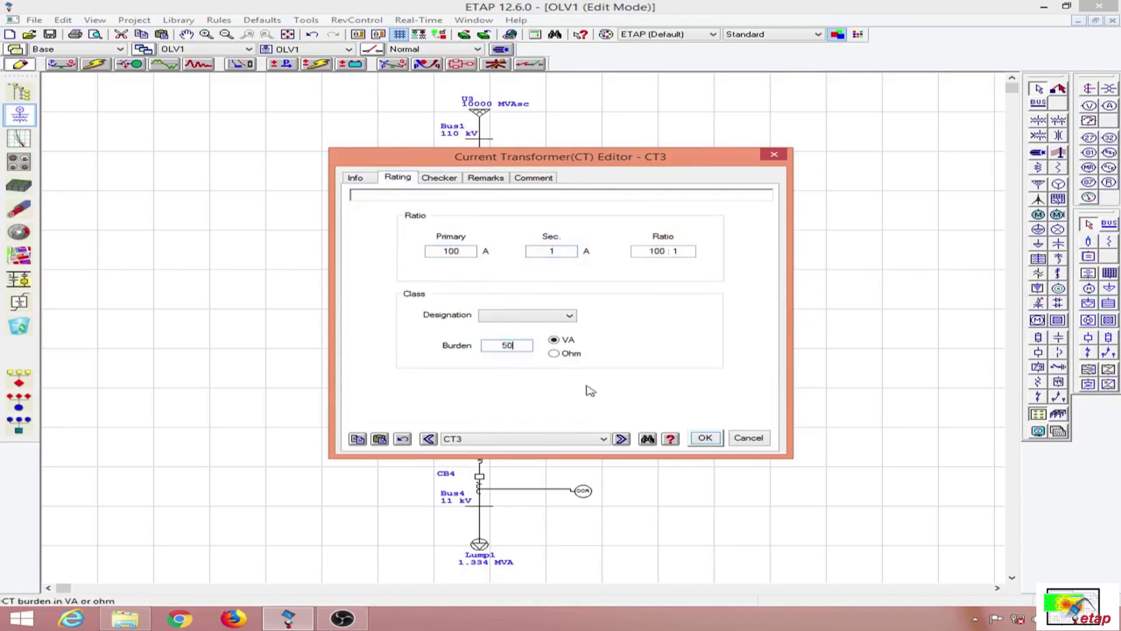
click(704, 437)
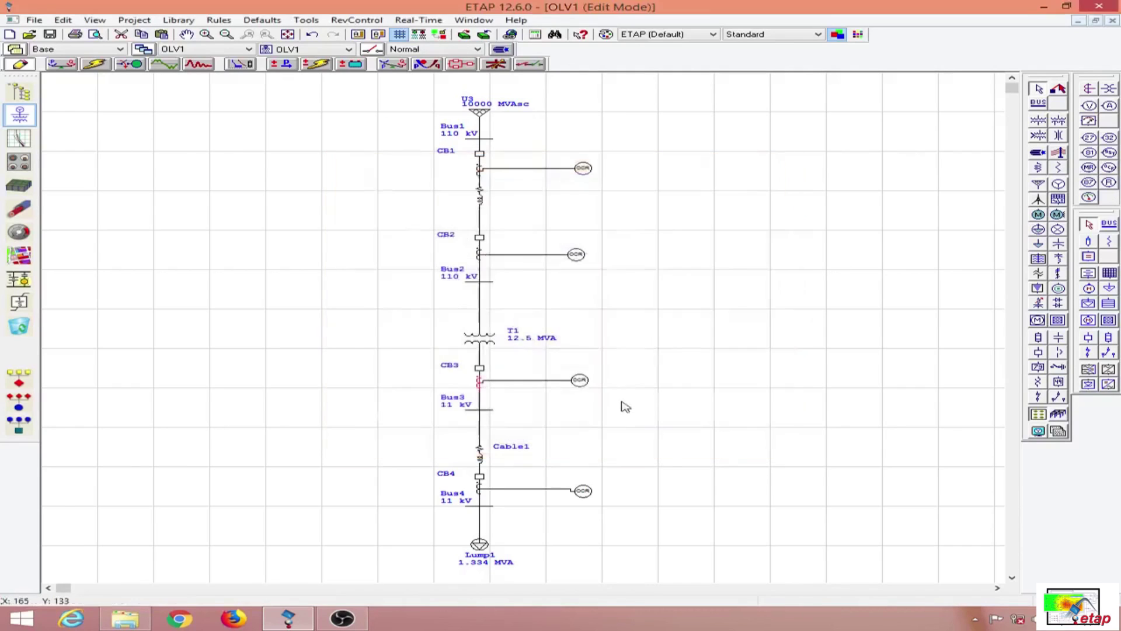
- Set current transformer CT2 above Bus2 to a 10:1 A ratio with a 50 VA burden and accept it
double_click(480, 256)
click(408, 179)
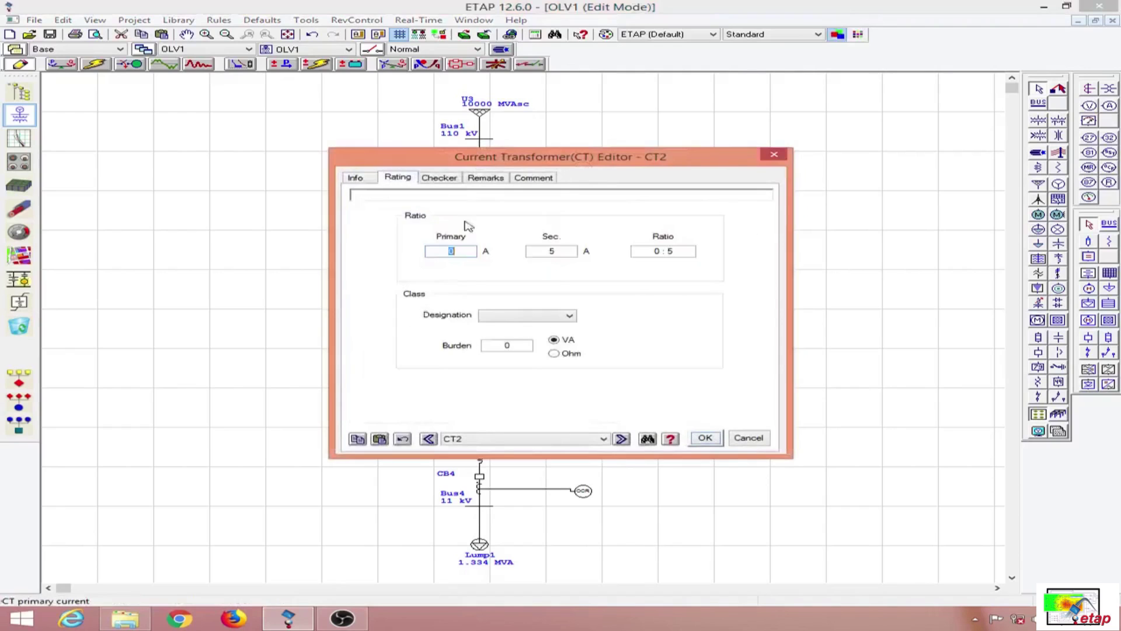
click(552, 251)
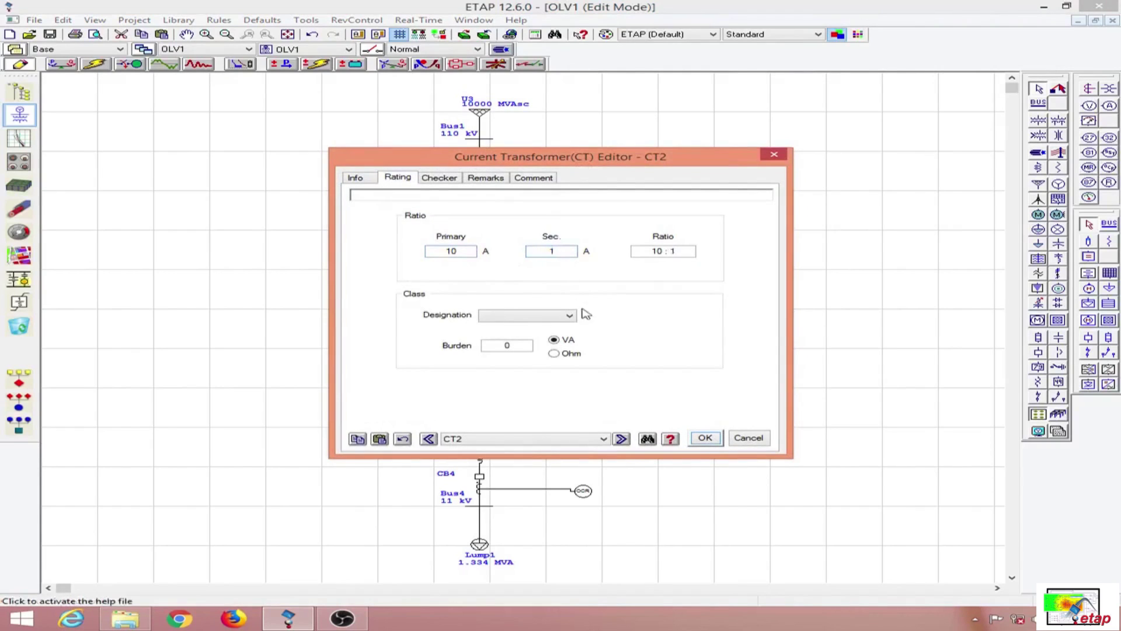
click(515, 344)
text(50)
key(Return)
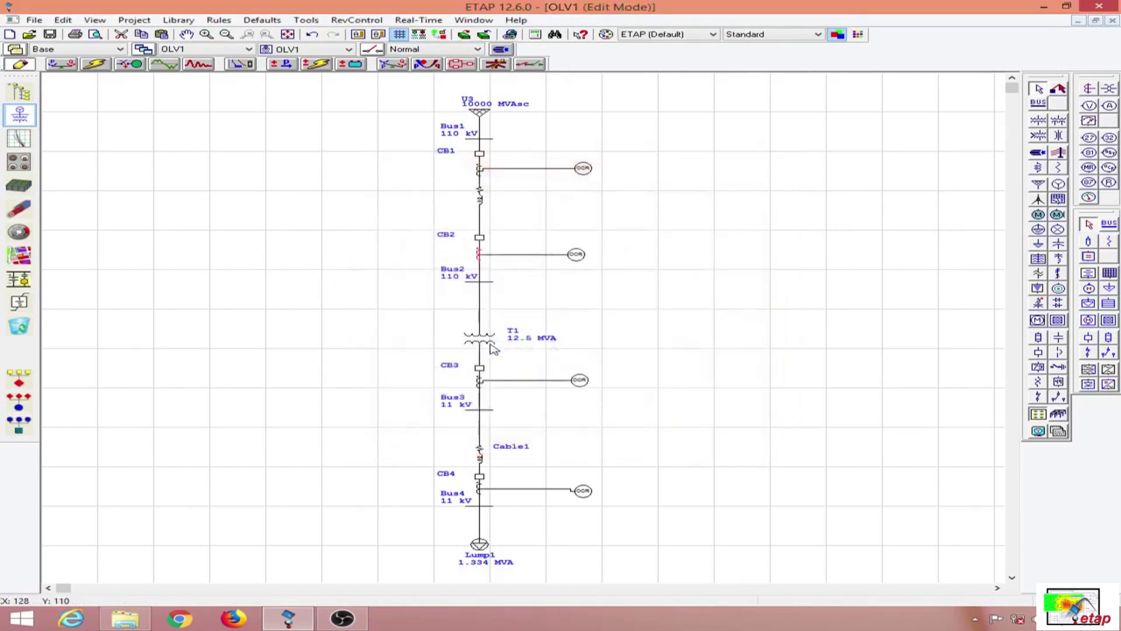
- Set current transformer CT1 below CB1 to a 10:1 A ratio with a 50 VA burden and accept it
double_click(480, 170)
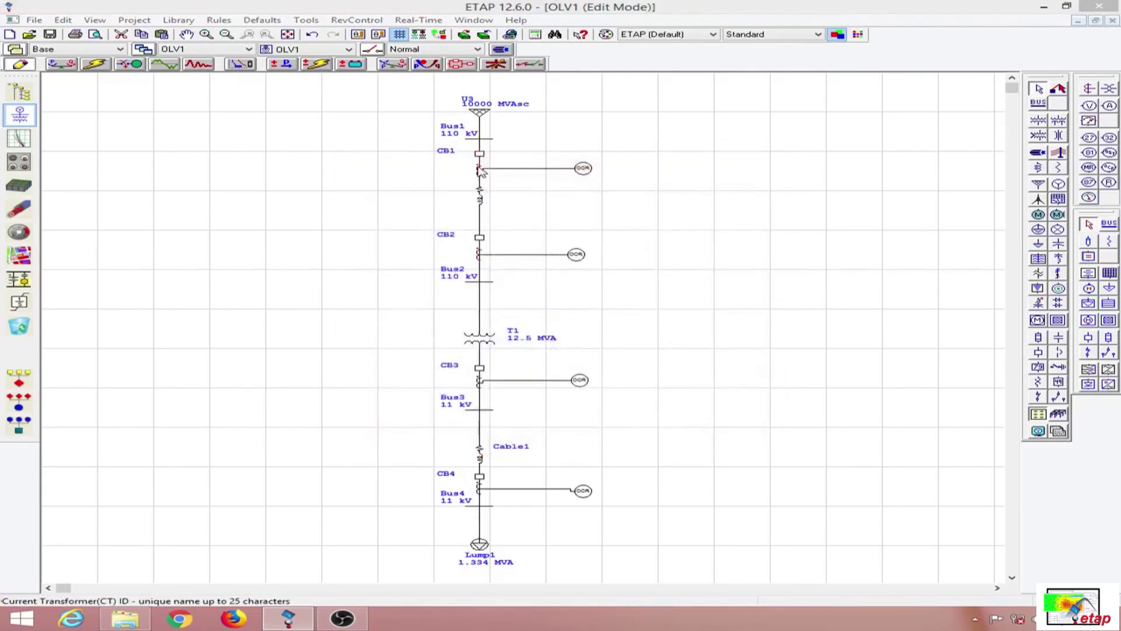
click(397, 177)
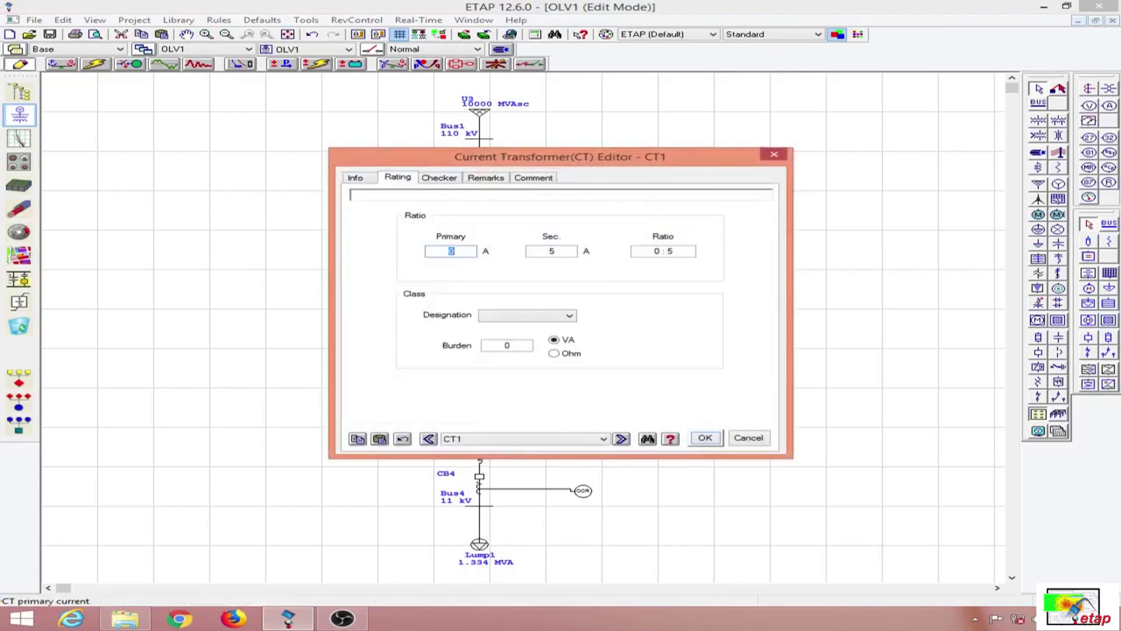
text(10)
double_click(536, 254)
double_click(512, 345)
text(50)
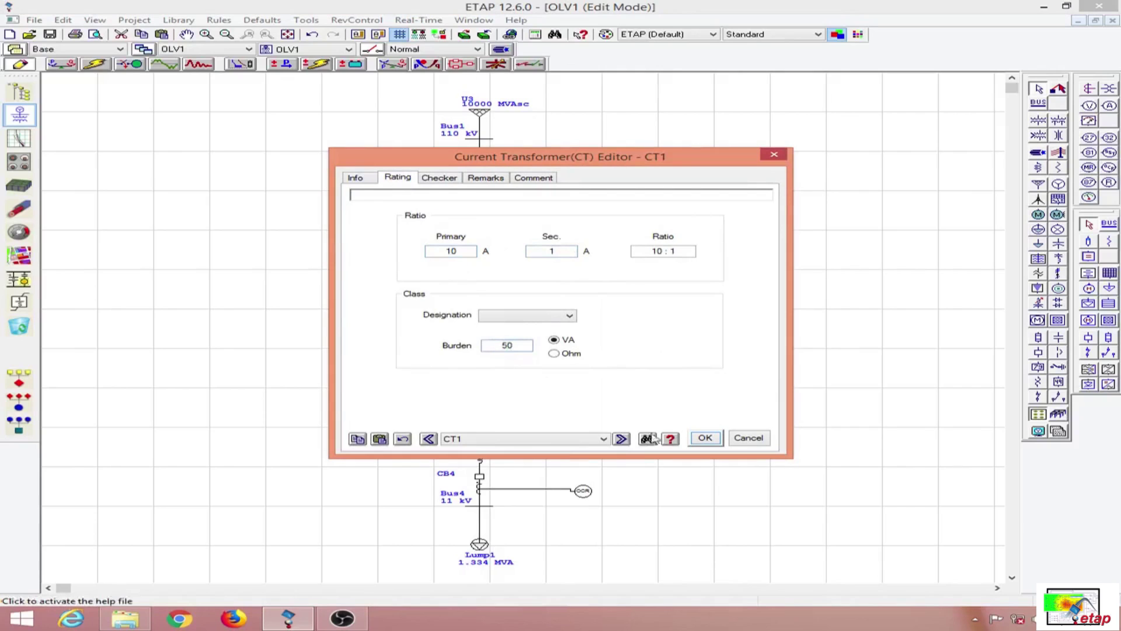
click(705, 438)
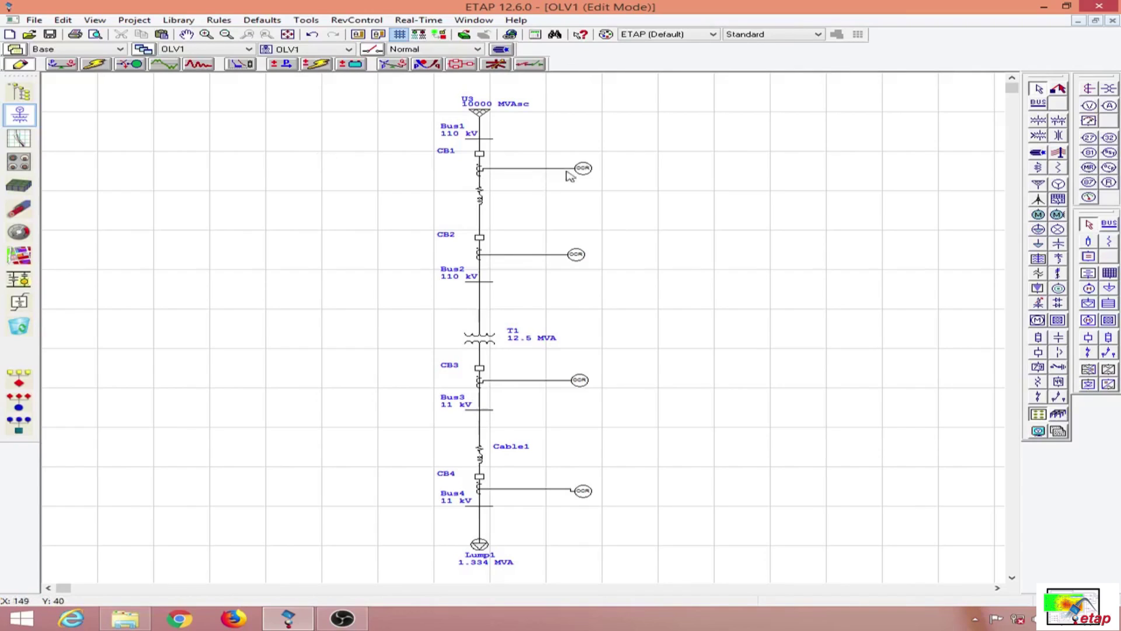
- Check Relay1's current transformer inputs and add an output interlock that opens high-voltage circuit breaker CB1
double_click(583, 170)
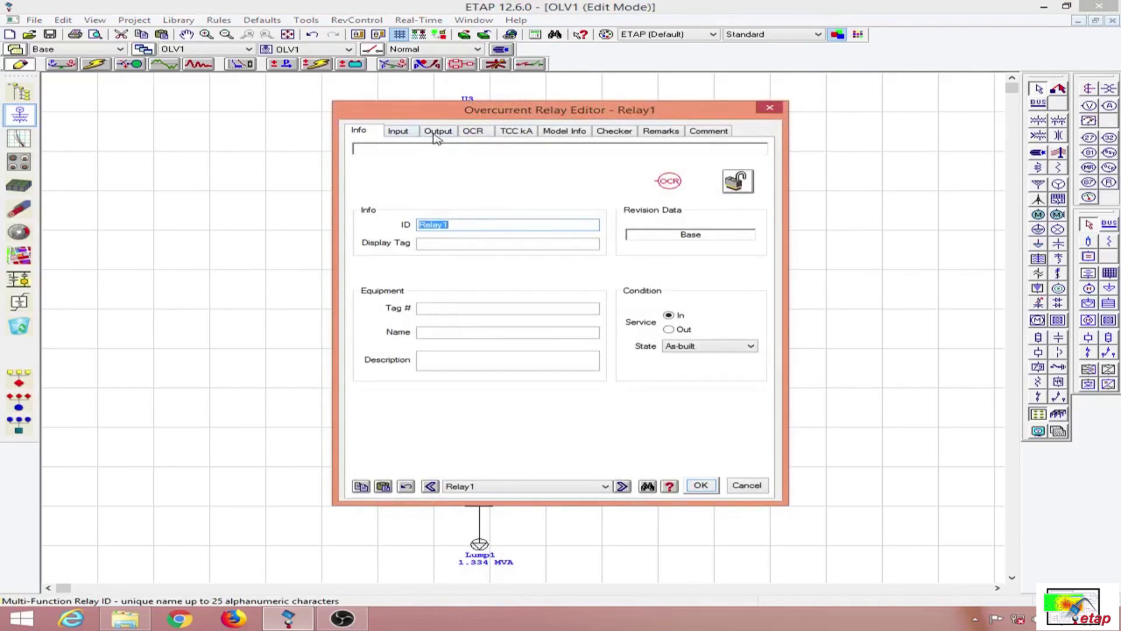
click(405, 134)
drag(450, 114, 683, 113)
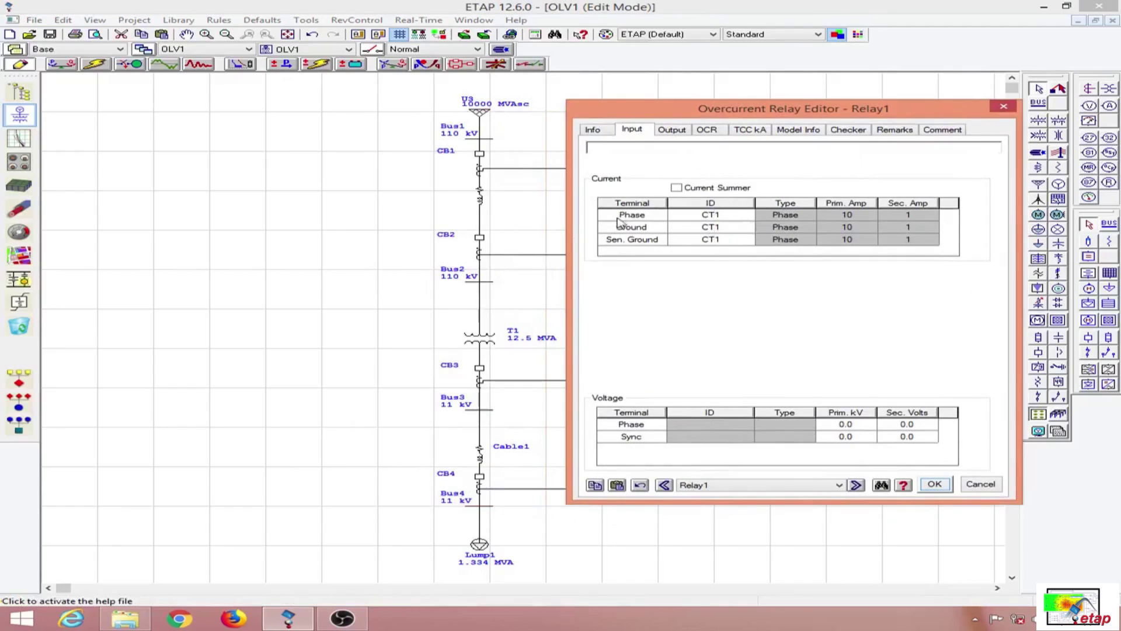
click(671, 131)
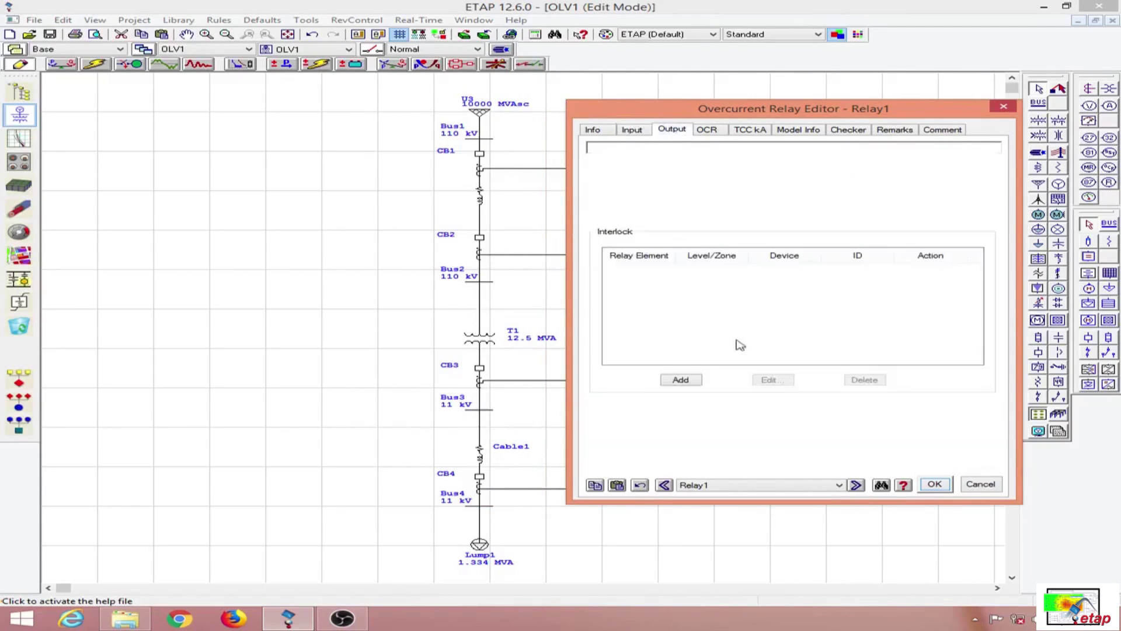
click(678, 380)
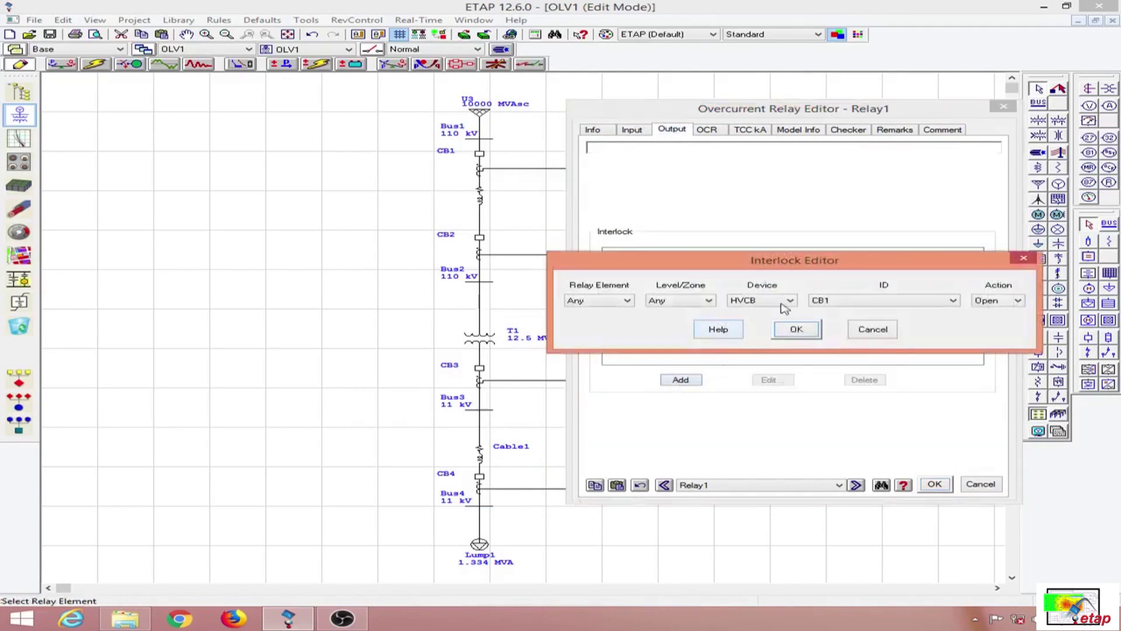
drag(812, 260, 849, 262)
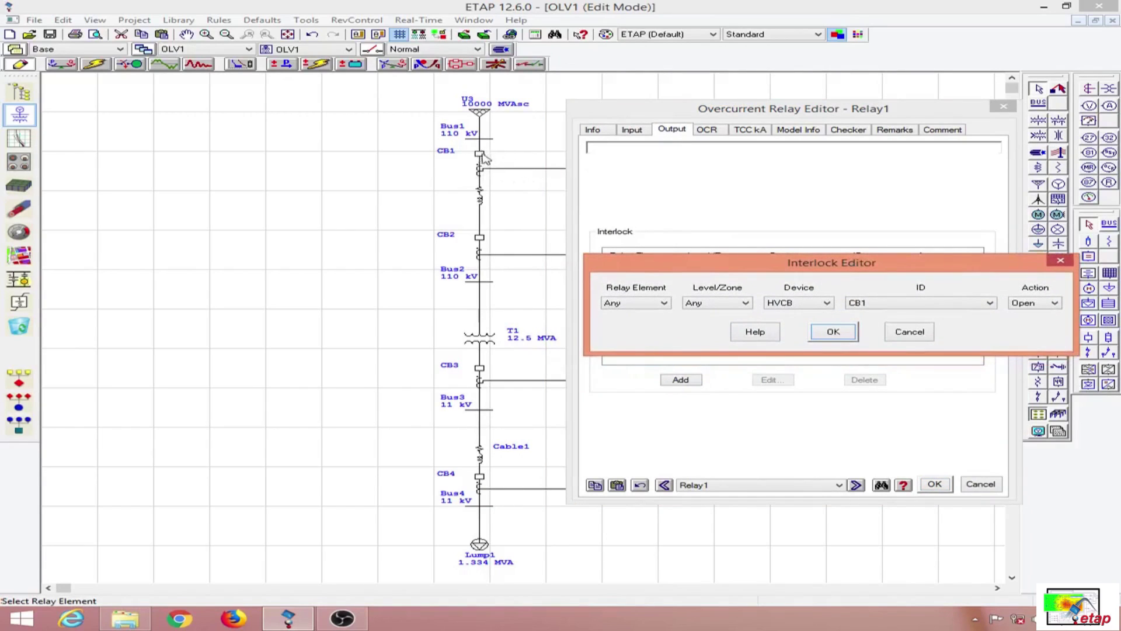
- Set the relay element of Relay1's CB1 interlock to Any and accept the interlock and the relay data
click(643, 306)
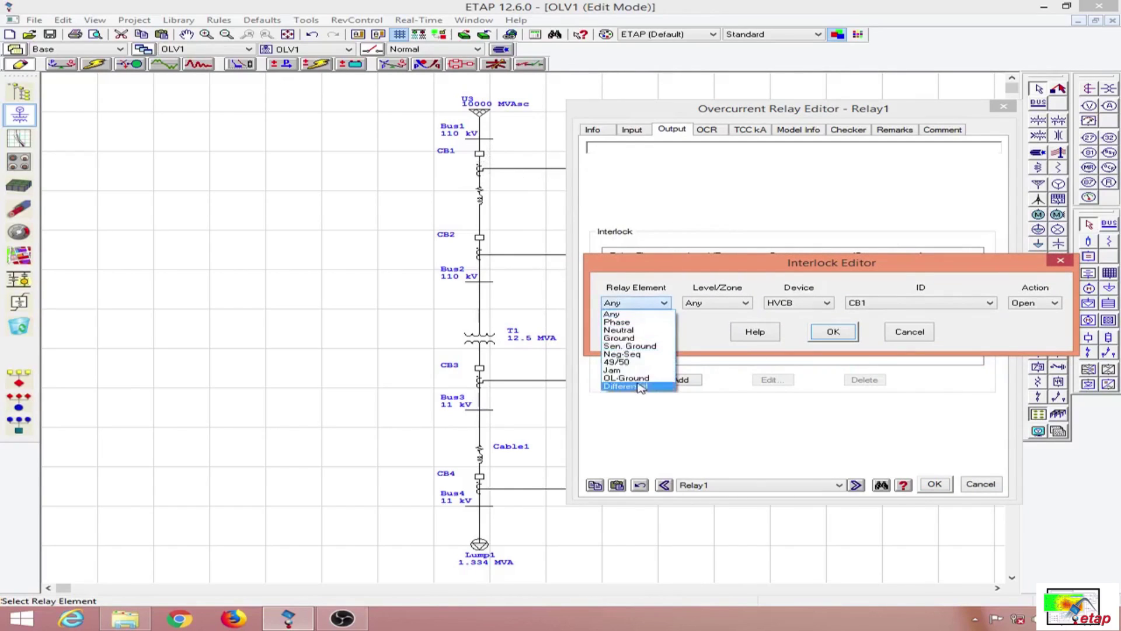
click(643, 323)
click(655, 304)
click(638, 323)
click(642, 304)
click(640, 316)
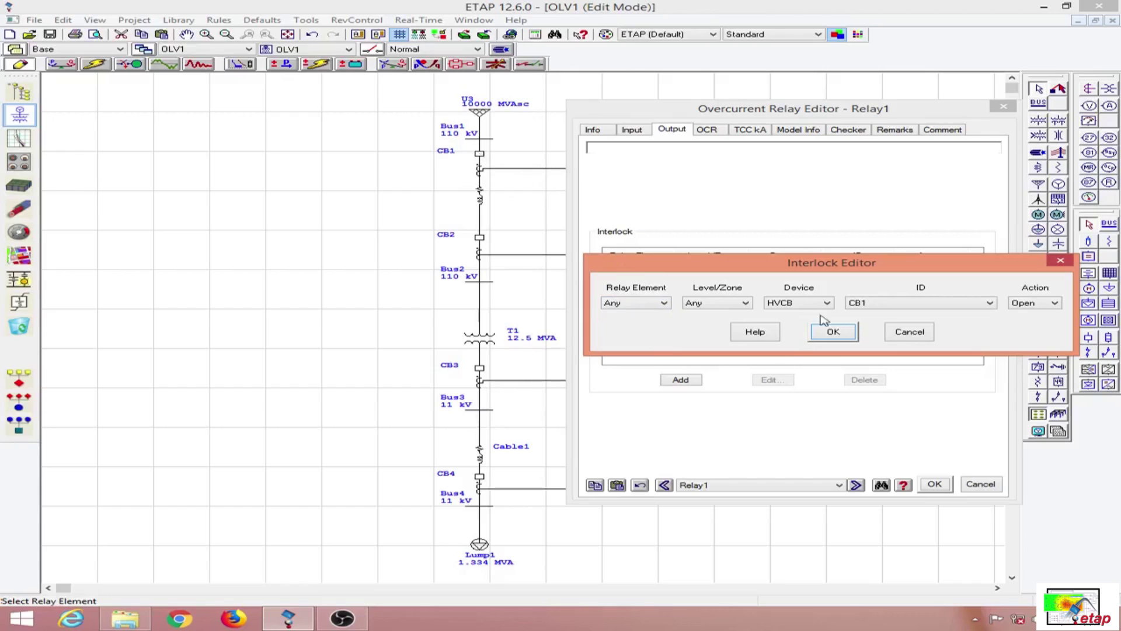
click(833, 332)
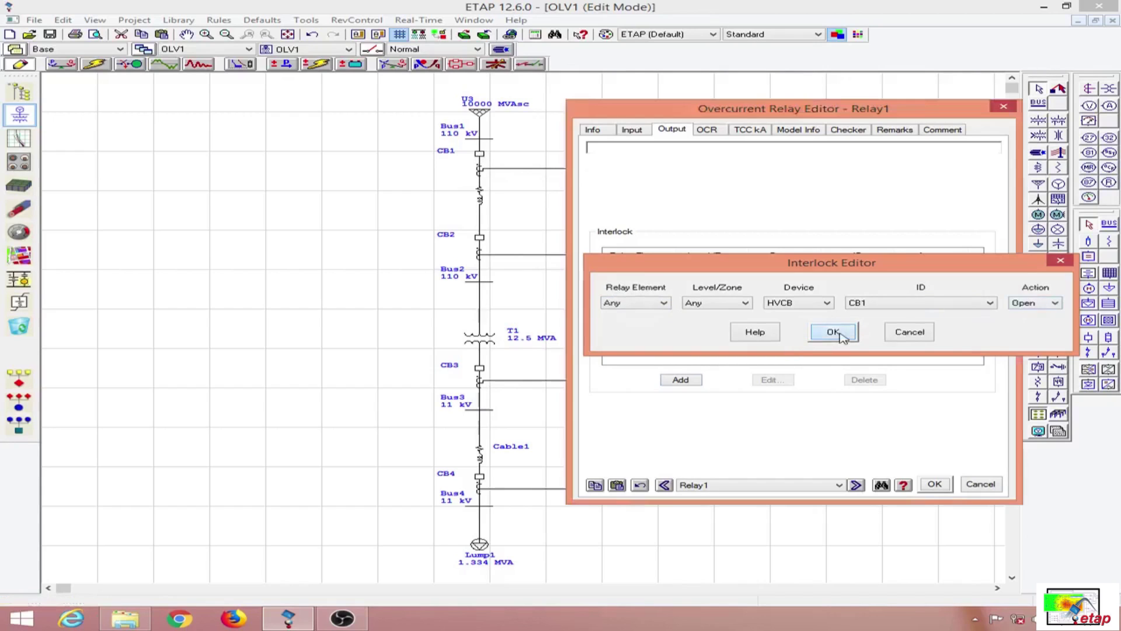
click(933, 485)
- Add an output interlock to Relay2 that opens high-voltage circuit breaker CB2 for any relay element and level, and accept the relay data
double_click(575, 254)
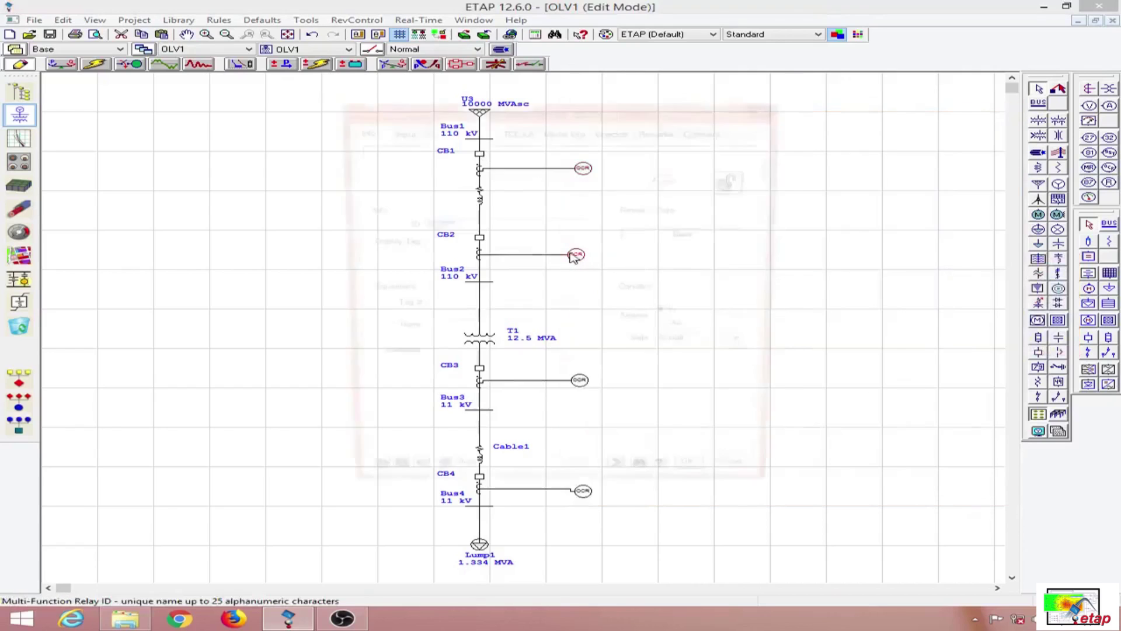
click(427, 130)
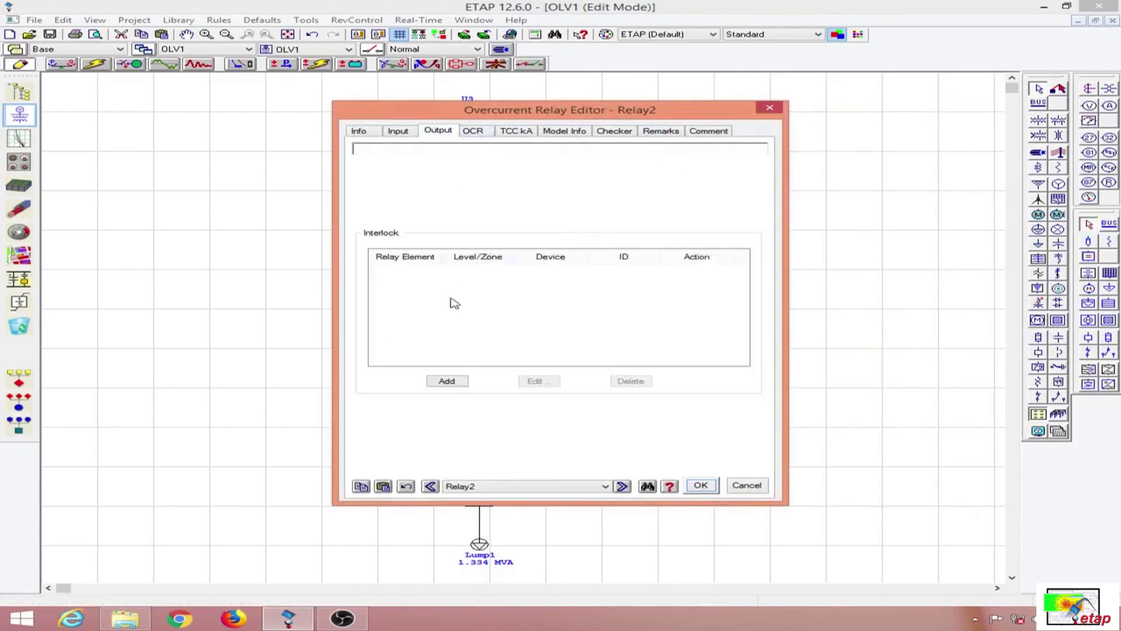
click(451, 382)
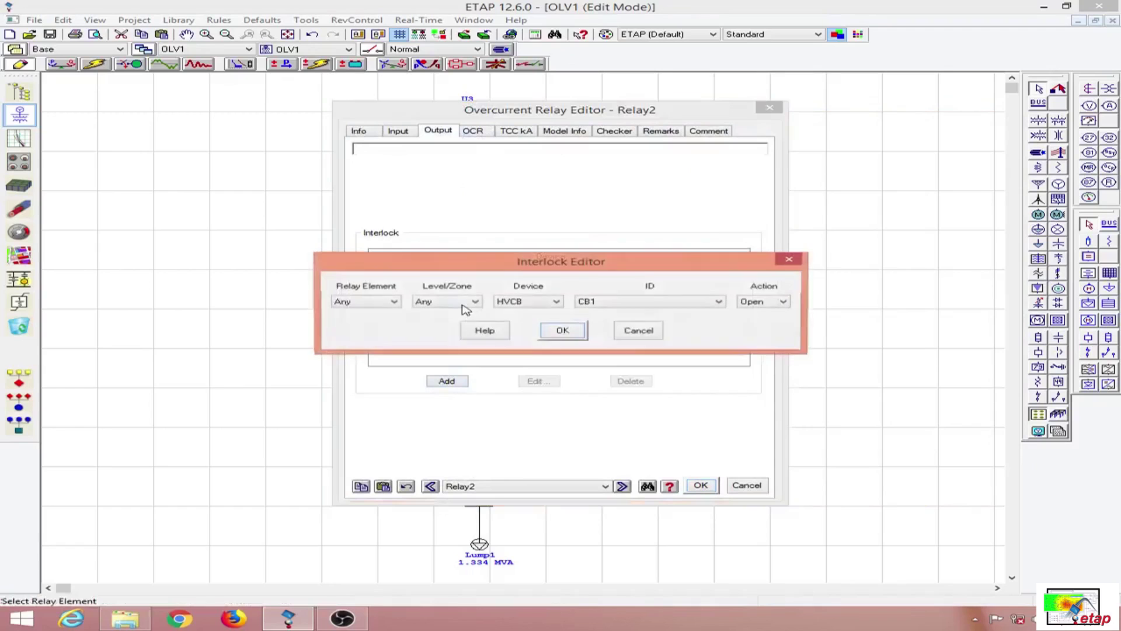
click(569, 329)
double_click(553, 273)
click(650, 302)
click(602, 321)
click(565, 333)
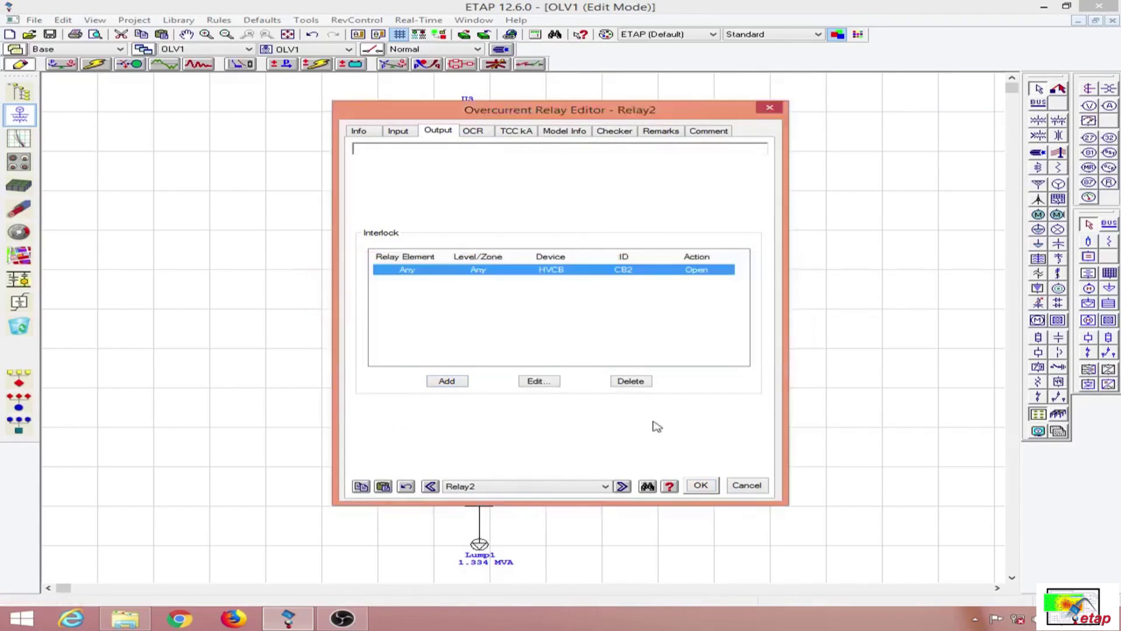
click(702, 484)
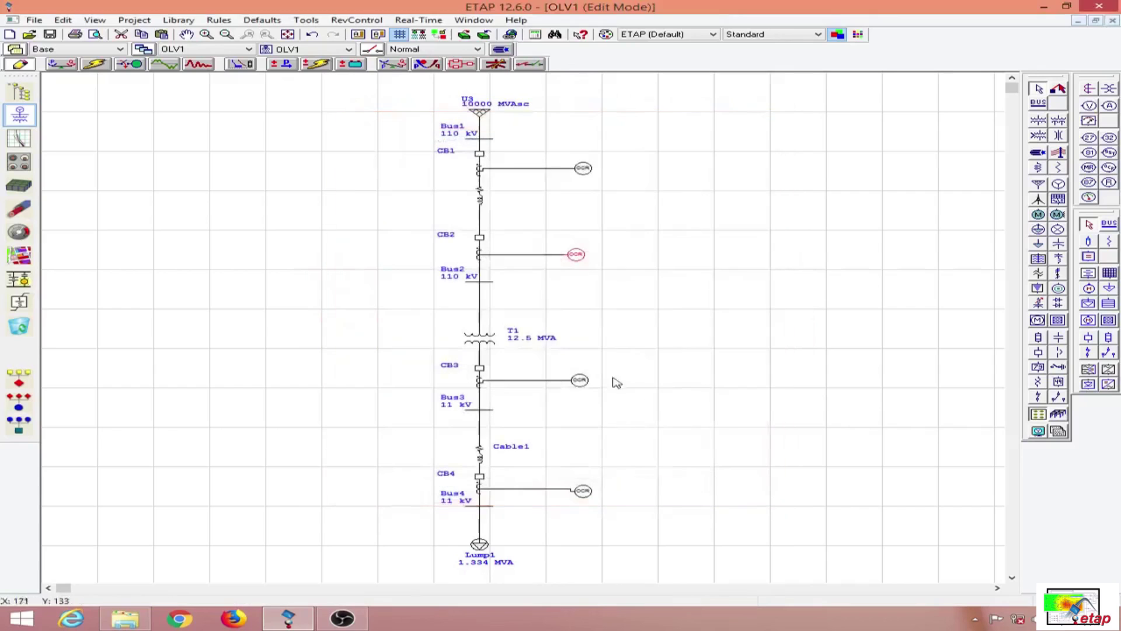
- Add an output interlock to Relay3 that operates its circuit breaker, and accept the relay data
double_click(578, 379)
click(439, 132)
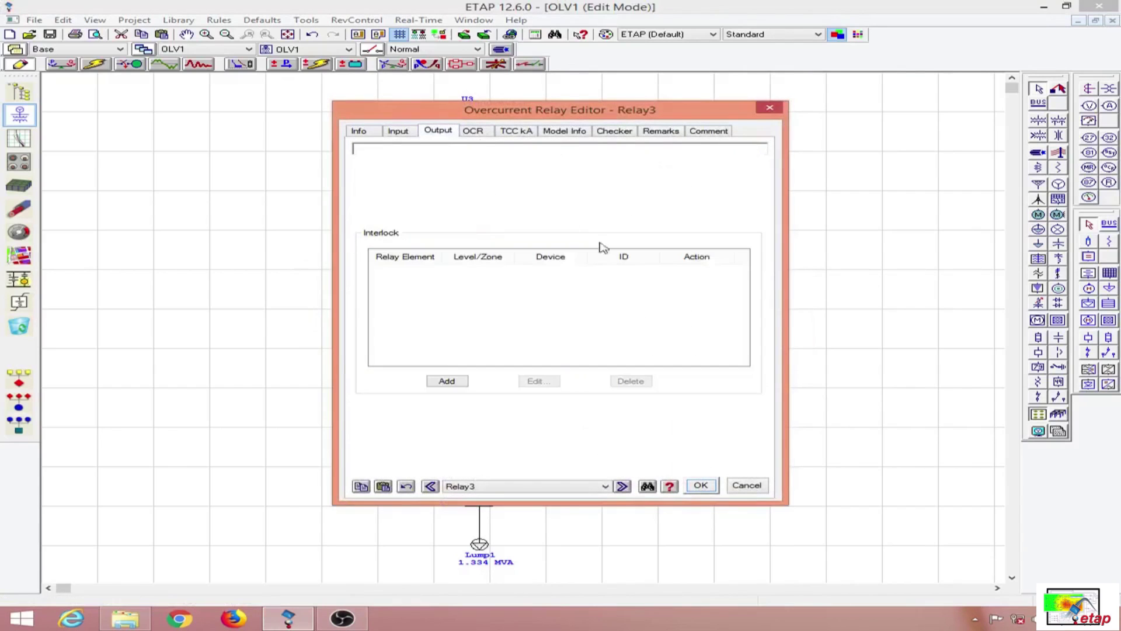
click(453, 380)
click(590, 302)
click(607, 329)
click(563, 330)
click(700, 485)
- Add an output interlock to Relay4 that operates its circuit breaker, and accept the relay data
double_click(583, 490)
click(467, 131)
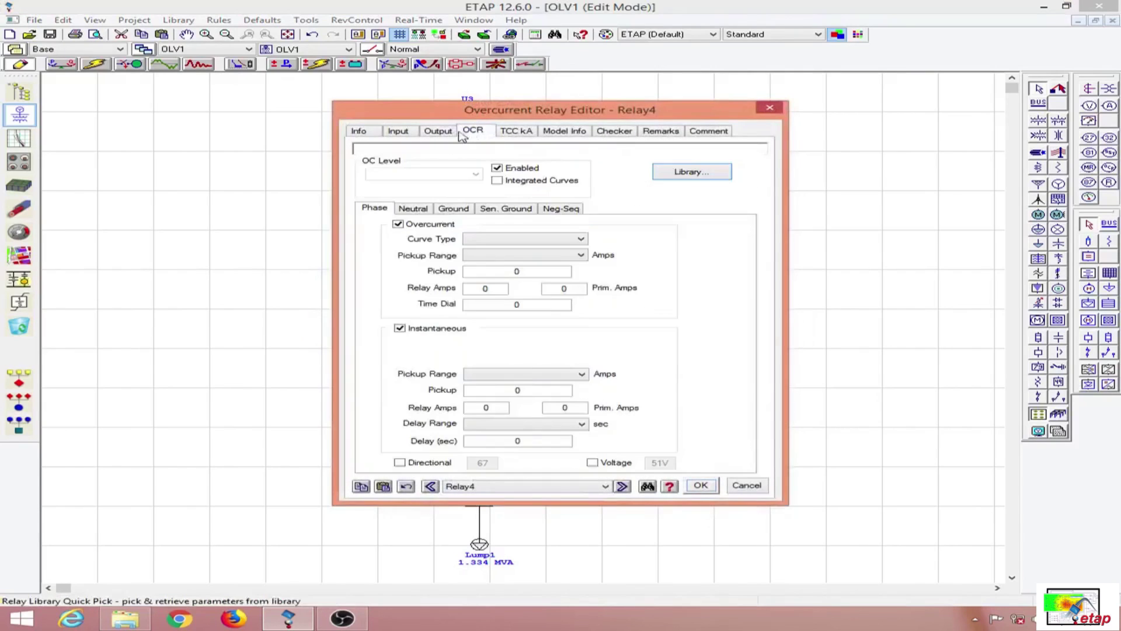
click(438, 131)
click(446, 381)
click(585, 306)
click(613, 339)
click(563, 331)
click(708, 487)
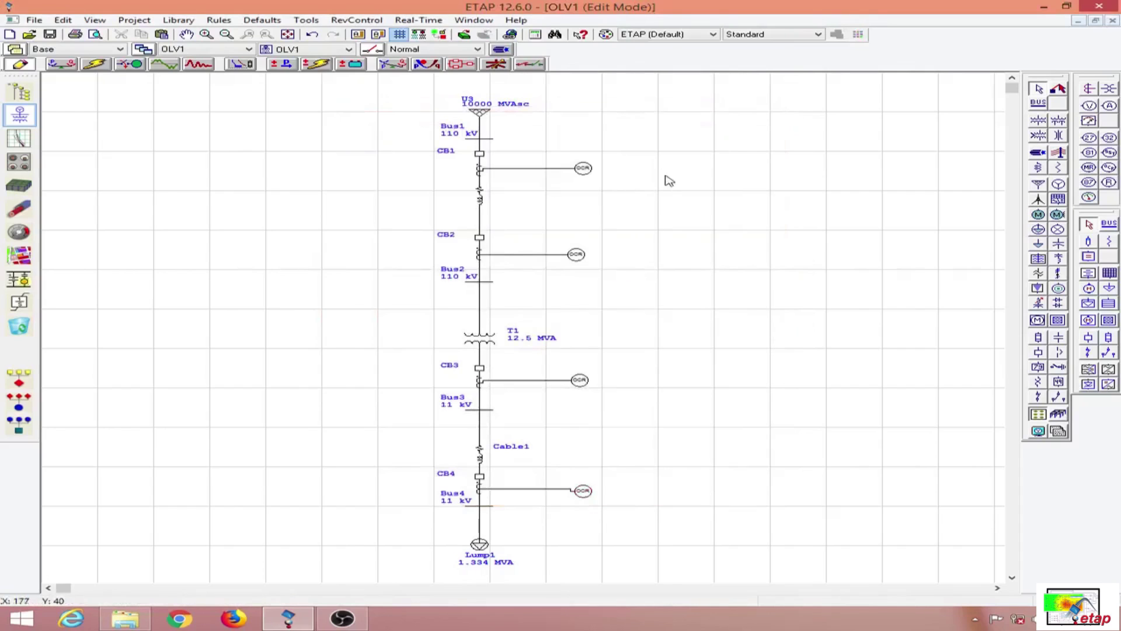
- In Relay1's overcurrent settings, pick the ALSTOM overcurrent relay model P139 from the relay library
double_click(584, 168)
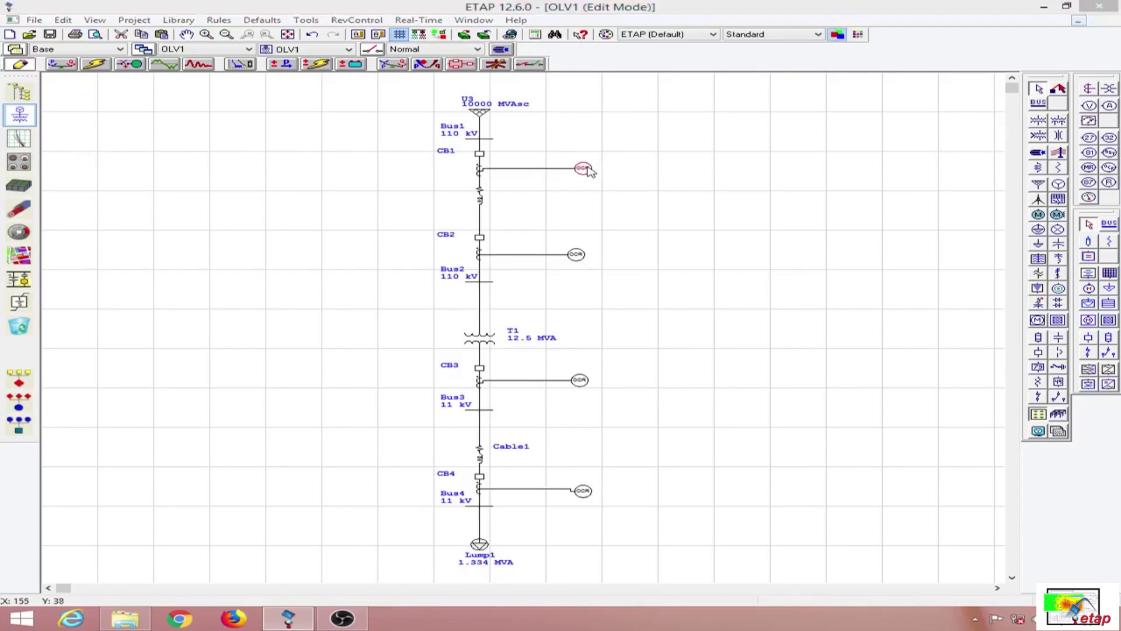
click(474, 131)
drag(598, 121, 858, 93)
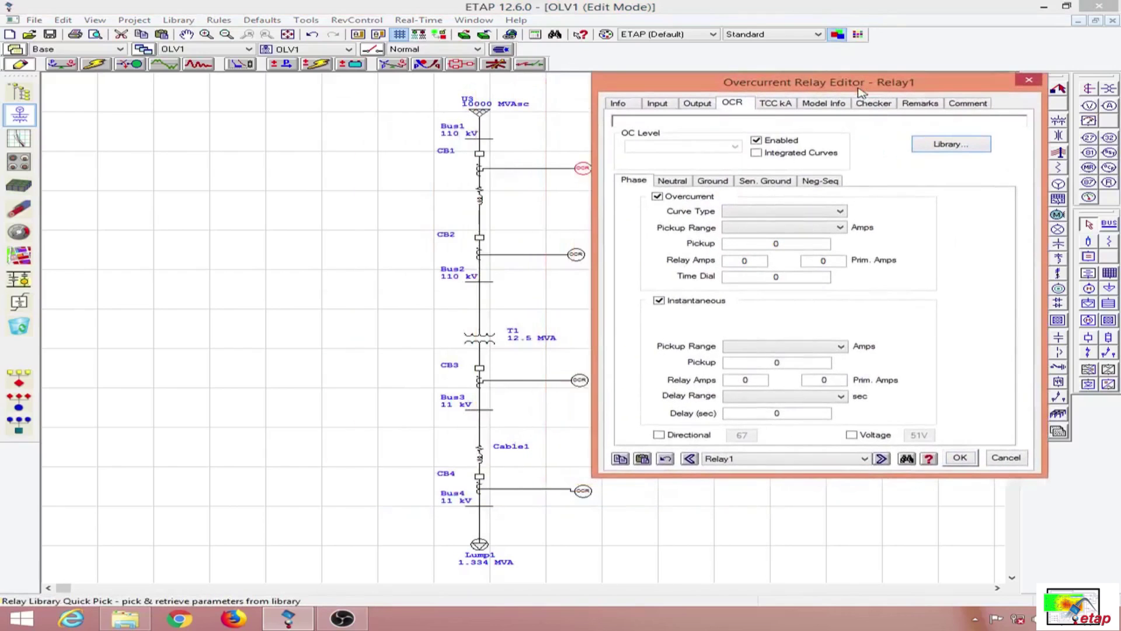
click(976, 148)
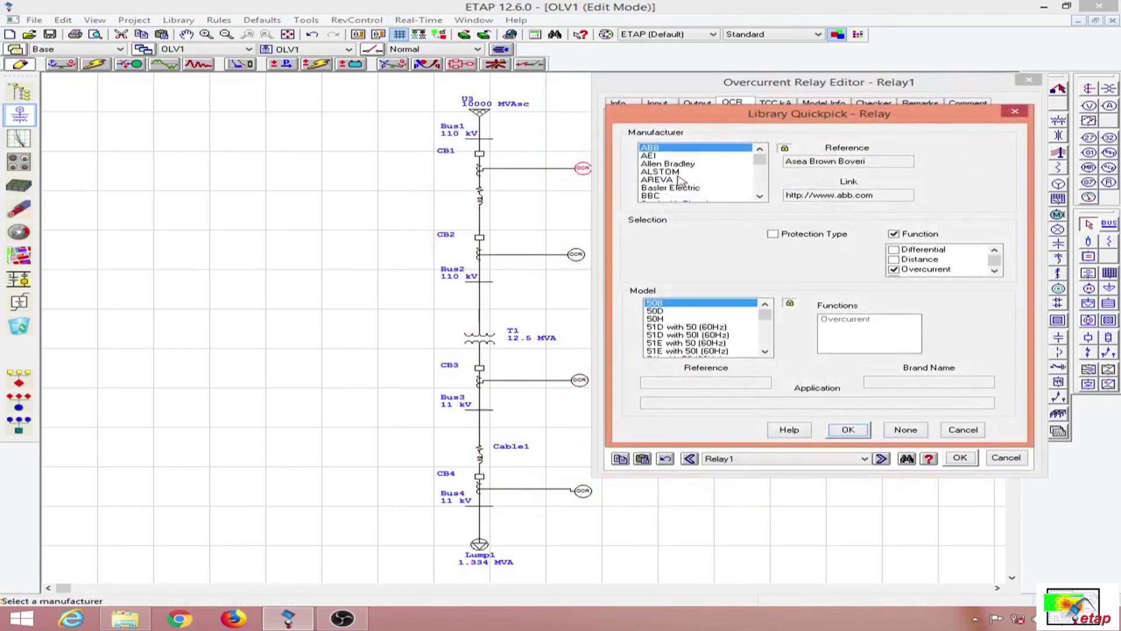
click(669, 172)
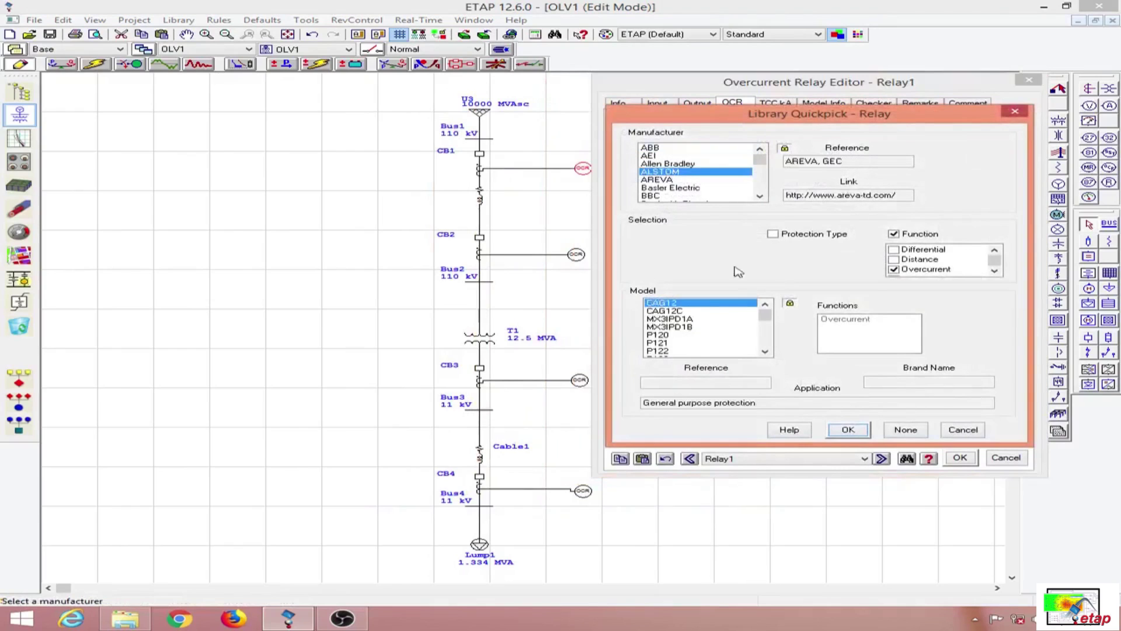
click(765, 353)
click(765, 352)
click(765, 352)
click(765, 353)
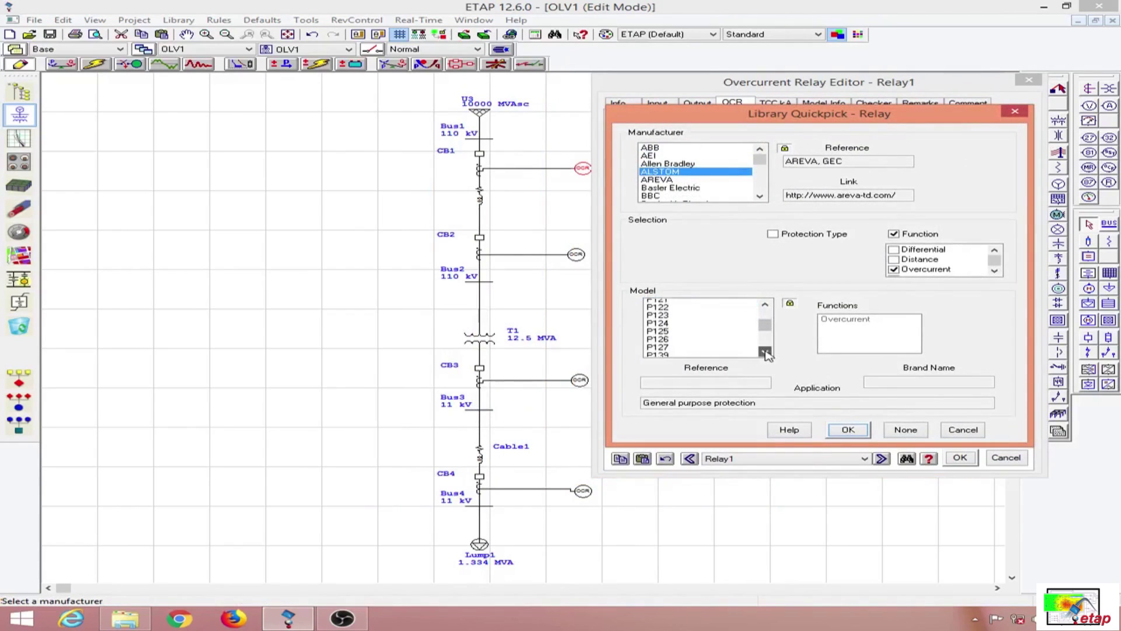
click(680, 351)
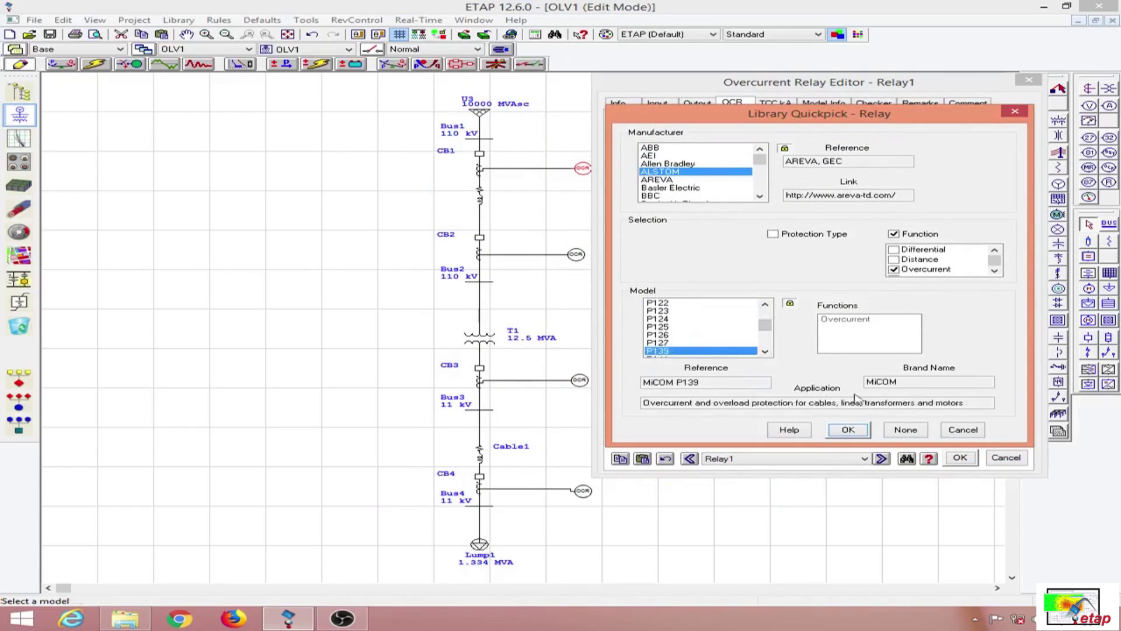
- Examine the P139's brand name and application description and the protection types offered for filtering the library
drag(908, 382, 795, 404)
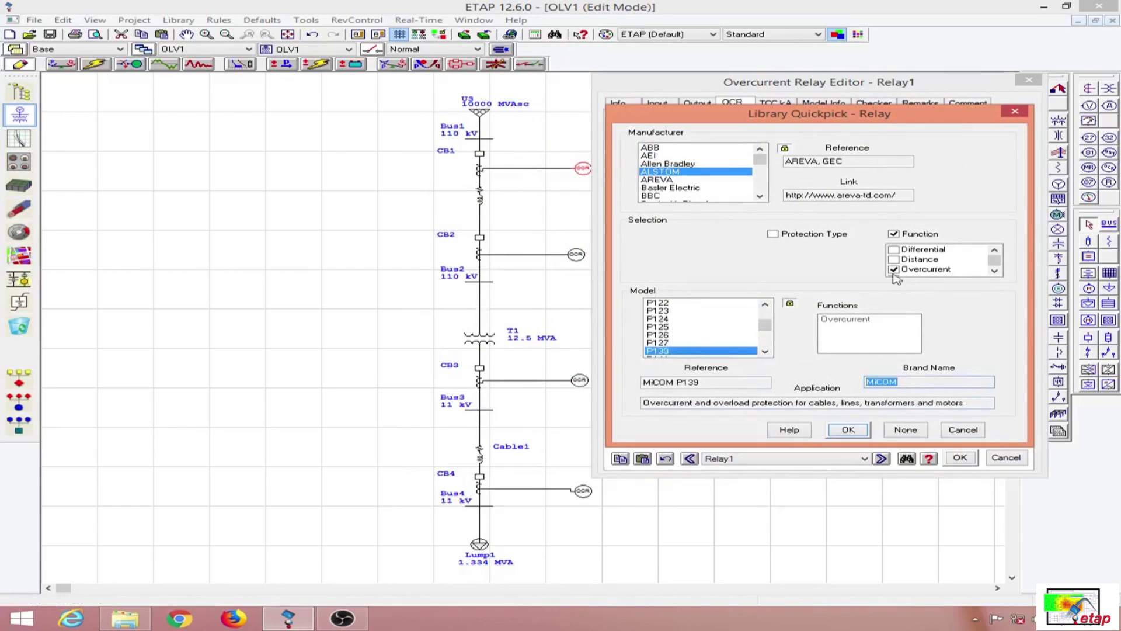
drag(674, 403, 980, 402)
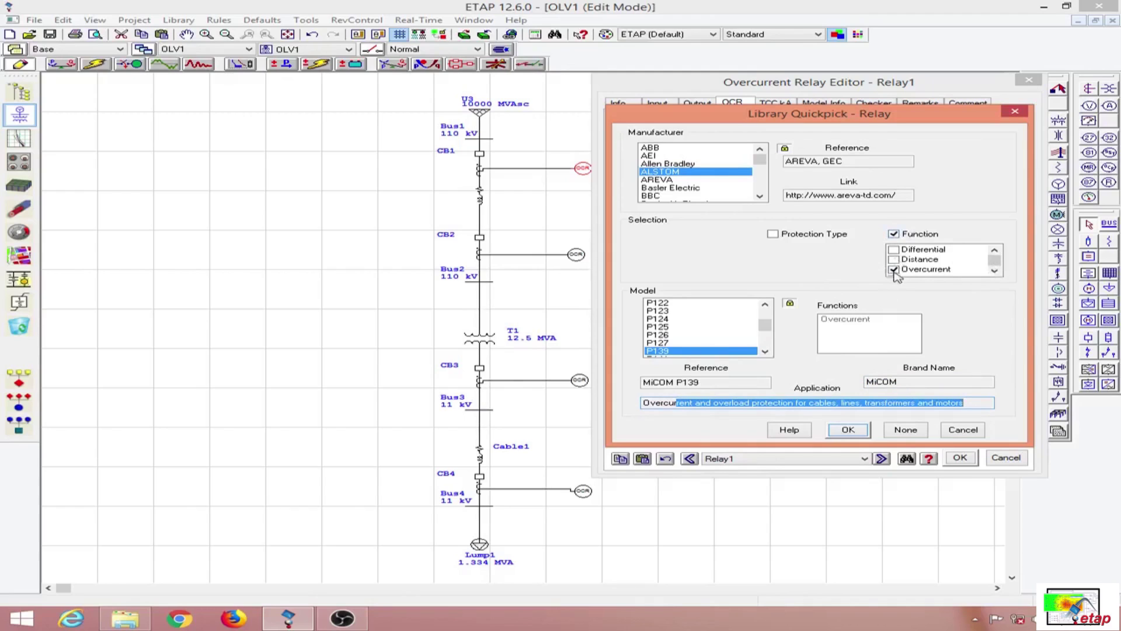
click(788, 234)
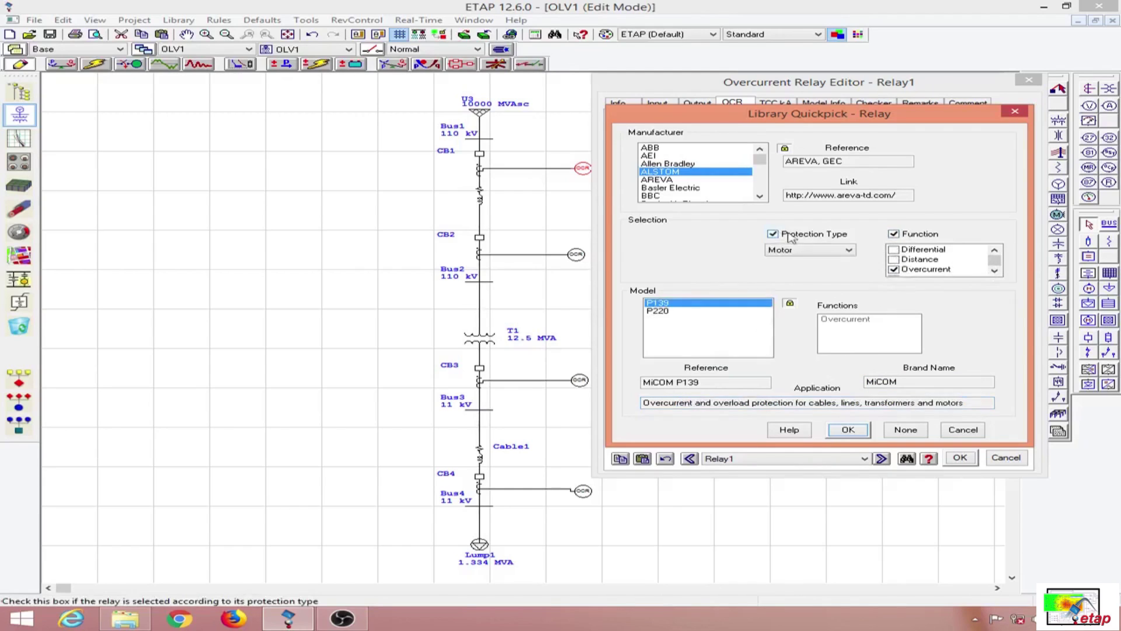
click(839, 252)
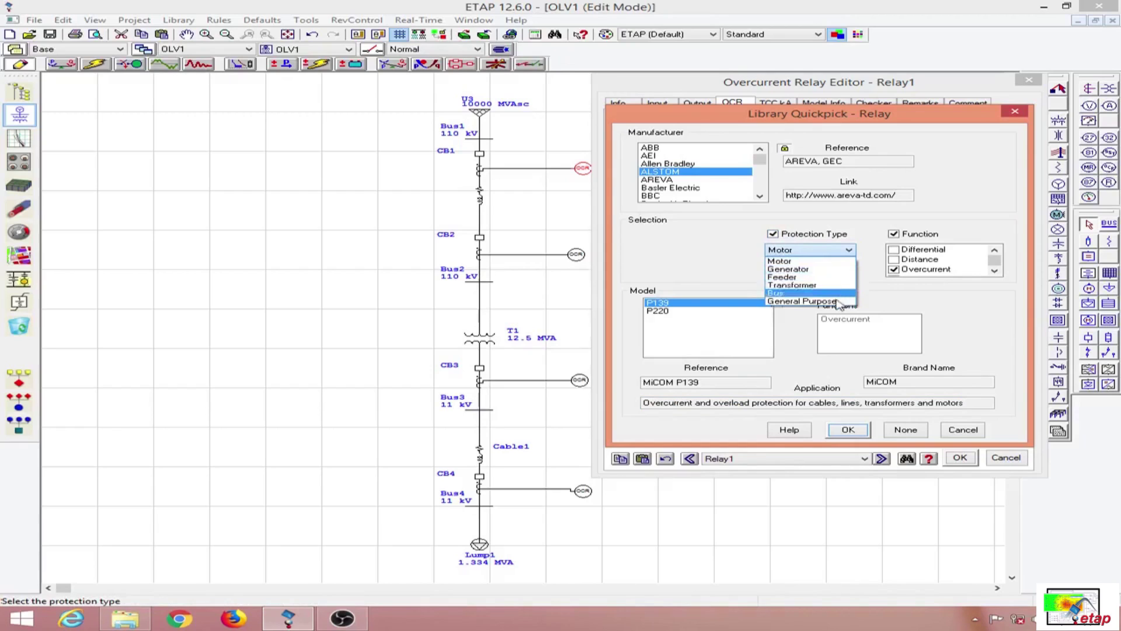
click(746, 250)
click(773, 234)
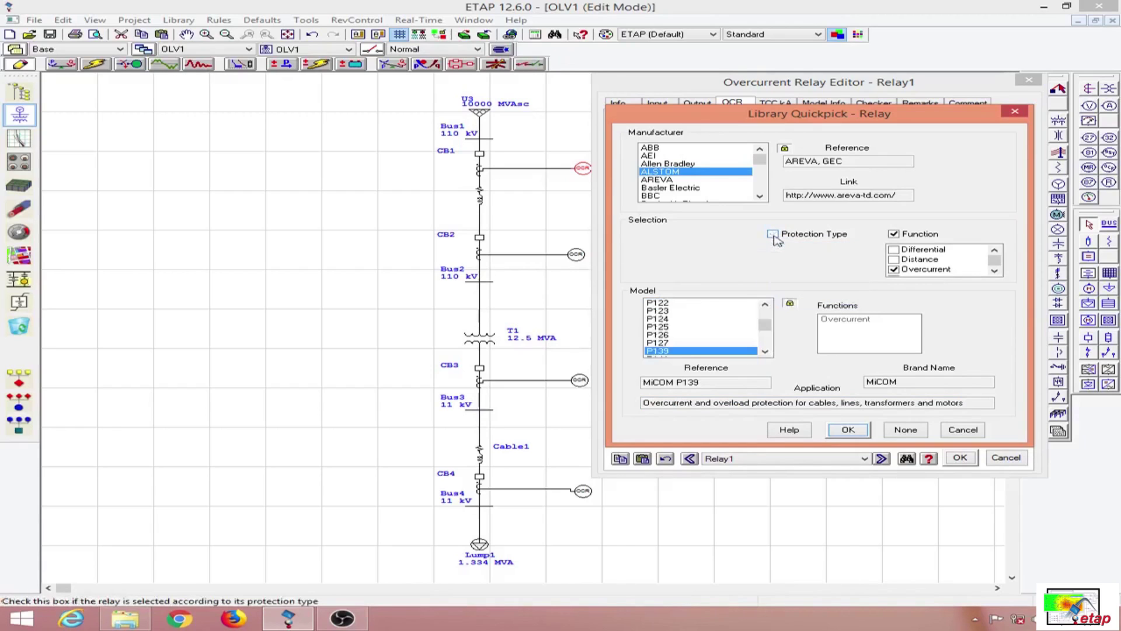
- Filter the relay library by the Motor protection type, assign the ALSTOM P139 to Relay1 and accept the relay data
click(773, 234)
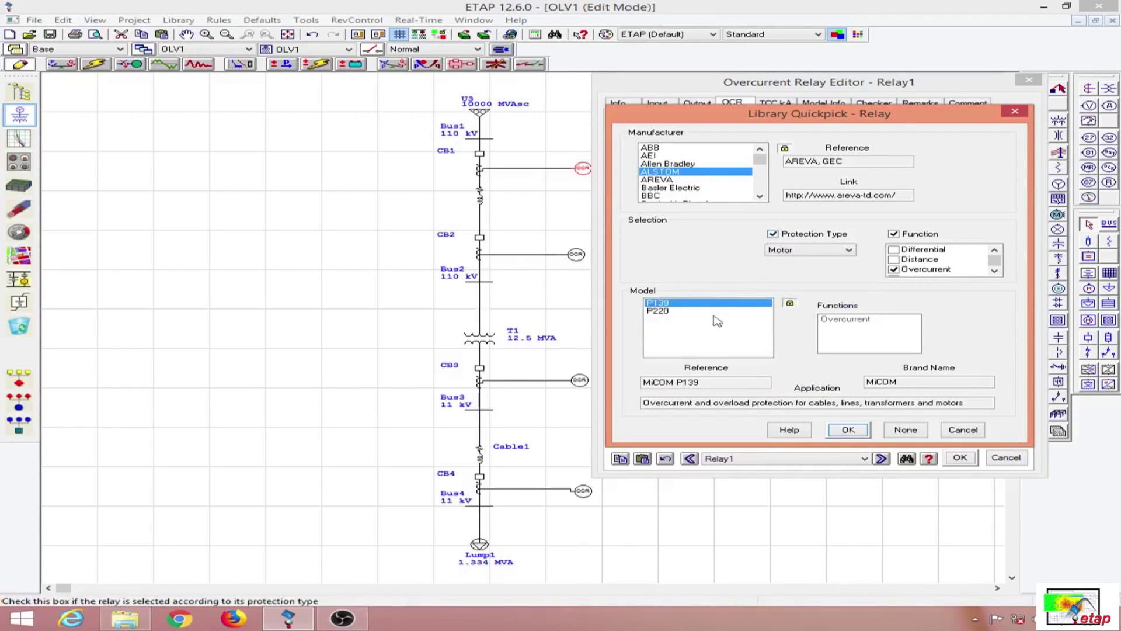
click(861, 431)
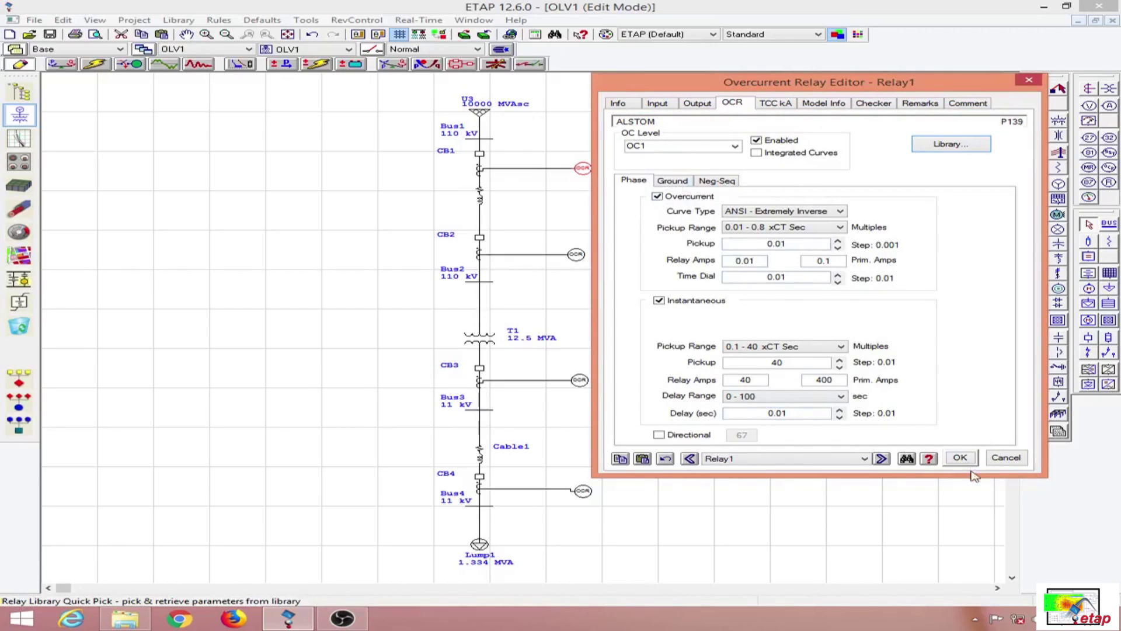
click(960, 457)
- Assign the ALSTOM P139 motor-protection overcurrent relay from the library to Relay2 and accept the relay data
double_click(577, 255)
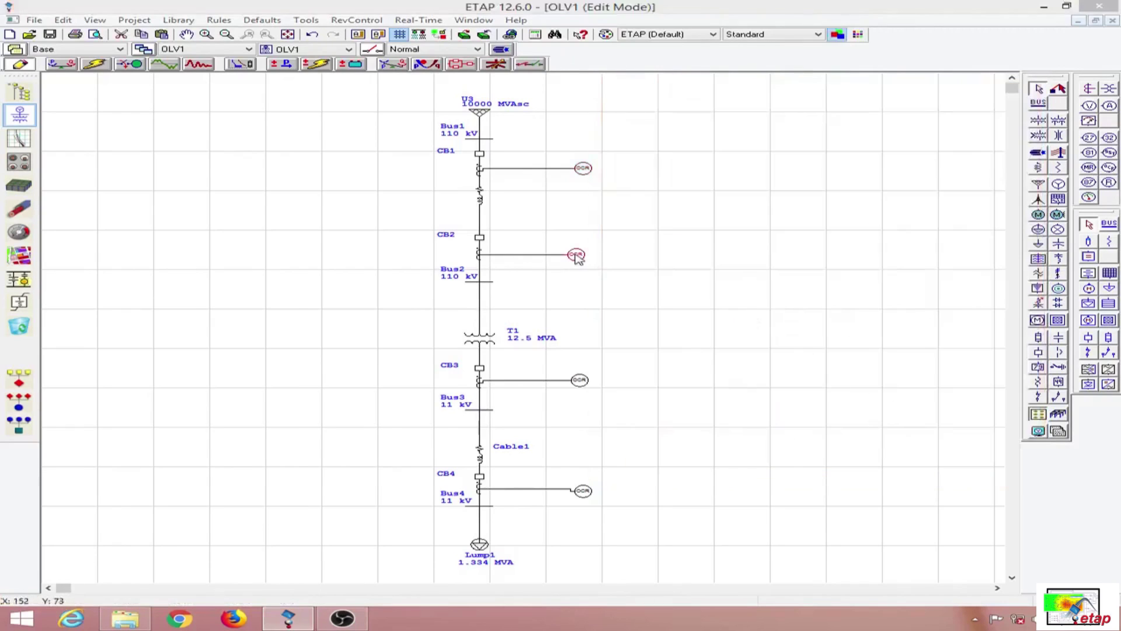
click(474, 132)
click(673, 172)
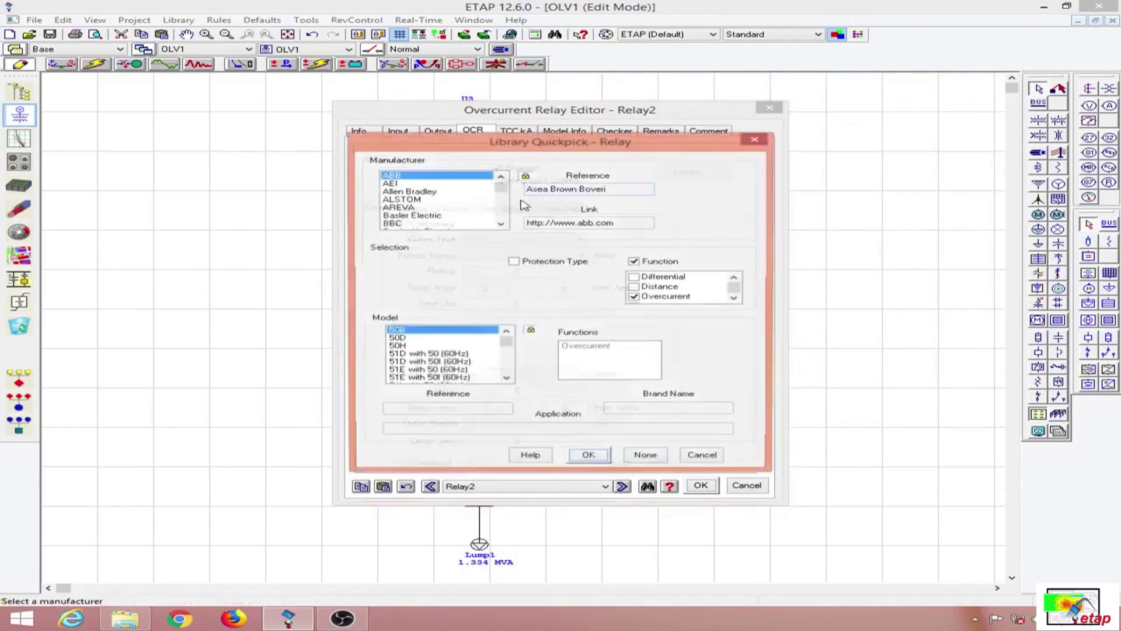
click(415, 199)
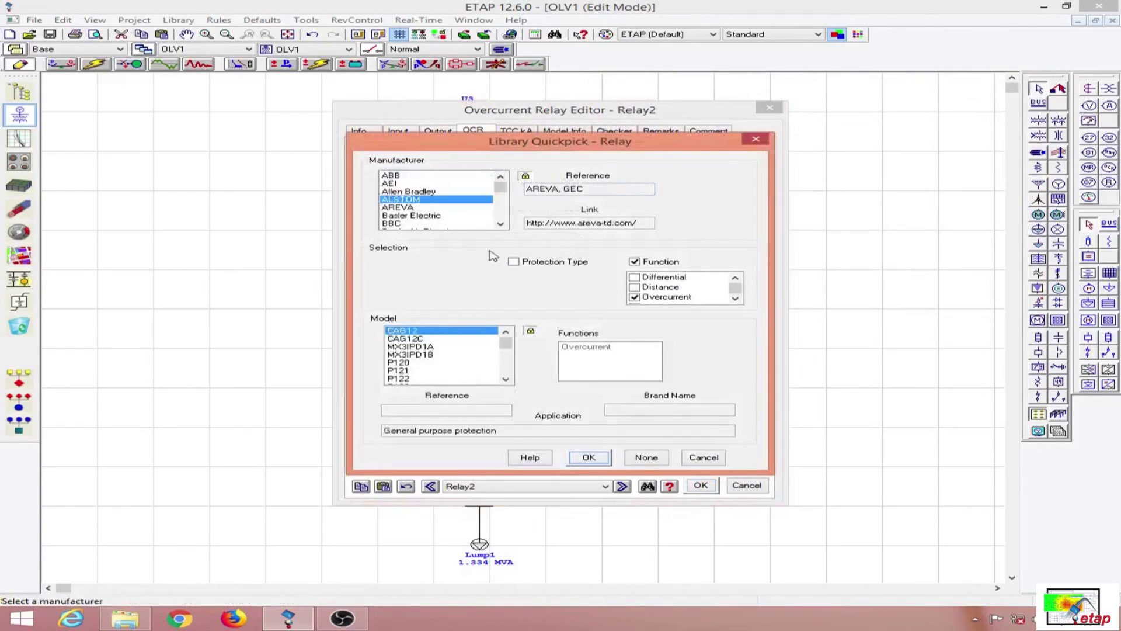
click(528, 262)
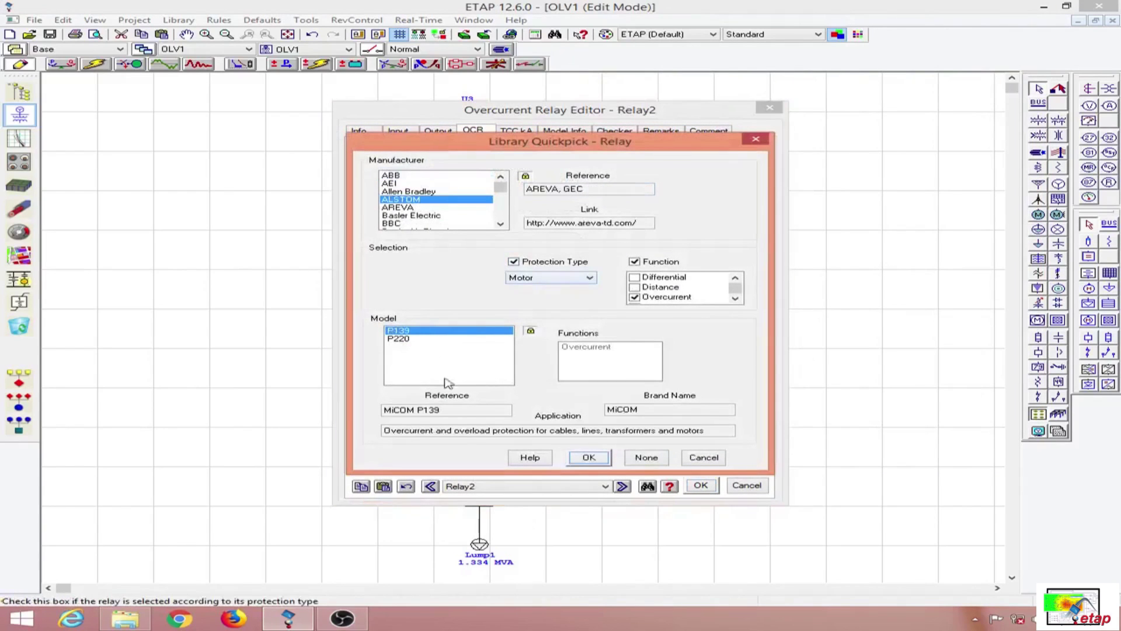
click(591, 458)
click(701, 485)
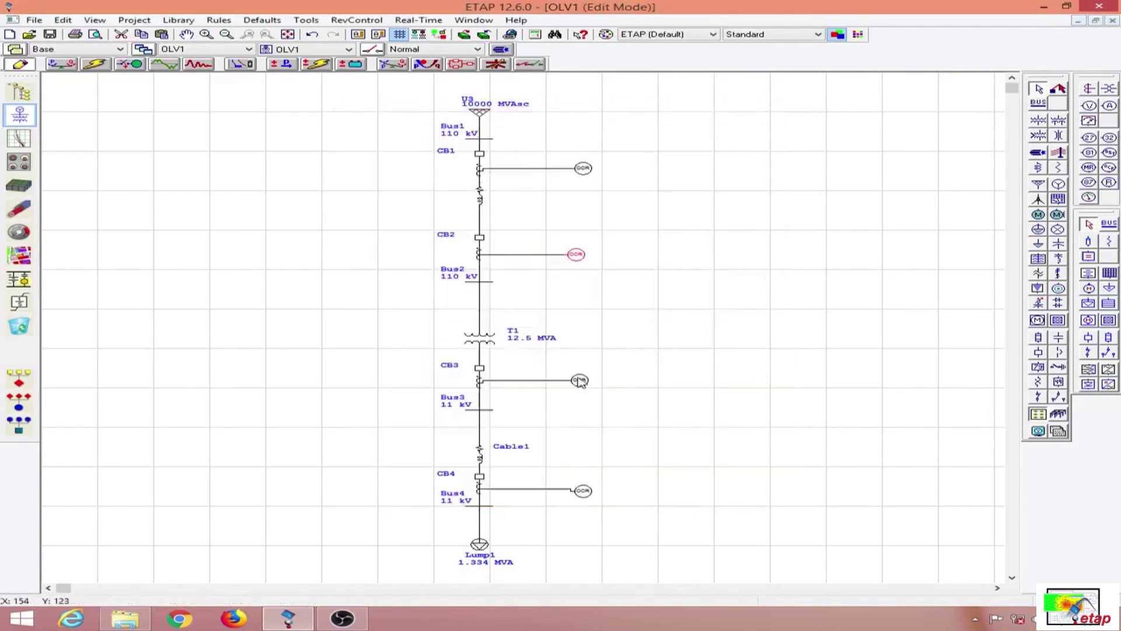
- Assign the ALSTOM P139 motor-protection overcurrent relay from the library to Relay3 and accept the relay data
double_click(581, 380)
click(478, 133)
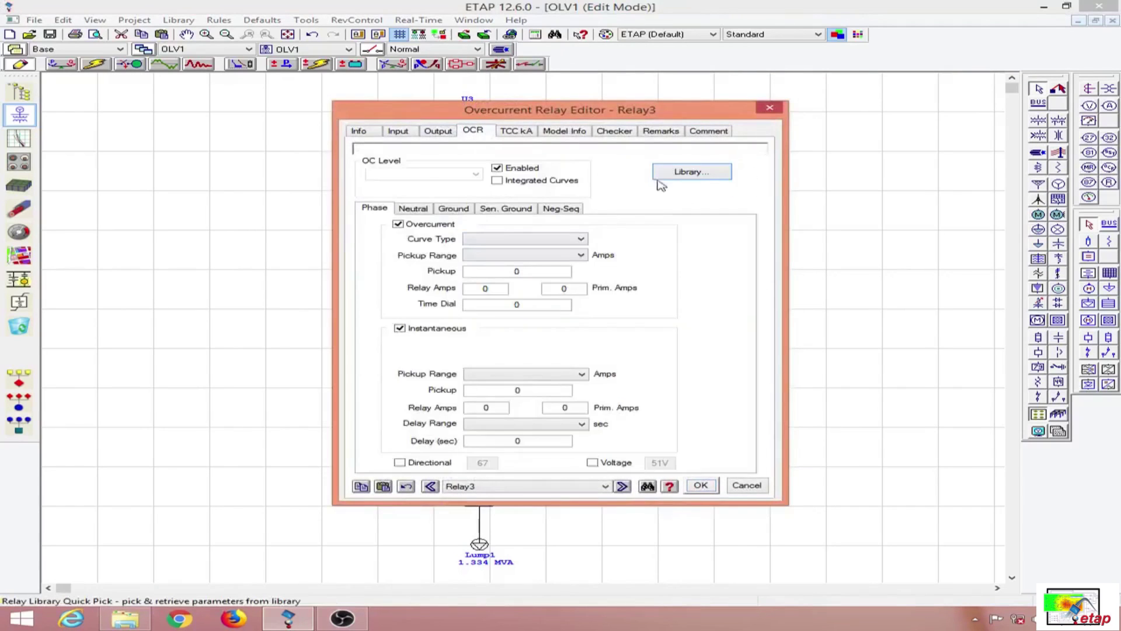
click(659, 179)
click(524, 262)
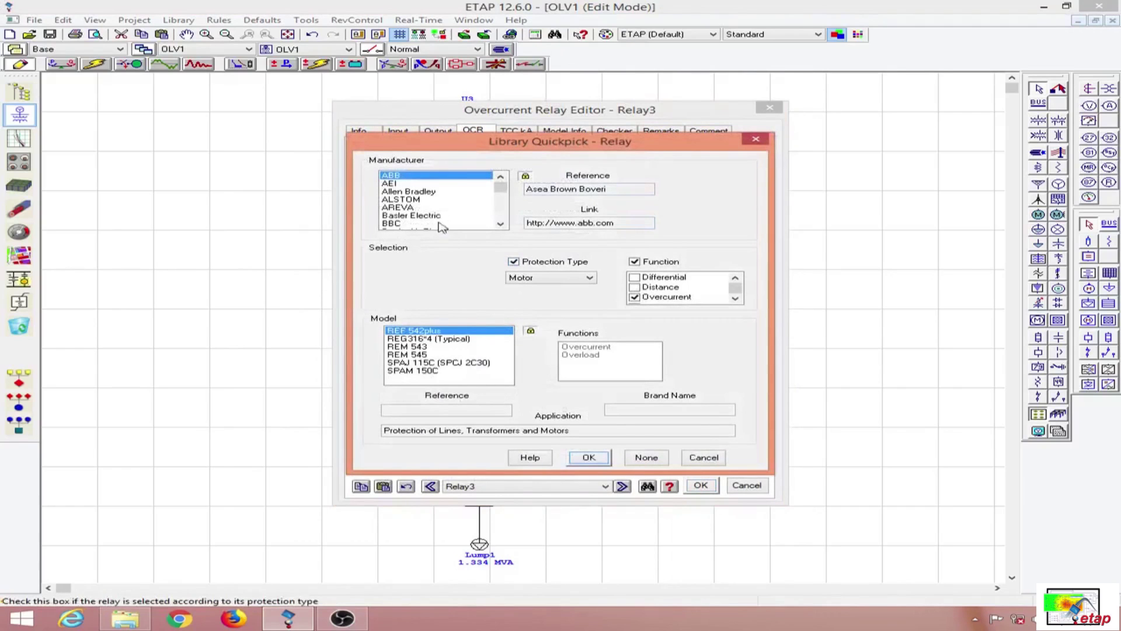
click(421, 206)
click(420, 200)
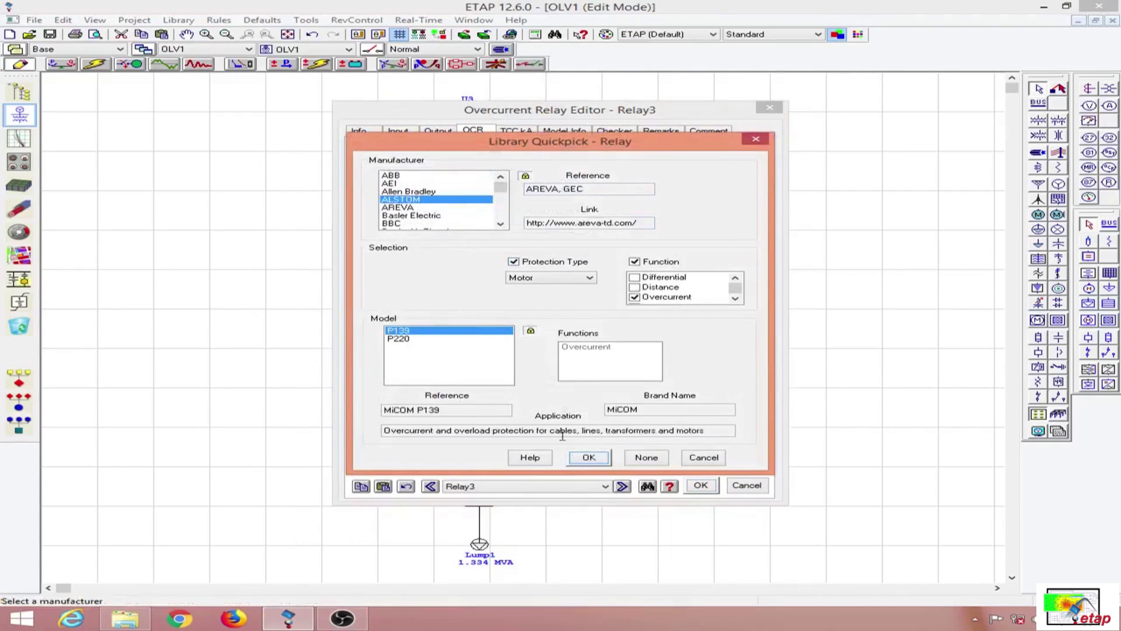
click(589, 457)
click(700, 485)
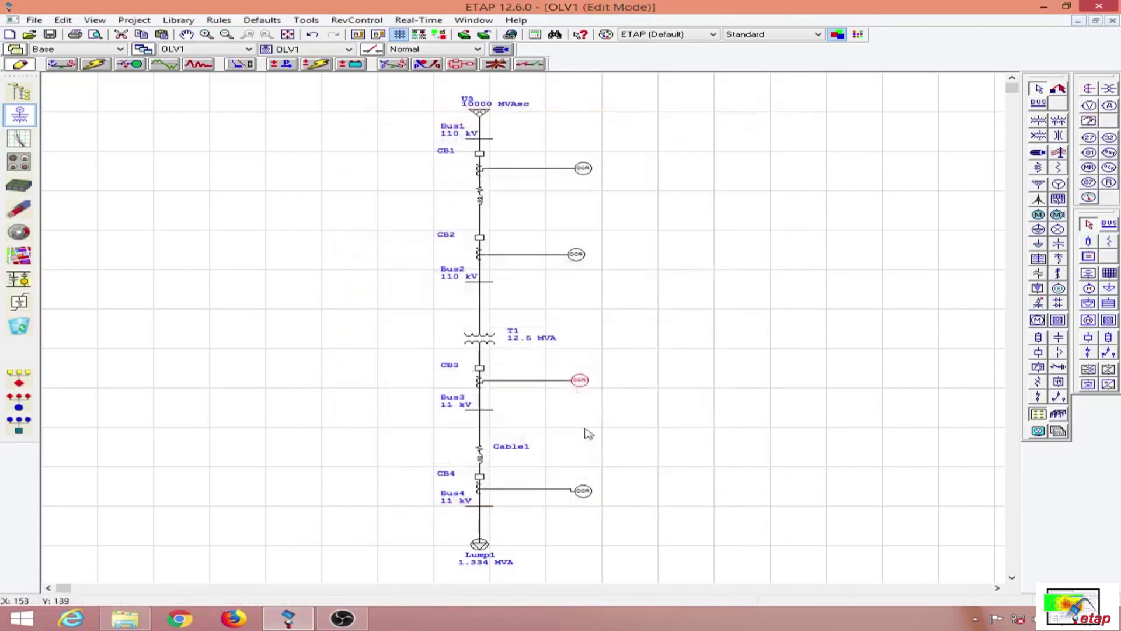
- Assign the ALSTOM P139 motor-protection overcurrent relay from the library to Relay4 and accept the relay data
double_click(586, 492)
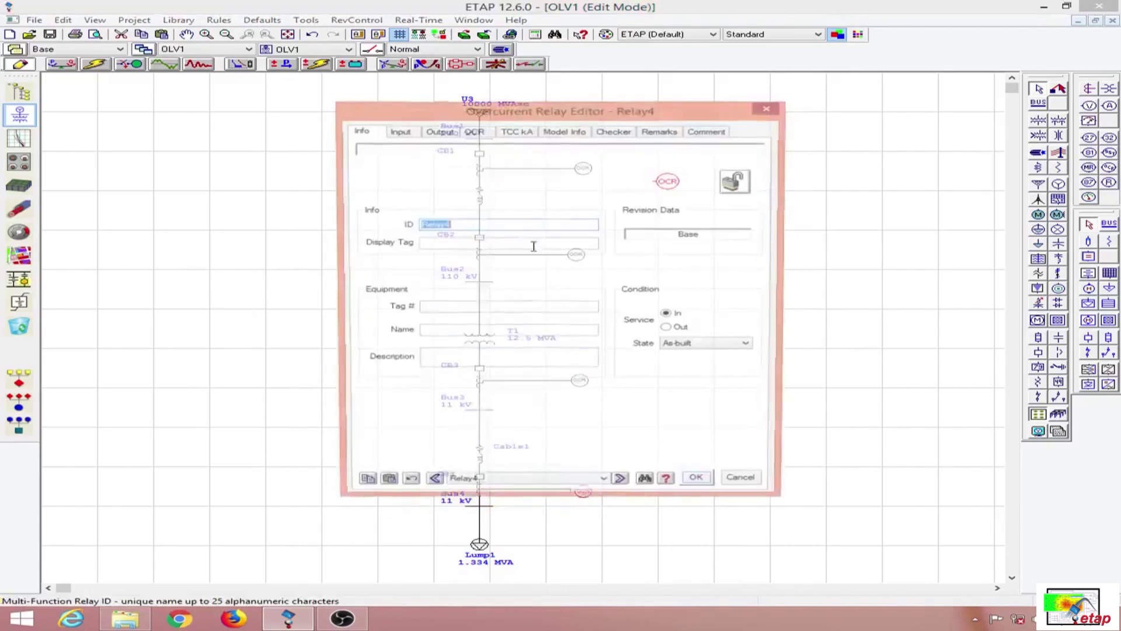
click(478, 132)
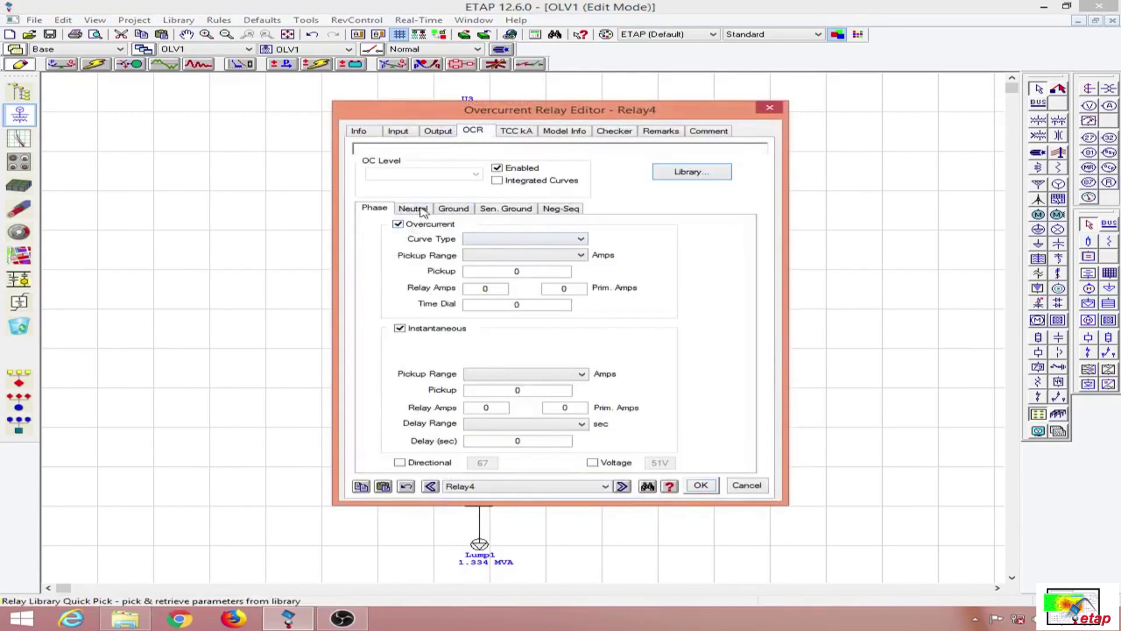
click(692, 171)
click(555, 264)
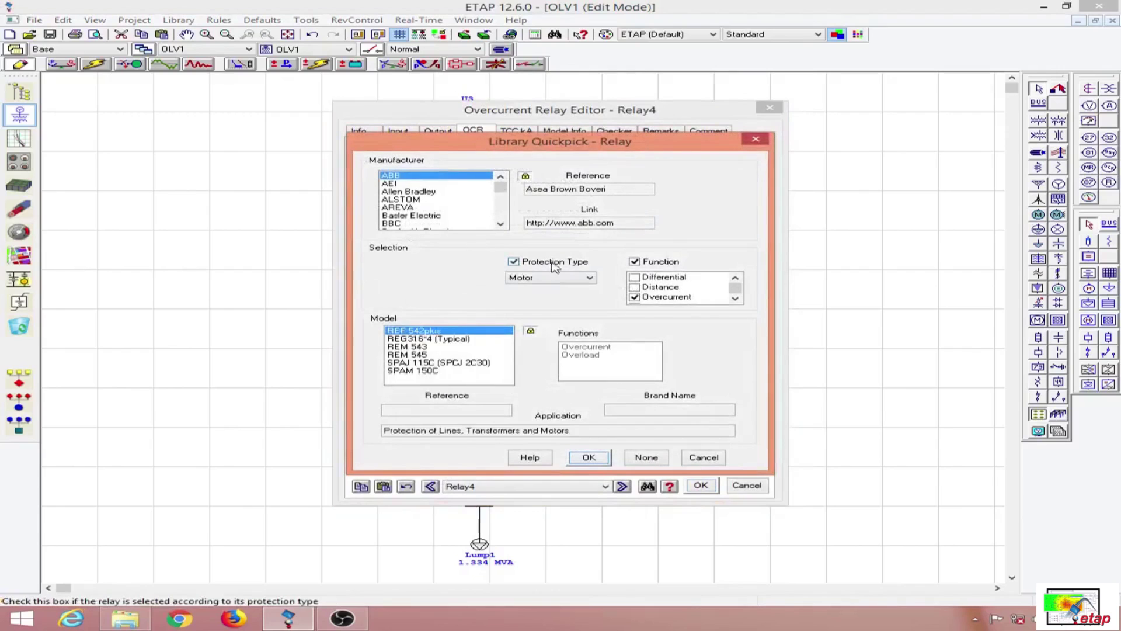
click(418, 199)
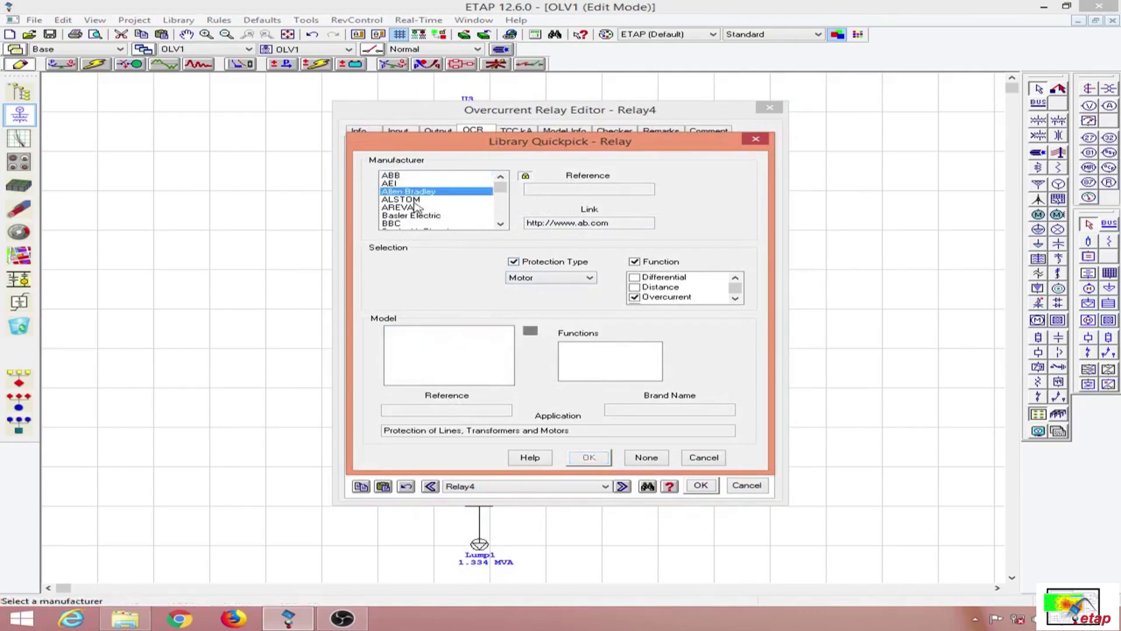
click(589, 458)
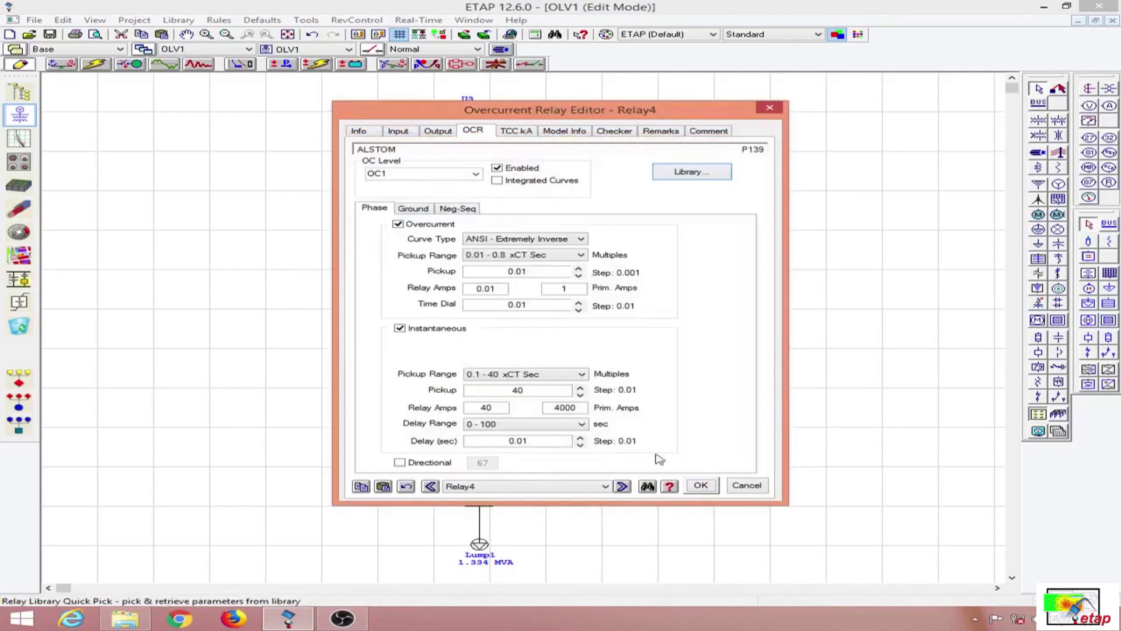
click(715, 487)
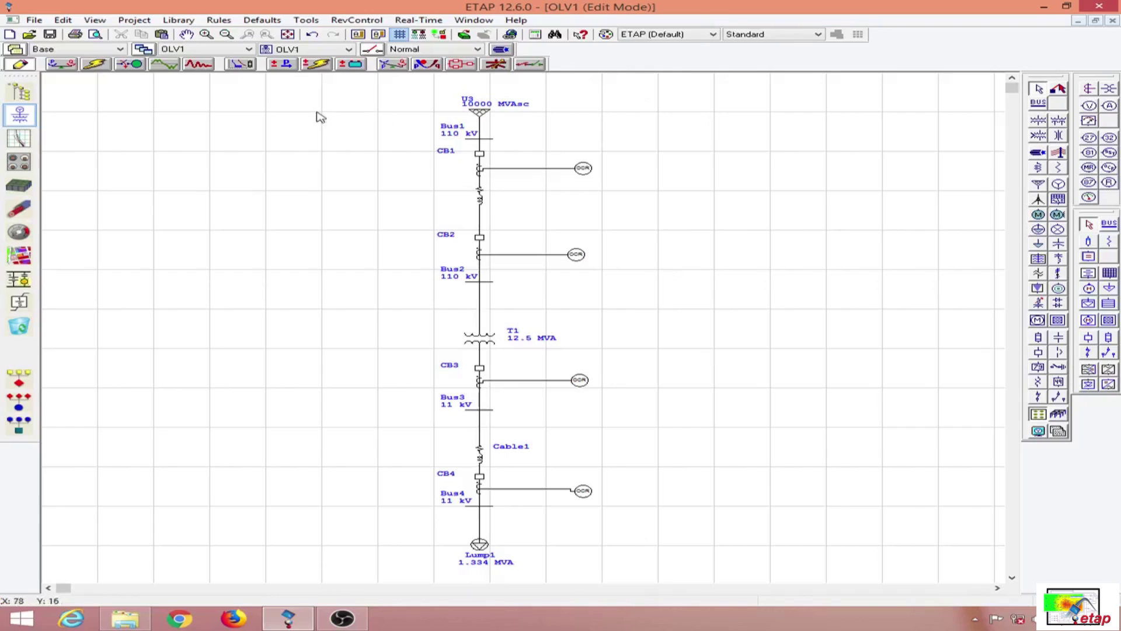
- Switch to Star protective device coordination, select the whole one-line diagram and open its Protection Zone Viewer beside the diagram
click(250, 66)
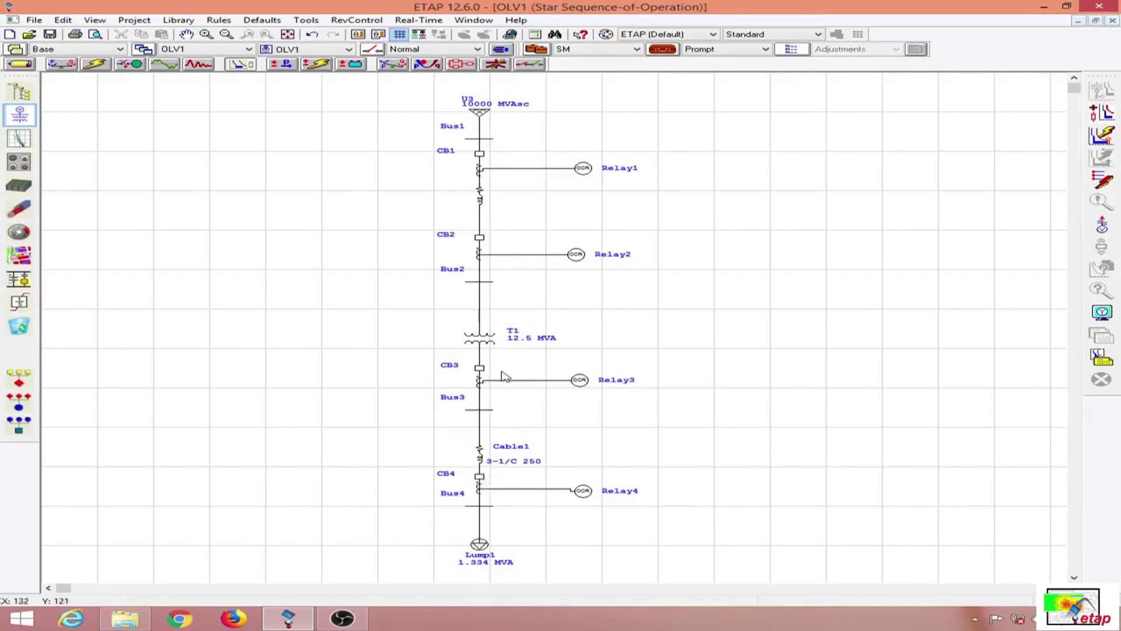
drag(367, 92, 718, 568)
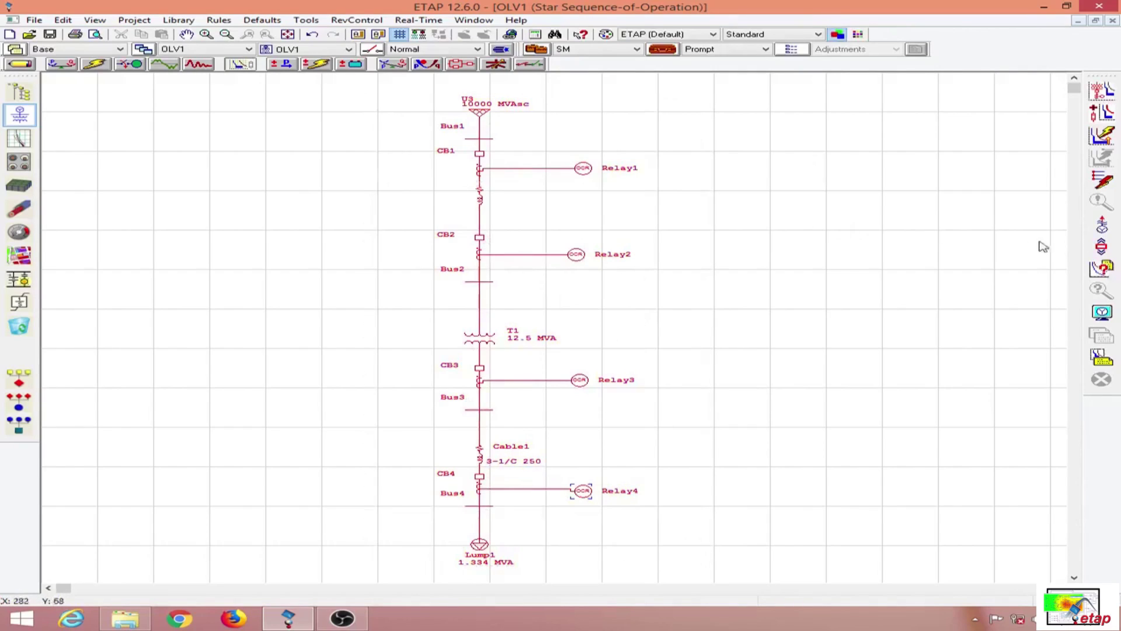
click(1102, 248)
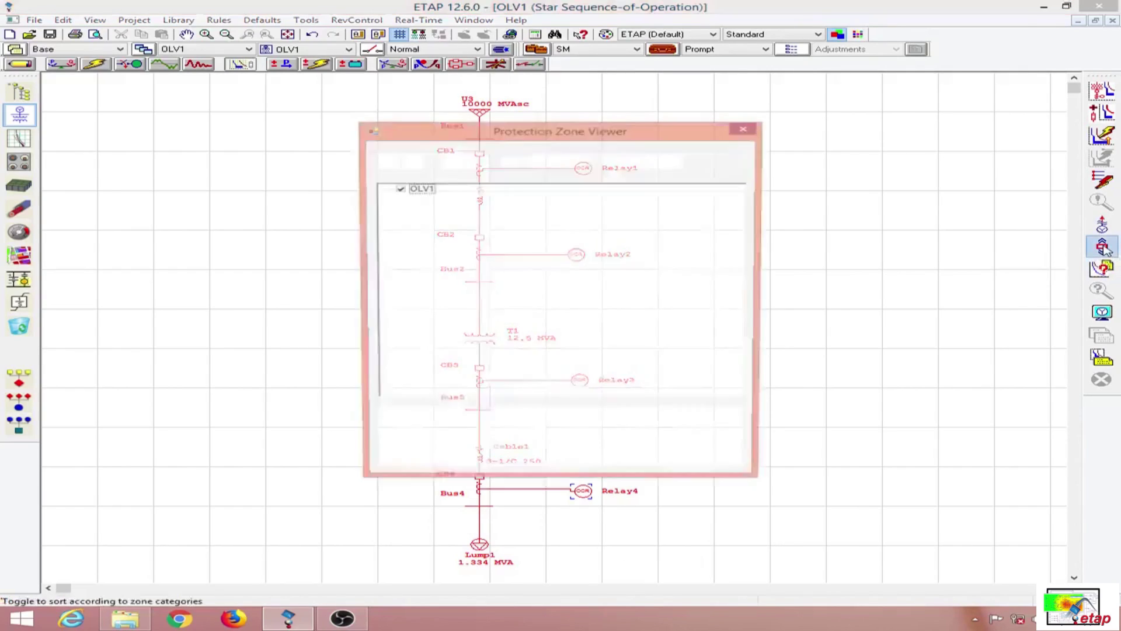
drag(564, 143, 818, 120)
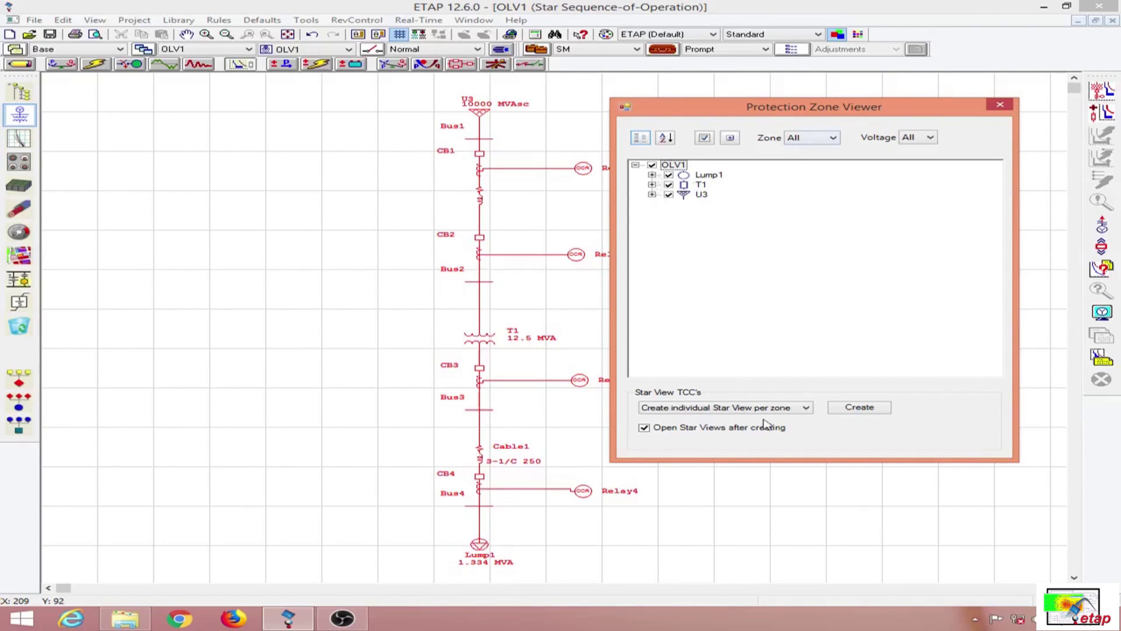
- Create and open individual Star Views for all protection zones, and close the Protection Zone Viewer
click(793, 409)
click(793, 413)
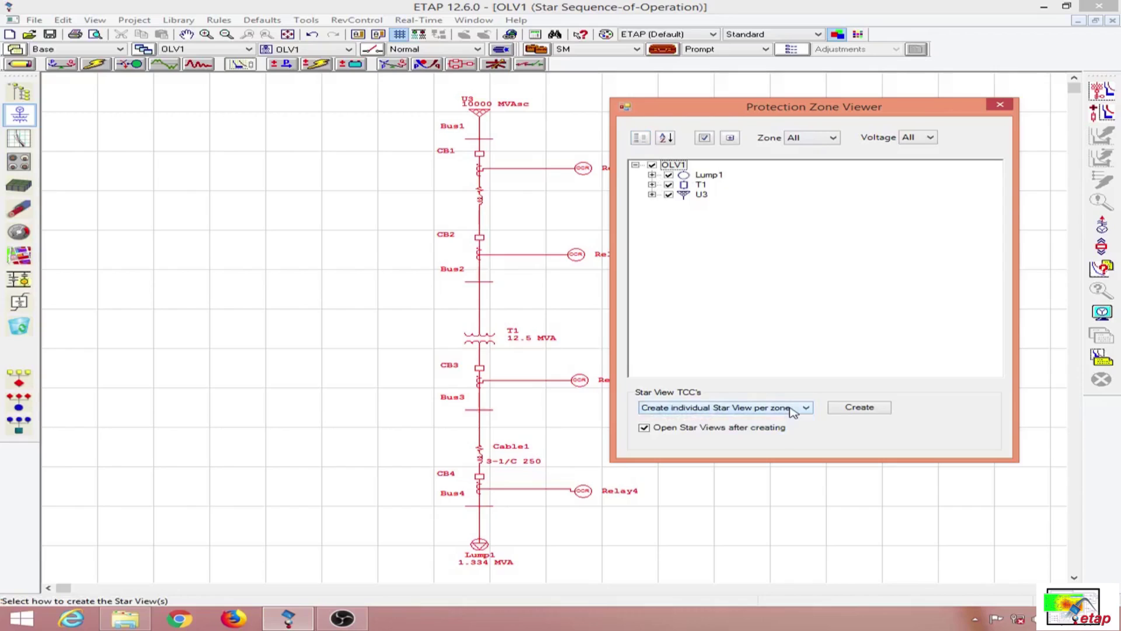
click(793, 409)
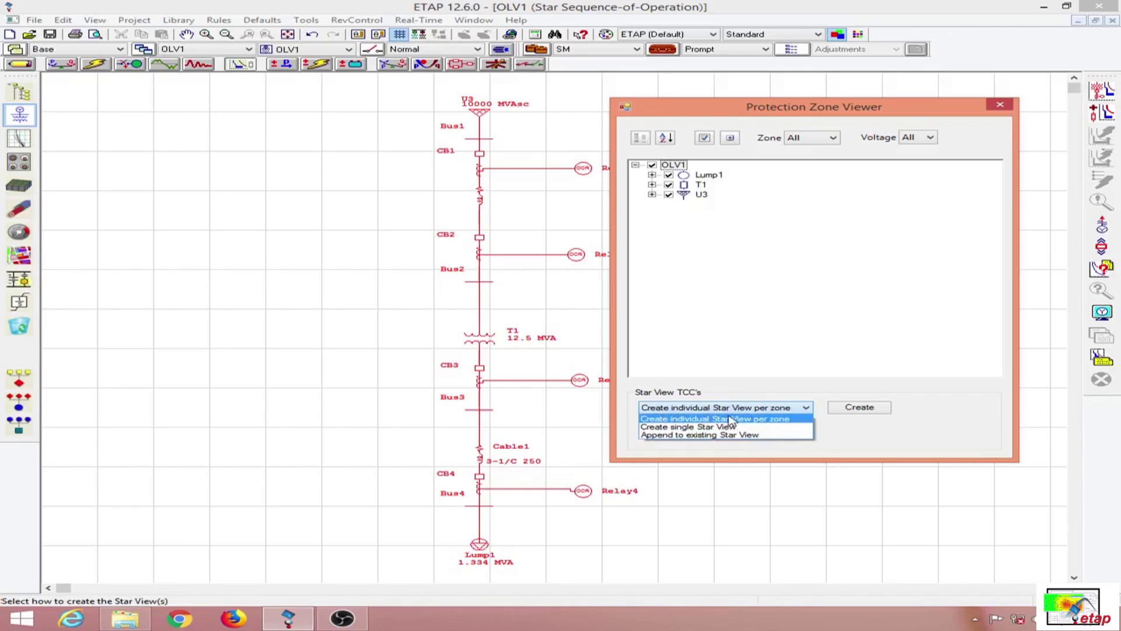
click(758, 421)
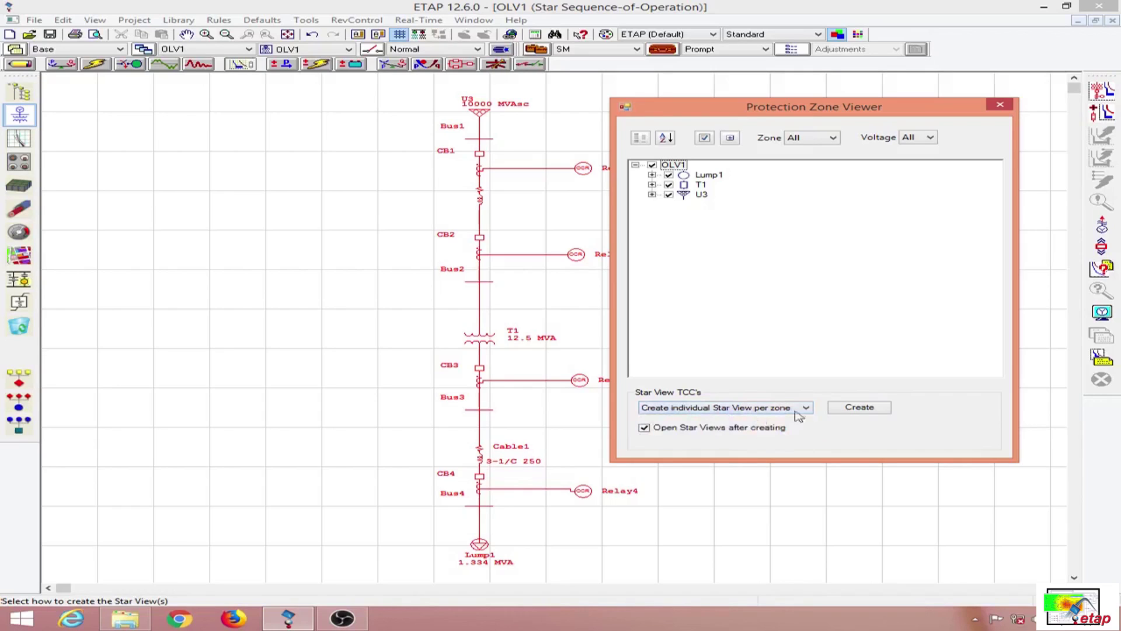
click(859, 408)
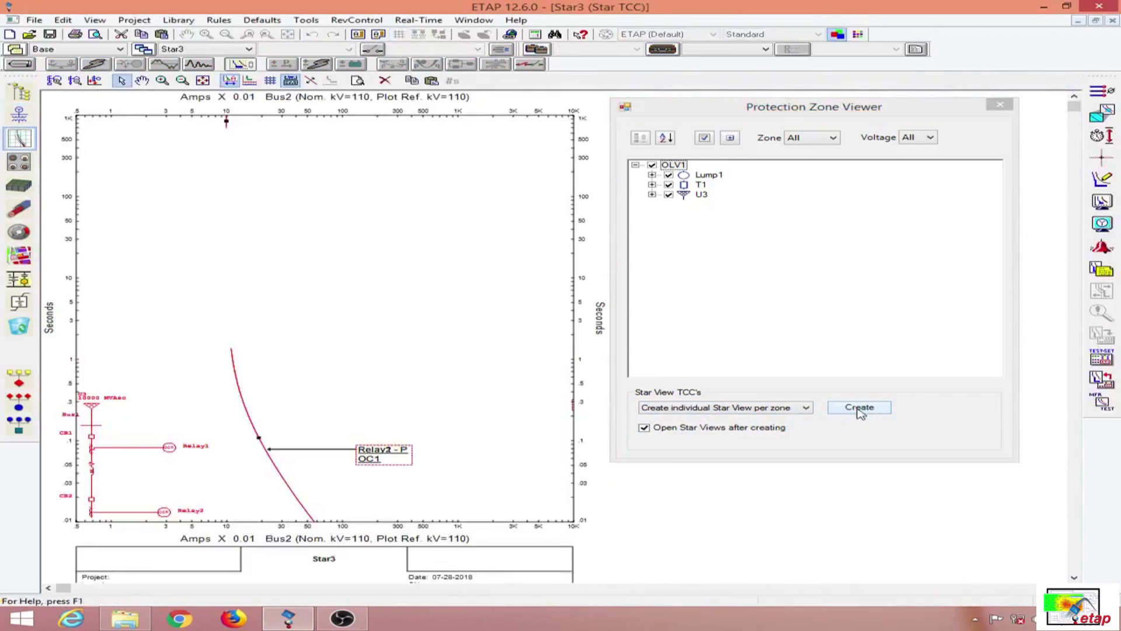
click(1007, 107)
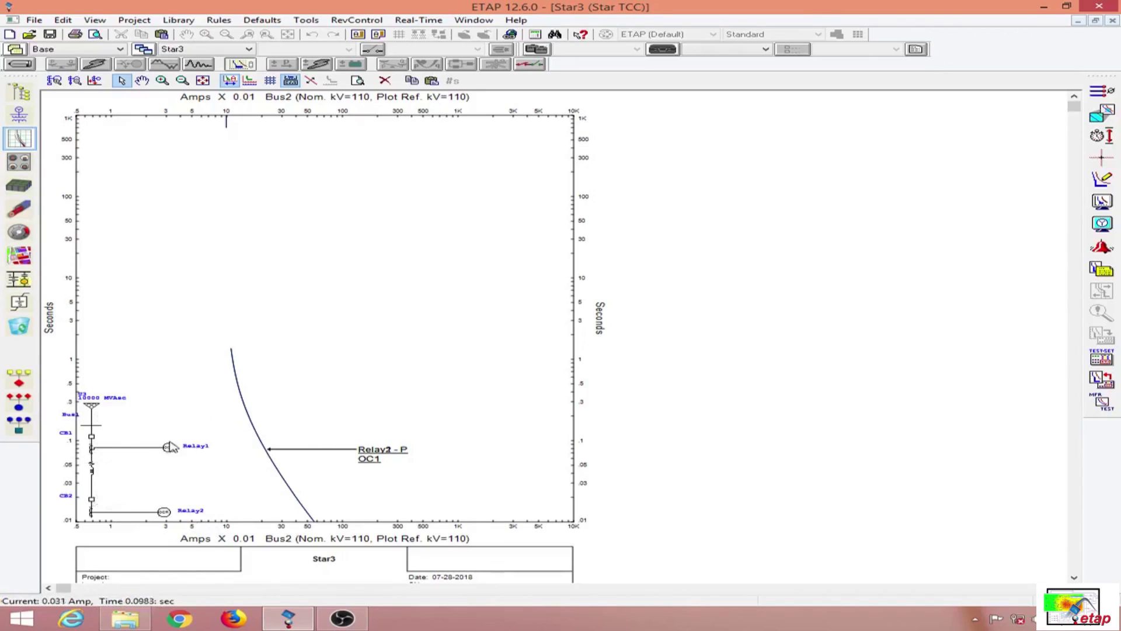
- Raise the Relay2 phase curve in Star3 to a time dial of 0.06 and lift the Relay1 curve to just below it
click(250, 411)
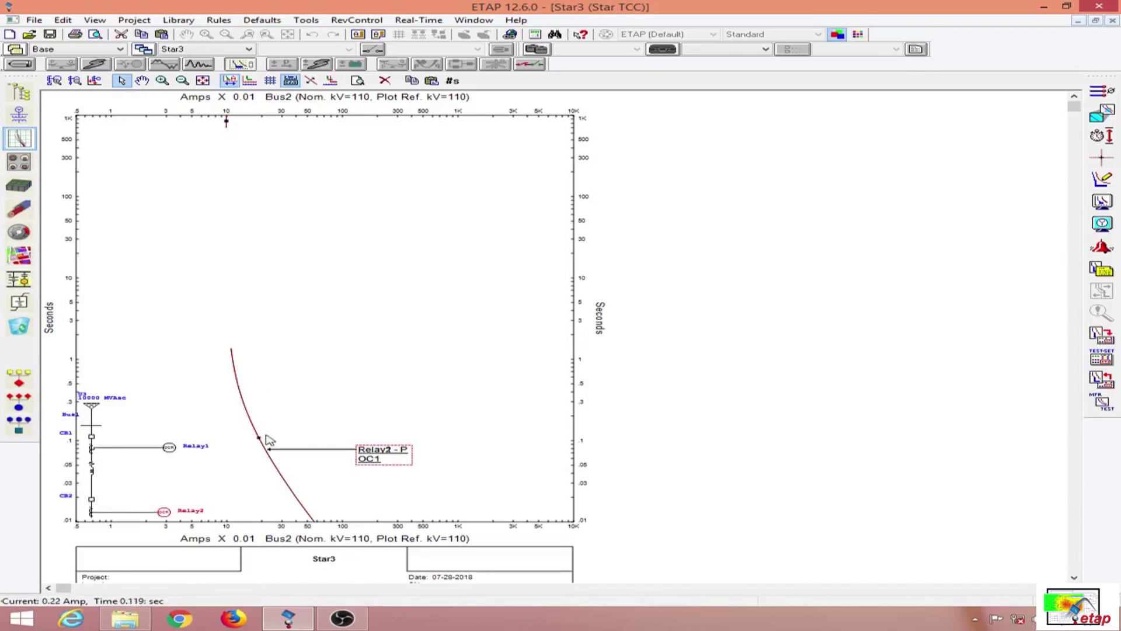
drag(255, 440, 273, 374)
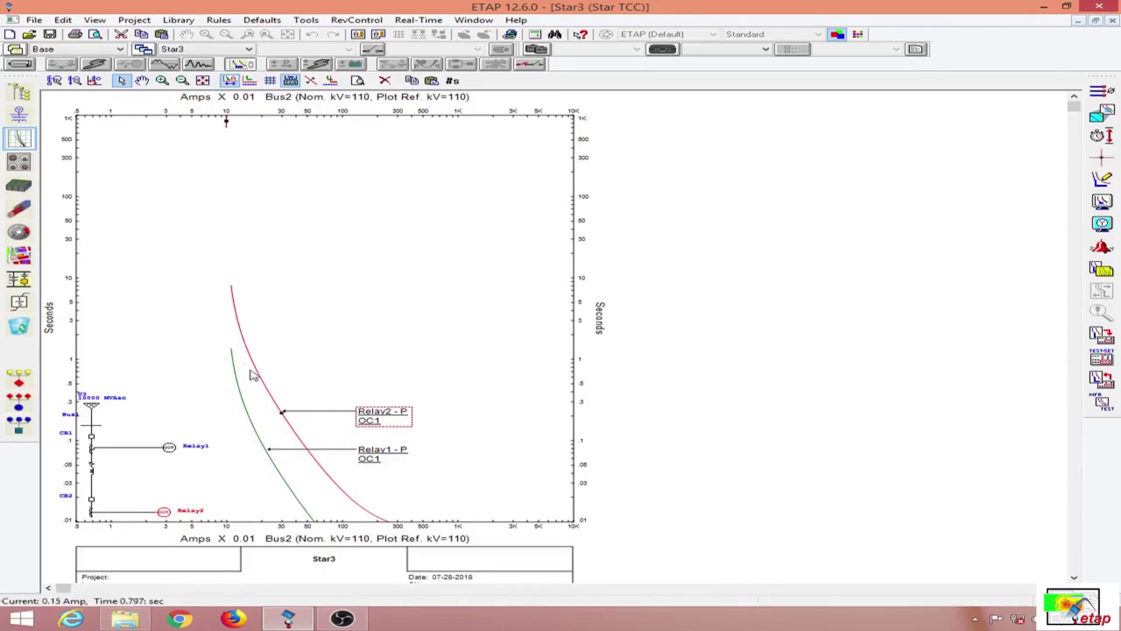
click(263, 442)
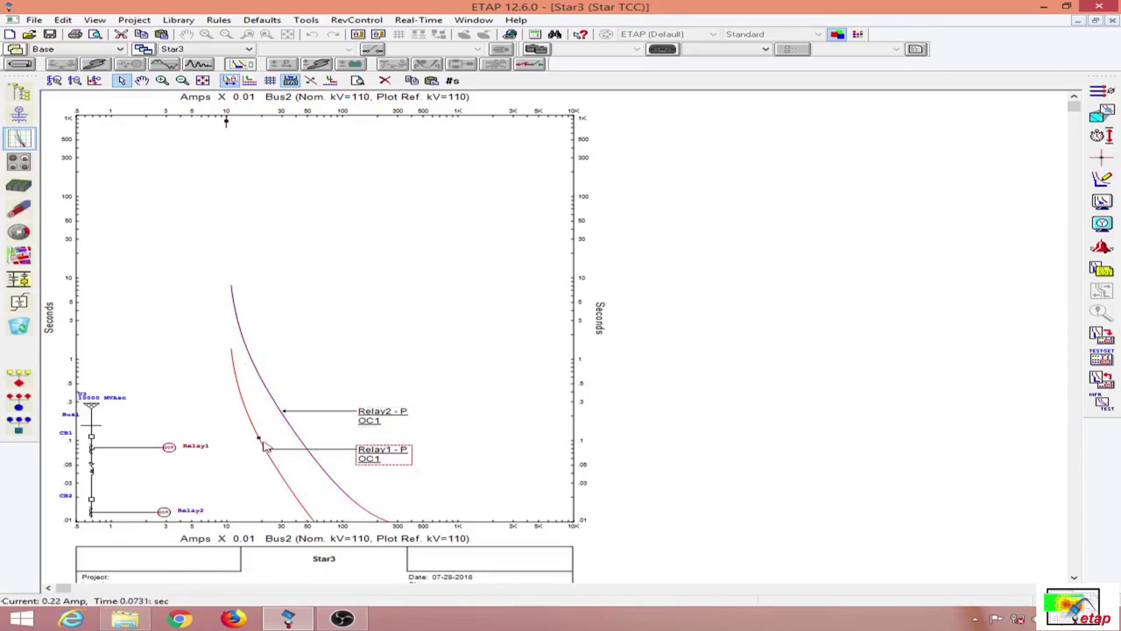
drag(261, 438, 333, 367)
click(333, 368)
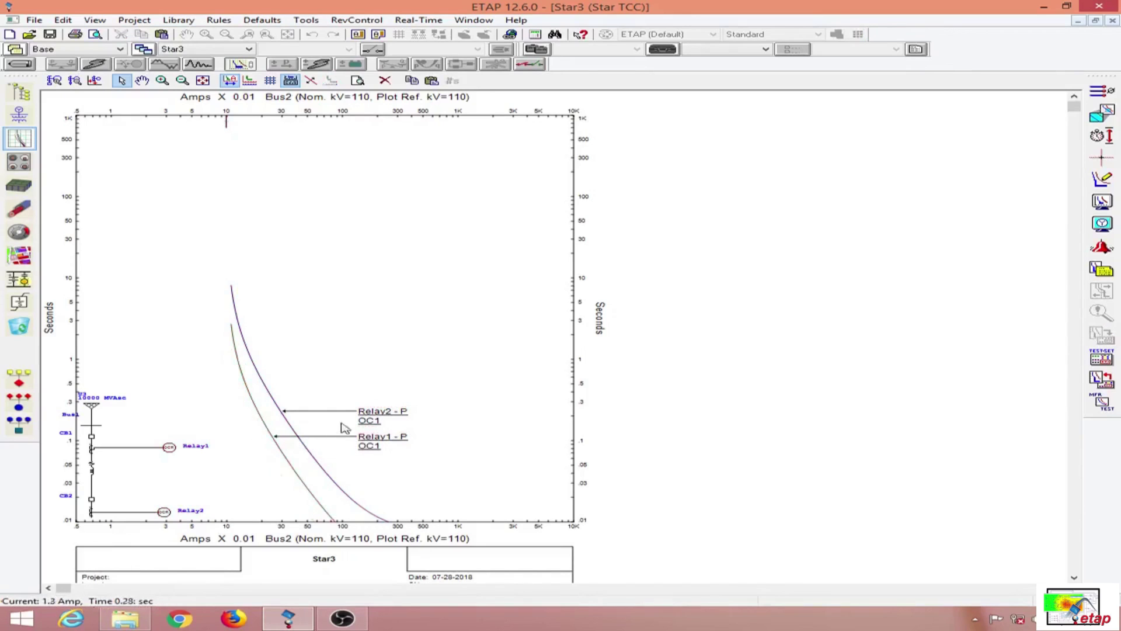
- Move the Relay2 curve label higher and raise the phase curves to time dials of 0.12 for Relay2 and 0.06 for Relay1
click(297, 425)
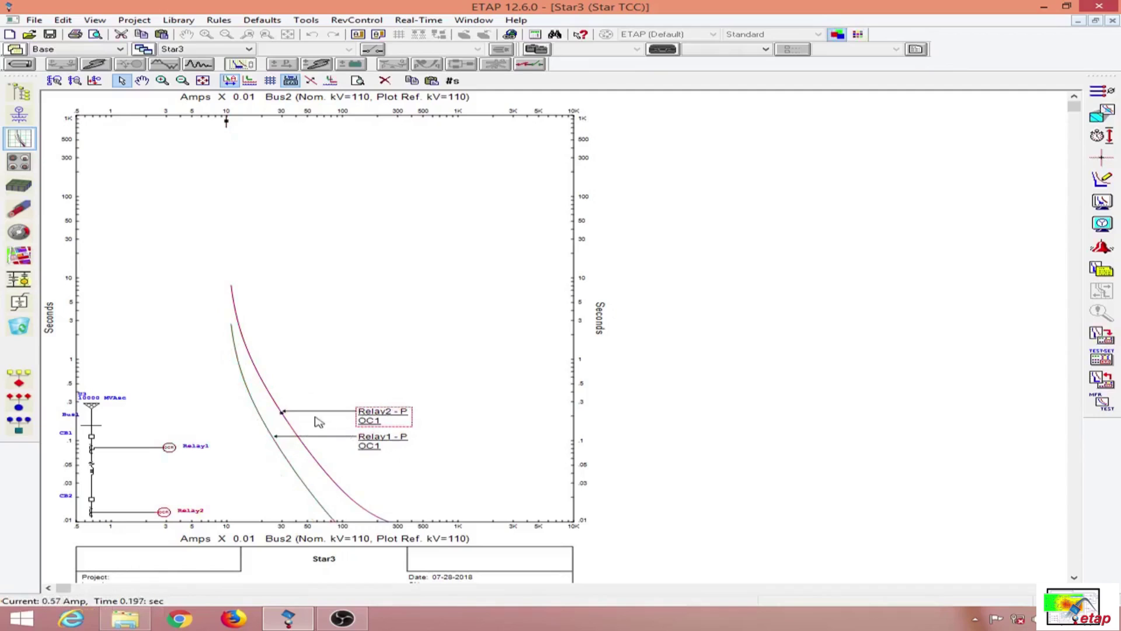
drag(373, 414, 374, 375)
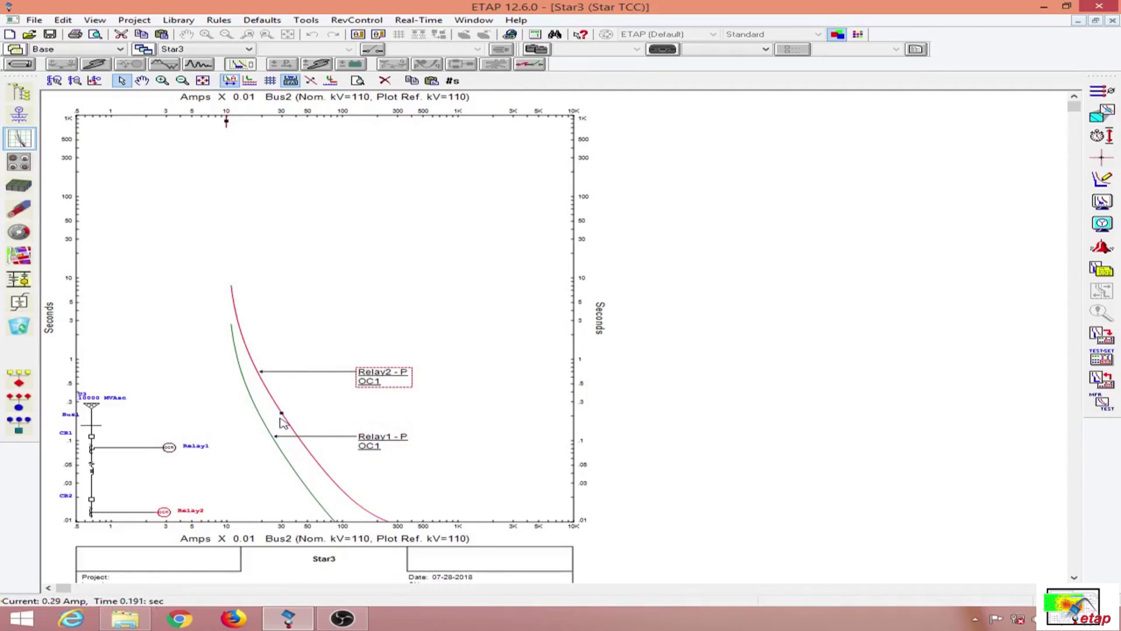
mouse_move(280, 413)
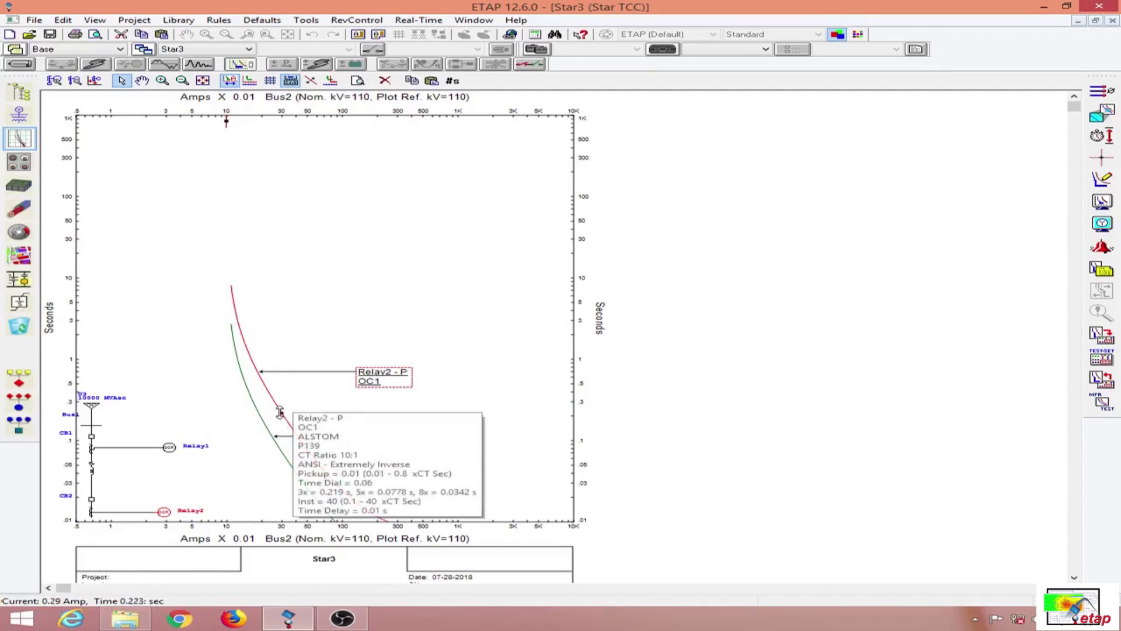
drag(280, 413, 302, 390)
click(273, 441)
drag(263, 430, 303, 367)
click(335, 293)
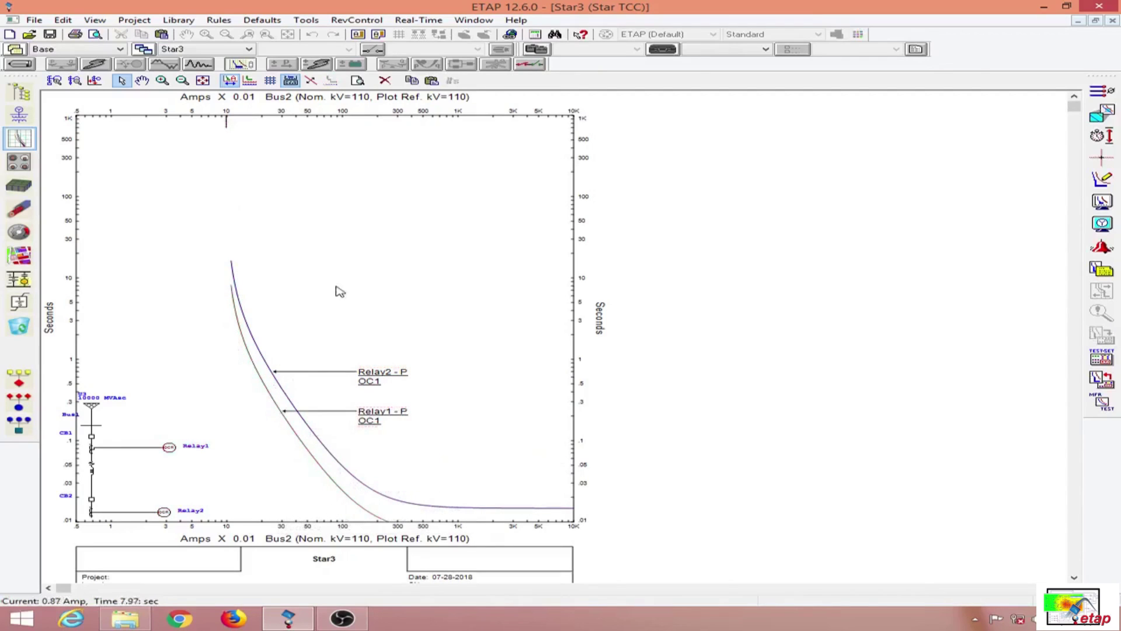
- Disable the instantaneous element in Relay2's phase and ground settings and accept the relay data
double_click(315, 437)
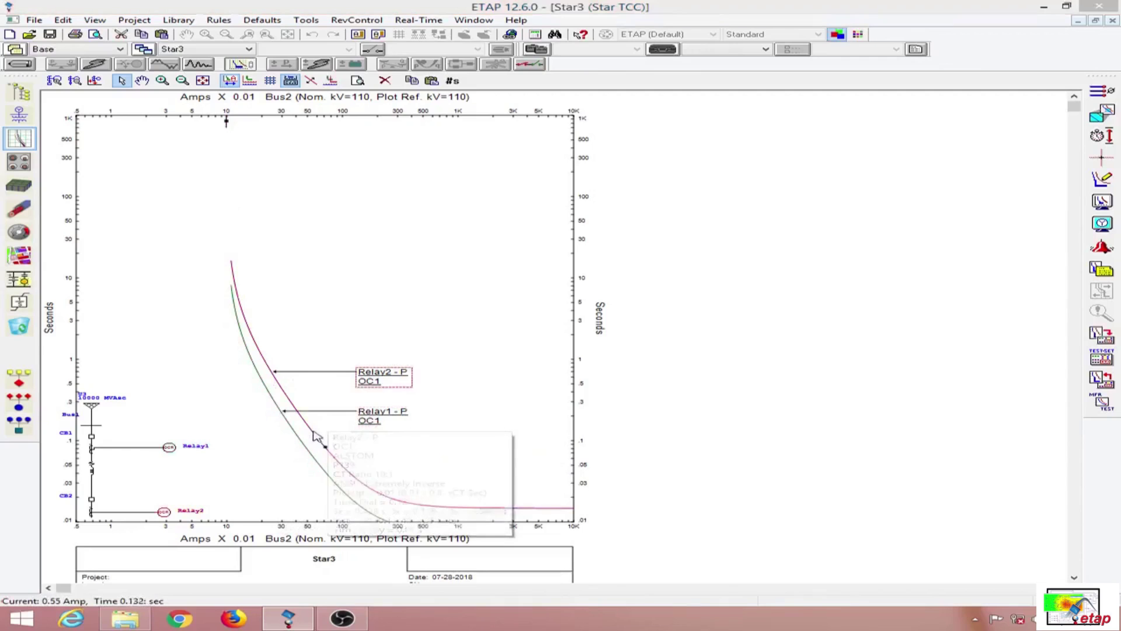
drag(523, 111, 760, 121)
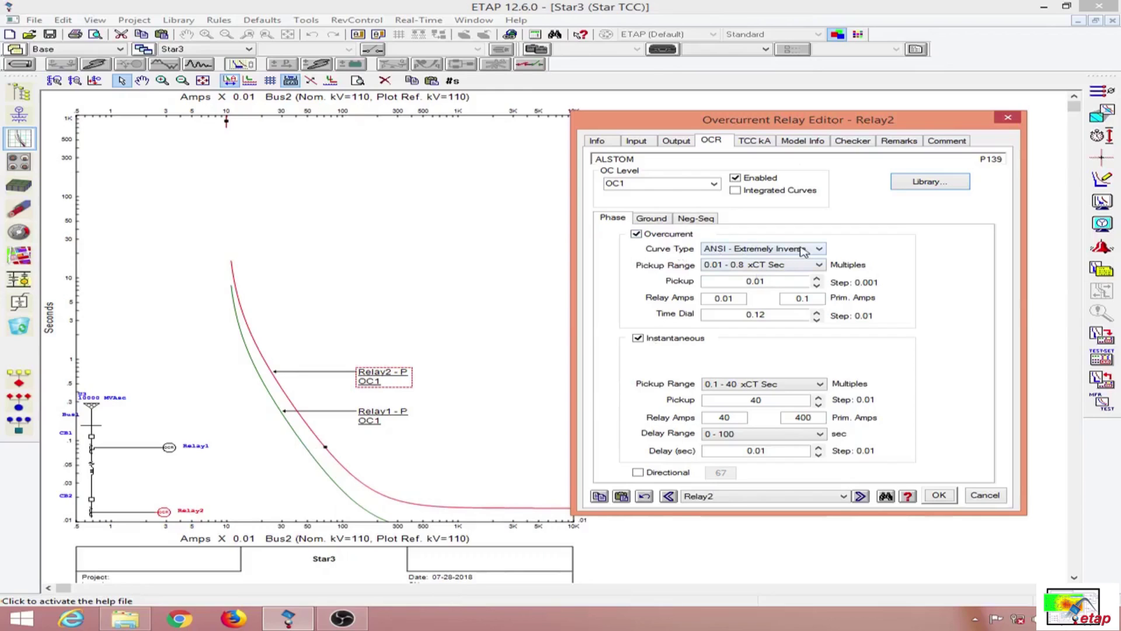
click(347, 499)
click(682, 341)
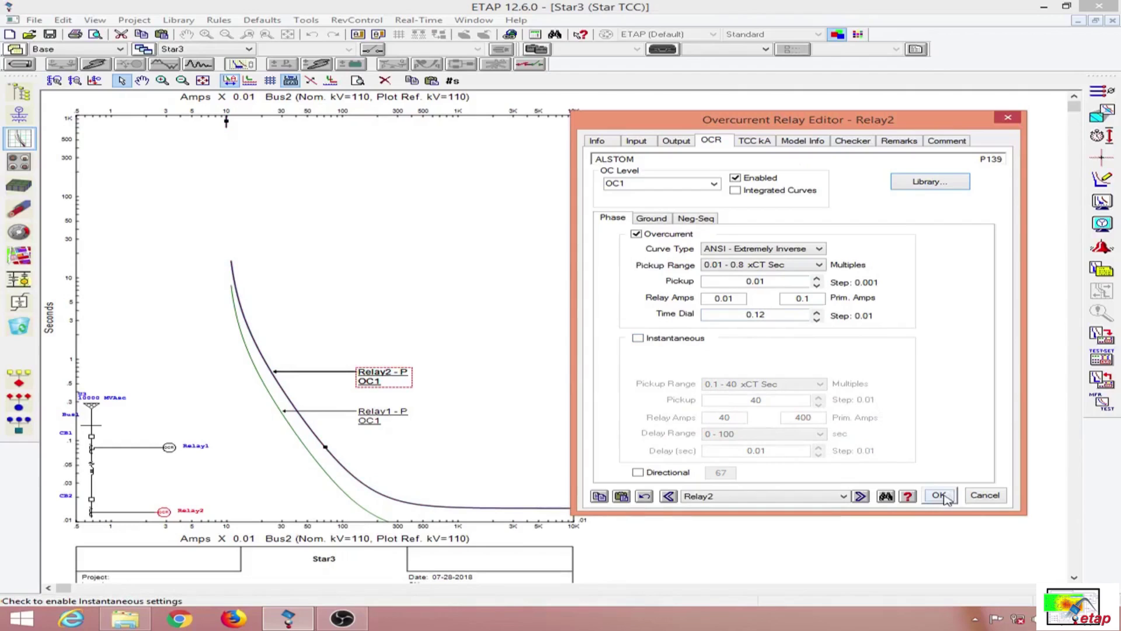
click(652, 218)
click(675, 339)
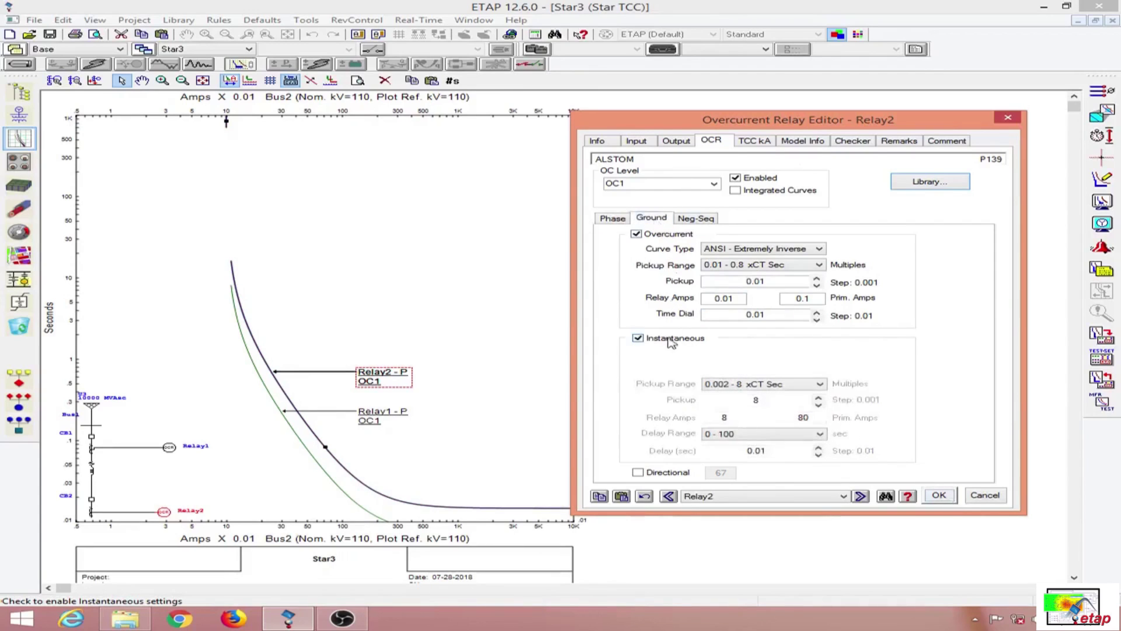
click(616, 222)
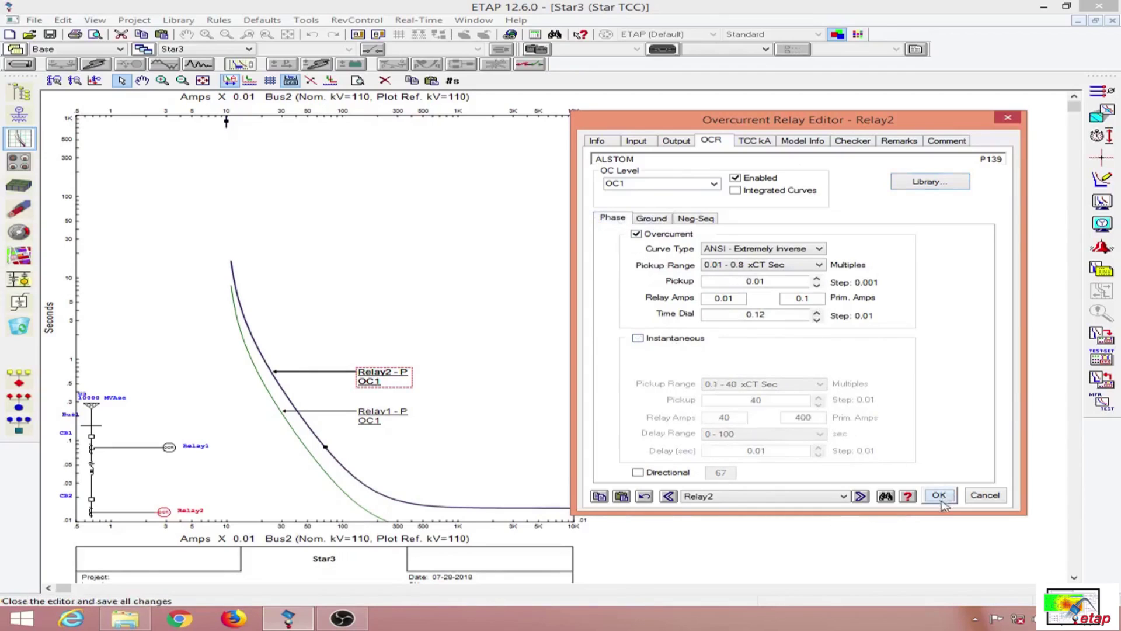
click(939, 496)
- Disable the instantaneous element in Relay1's phase and ground settings and accept the relay data
double_click(317, 460)
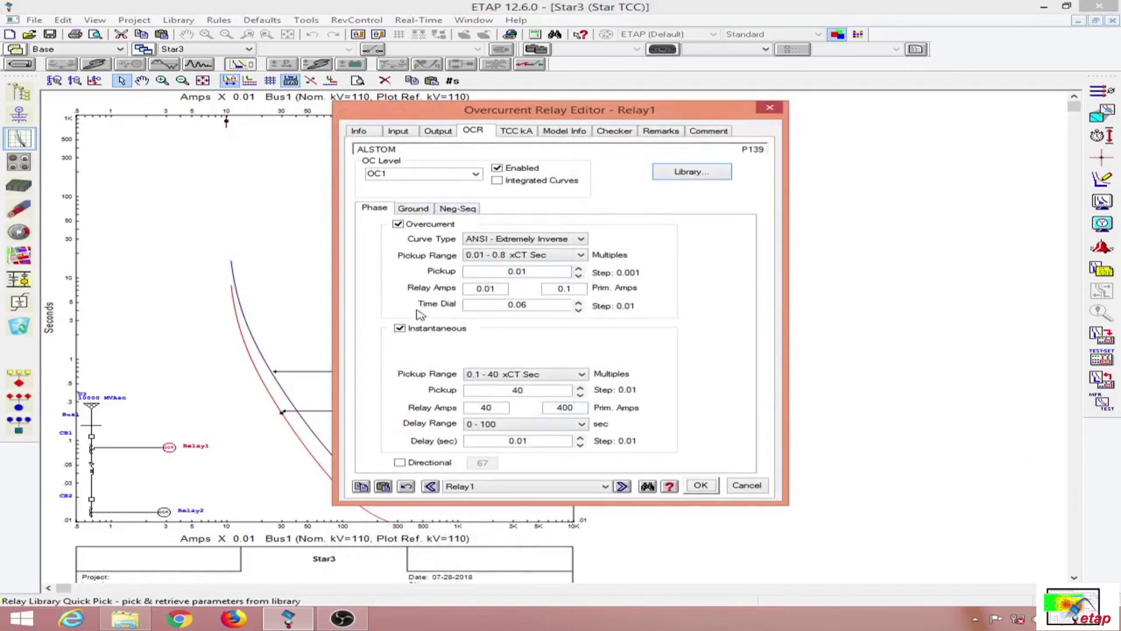
click(416, 331)
click(416, 209)
click(410, 328)
click(411, 328)
click(700, 486)
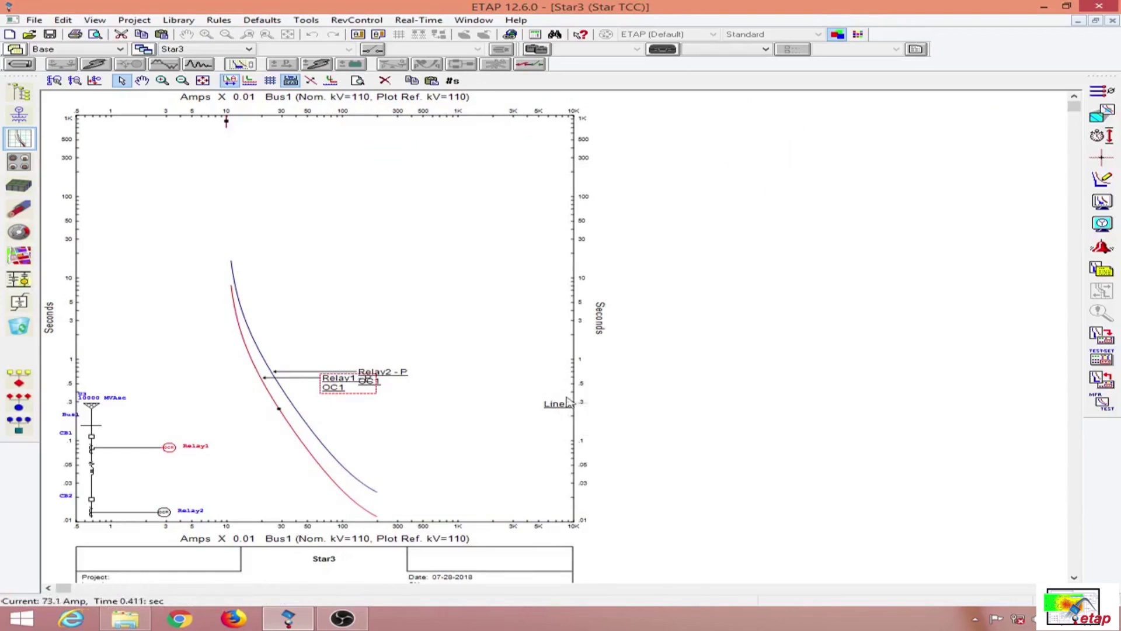
- Leave Star3, look through the Star2 and Star1 curves, and return to the OLV1 one-line diagram
click(1111, 22)
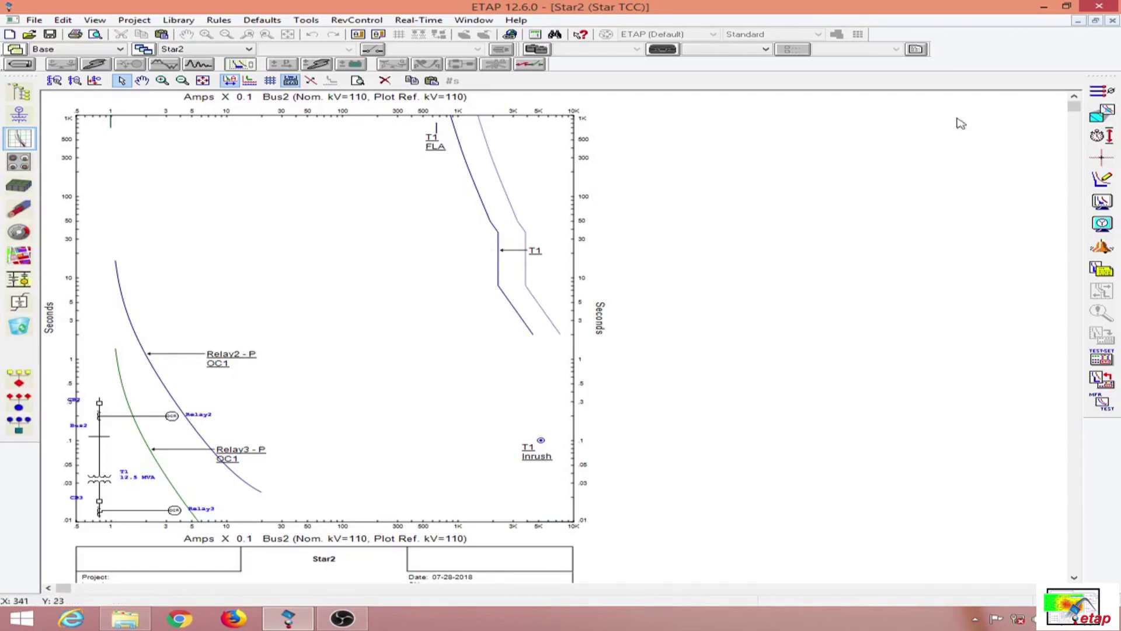
key(ctrl+Tab)
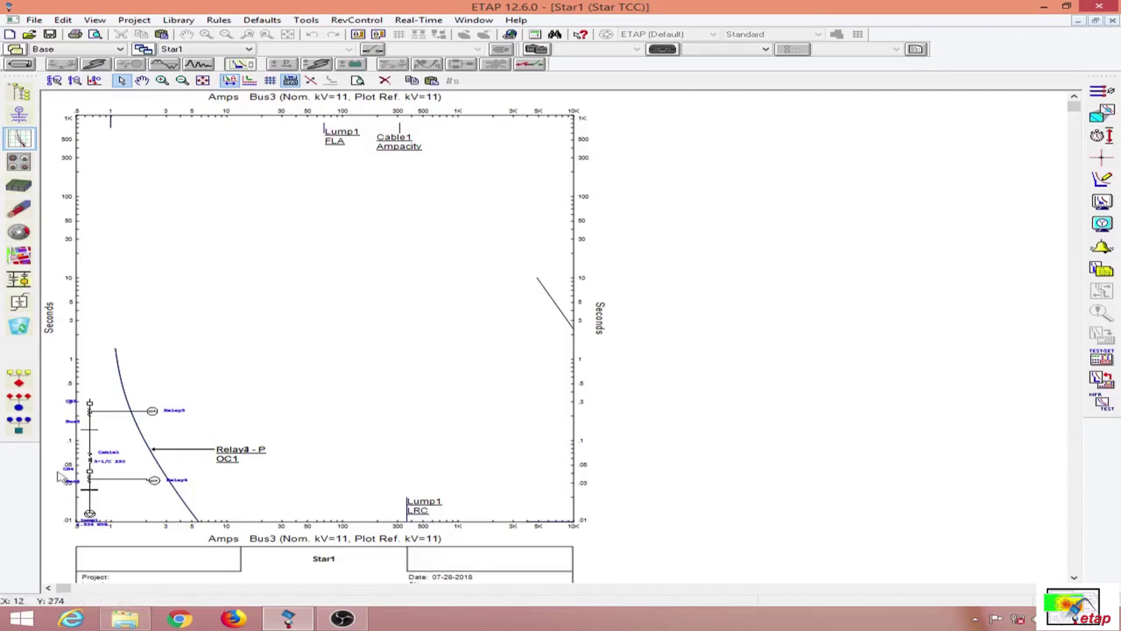
click(545, 293)
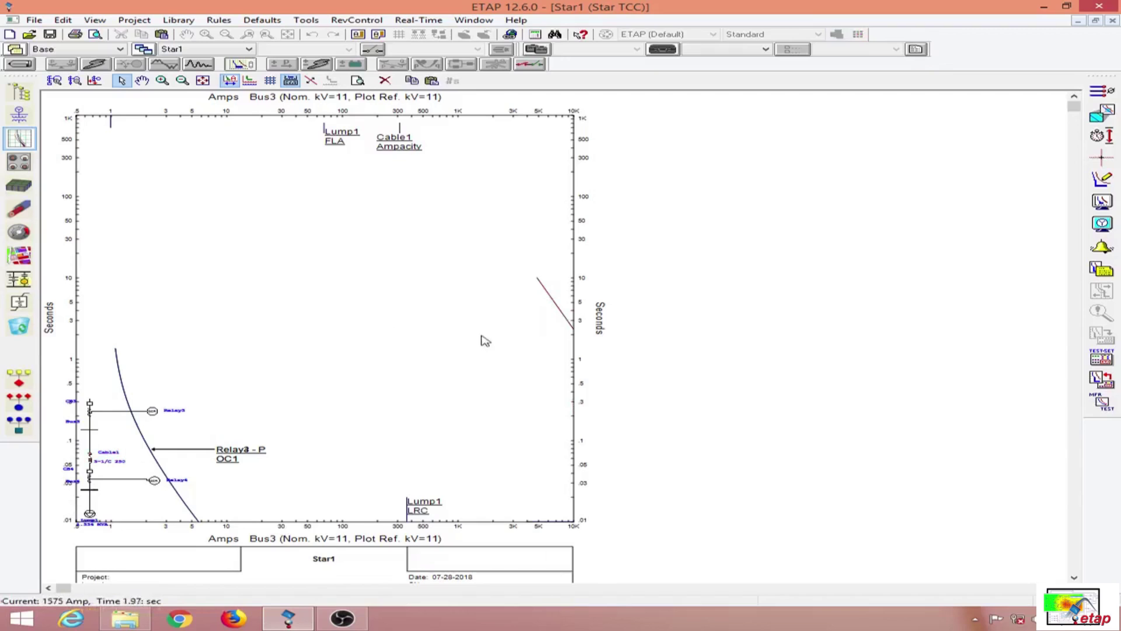
click(1112, 20)
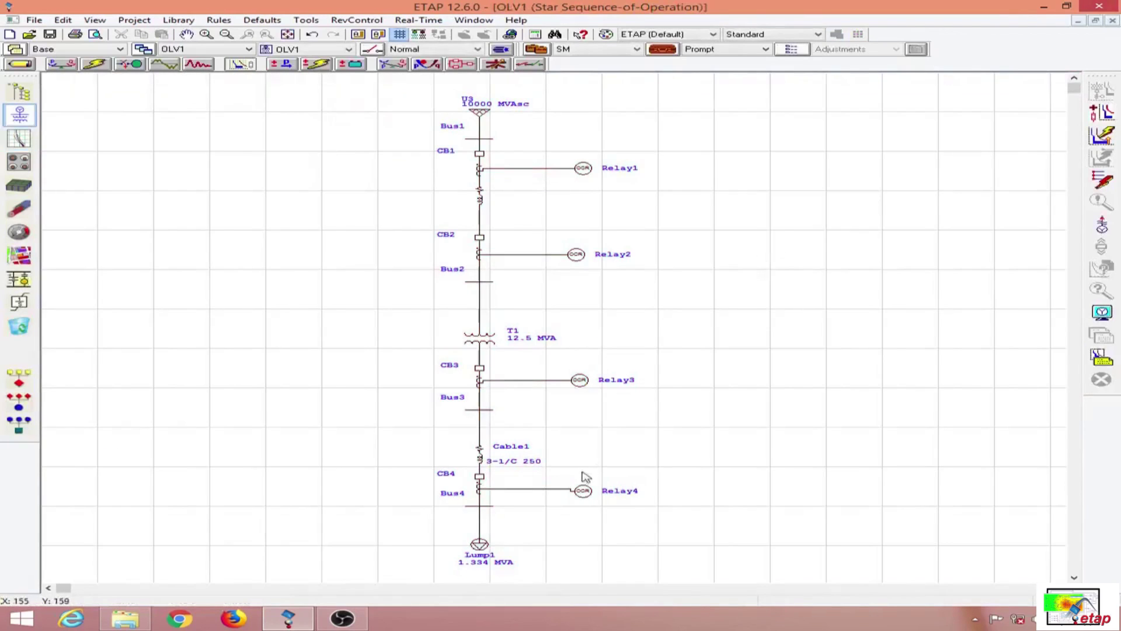
- Align Relay4 with its CT connection and disable the instantaneous element in its phase and ground settings
click(589, 491)
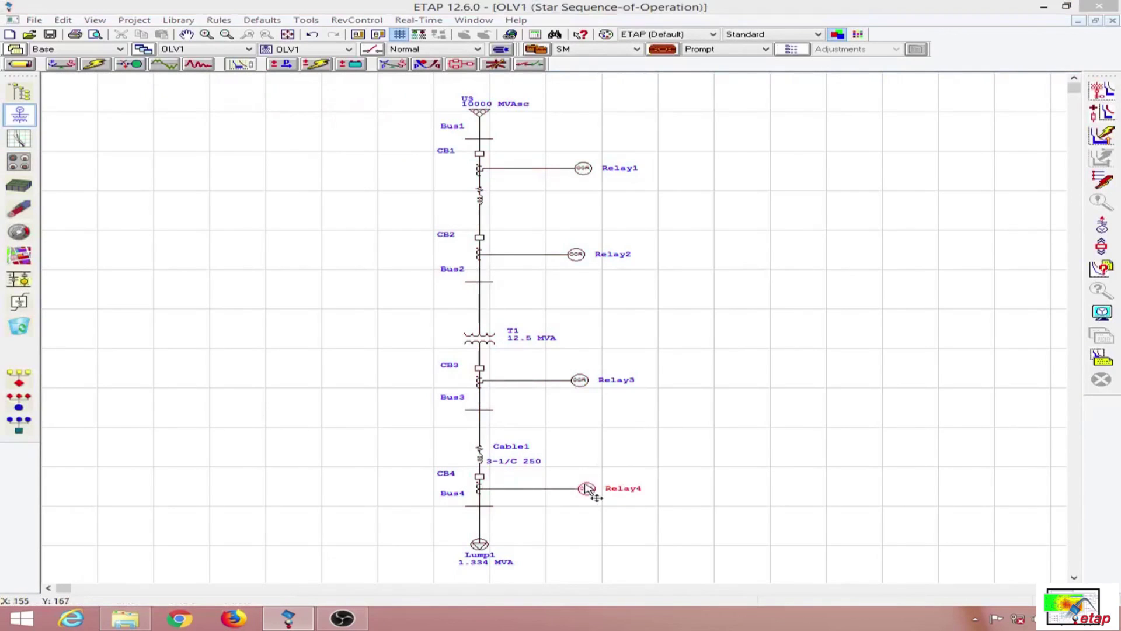
double_click(587, 488)
click(443, 134)
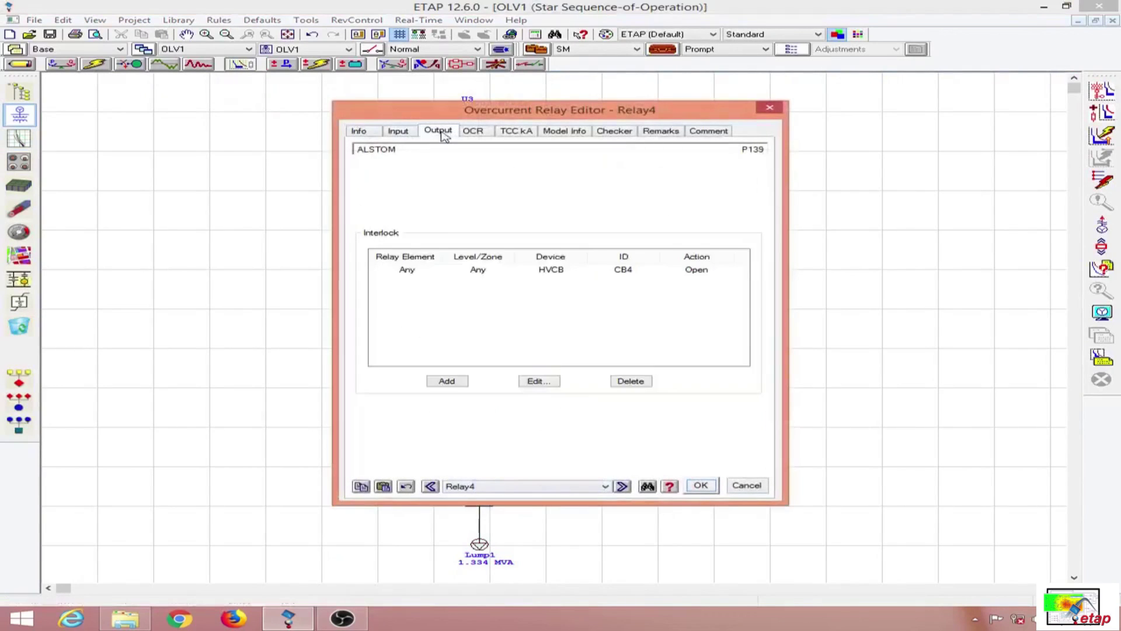
click(475, 139)
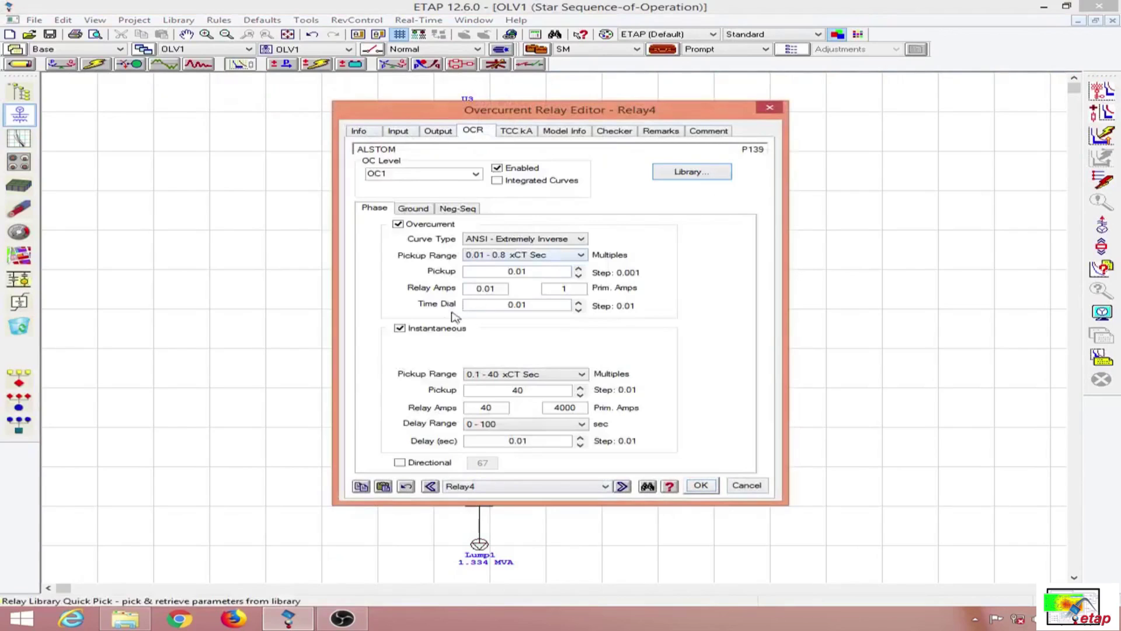
click(442, 329)
click(413, 208)
click(429, 329)
click(374, 208)
- Set Relay4's phase overcurrent curve type to ANSI - Normally Inverse and accept the relay data
click(555, 241)
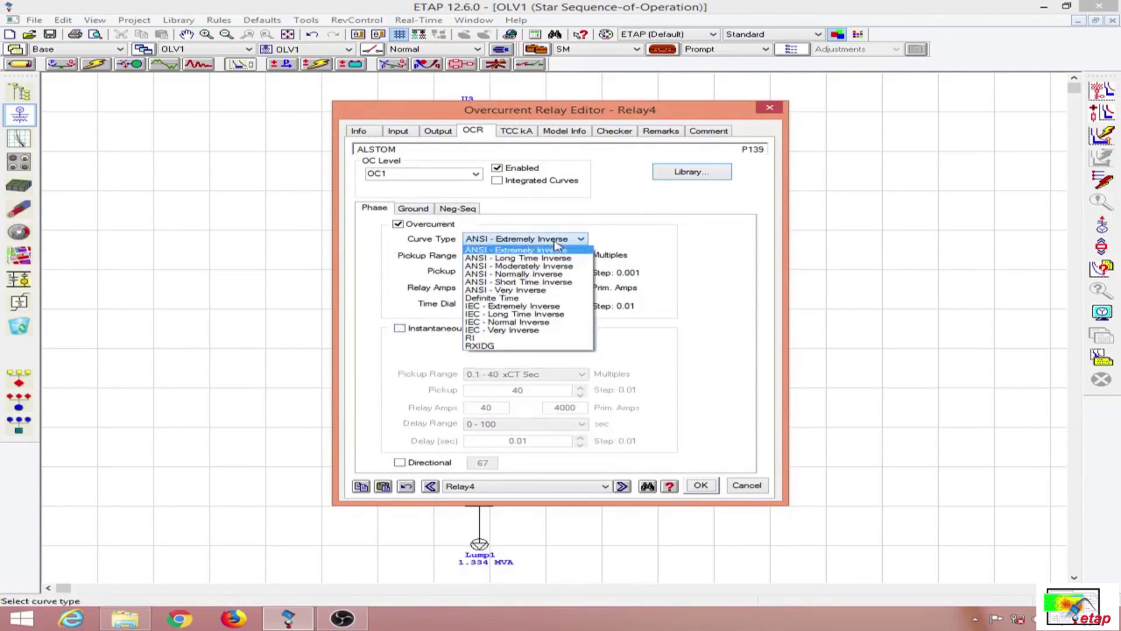
click(549, 274)
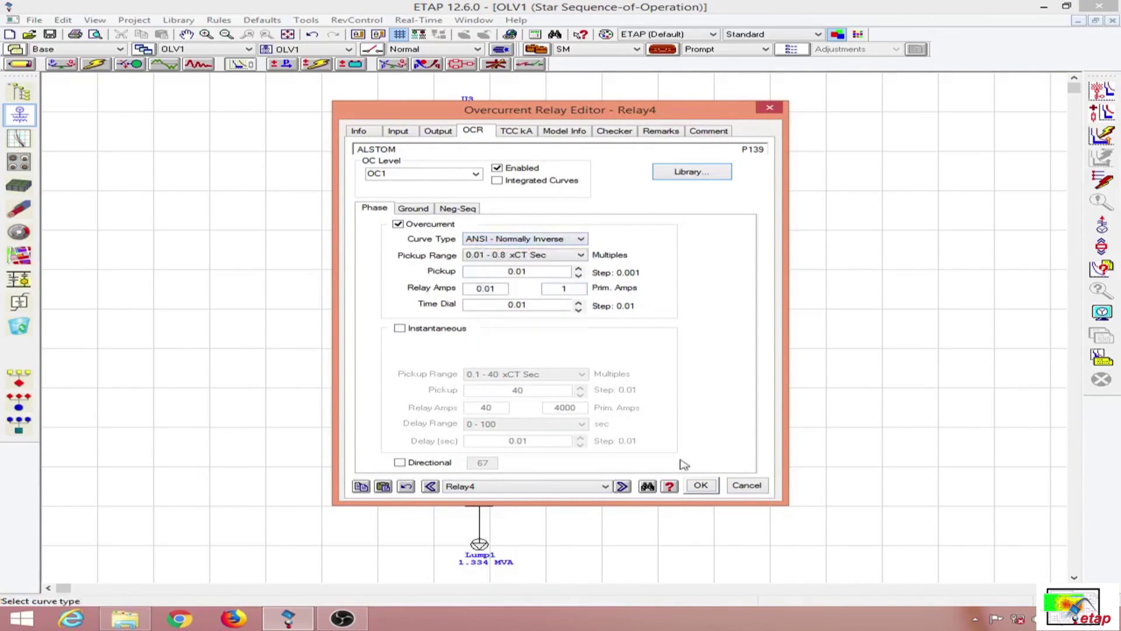
click(701, 486)
- Set Relay3's phase overcurrent curve type to ANSI - Normally Inverse
double_click(587, 380)
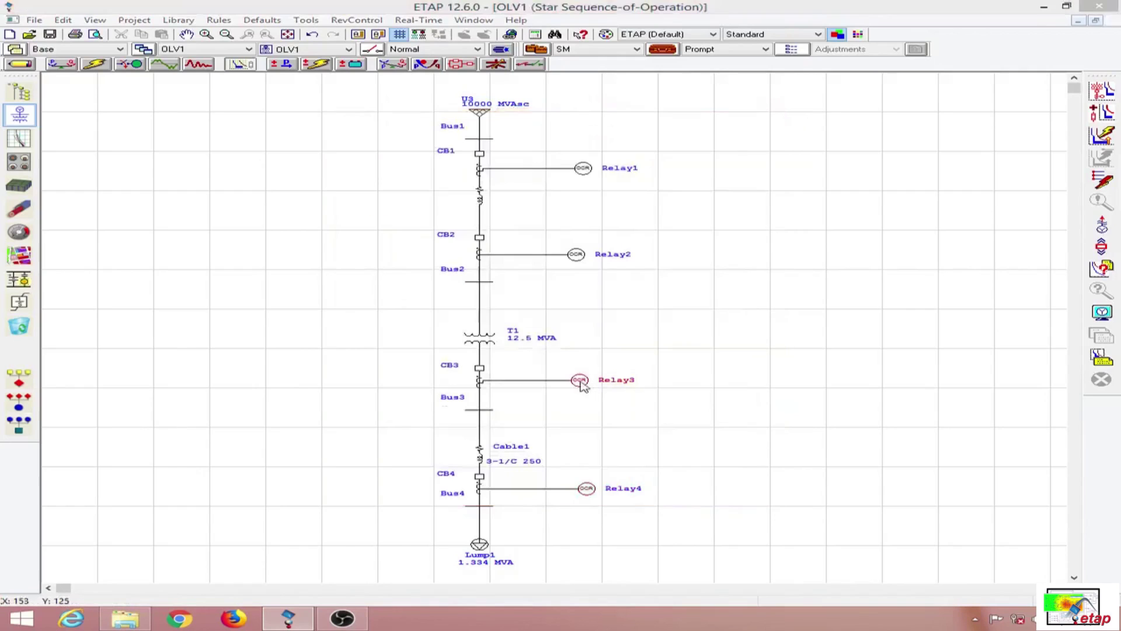
click(397, 133)
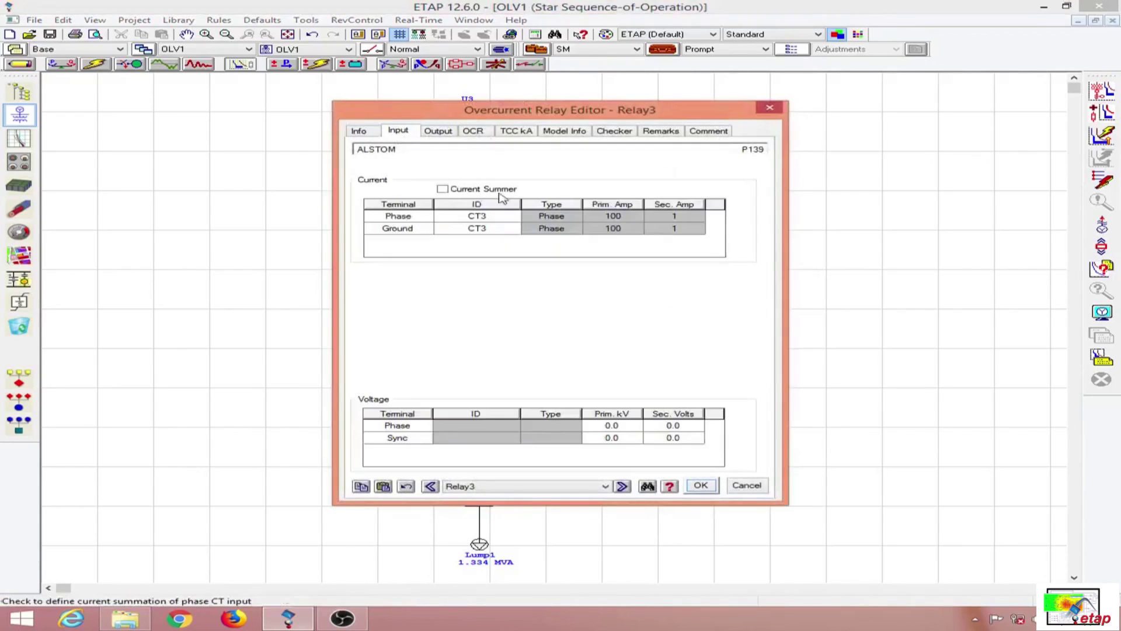
click(450, 131)
click(478, 132)
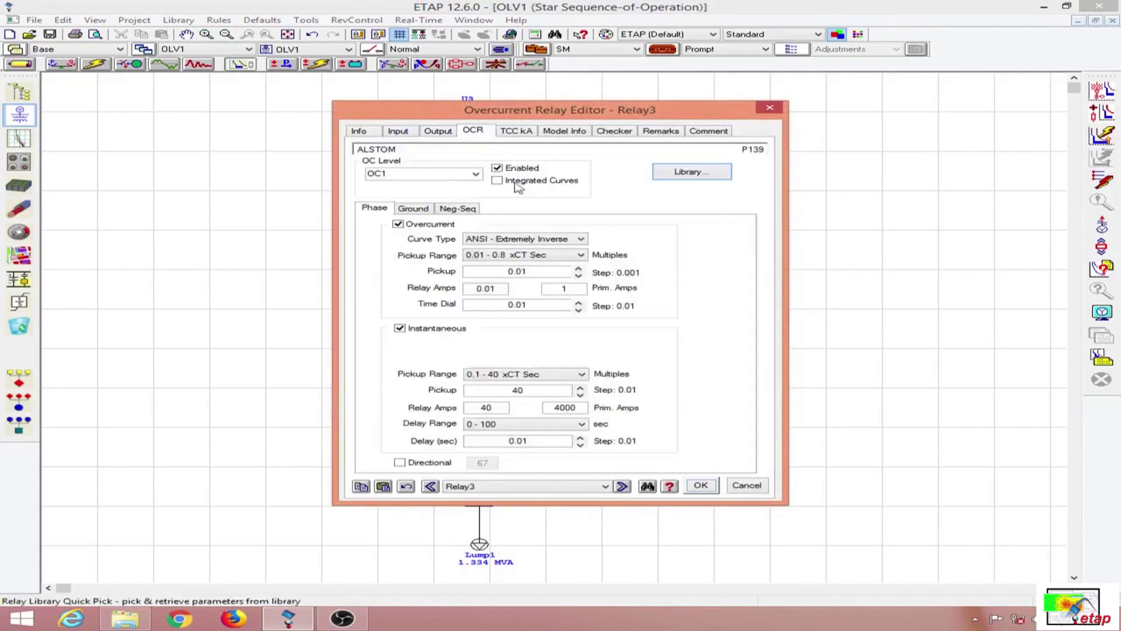
click(563, 239)
click(514, 274)
- Disable the instantaneous element in Relay3's phase and ground settings and accept the relay data
click(399, 328)
click(412, 209)
click(431, 328)
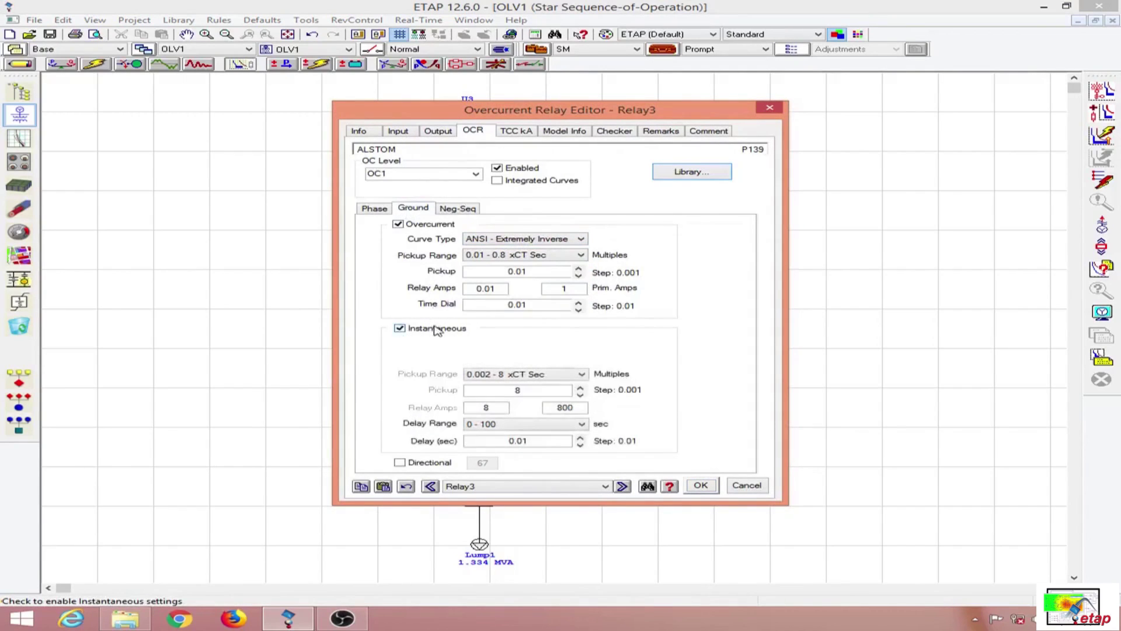
click(703, 485)
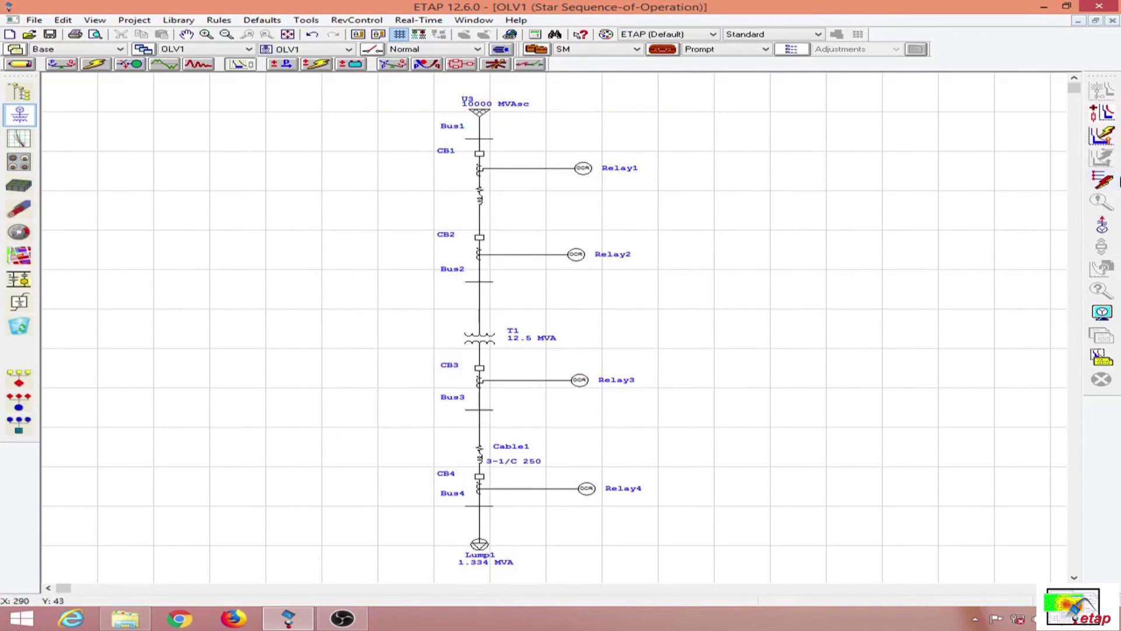
- Simulate the protective device sequence of operation for a fault at Bus4, naming the output file ST
click(1103, 185)
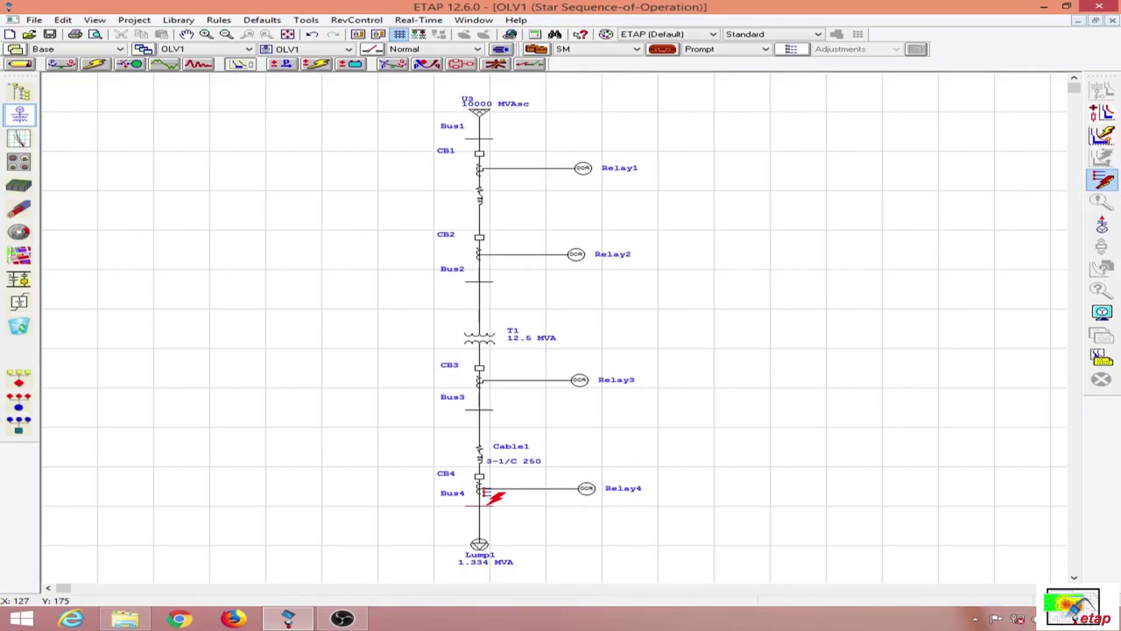
click(490, 501)
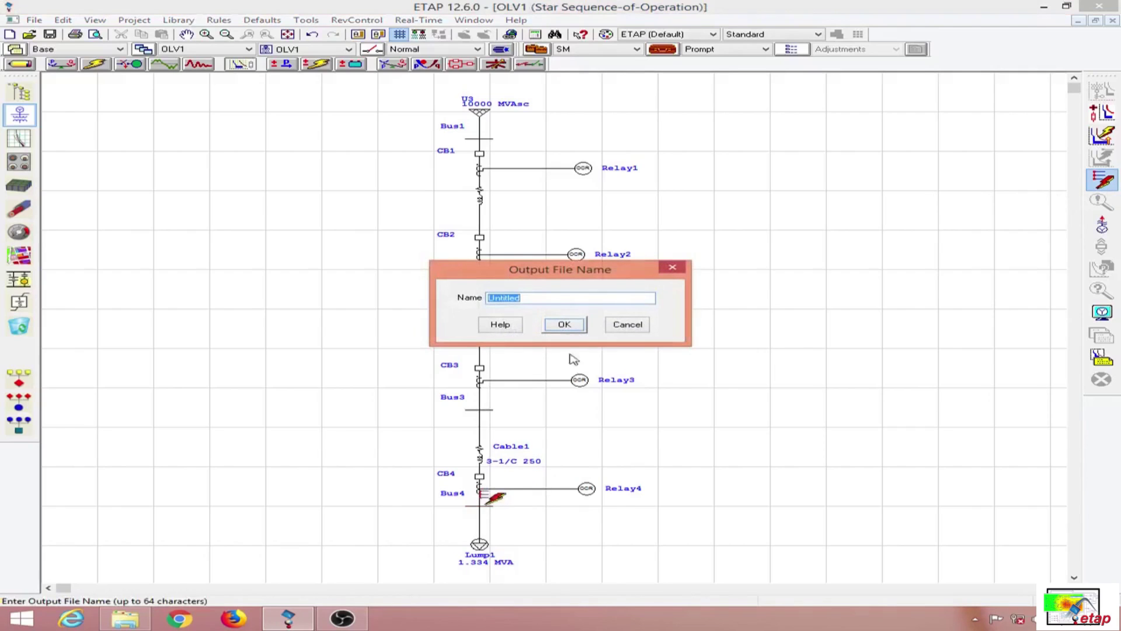
text(S)
key(Return)
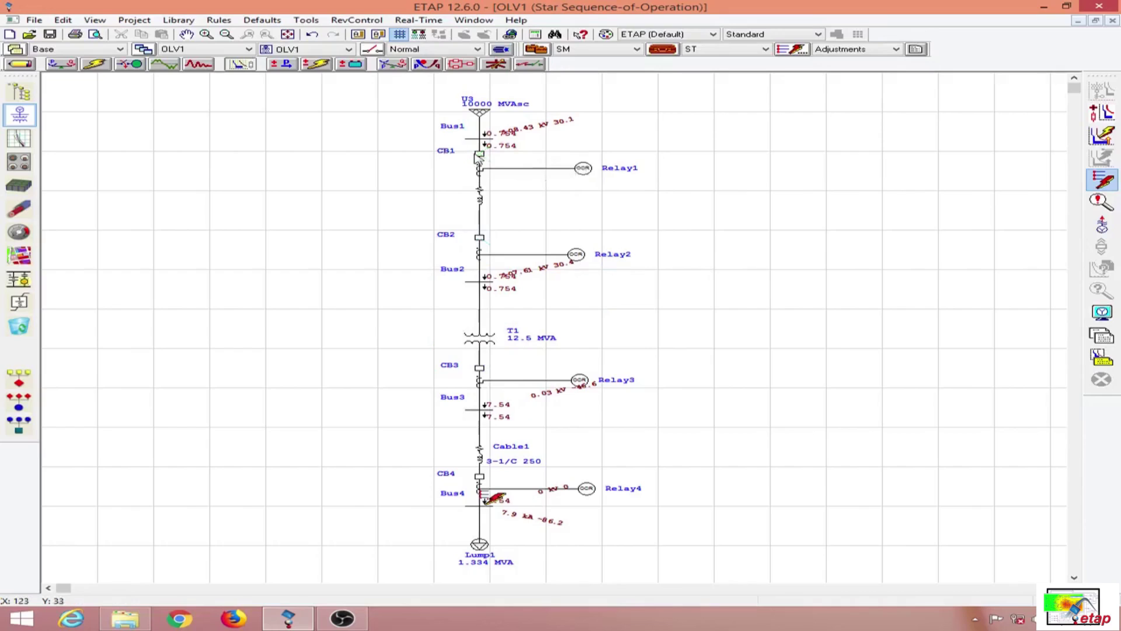
mouse_move(476, 155)
- Set the number of devices to flash to 6 in the Star study case's sequence-of-operation settings and accept
click(662, 50)
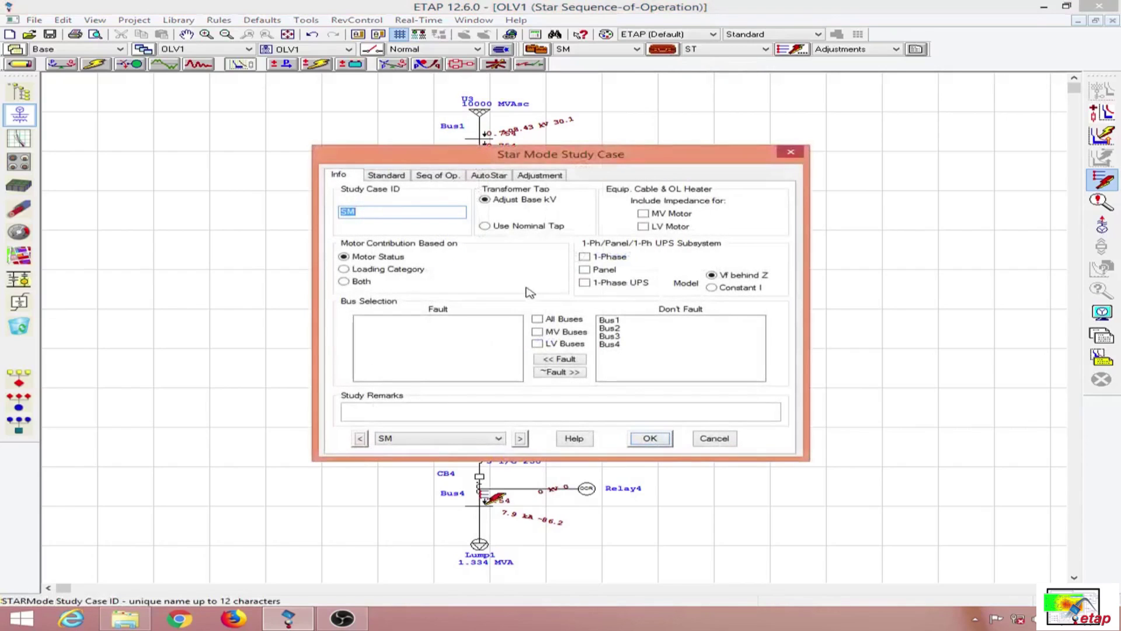
click(439, 176)
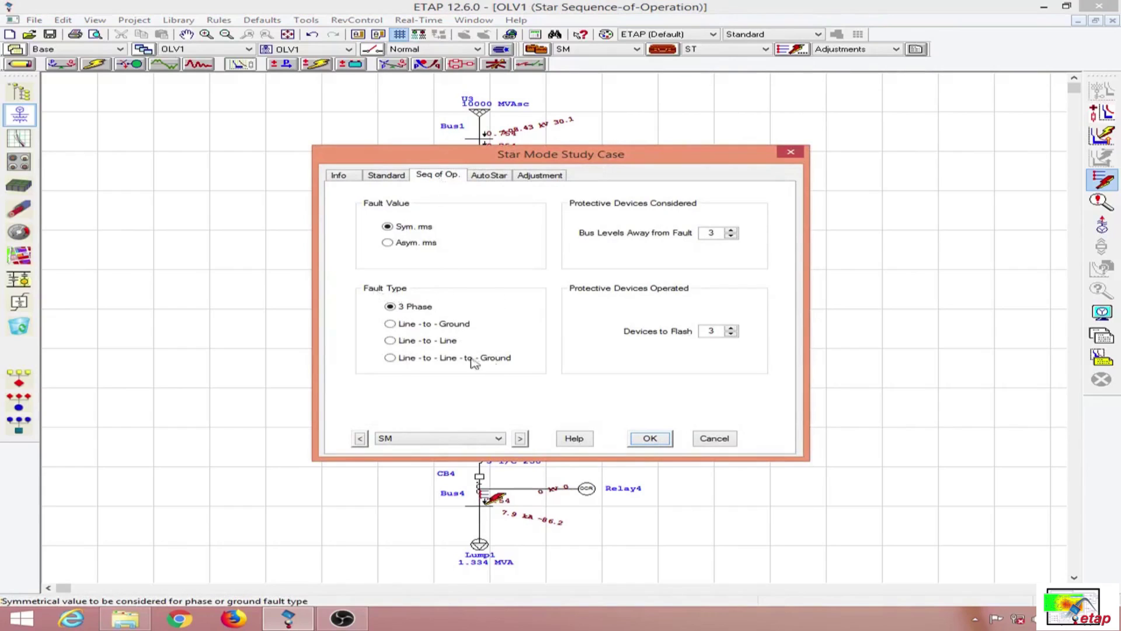
click(730, 328)
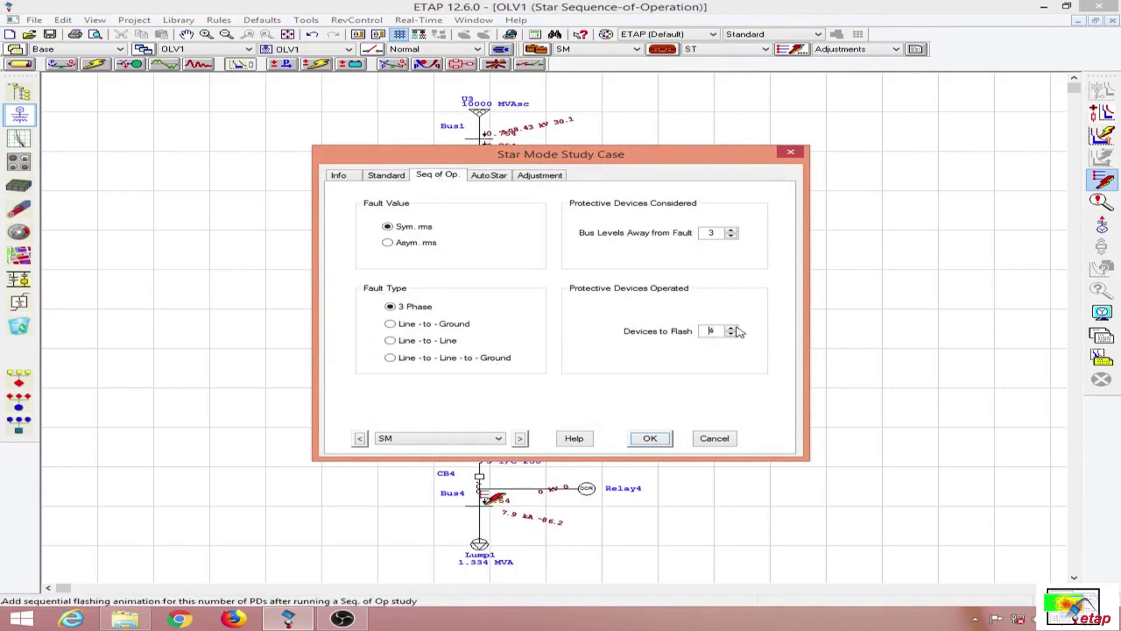
click(649, 438)
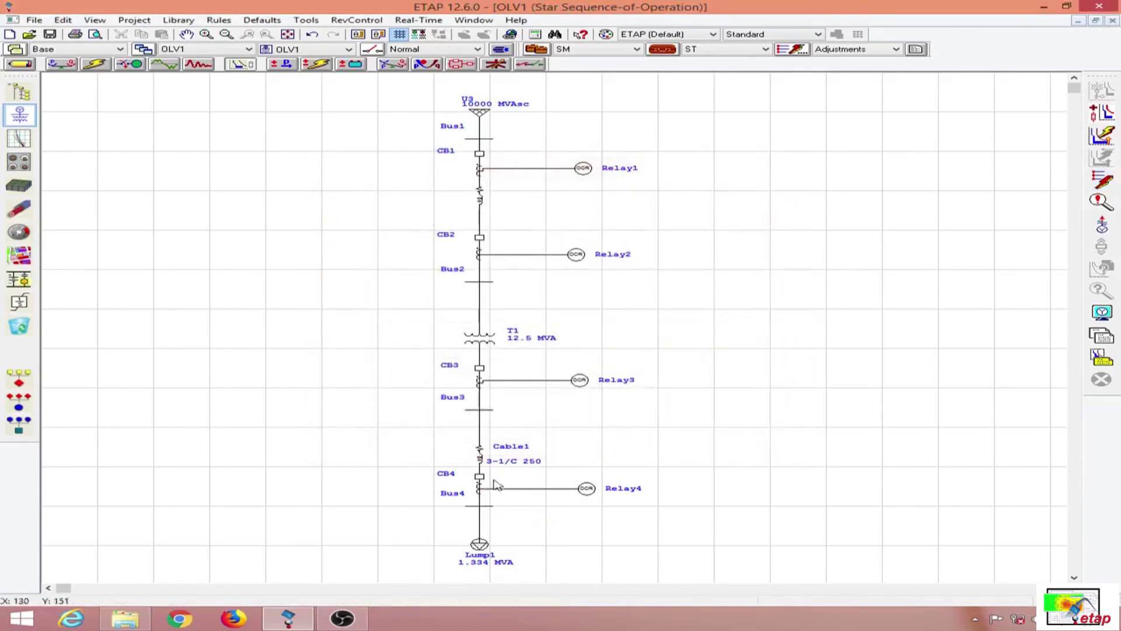
- Check the rated current in the nameplate data of lumped load Lump1
double_click(480, 548)
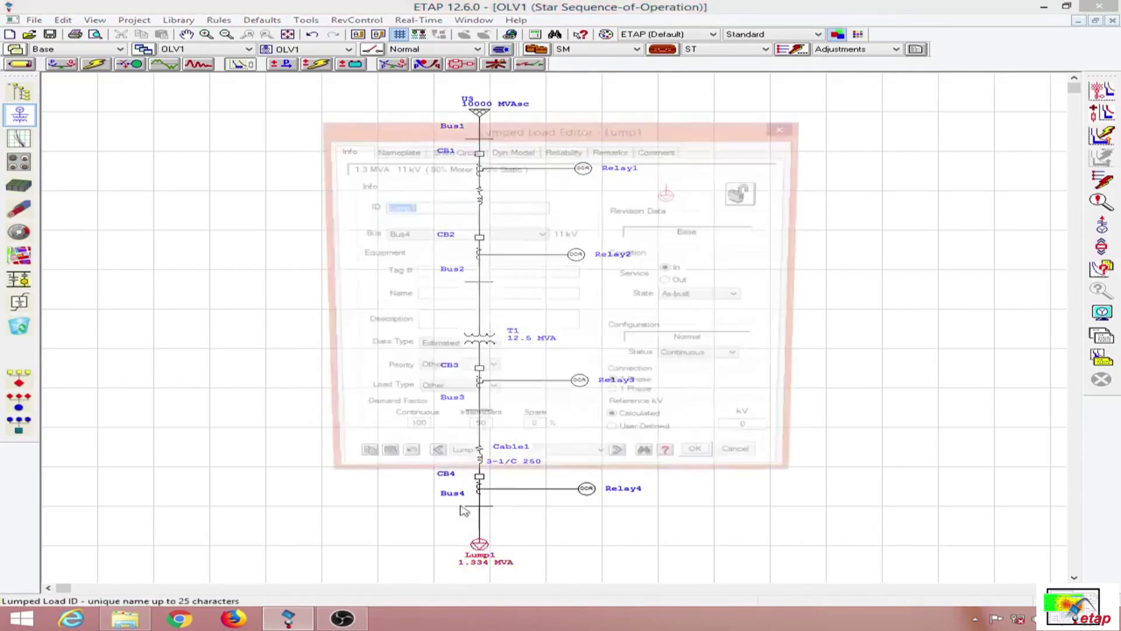
click(406, 152)
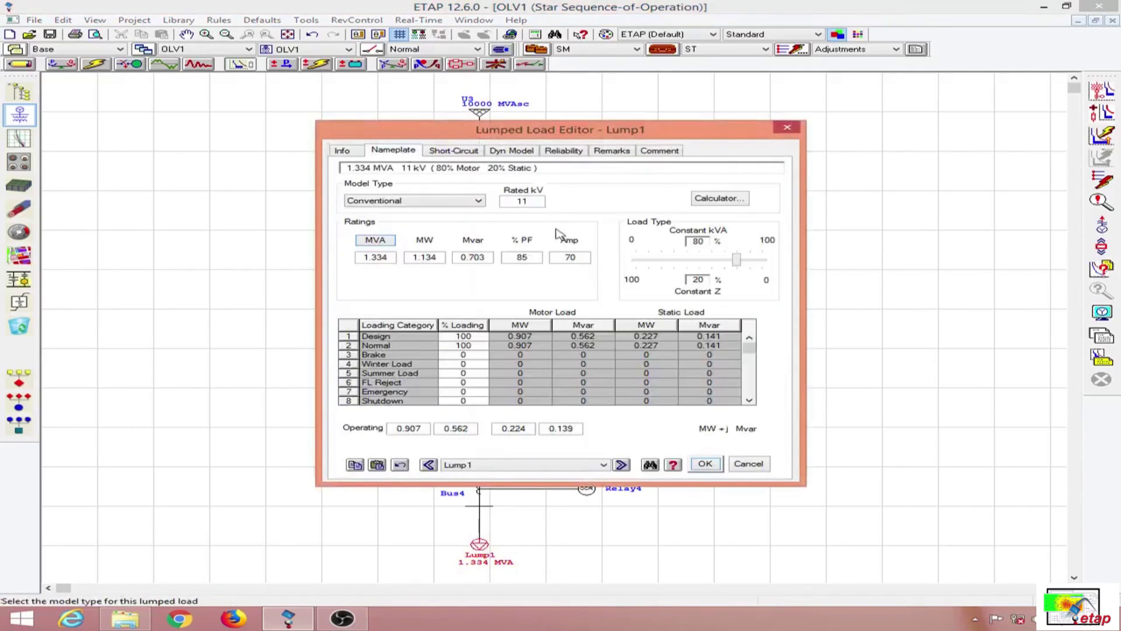
double_click(571, 258)
click(584, 280)
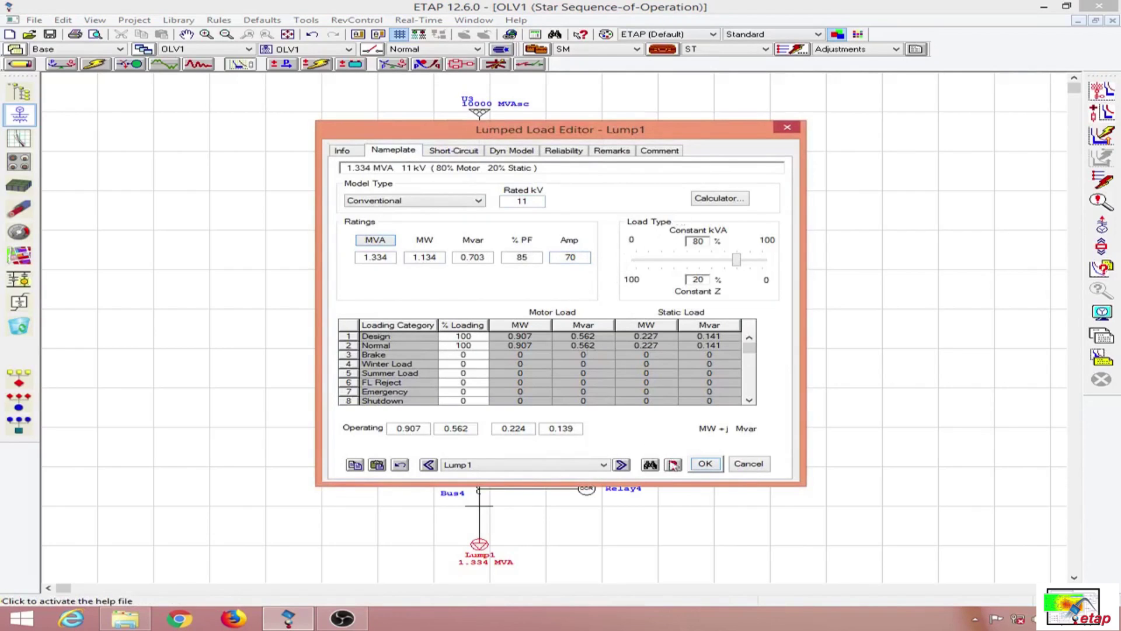
click(703, 465)
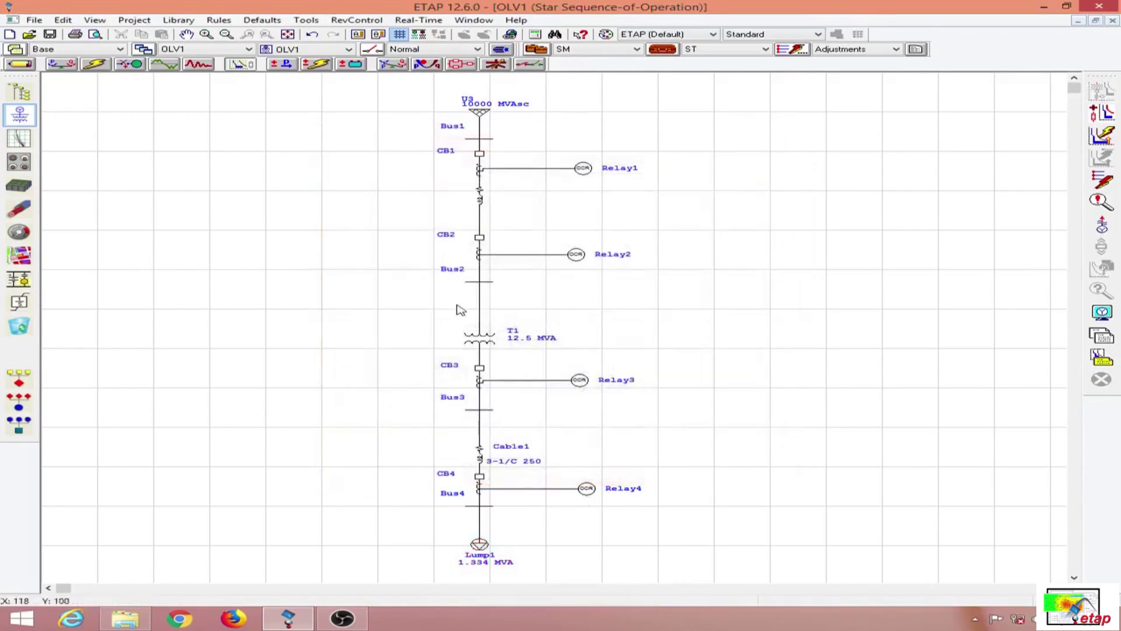
- Set Relay4's phase overcurrent pickup range to 0.1 - 4 xCT Sec
double_click(597, 494)
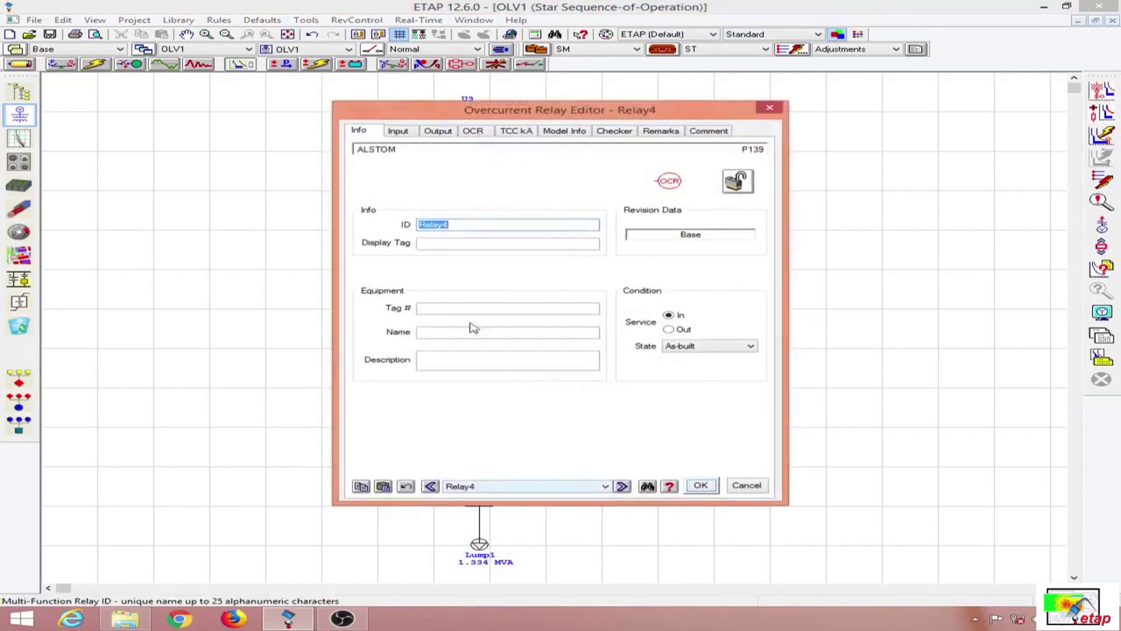
click(474, 131)
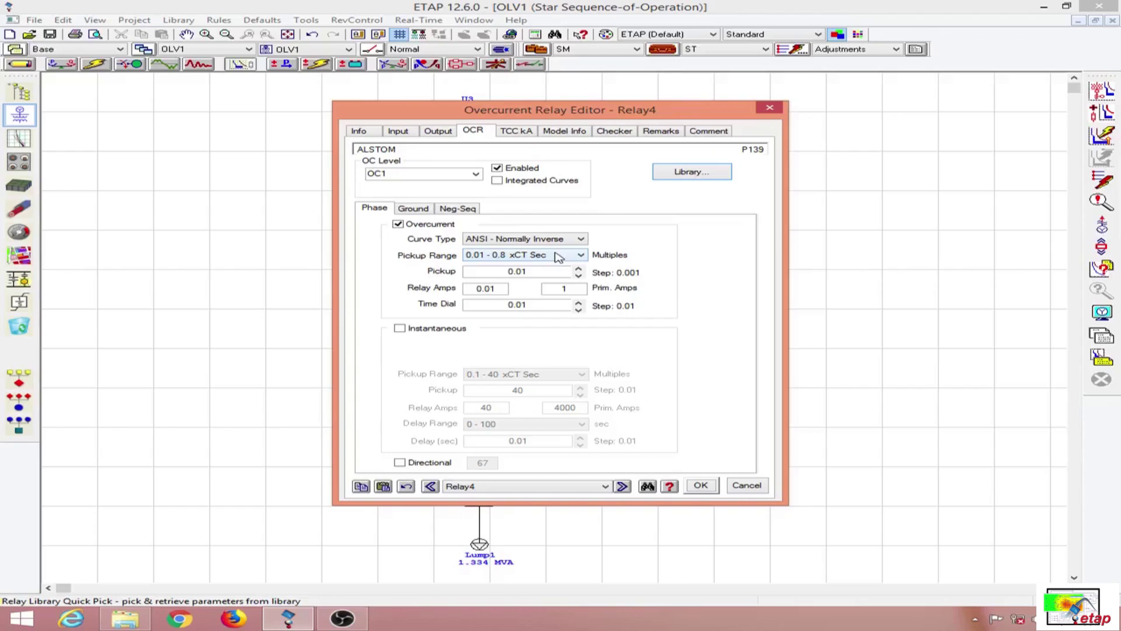
double_click(530, 273)
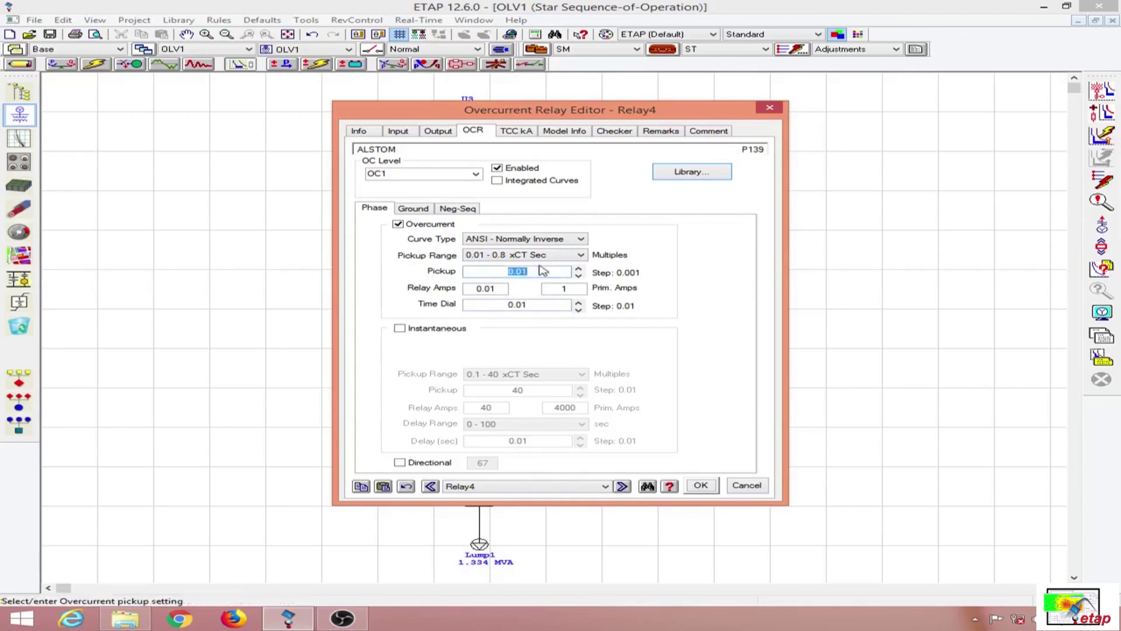
click(538, 259)
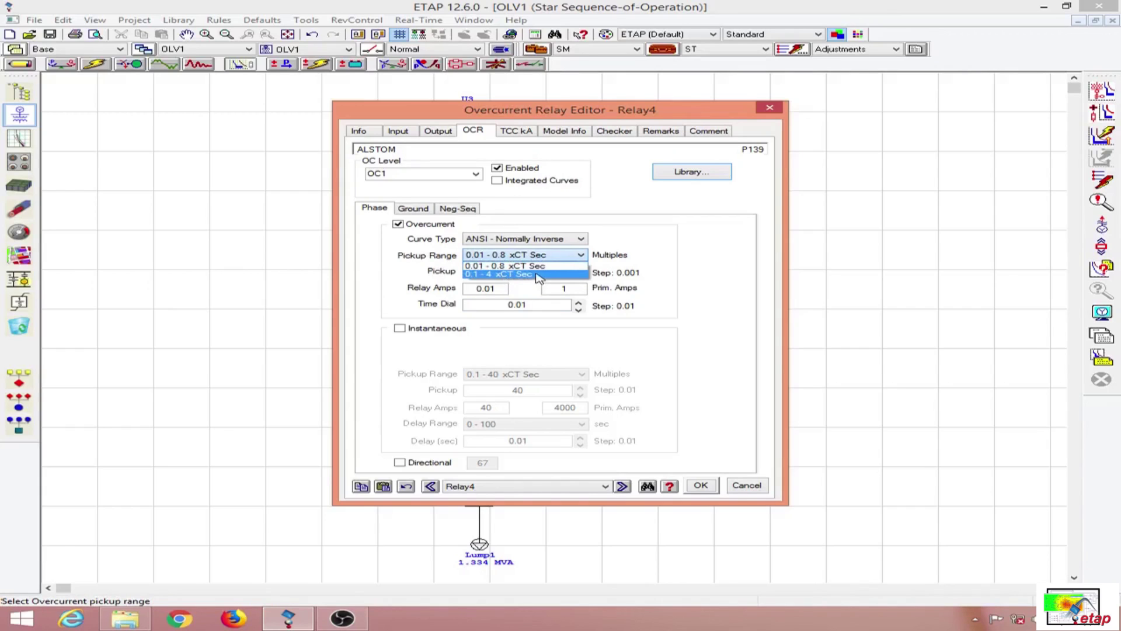
click(538, 274)
click(540, 260)
click(512, 275)
click(549, 257)
click(566, 272)
- Set Relay4's phase overcurrent pickup to 0.8 and accept the relay data
drag(533, 270, 504, 271)
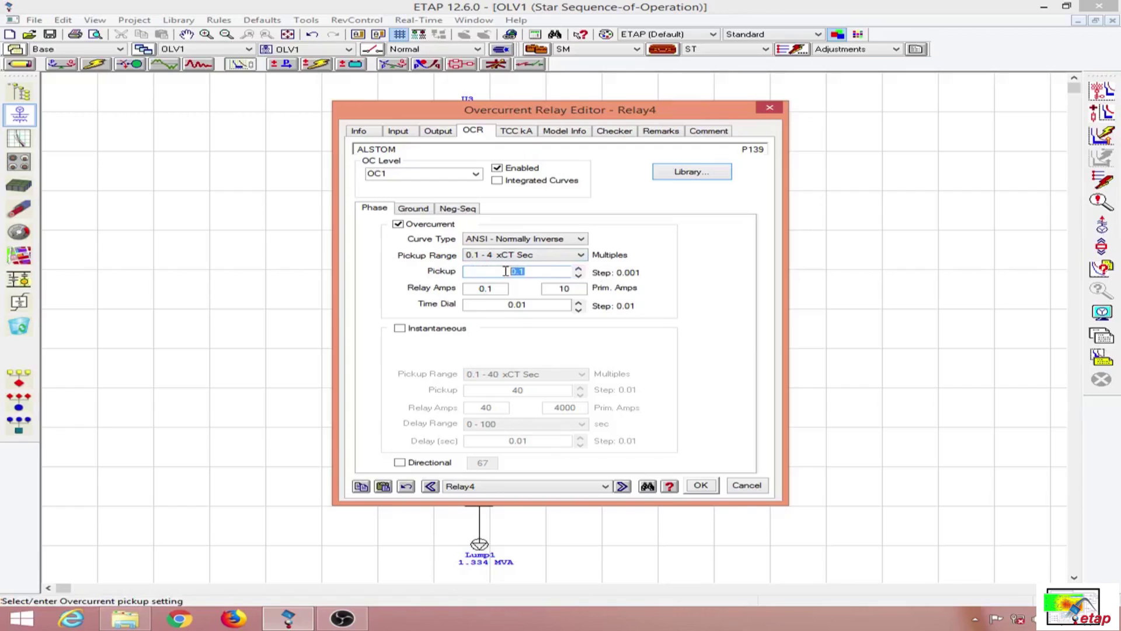
text(0.8)
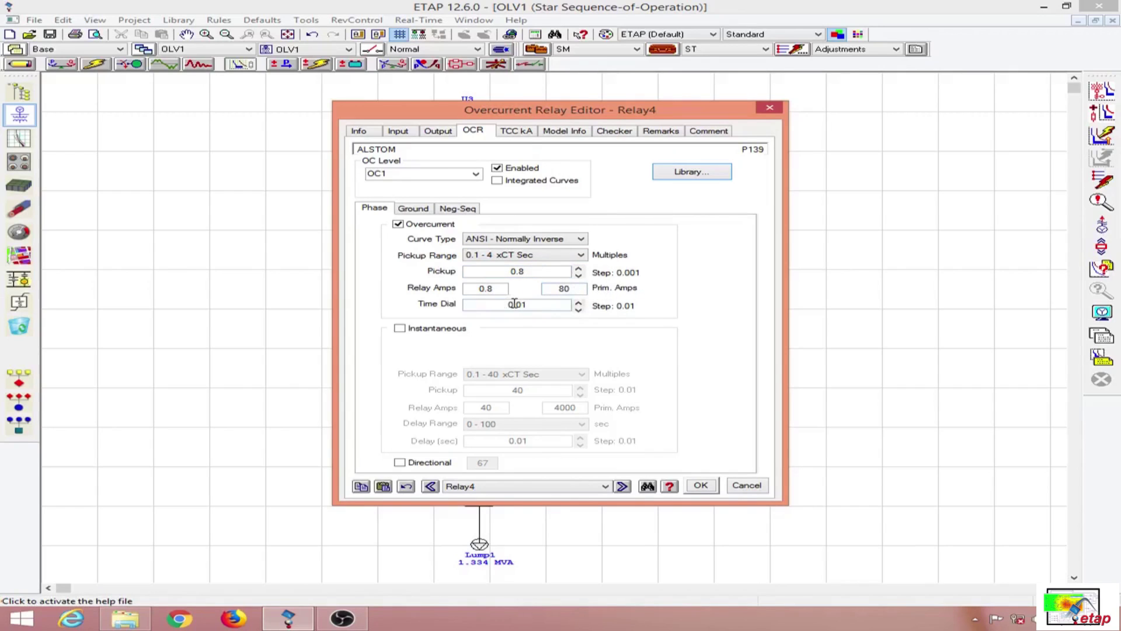
drag(506, 304, 548, 305)
click(648, 313)
click(700, 484)
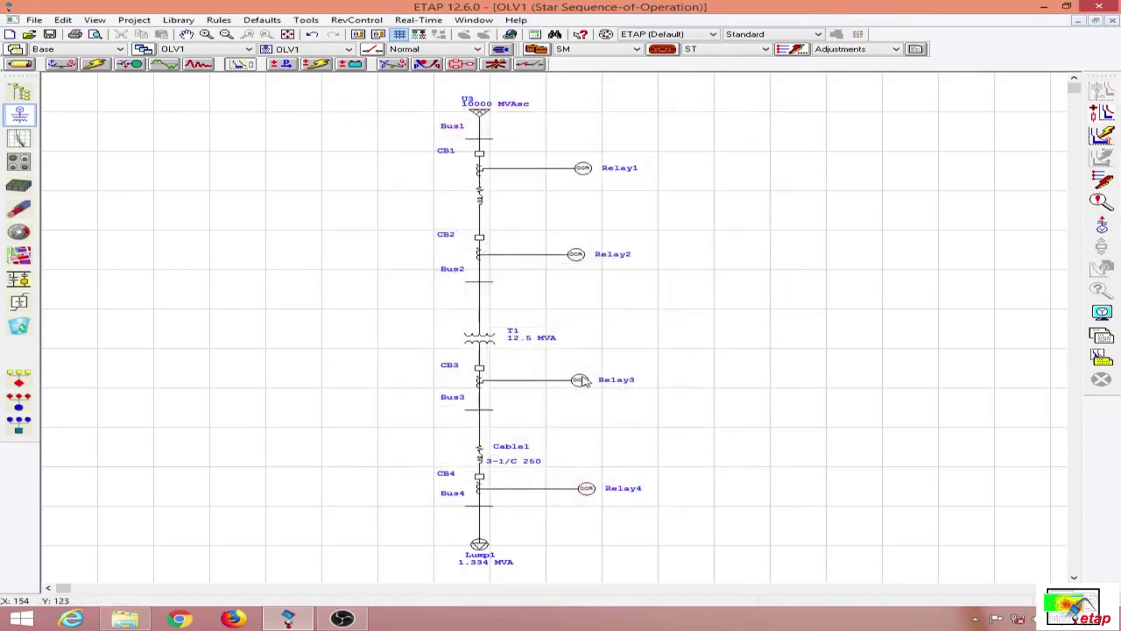
- Set Relay3's phase overcurrent pickup range to 0.1 - 4 xCT Sec and its pickup to 0.9, and accept the relay data
double_click(581, 379)
click(476, 131)
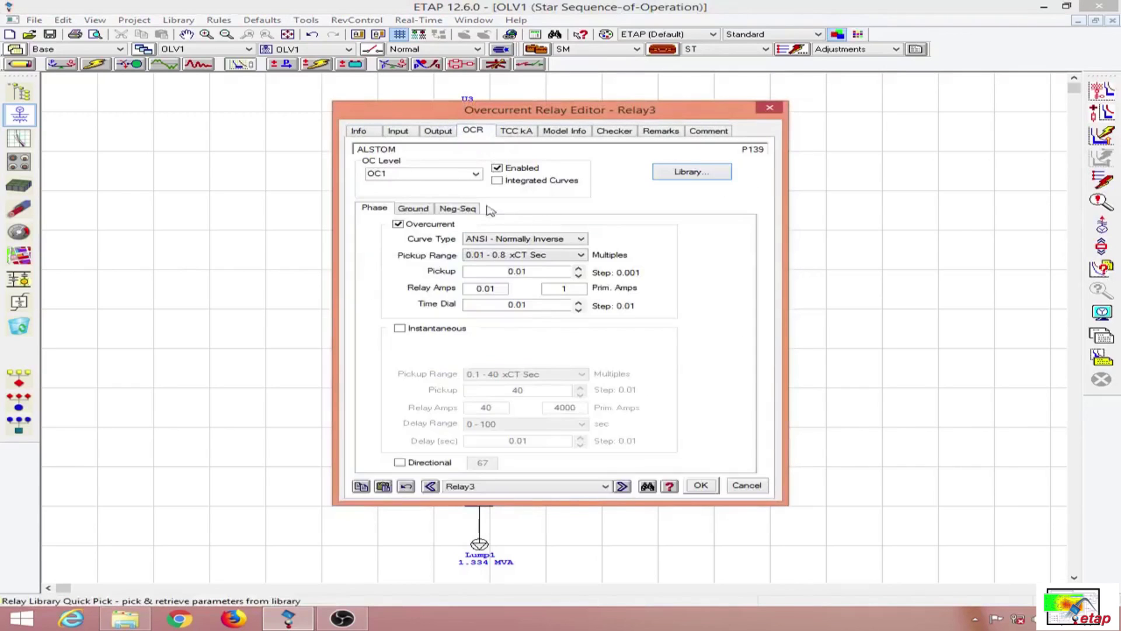
click(539, 273)
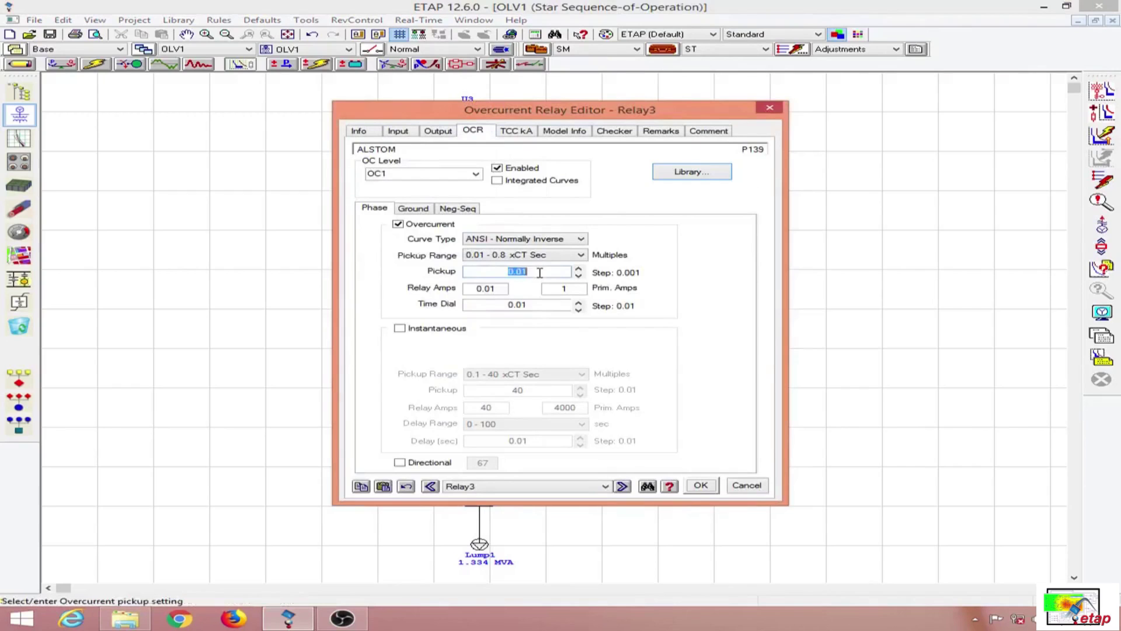
text(0.)
text(9)
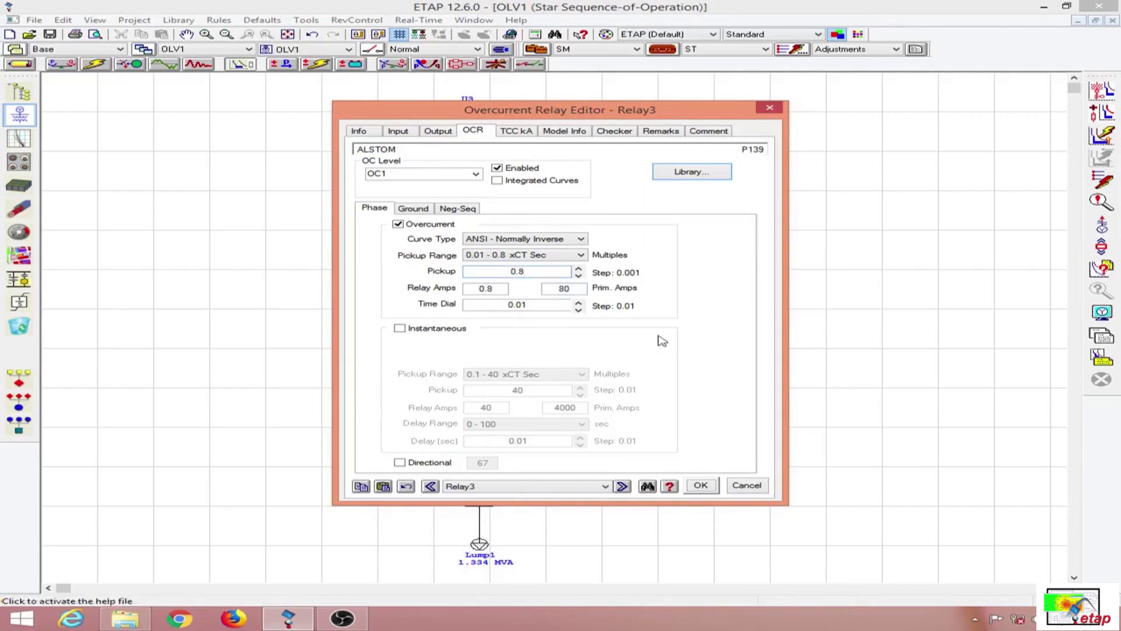
key(BackSpace)
text(8)
click(521, 255)
click(525, 270)
double_click(526, 271)
text(0.9)
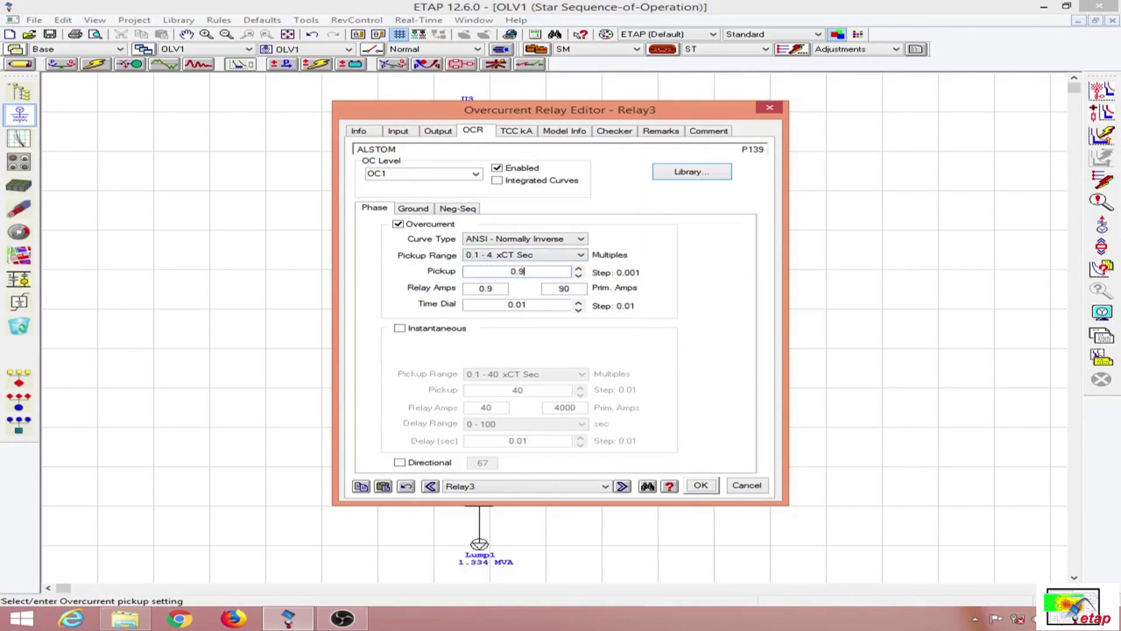
click(701, 485)
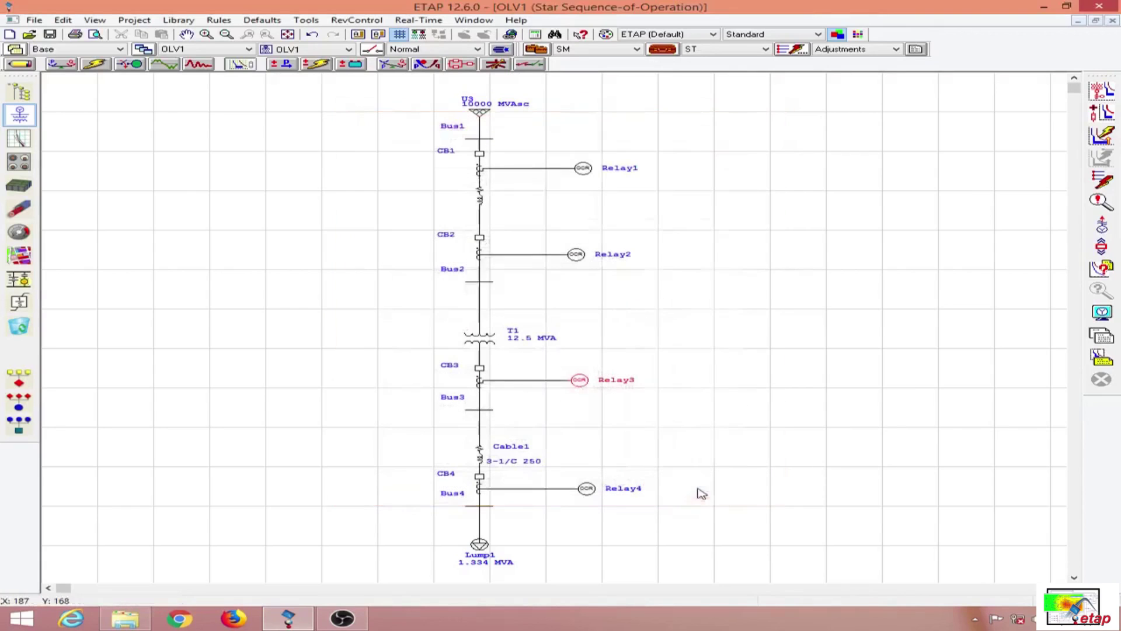
- Run a load-flow analysis to show the branch currents of the one-line diagram
double_click(576, 255)
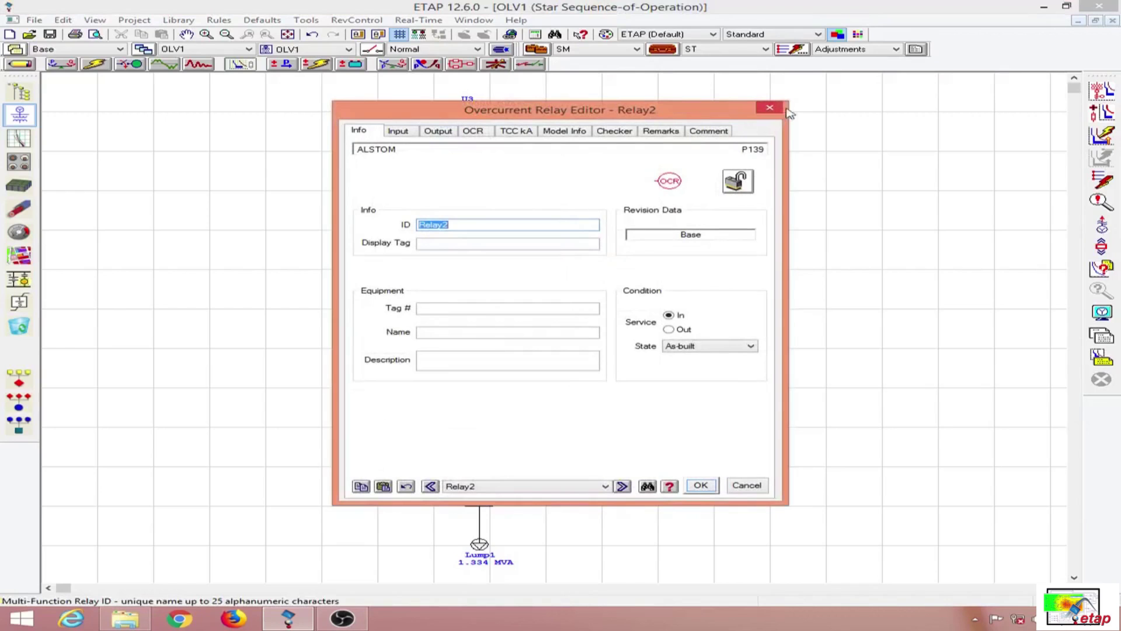
click(769, 108)
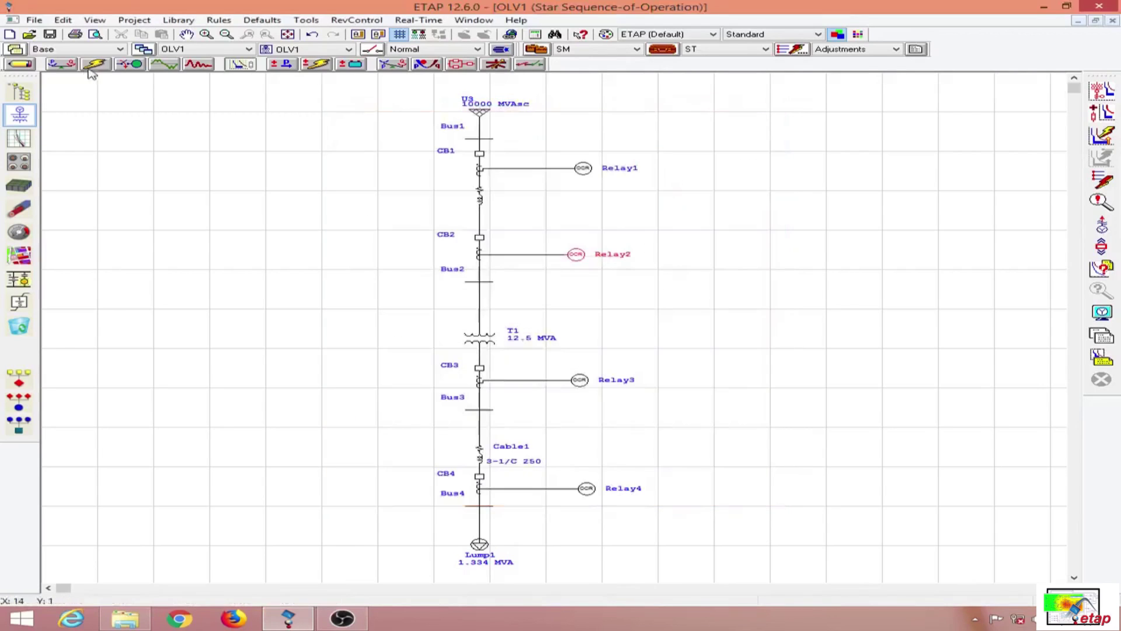
click(69, 65)
click(1100, 91)
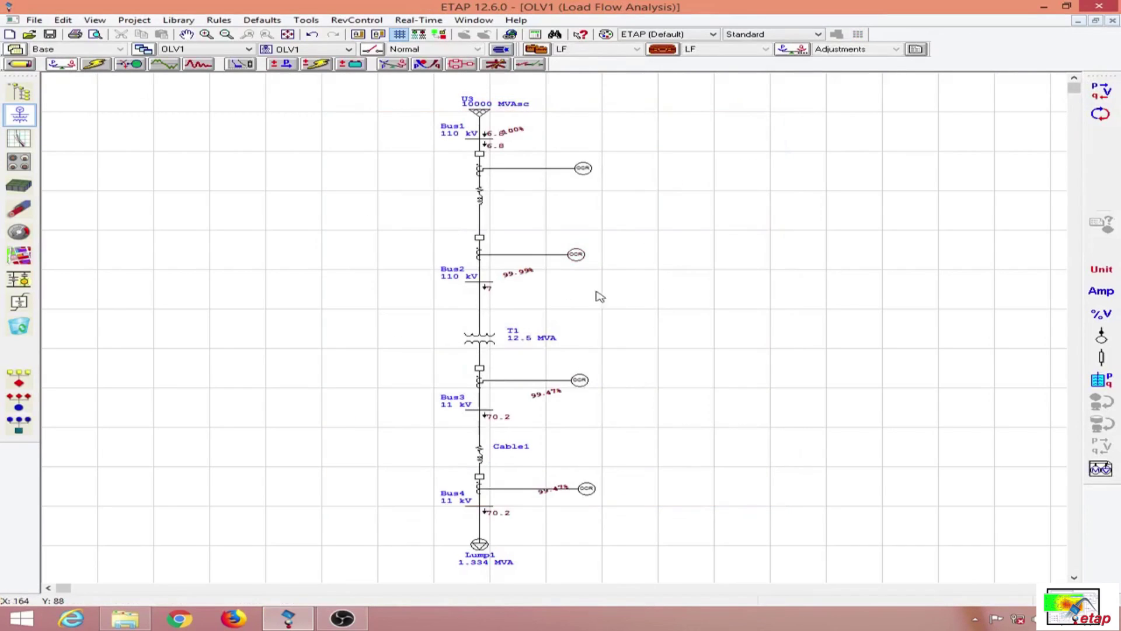
- Set Relay2's phase overcurrent curve type to ANSI - Normally Inverse and its pickup range to 0.1 - 4 xCT Sec
double_click(579, 257)
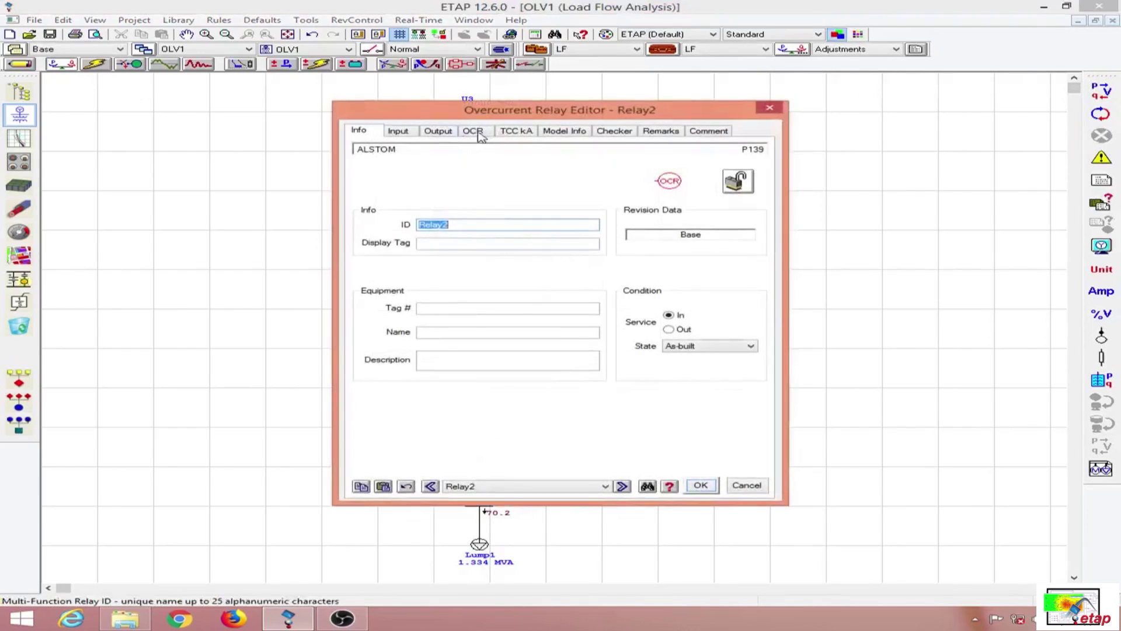
click(473, 131)
click(562, 239)
click(561, 239)
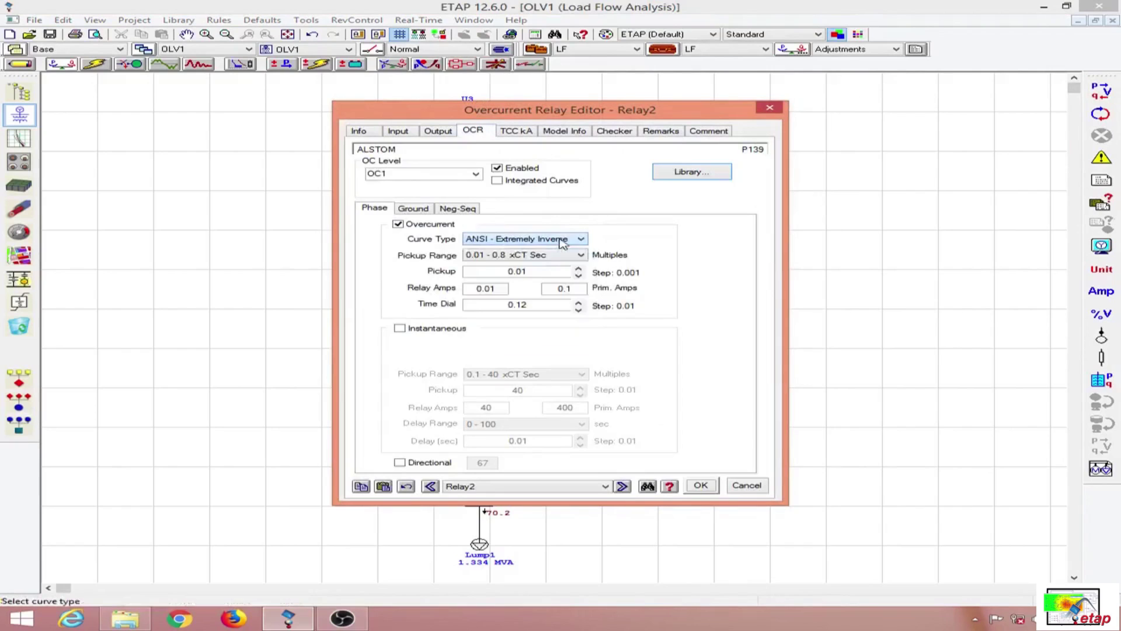
click(562, 239)
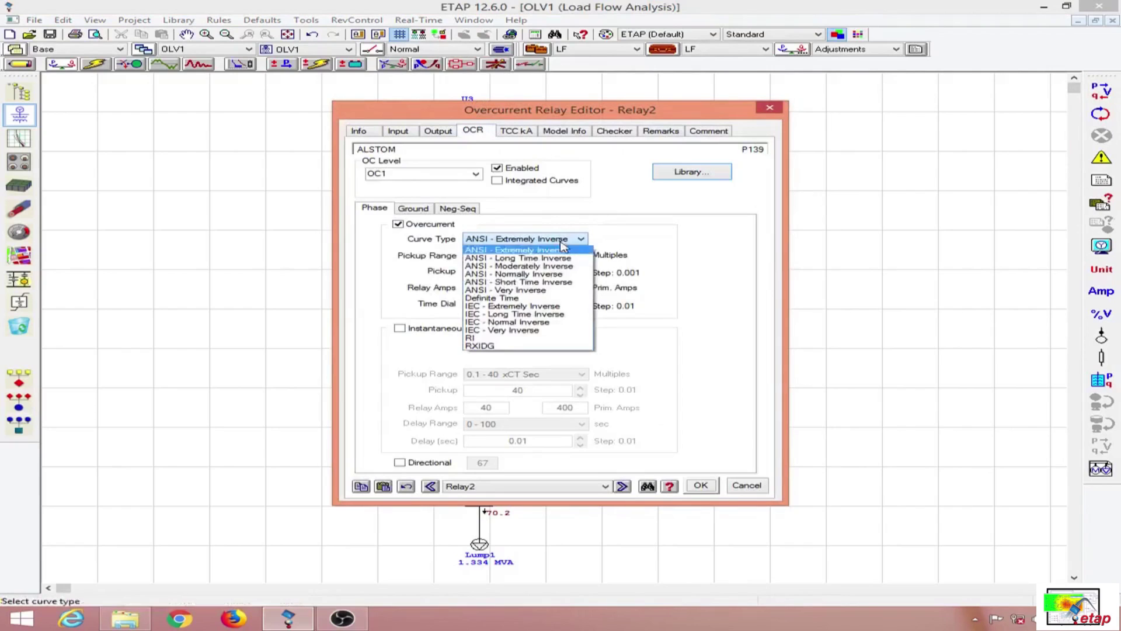
click(546, 273)
click(546, 256)
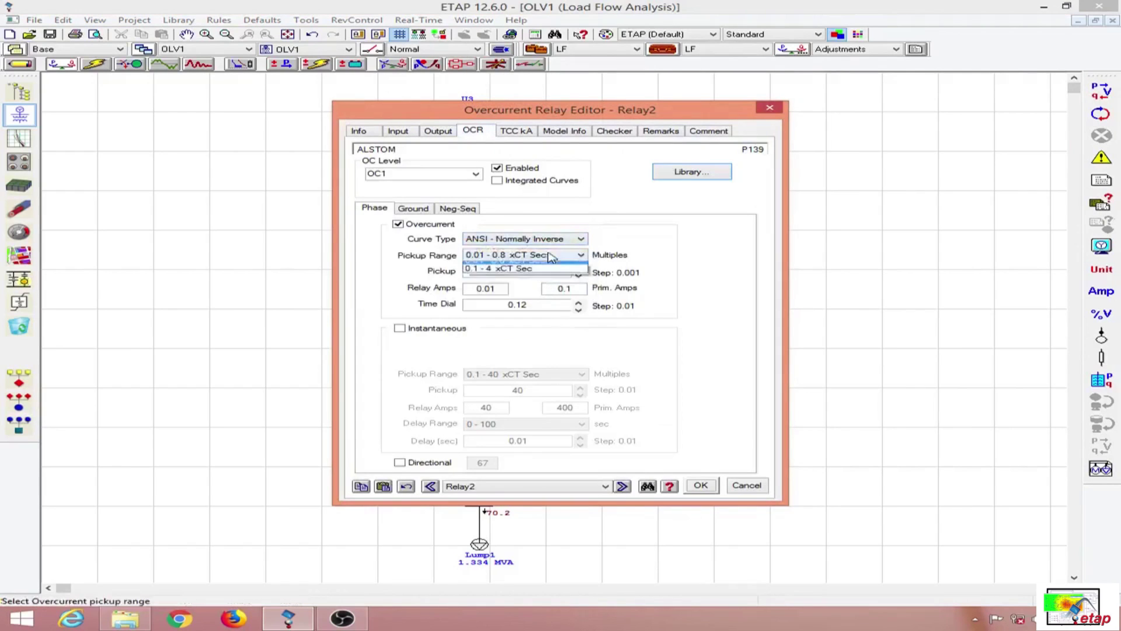
click(540, 272)
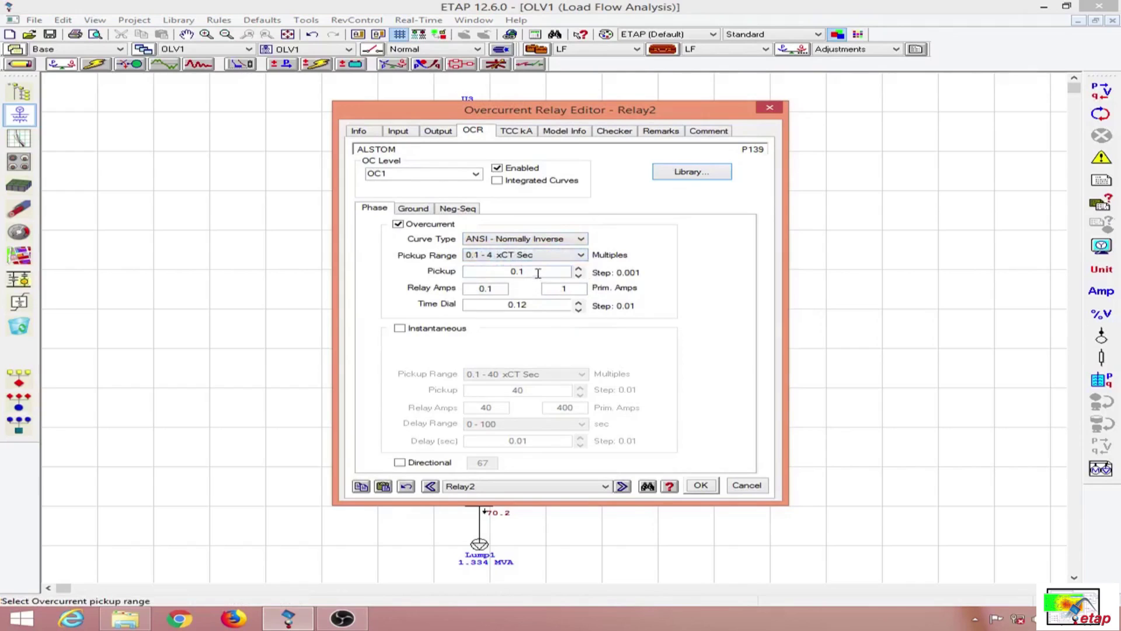
- Set Relay2's phase overcurrent pickup to 1 and accept the relay data
double_click(533, 272)
text(1.26)
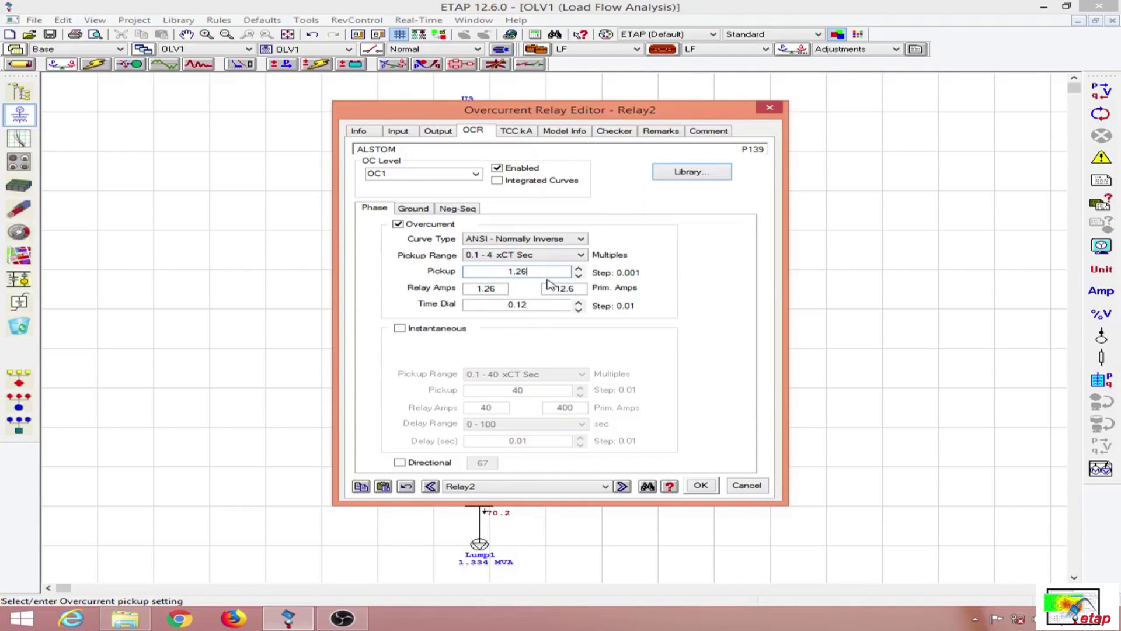
key(BackSpace)
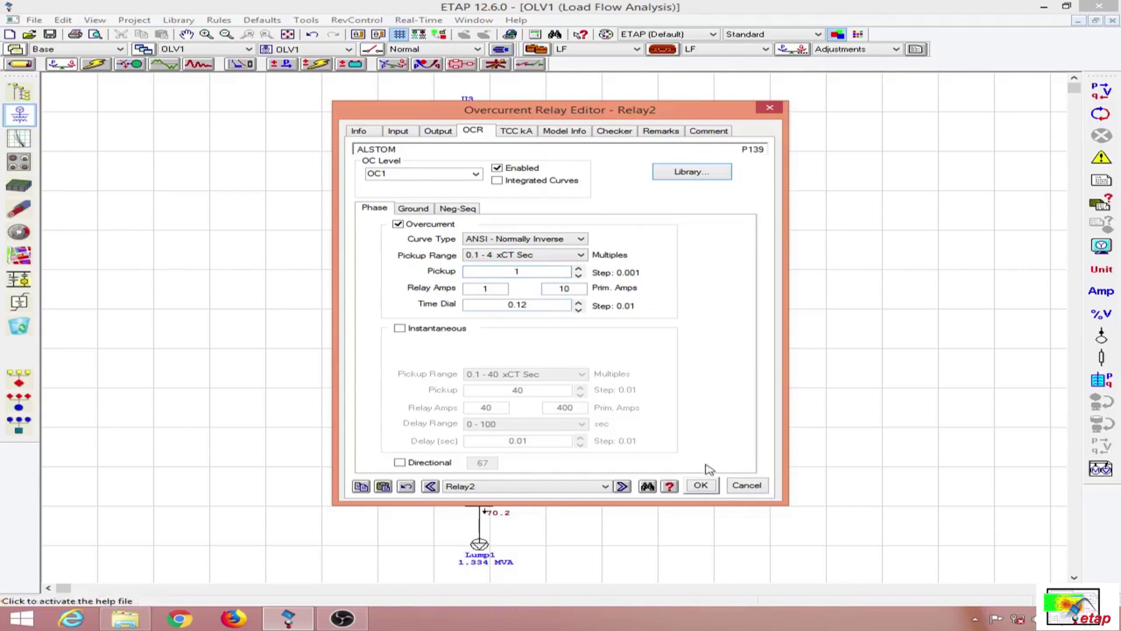
click(704, 486)
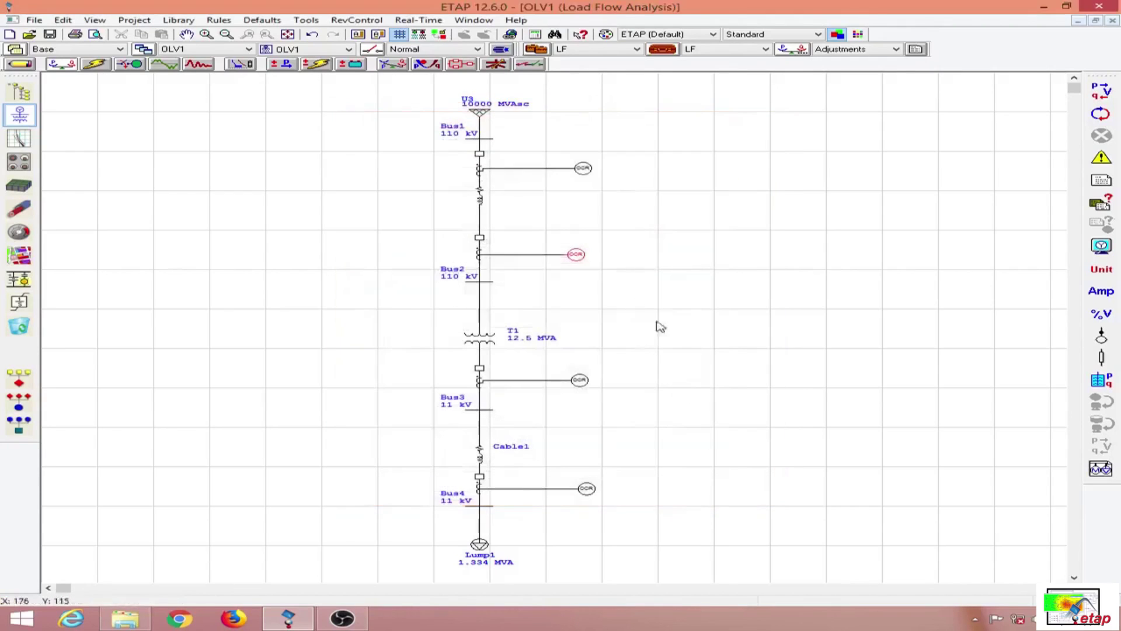
- Set Relay1's phase overcurrent curve type to ANSI - Normally Inverse with a pickup range of 0.1 - 4 xCT Sec
double_click(584, 169)
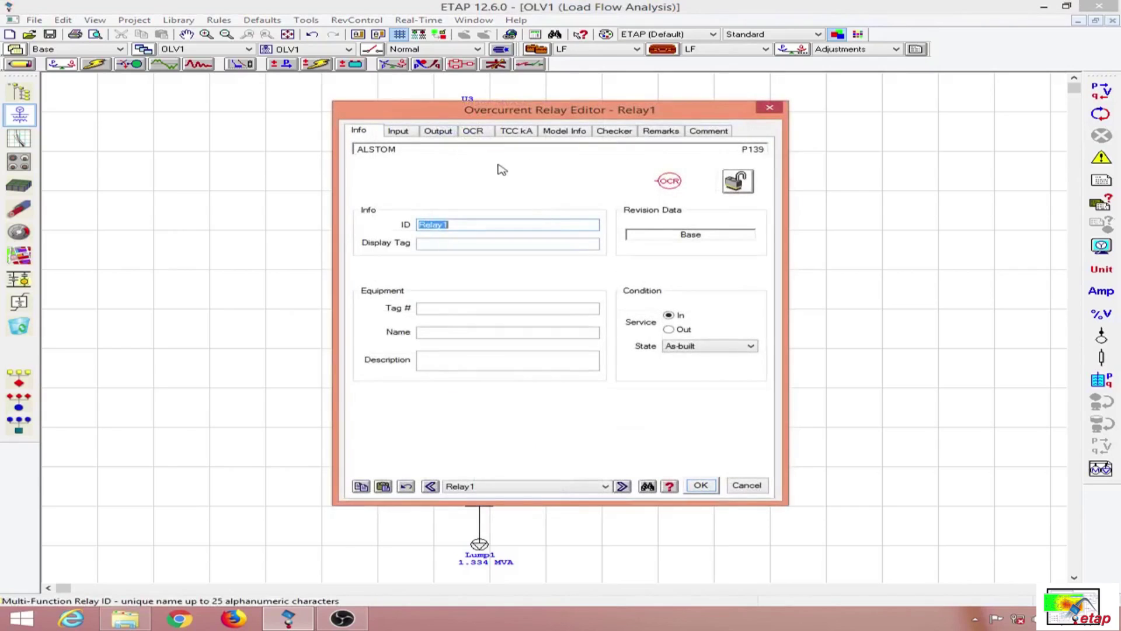
click(439, 130)
click(490, 134)
click(540, 274)
text(1.2)
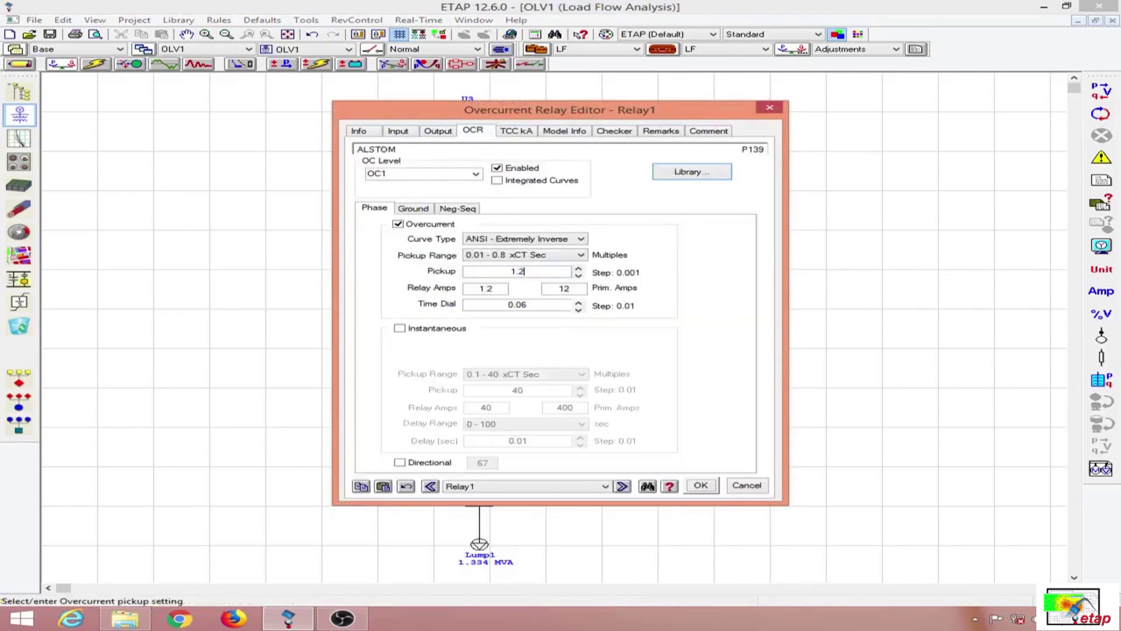
click(564, 238)
click(565, 241)
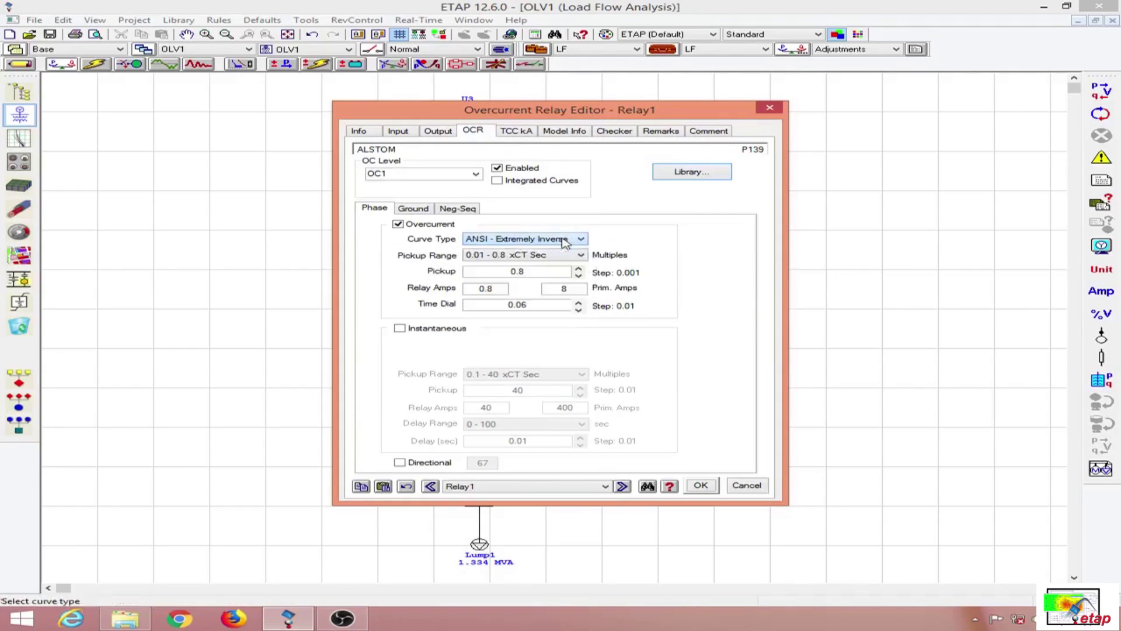
click(570, 256)
click(546, 269)
click(543, 239)
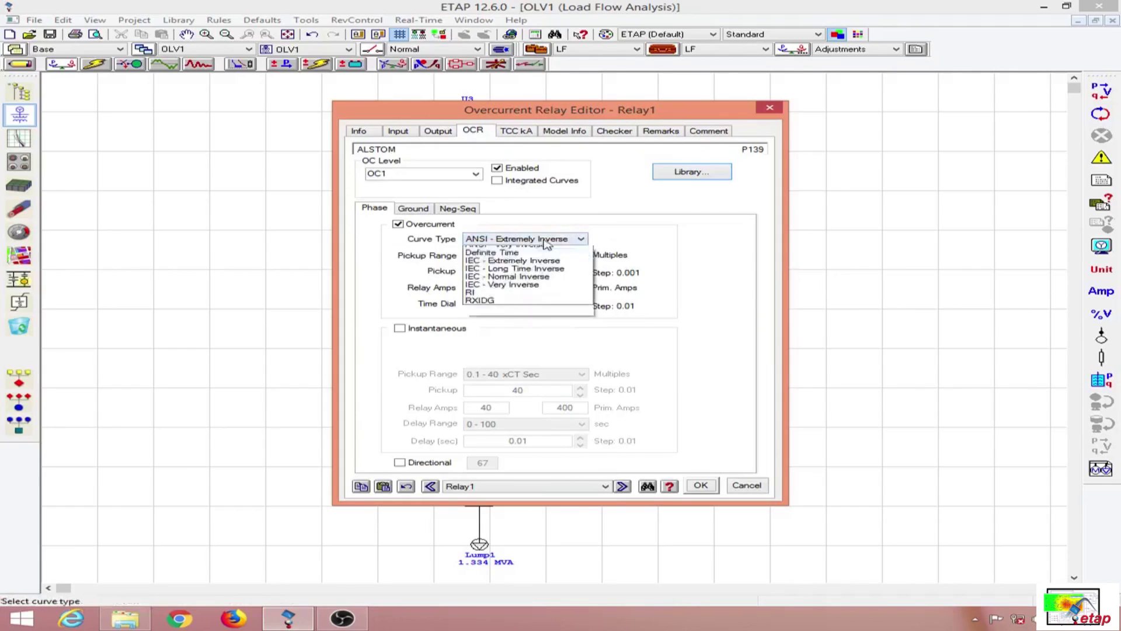
click(534, 274)
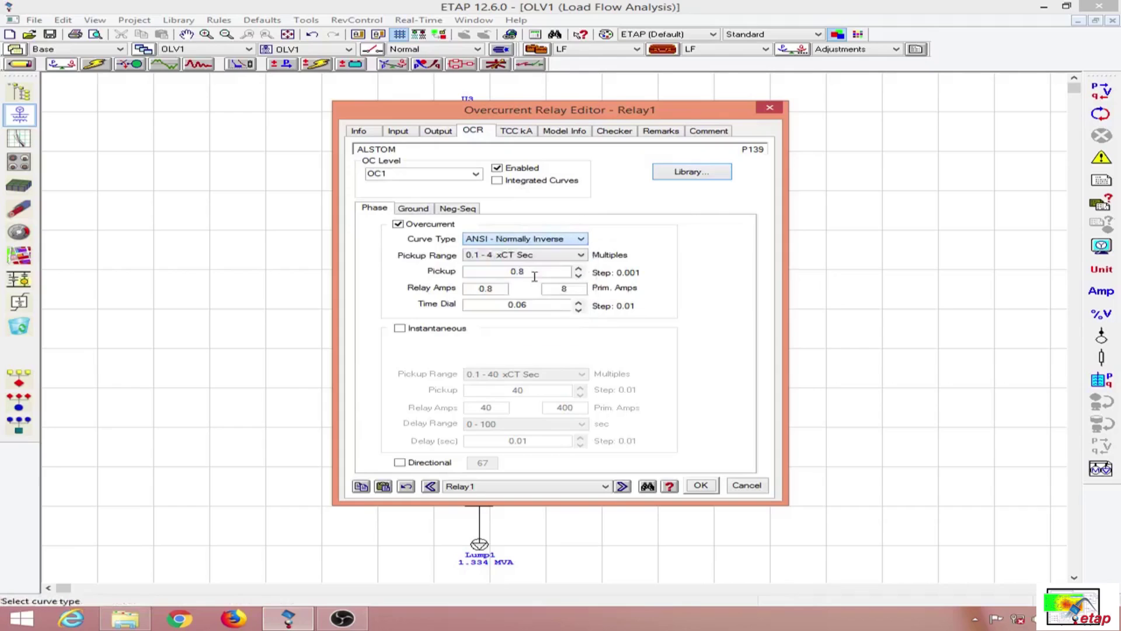
- Set Relay1's phase overcurrent pickup to 1.2 and accept the relay data
click(548, 273)
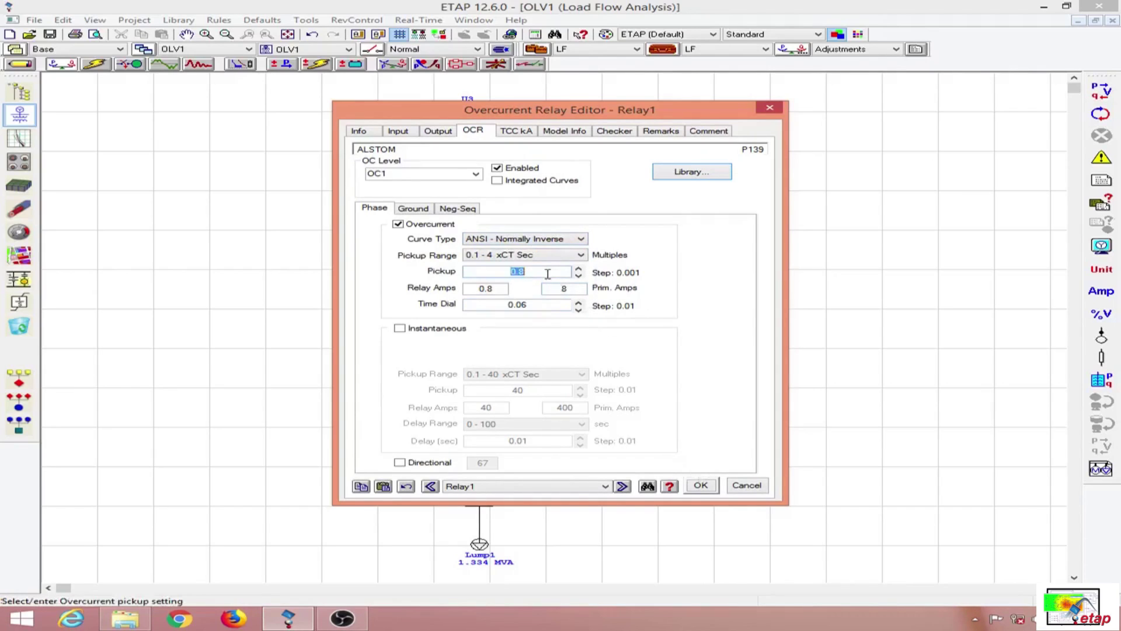
text(1.2)
key(Return)
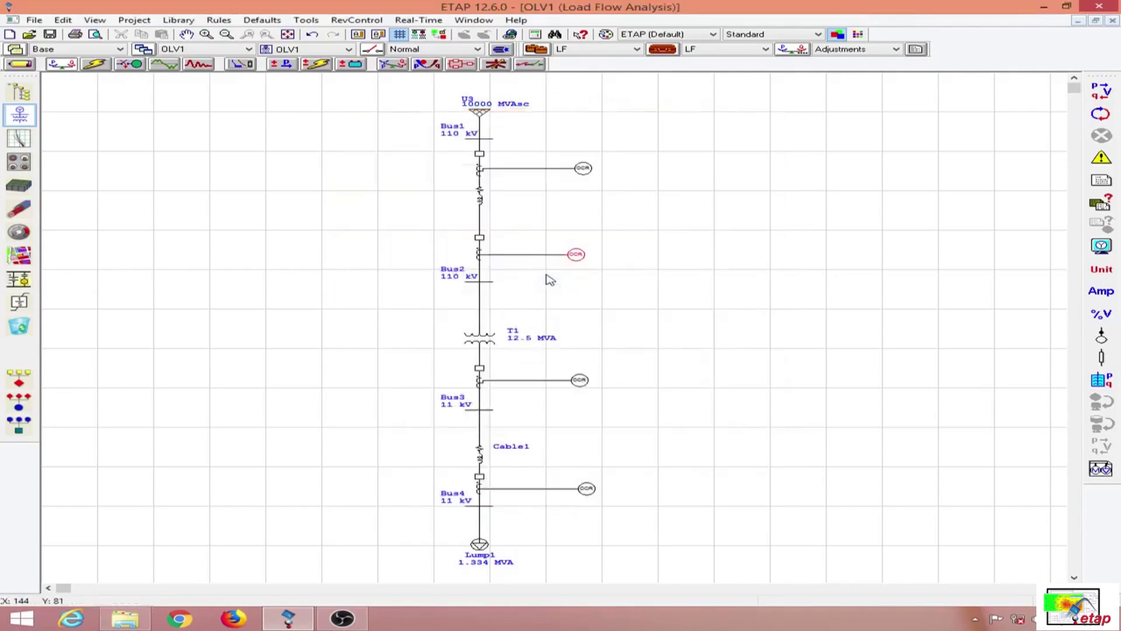
- Check the phase overcurrent settings of Relay1, Relay2 and Relay3 one after another, closing each relay editor
double_click(578, 171)
click(471, 133)
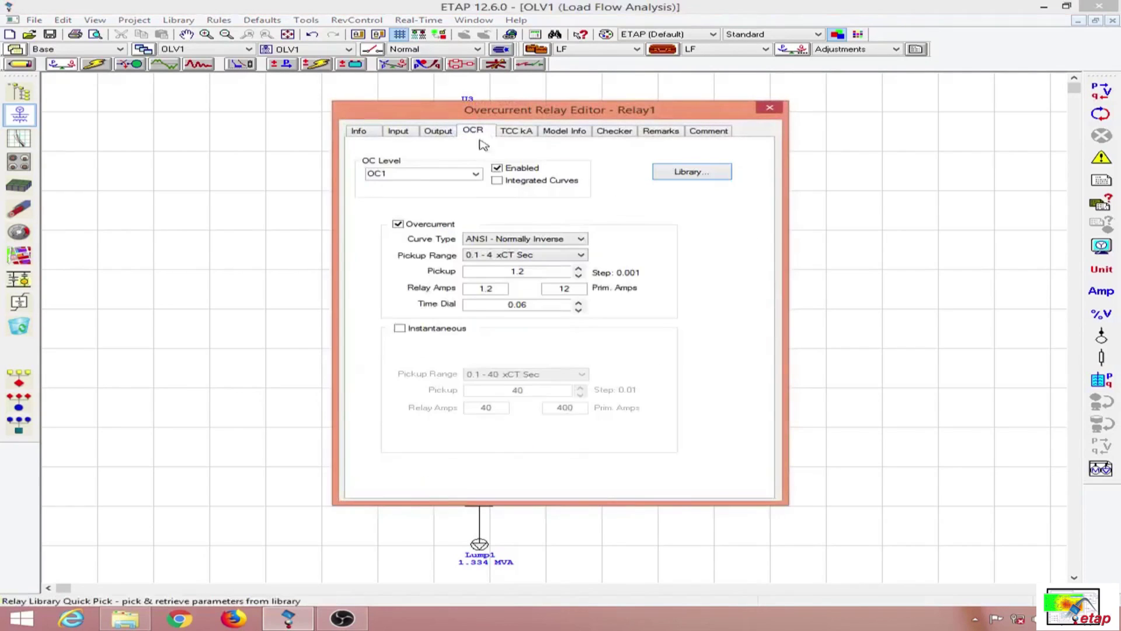
click(779, 109)
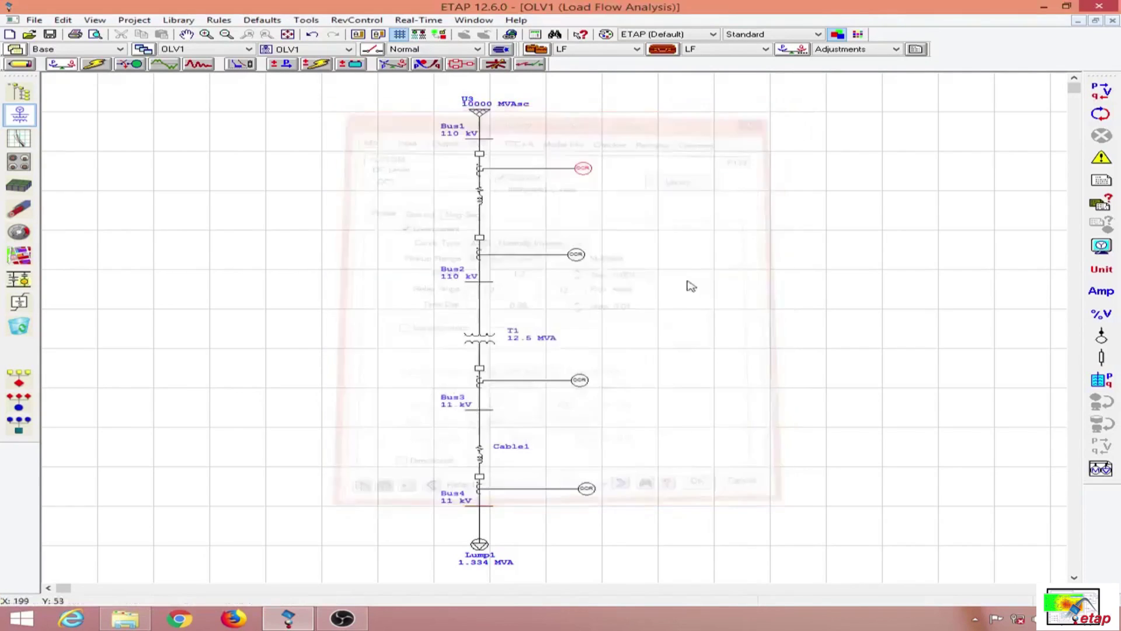
double_click(586, 255)
click(445, 134)
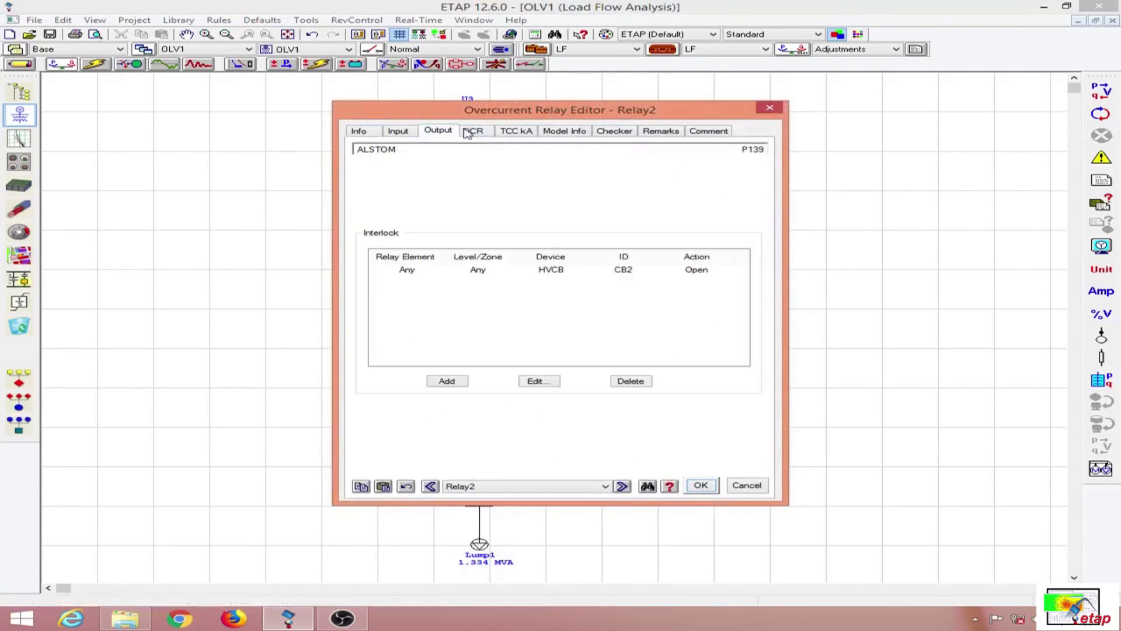
click(473, 131)
click(770, 109)
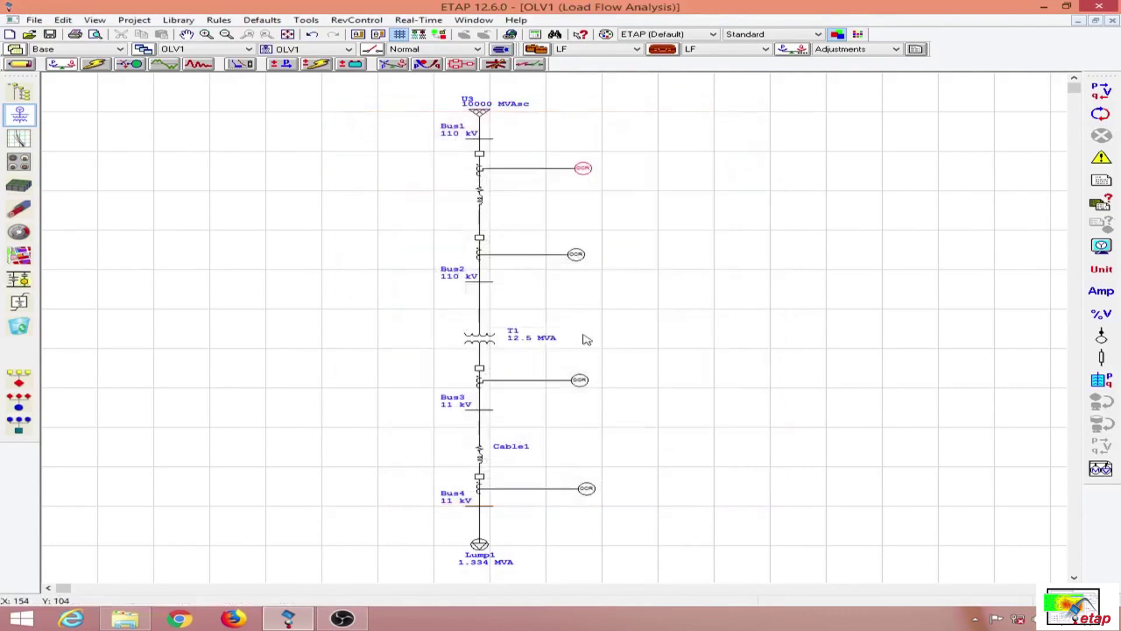
double_click(579, 380)
click(488, 132)
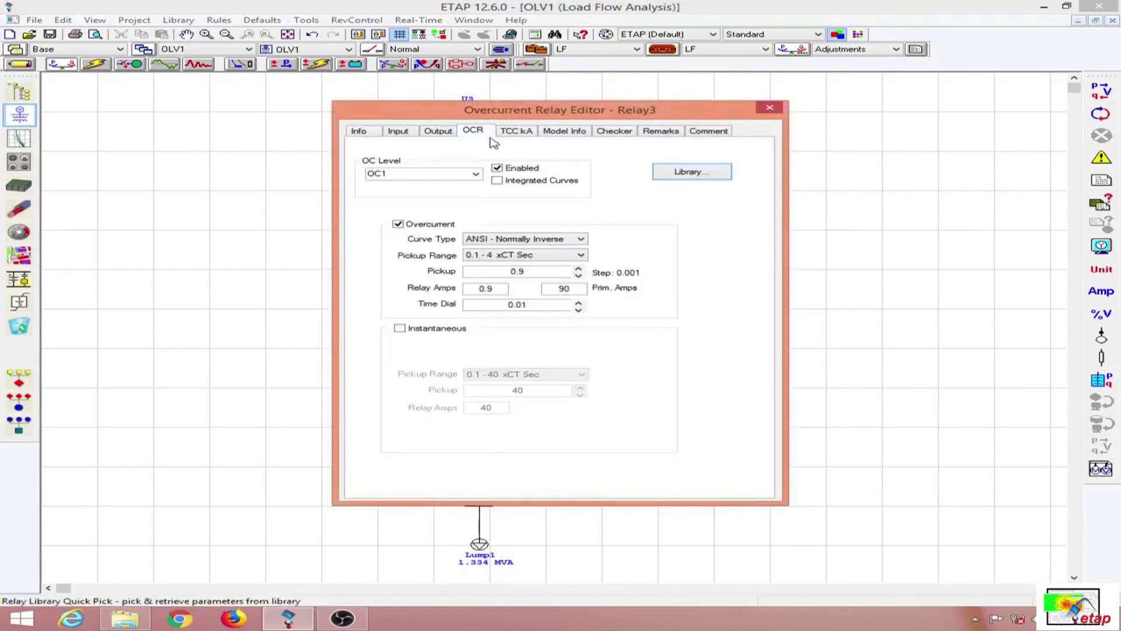
click(769, 110)
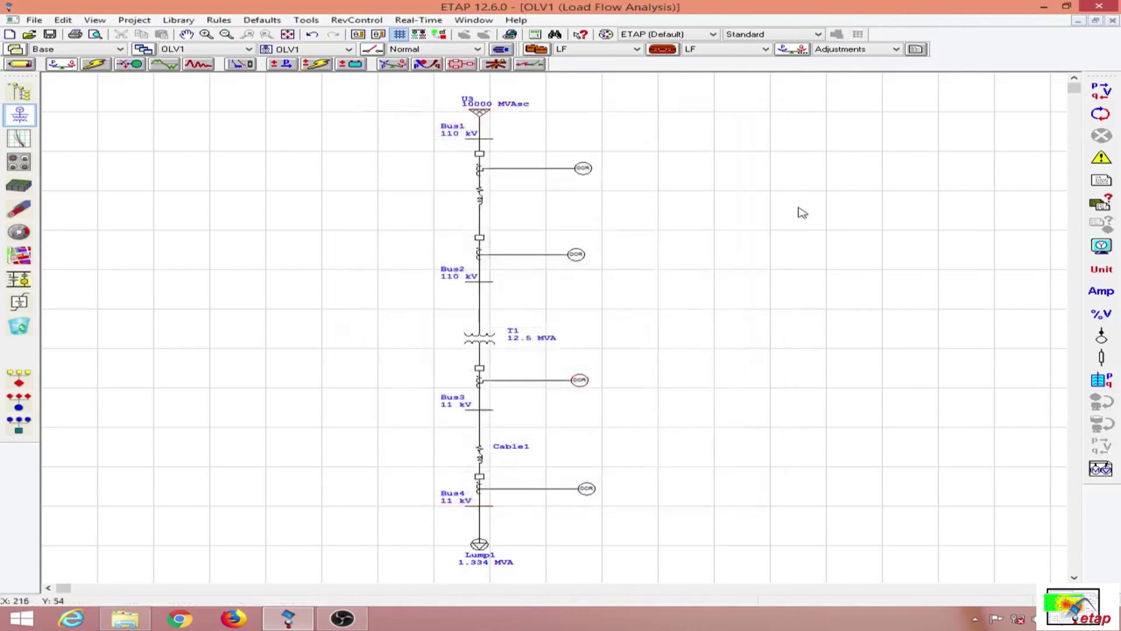
- Select the whole one-line diagram and create a new Star time-current characteristic view from it in protective device coordination mode
drag(376, 91, 633, 576)
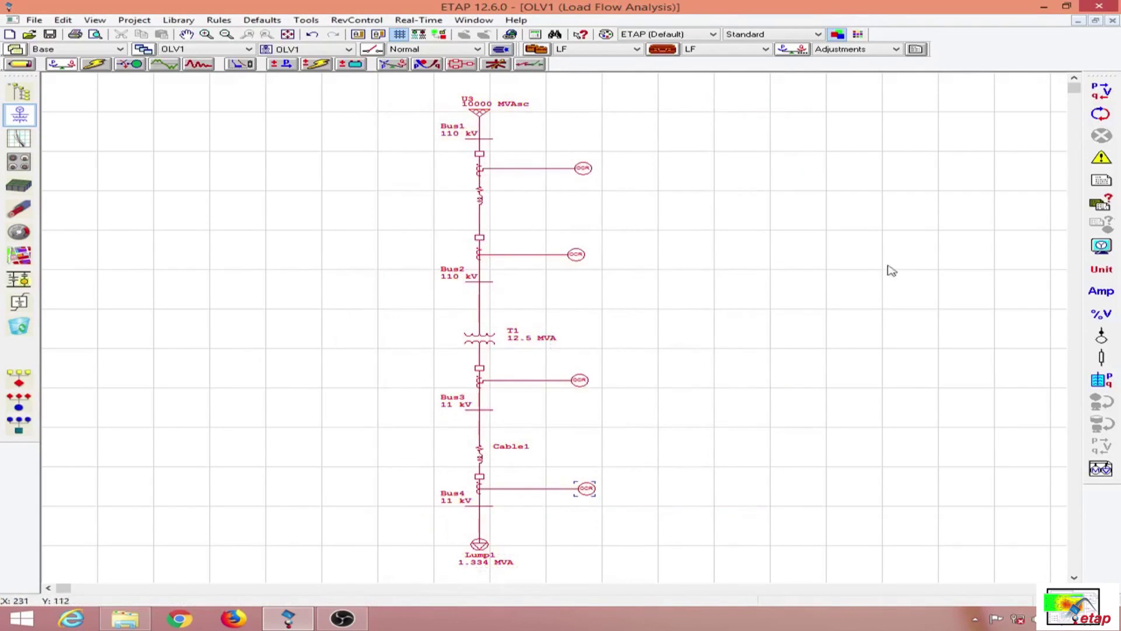
click(239, 64)
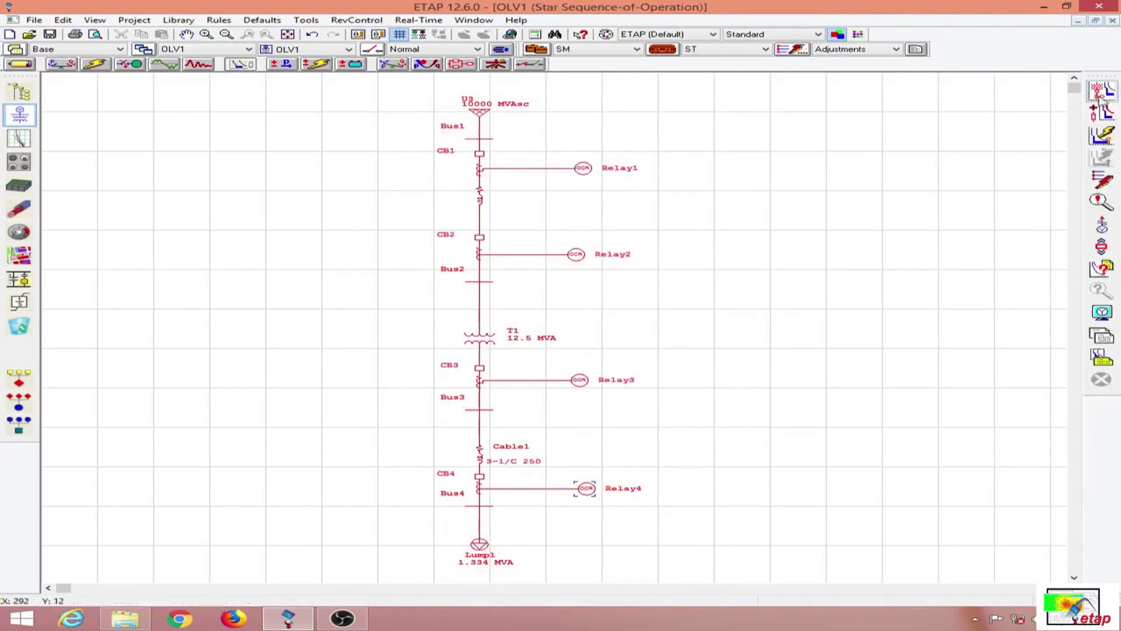
click(1111, 94)
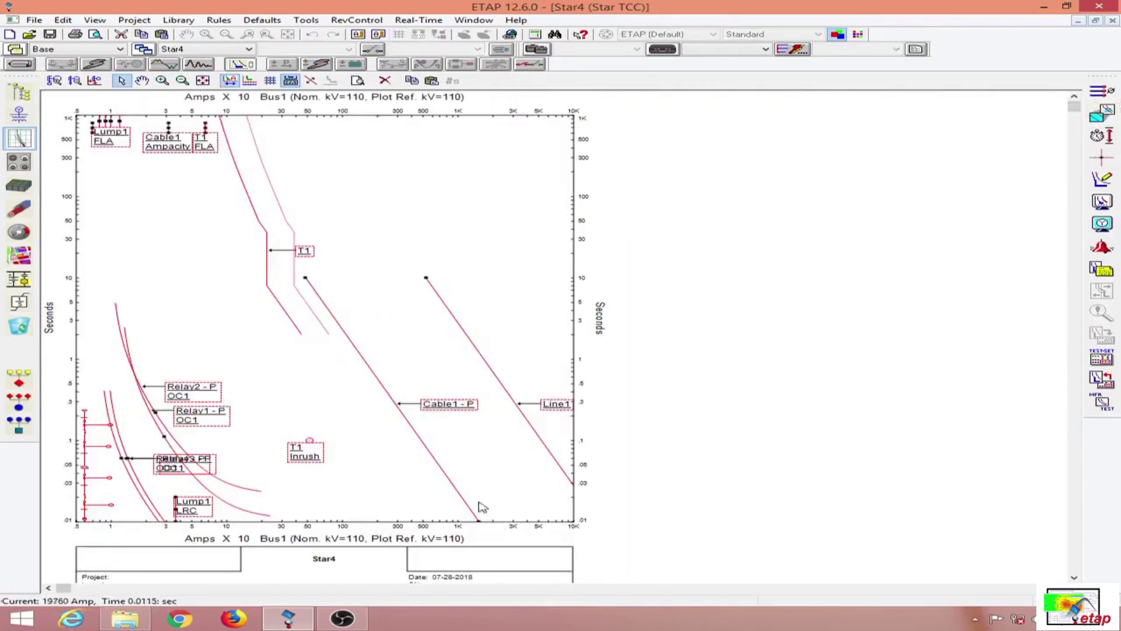
click(398, 263)
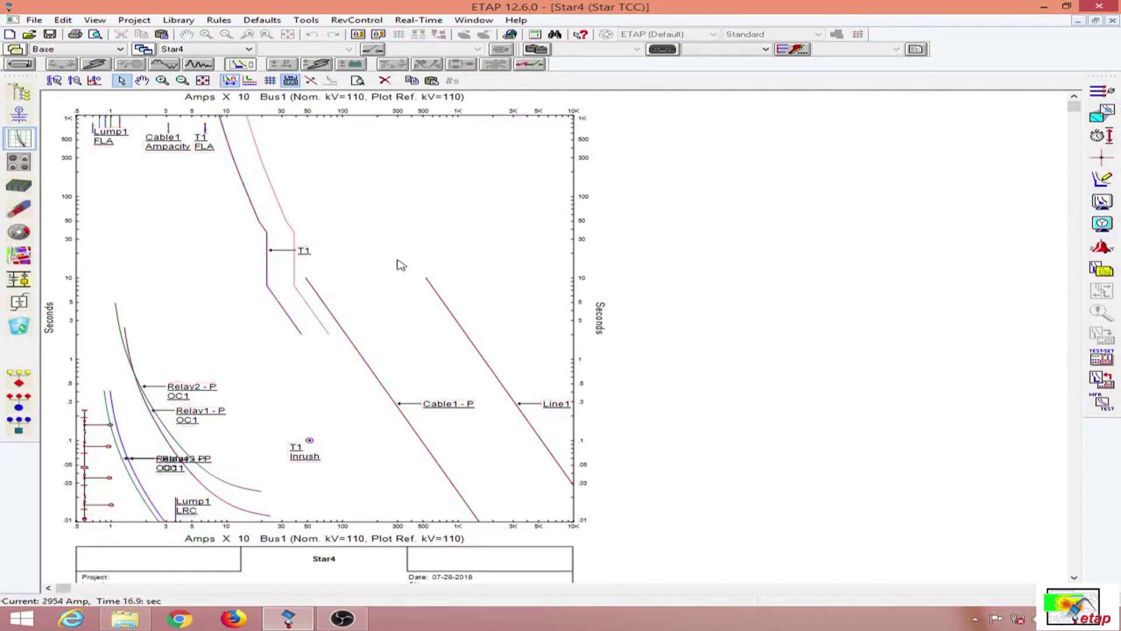
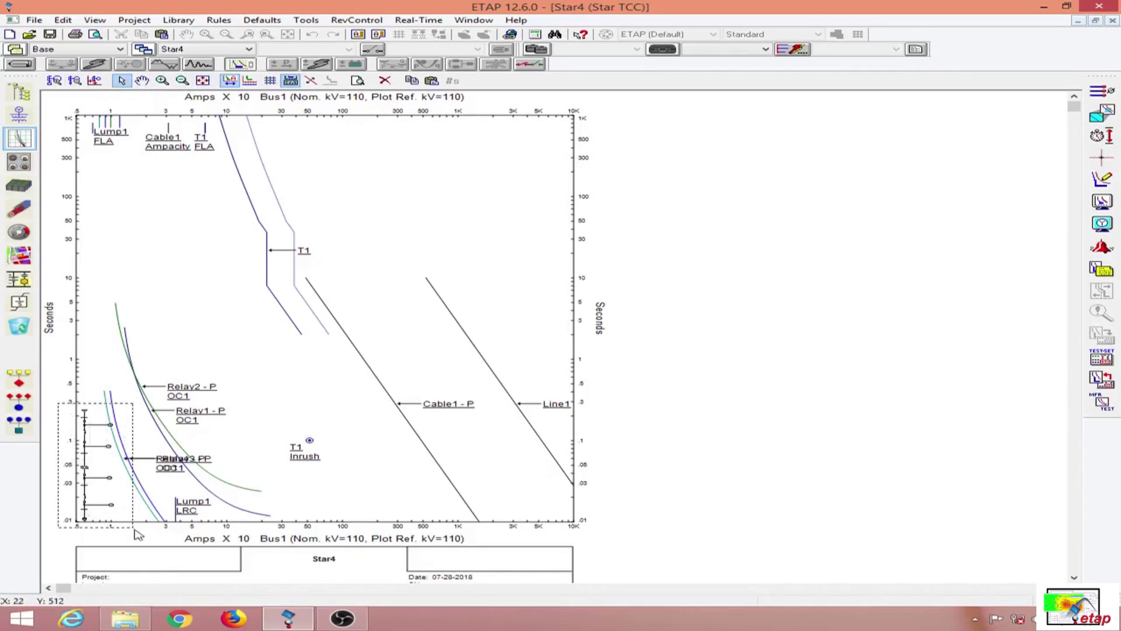
- Move the small one-line diagram off the curve plot into the empty area beside it and enlarge its symbols to a readable size
key(ctrl+a)
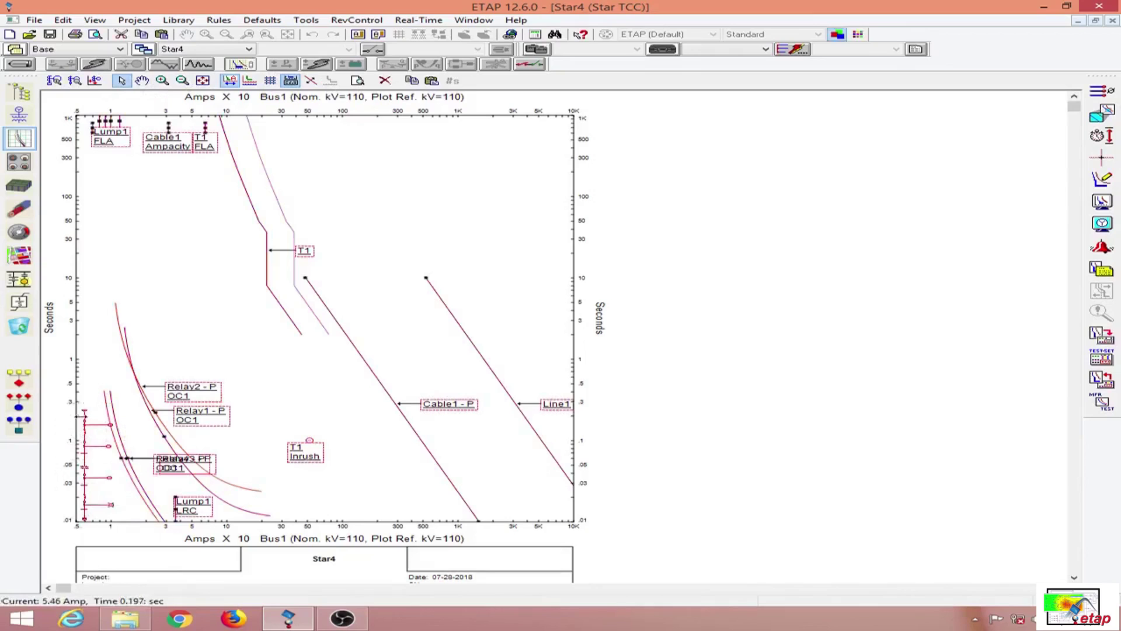
click(83, 416)
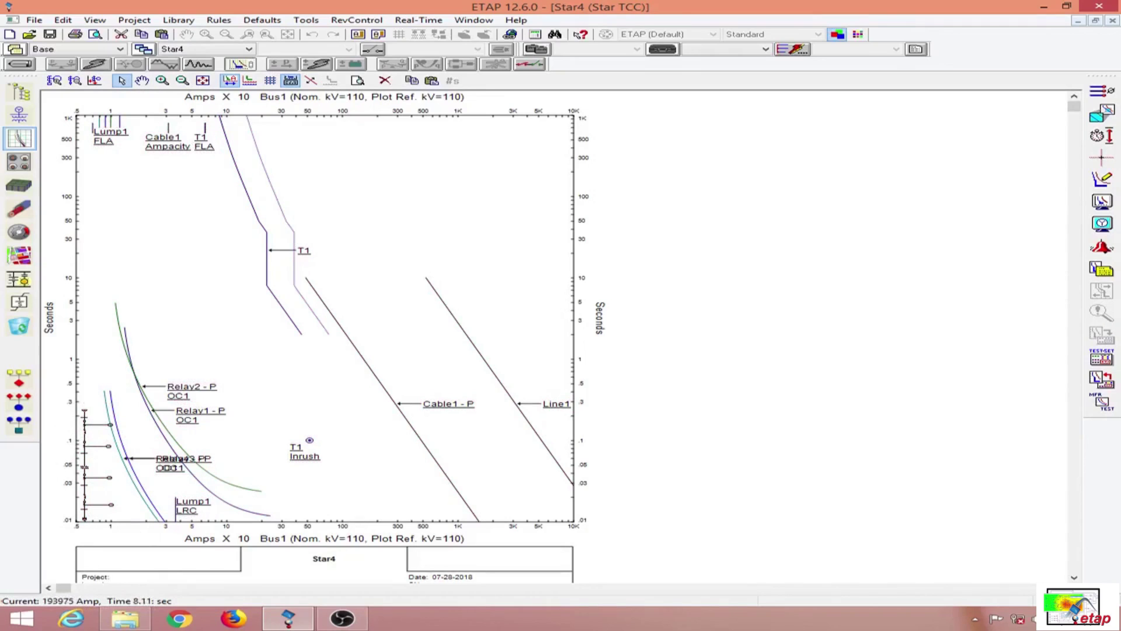
drag(62, 401, 134, 532)
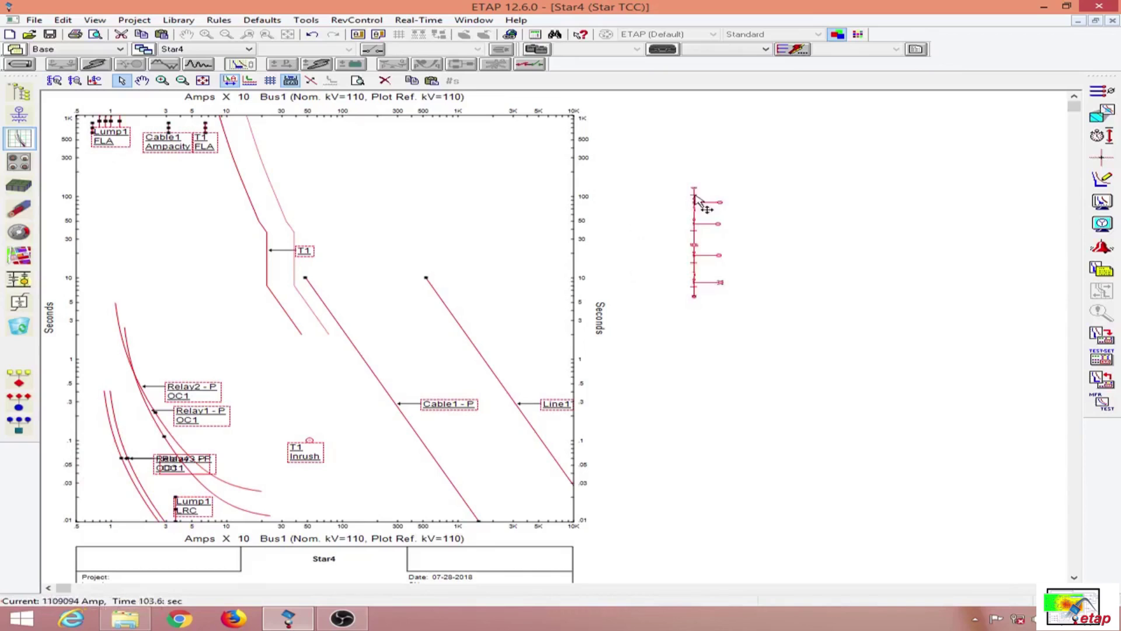
click(53, 83)
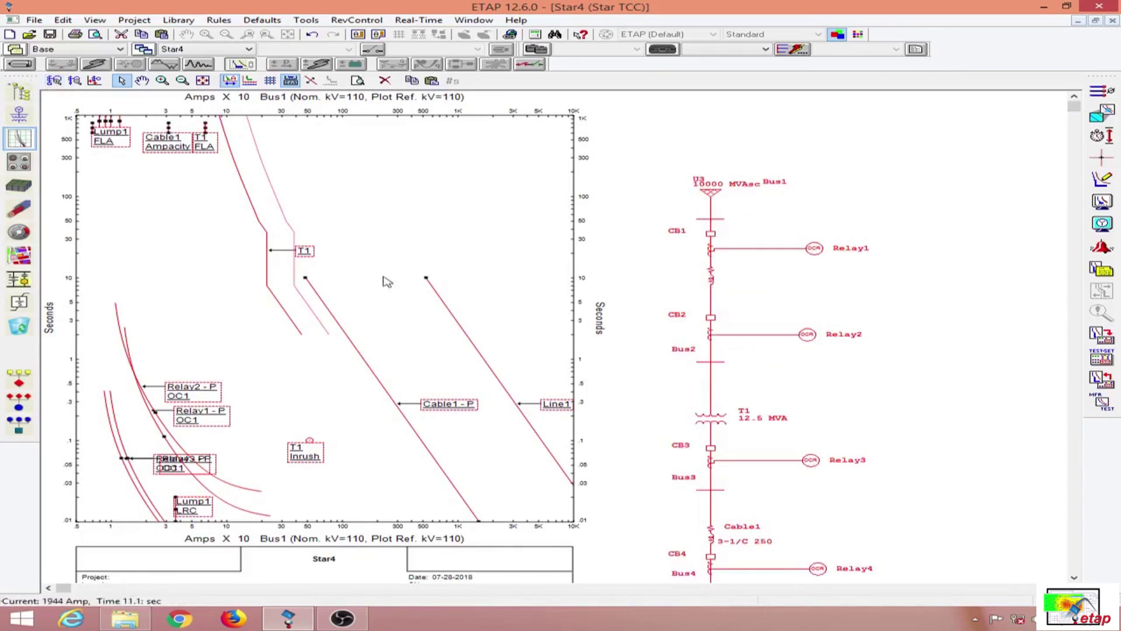
click(74, 80)
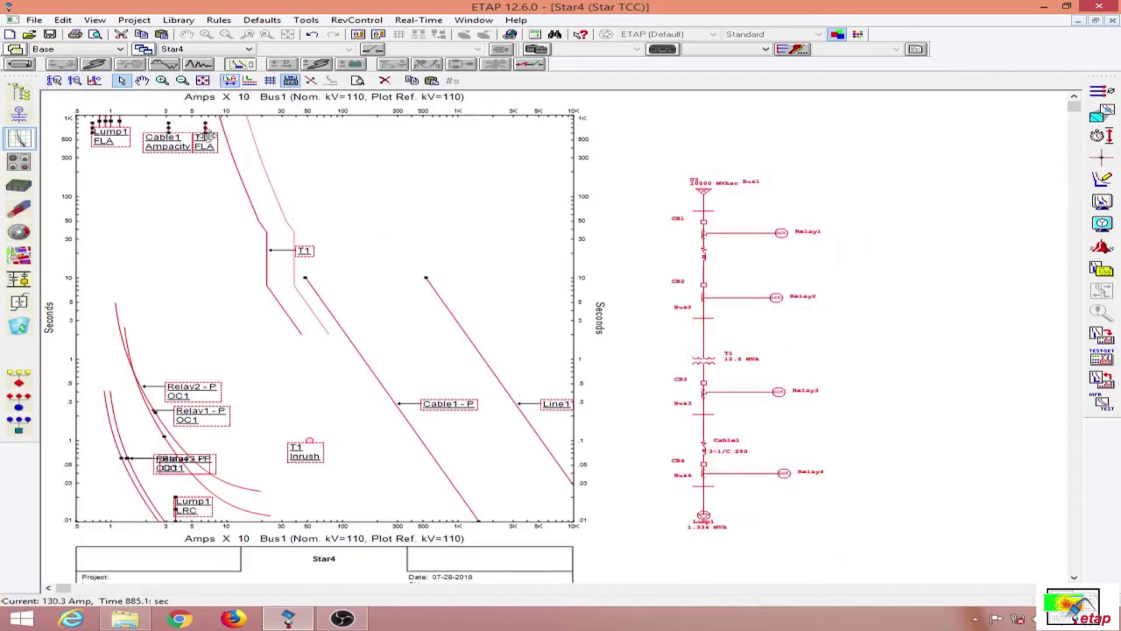
click(289, 227)
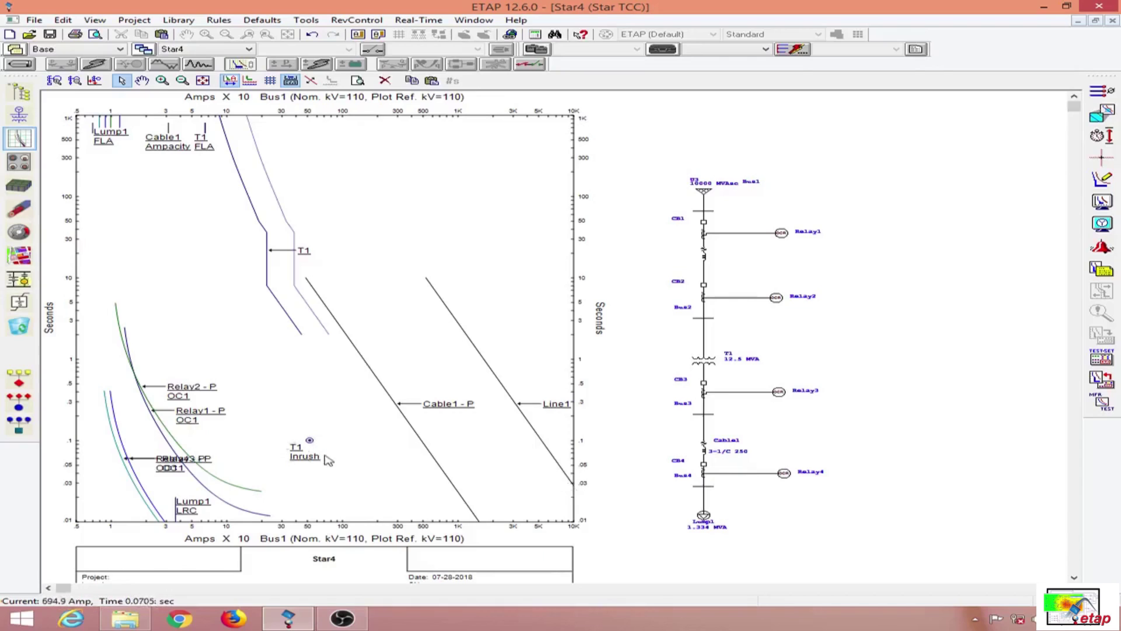
- Read the current and time at a point near the Cable1 curve with the plot crosshair
mouse_move(180, 511)
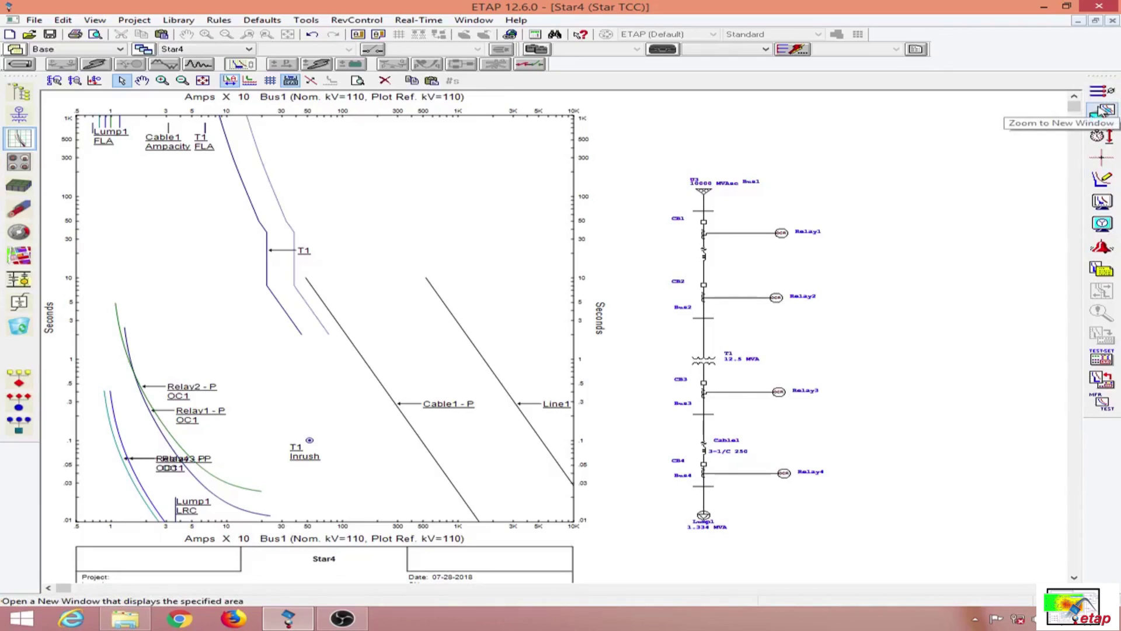
click(1102, 157)
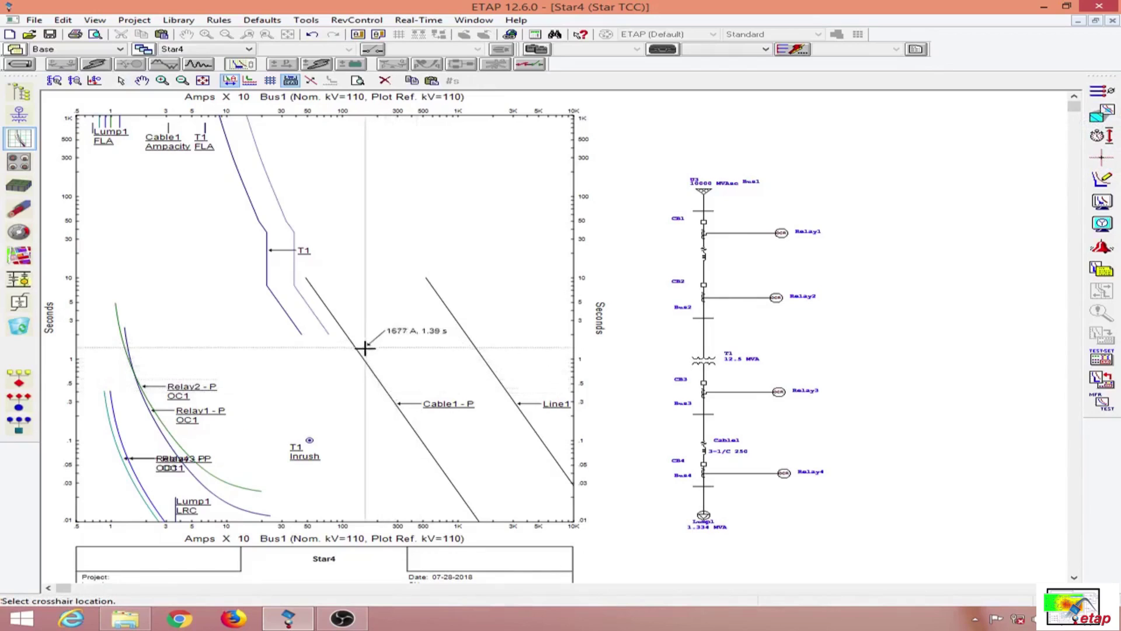
click(393, 390)
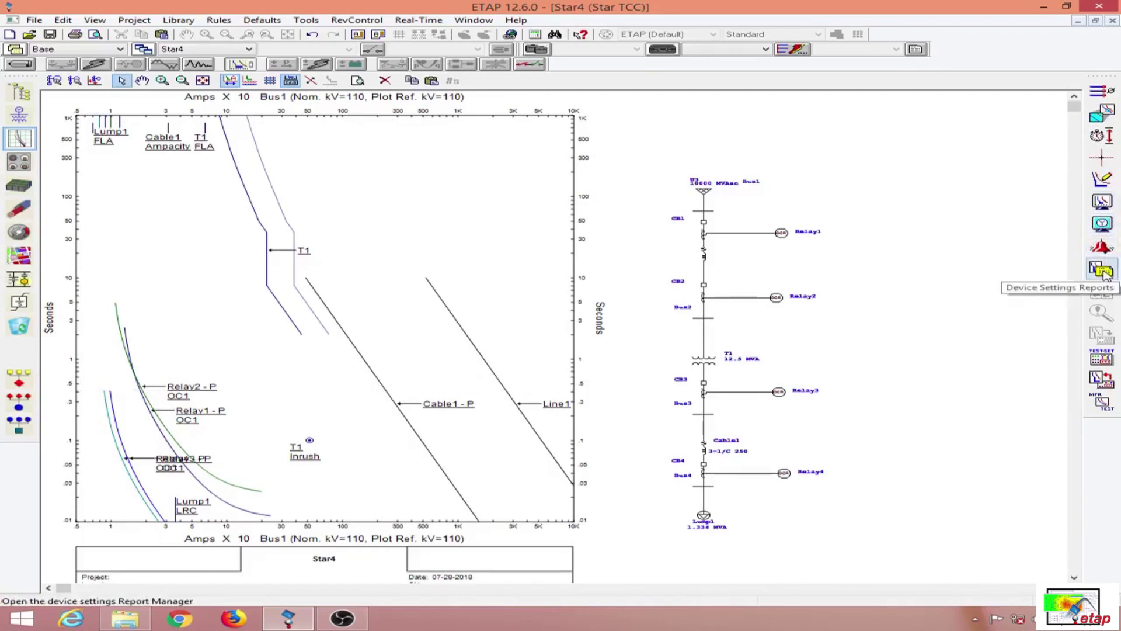
- View the new user curve properties without adding a curve, and briefly show the plot grid before hiding it again
click(1106, 180)
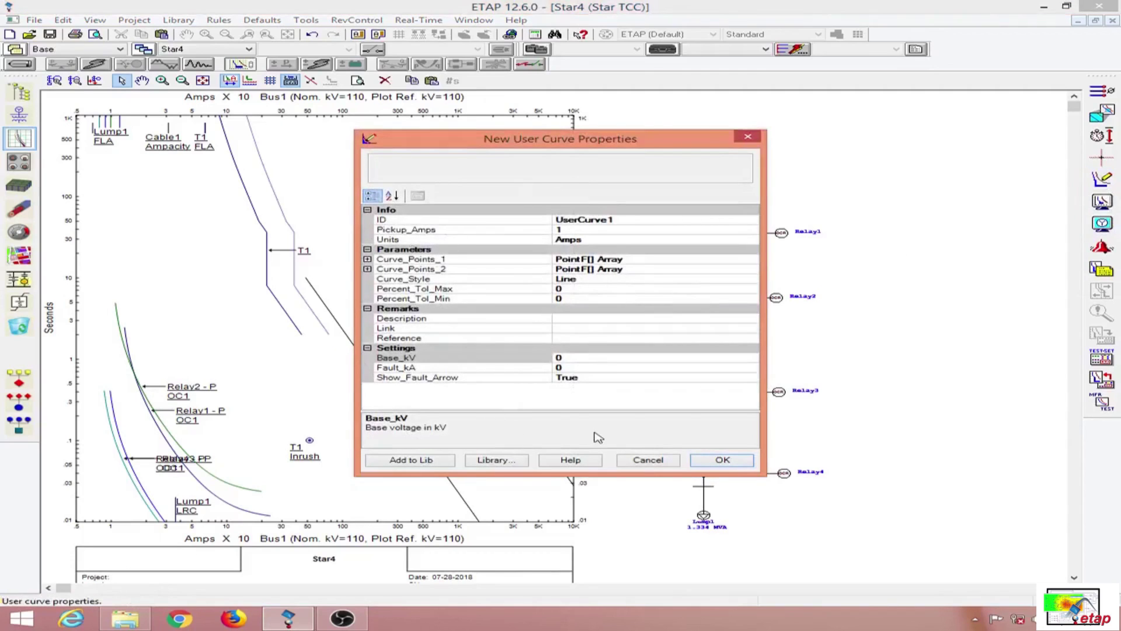
click(750, 138)
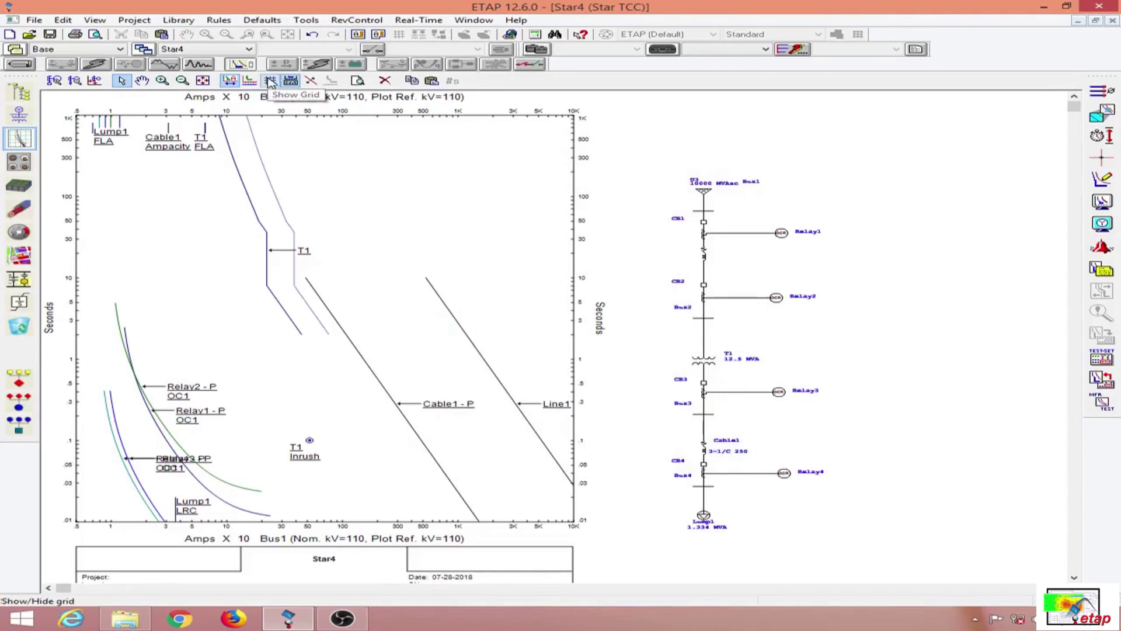
click(270, 81)
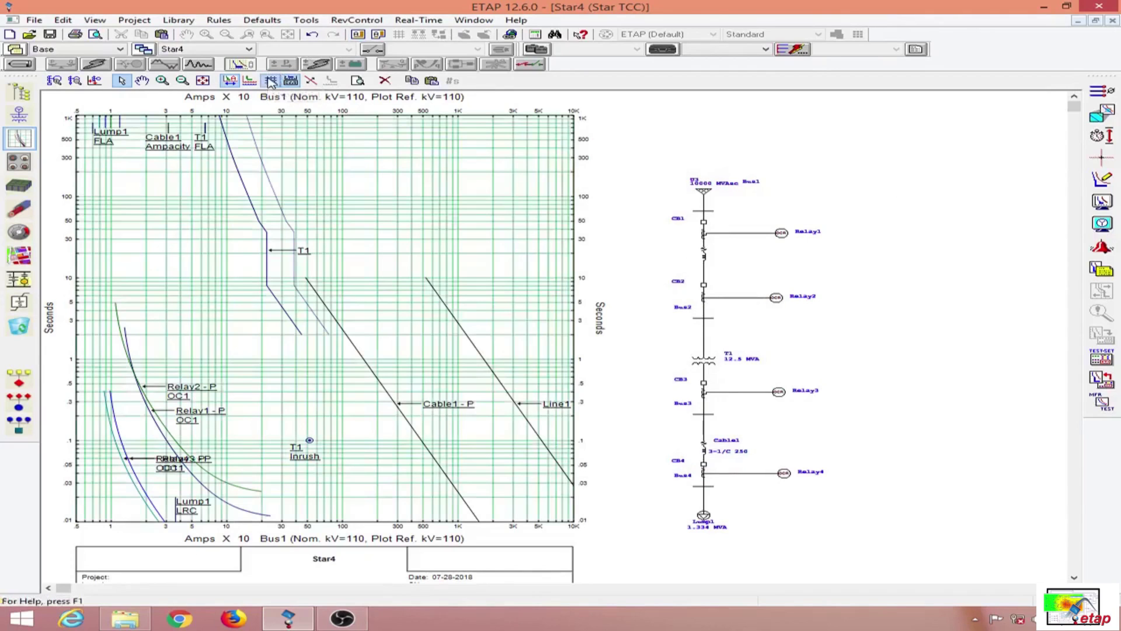
click(271, 82)
- Review the Star4 plot's axis, general, grid, legend and device options without changes, and return to the one-line diagram
right_click(299, 187)
click(367, 195)
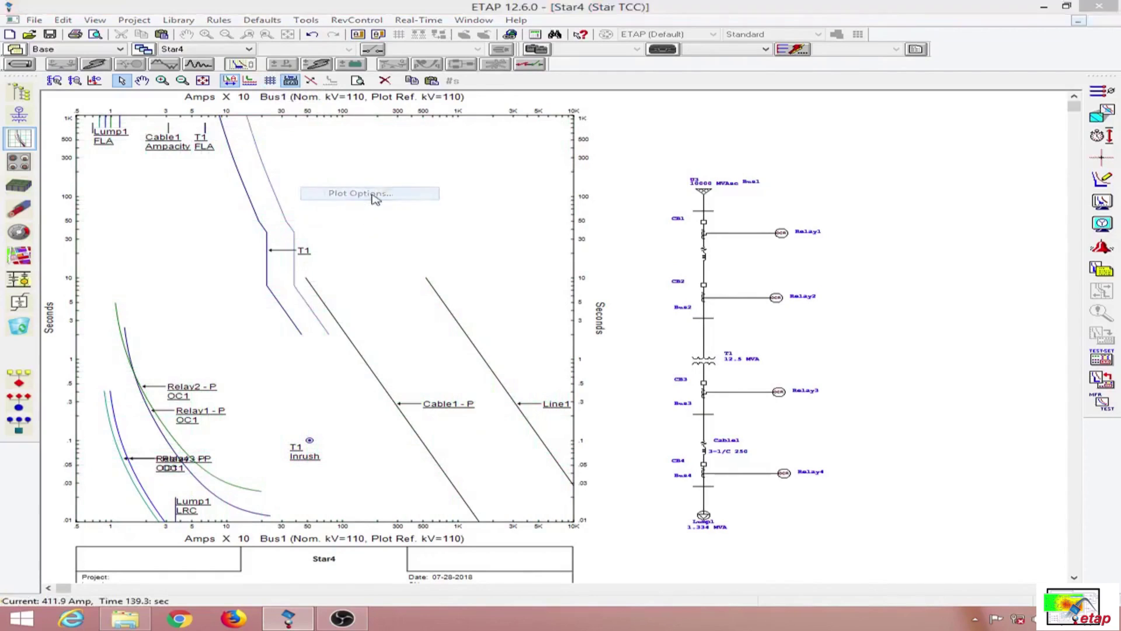
click(68, 24)
click(28, 24)
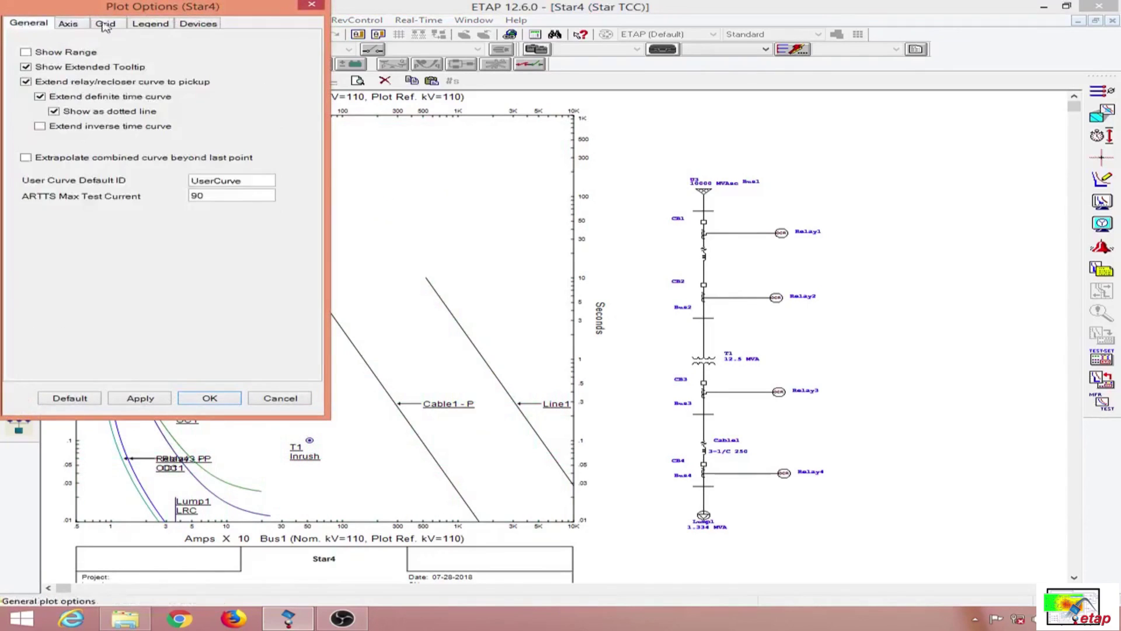
click(106, 23)
click(150, 23)
click(198, 24)
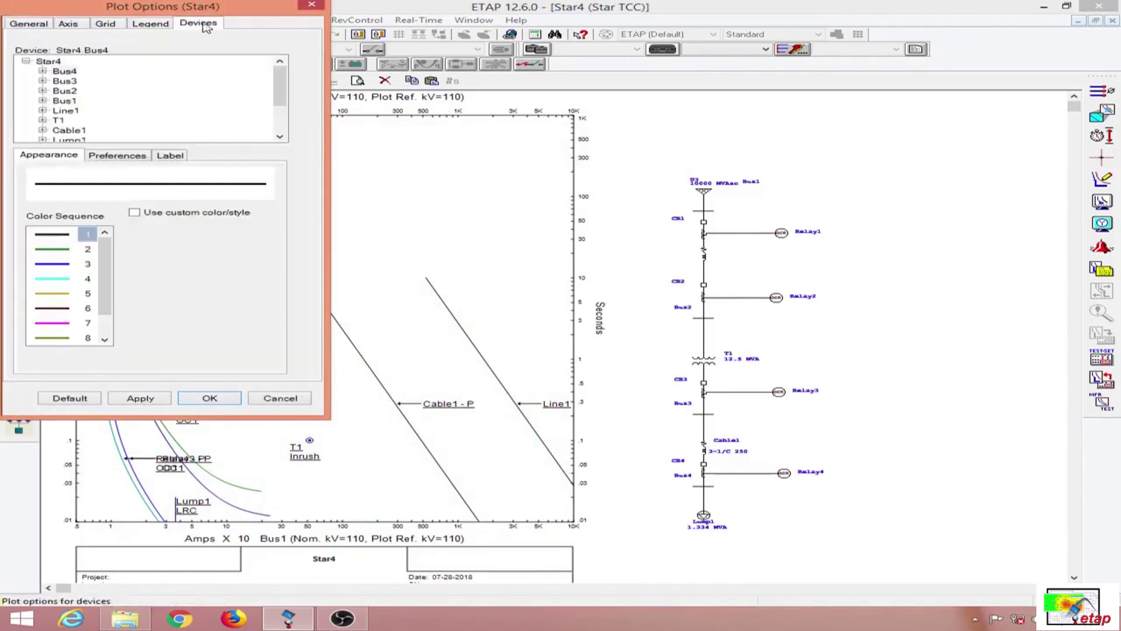
click(312, 6)
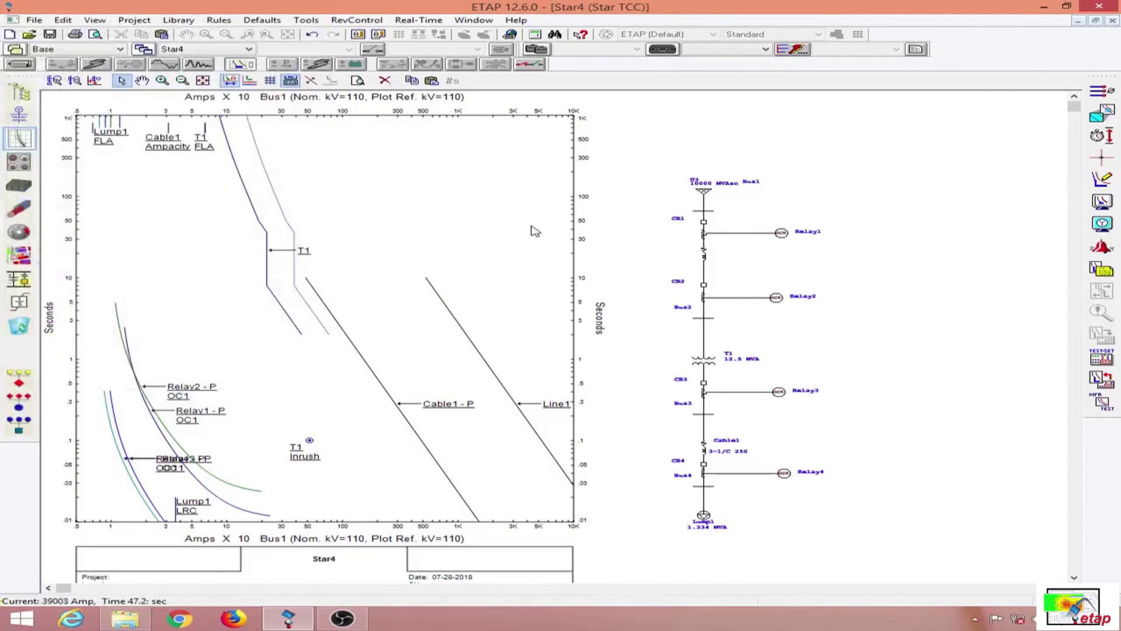
click(1111, 21)
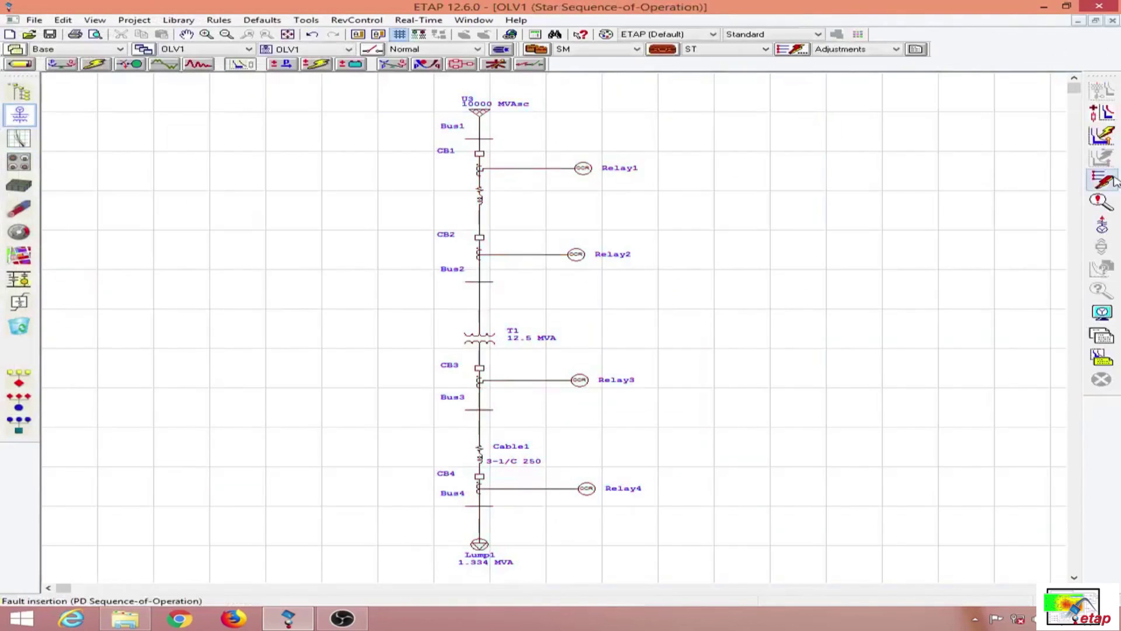
- Simulate the protective-device sequence of operation for a fault at Bus4, and plot the normalized time-current curves of the whole one-line diagram
click(1111, 179)
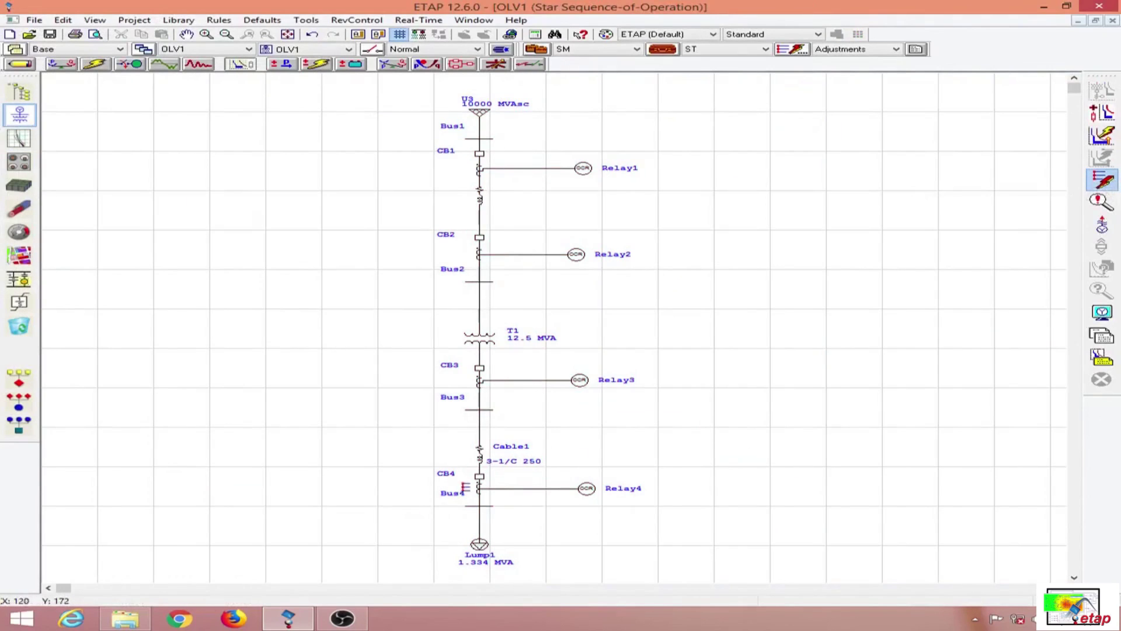
click(561, 377)
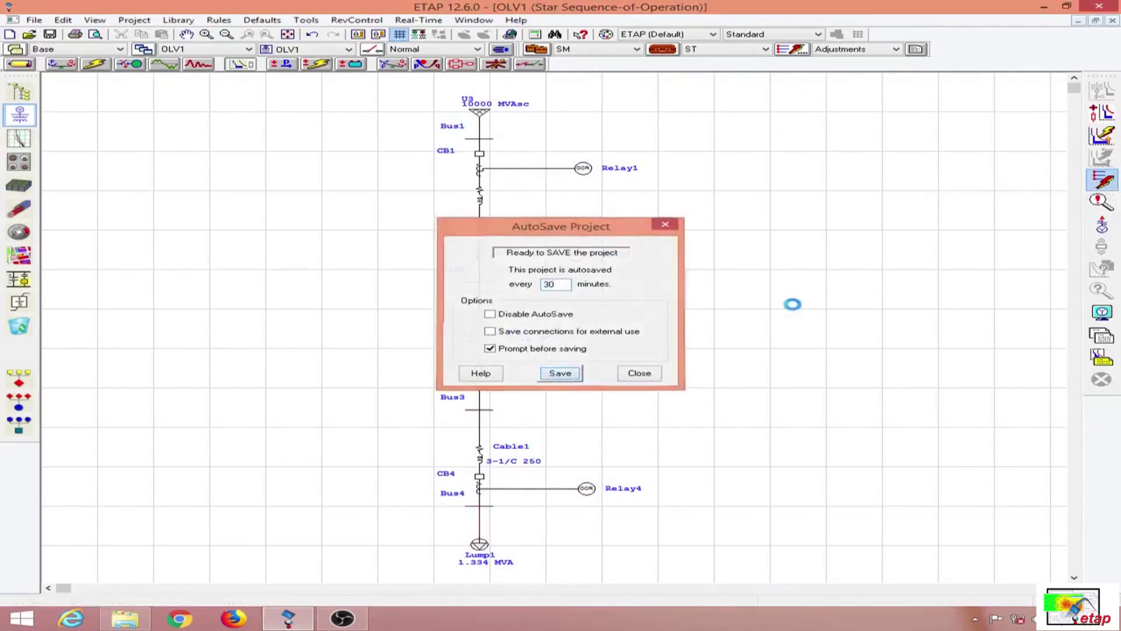
click(484, 500)
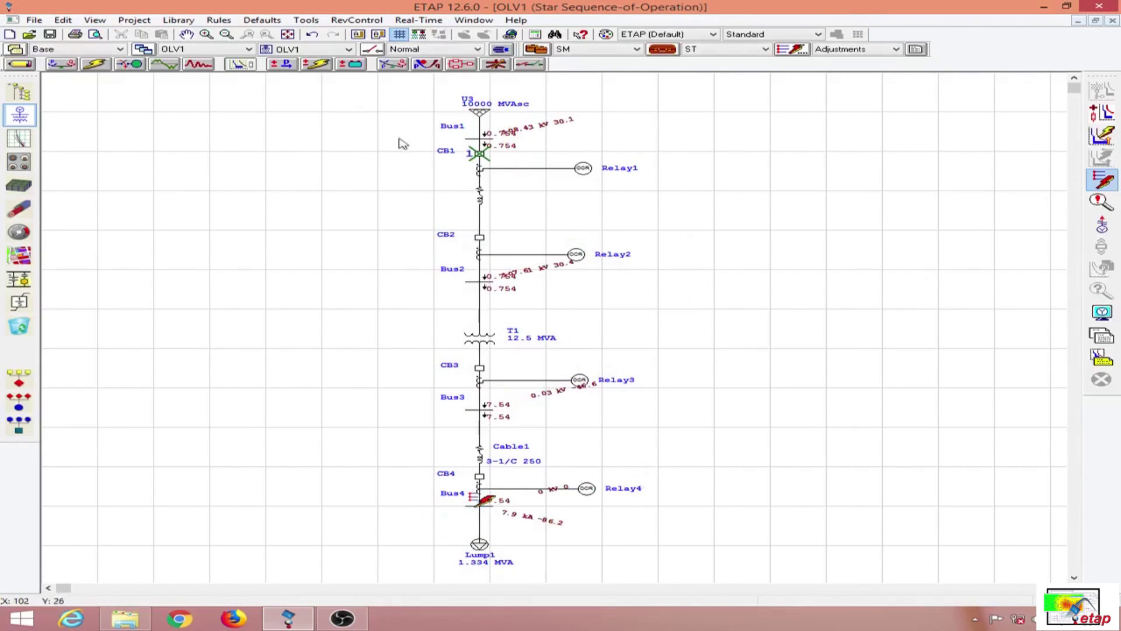
drag(376, 95, 724, 574)
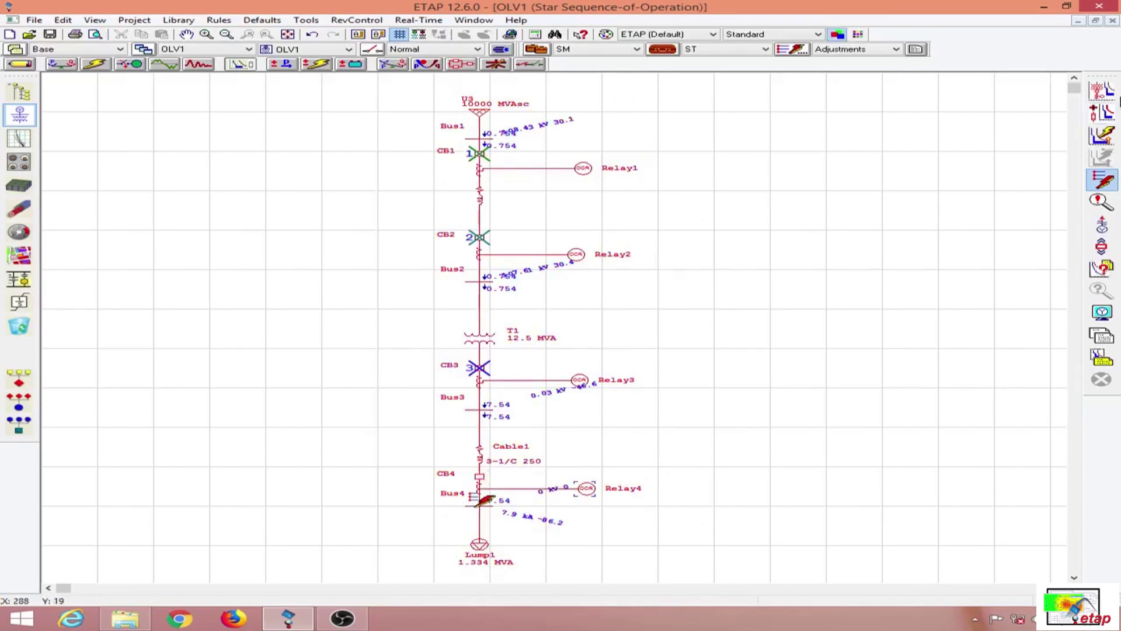
click(1102, 90)
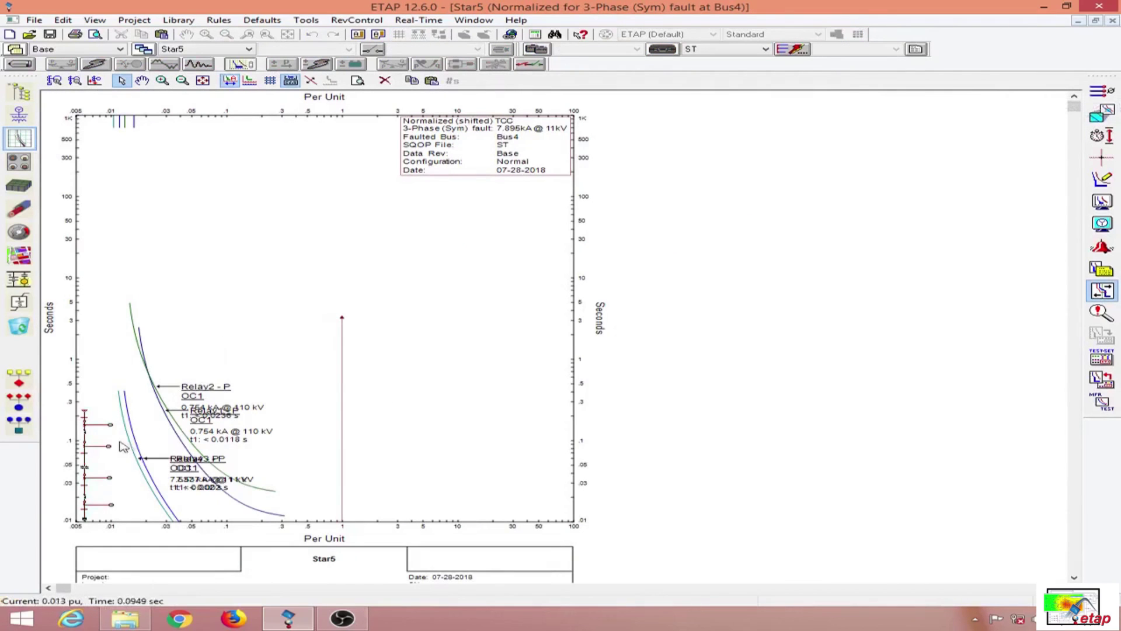
- Move the small one-line diagram off the normalized plot into the empty area beside it and enlarge its symbols to a readable size
drag(65, 399, 117, 521)
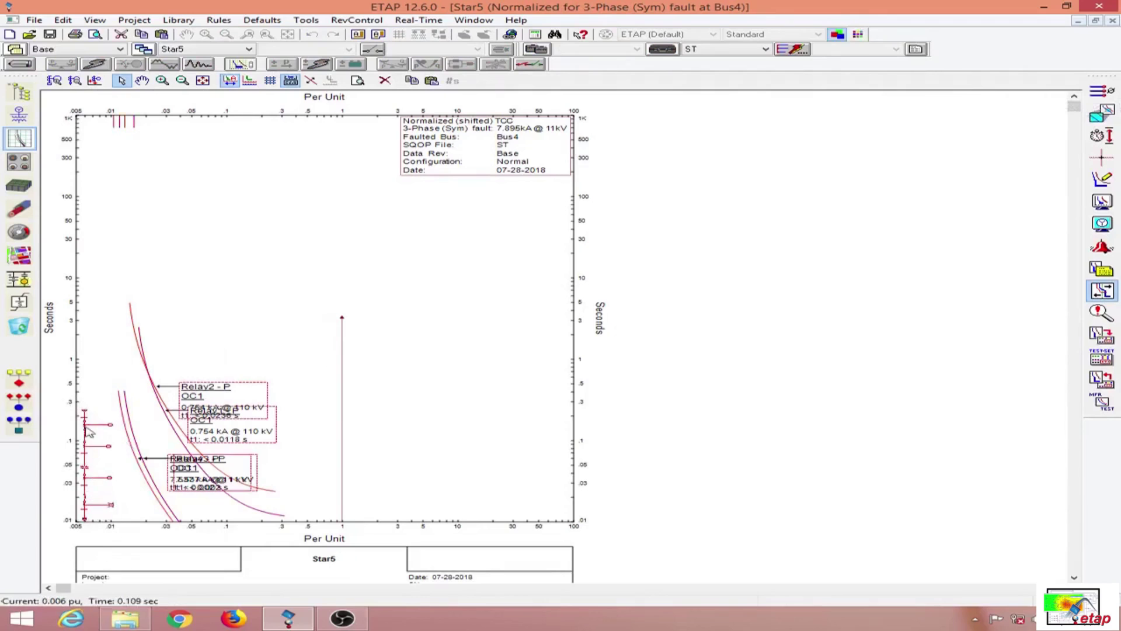
drag(87, 417, 712, 194)
drag(709, 244, 707, 244)
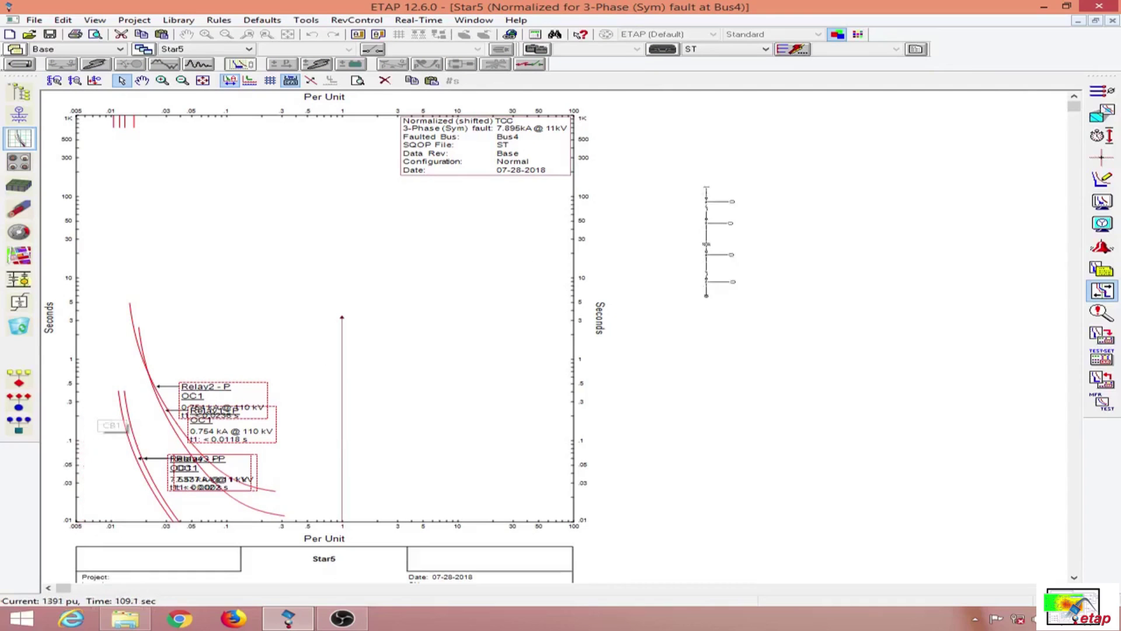
click(56, 81)
click(55, 81)
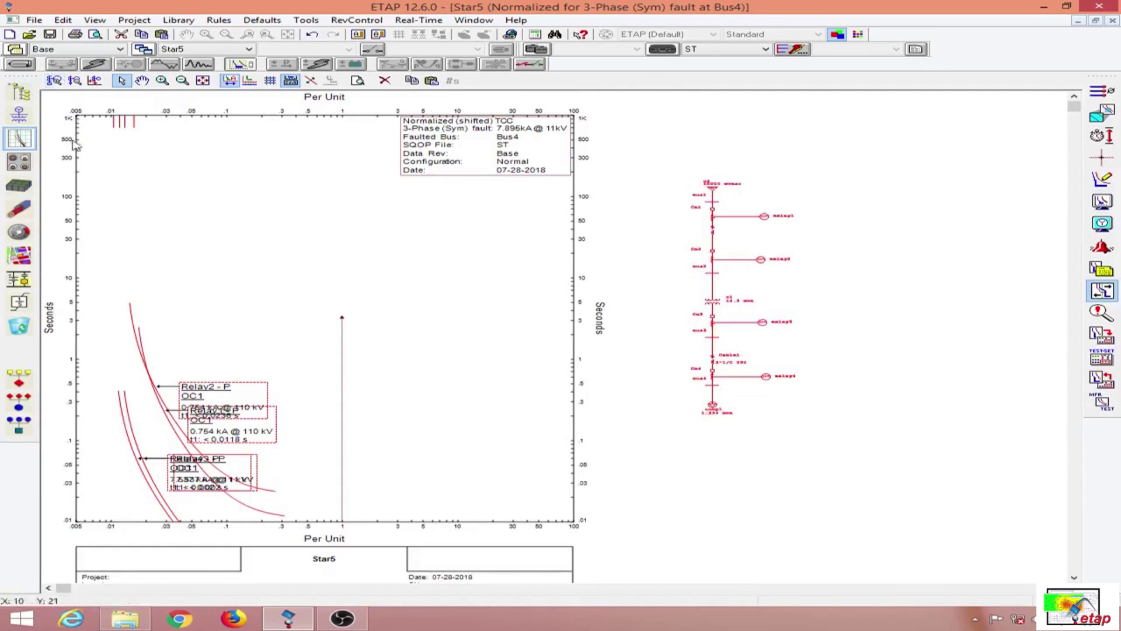
click(56, 82)
click(54, 87)
- Spread the overlapping Relay1, Relay2, Relay3 and Relay4 curve labels apart into the empty space of the normalized plot
drag(226, 401, 273, 223)
drag(338, 264, 370, 240)
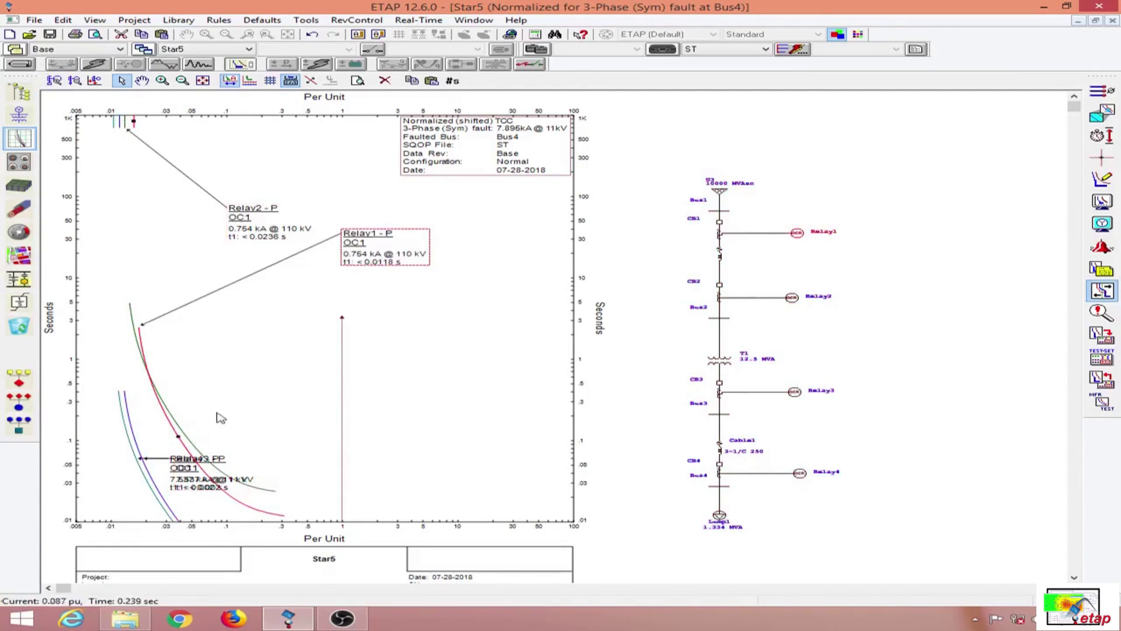
drag(195, 468, 435, 357)
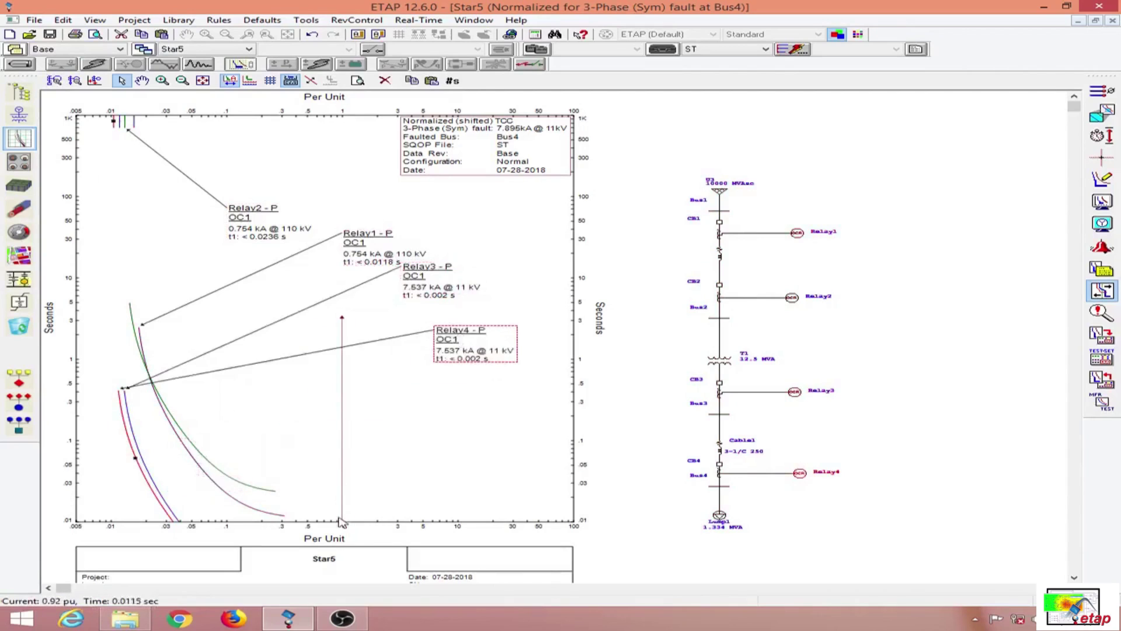
mouse_move(344, 323)
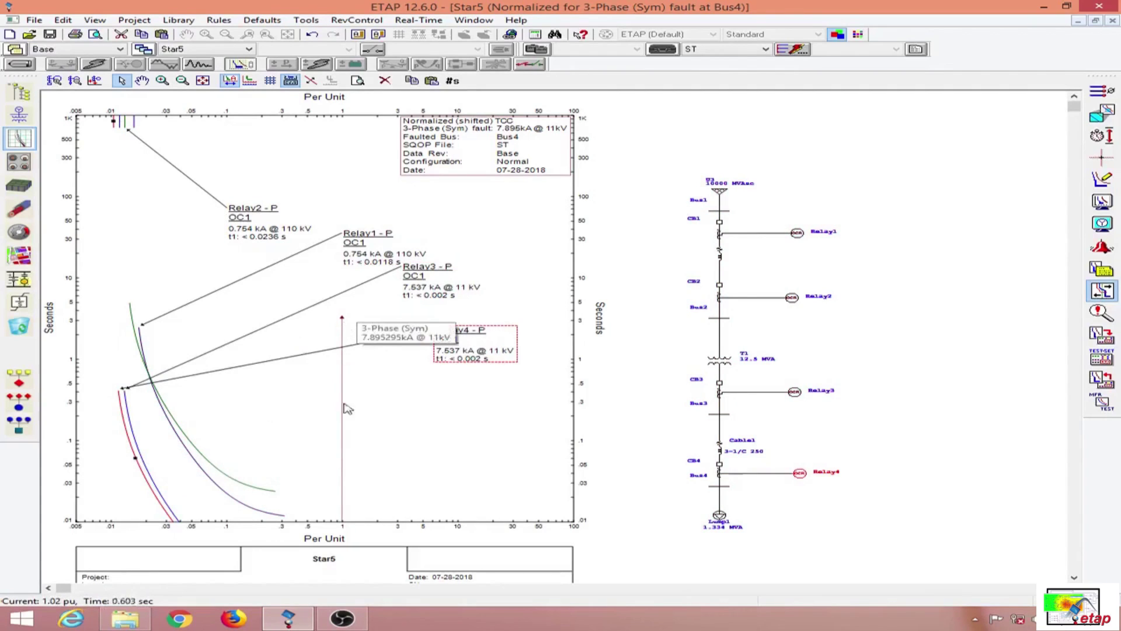
click(387, 439)
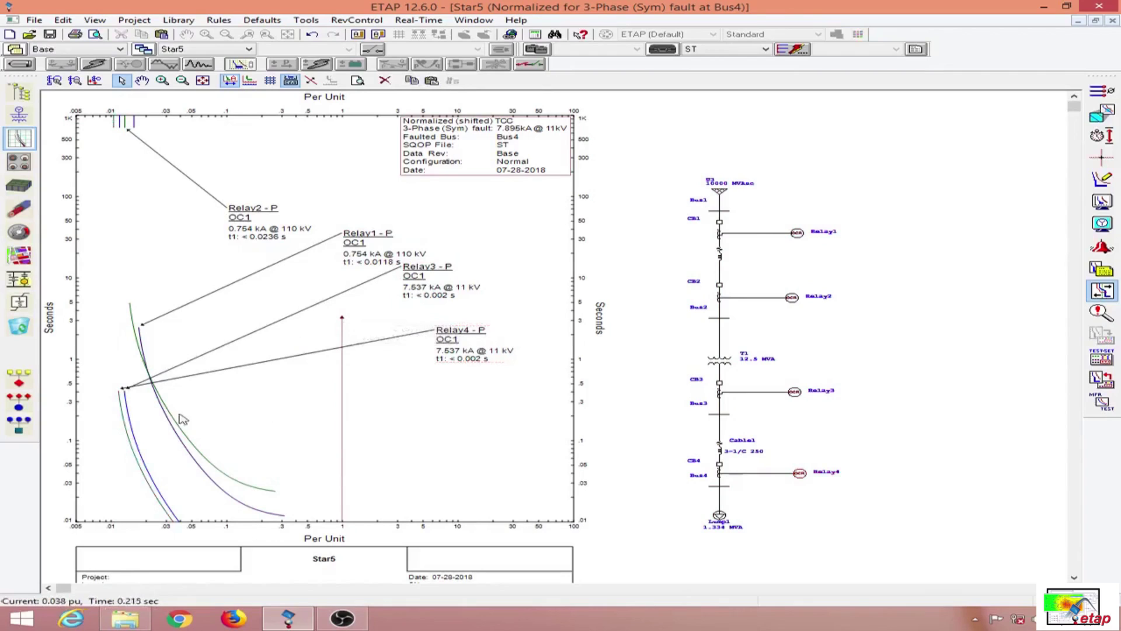
- Raise the Relay4 curve to a time dial of 1.02 and the Relay3 curve just above it, at about 0.34 s for 7.537 kA
mouse_move(173, 419)
click(137, 458)
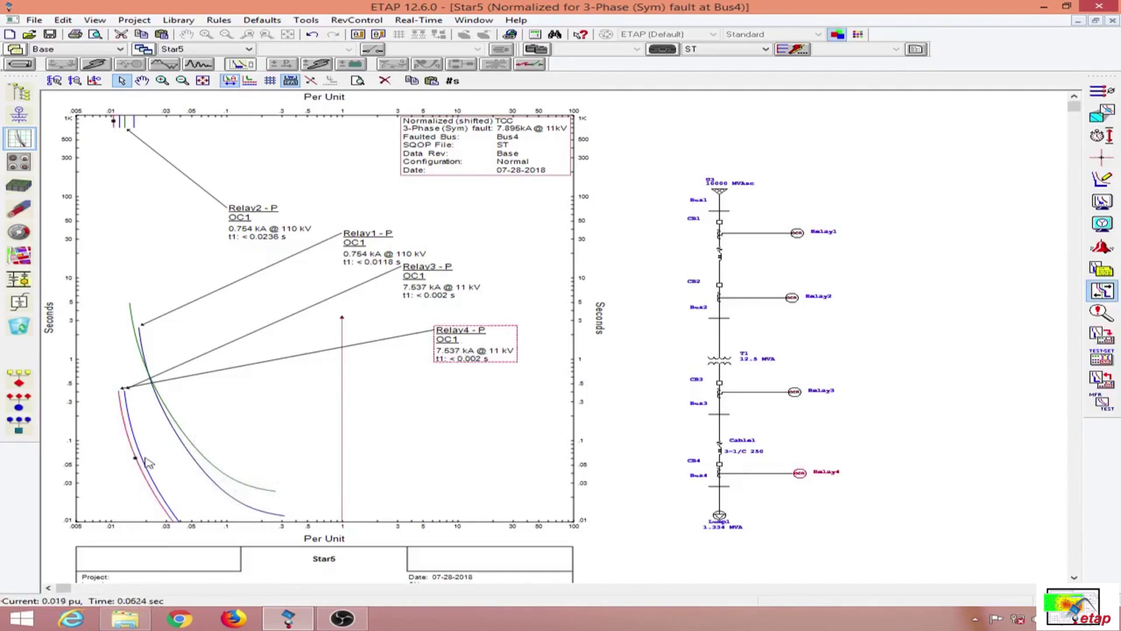
mouse_move(118, 480)
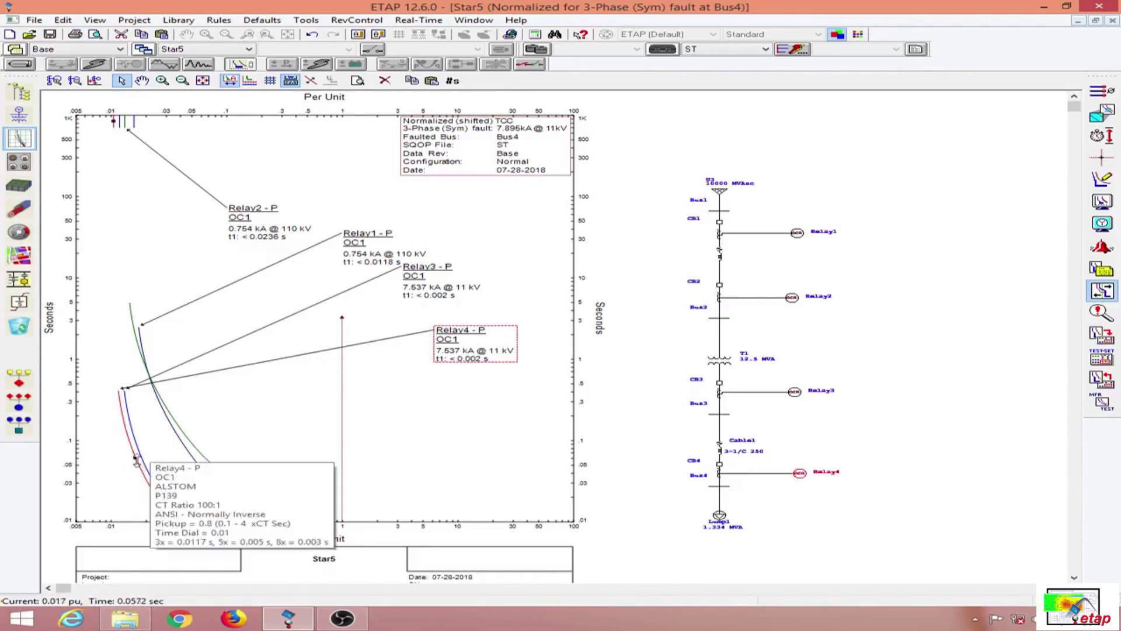
mouse_move(137, 459)
mouse_down()
mouse_move(215, 387)
mouse_move(220, 296)
mouse_move(140, 460)
mouse_up()
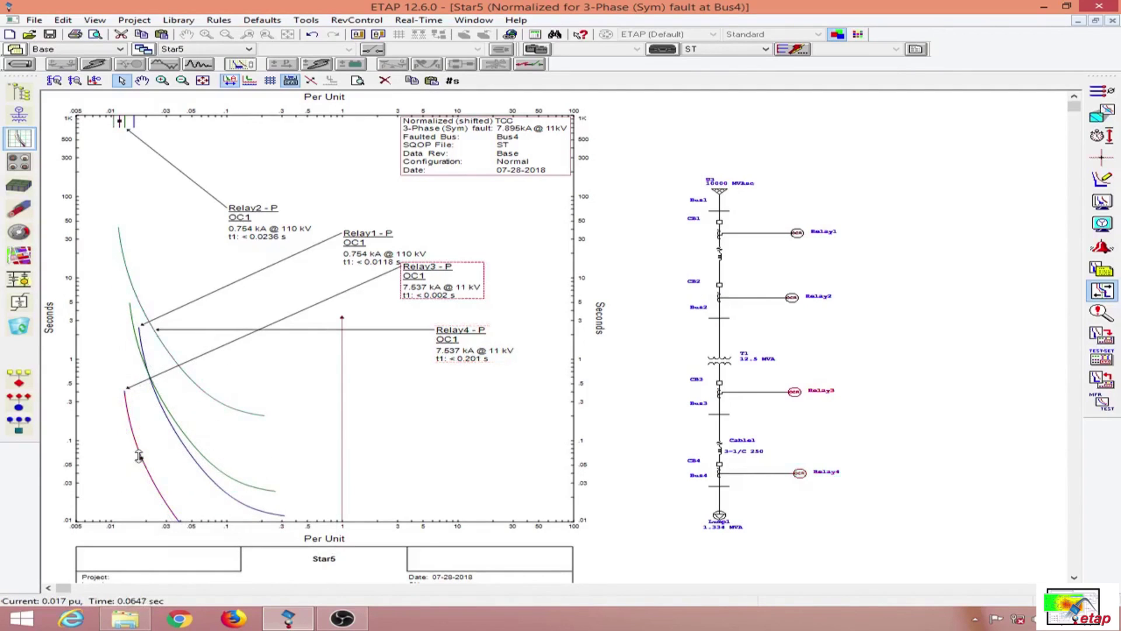
click(141, 461)
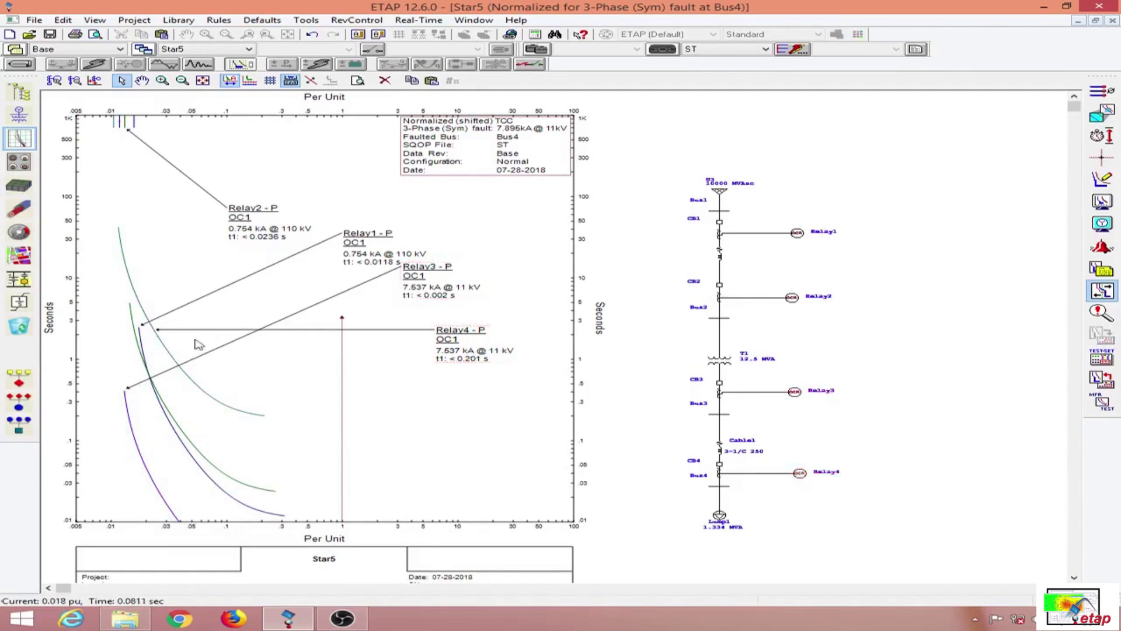
click(157, 491)
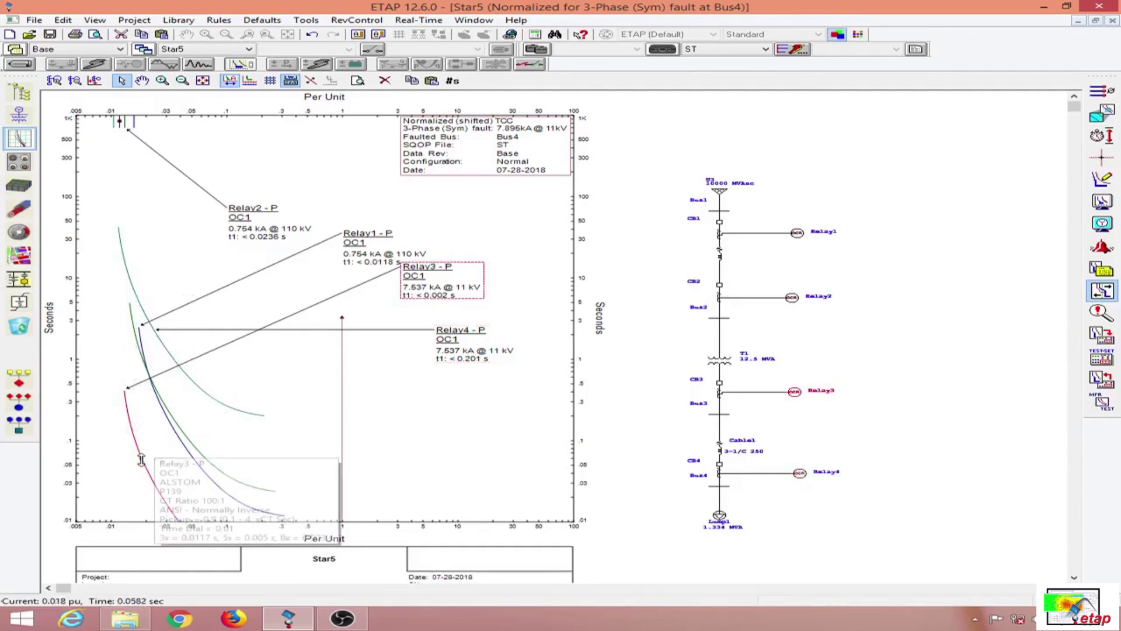
drag(141, 460, 210, 277)
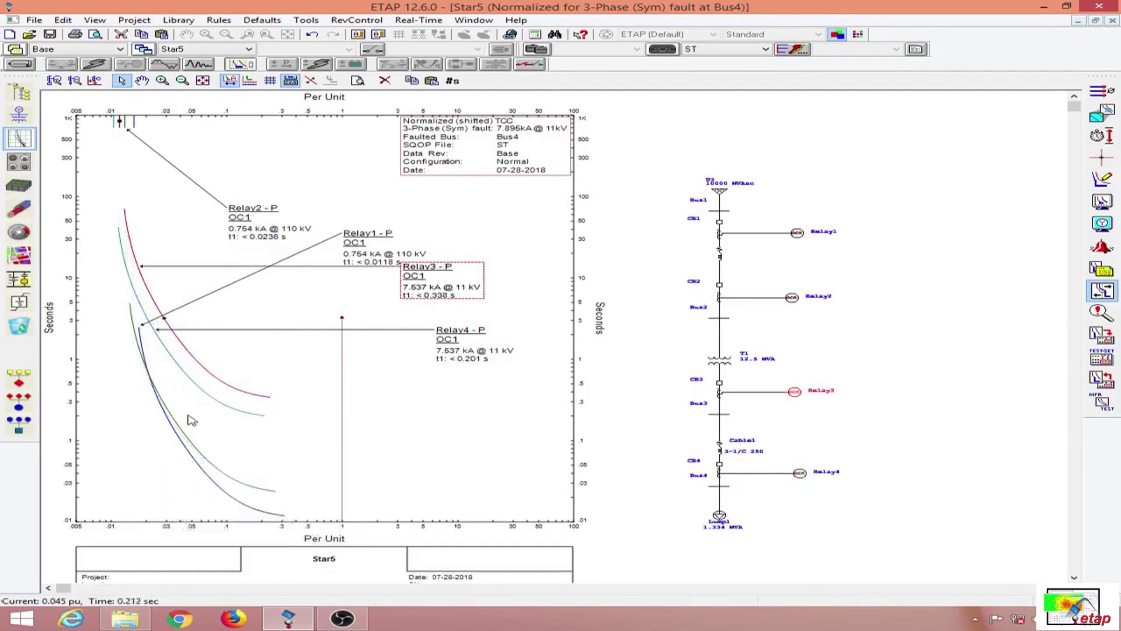
click(226, 438)
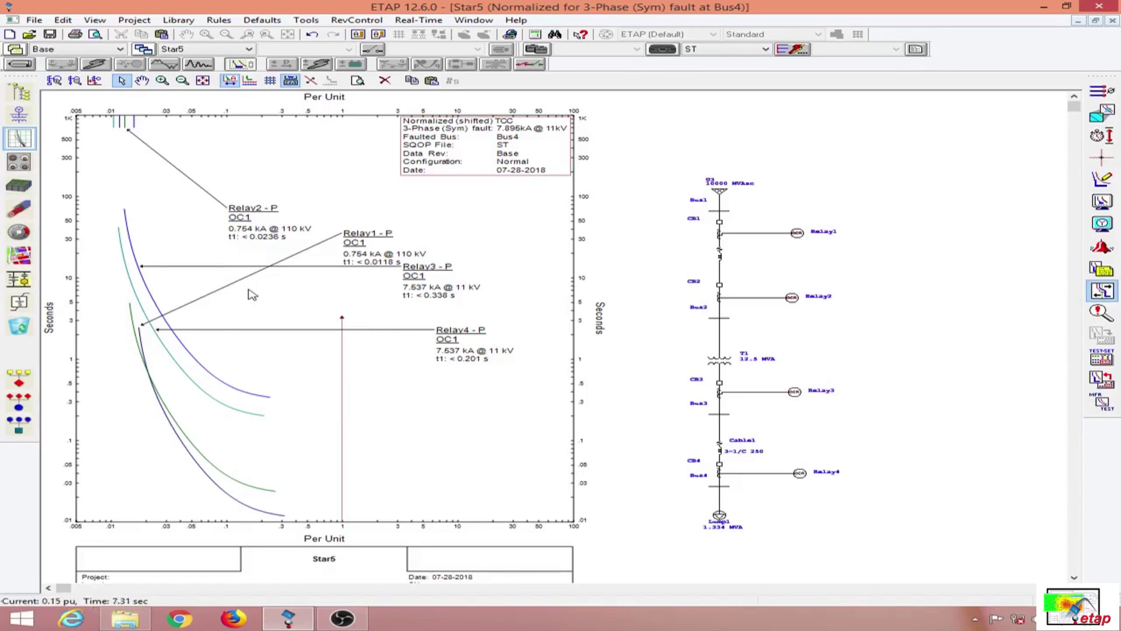
- Raise the Relay1 and Relay2 curves to about 1.41 s and 0.65 s at 0.754 kA, and shift both labels upward
click(194, 462)
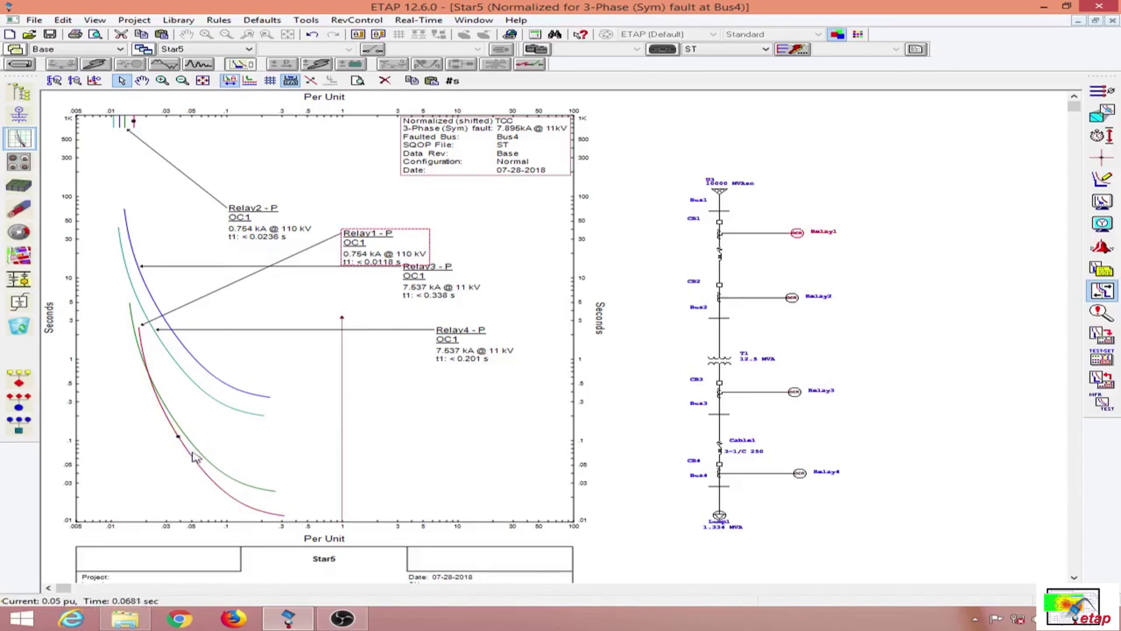
drag(188, 450, 219, 318)
click(186, 434)
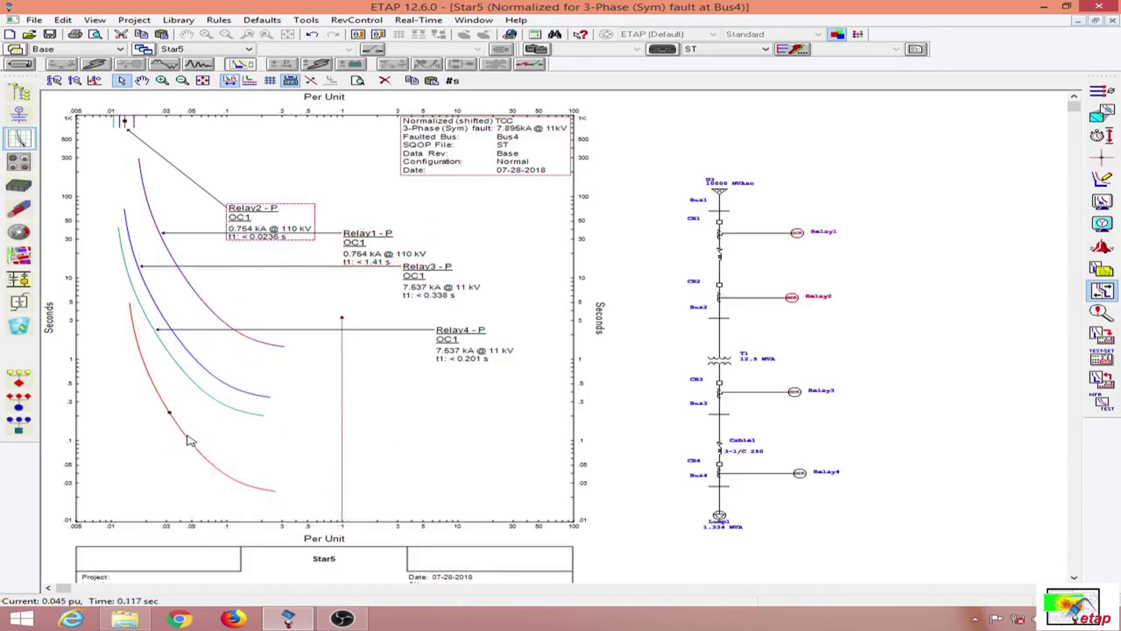
drag(168, 415, 211, 293)
click(326, 451)
drag(301, 237, 306, 199)
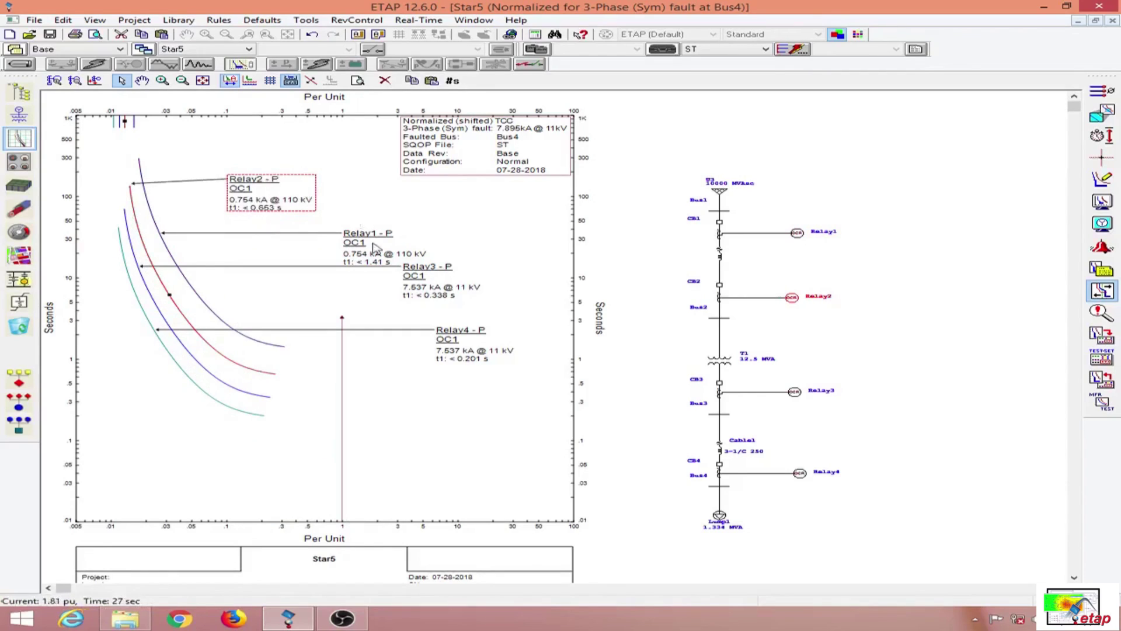
drag(372, 240, 373, 224)
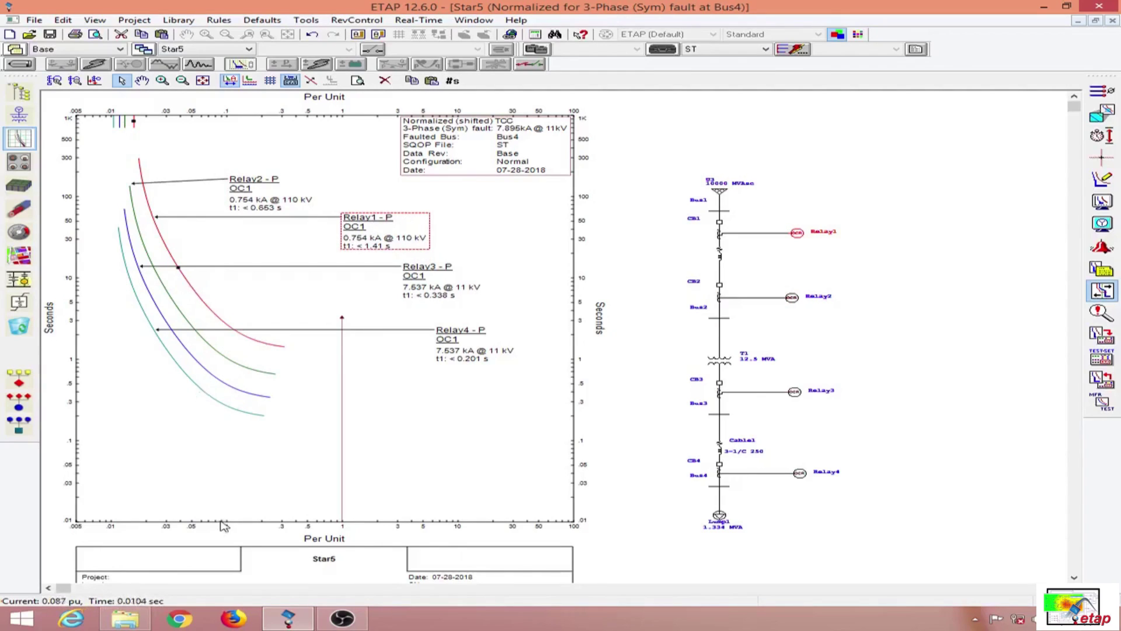
- Check the relay curve settings, briefly showing the full settings in the Relay4 label before hiding them again
mouse_move(217, 405)
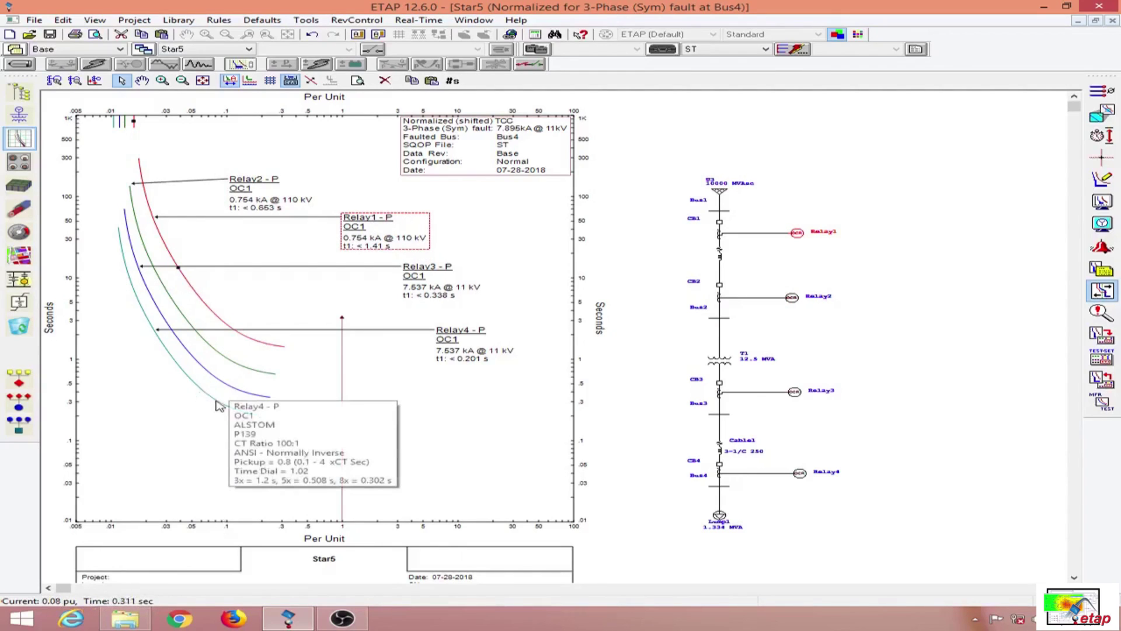
mouse_move(225, 386)
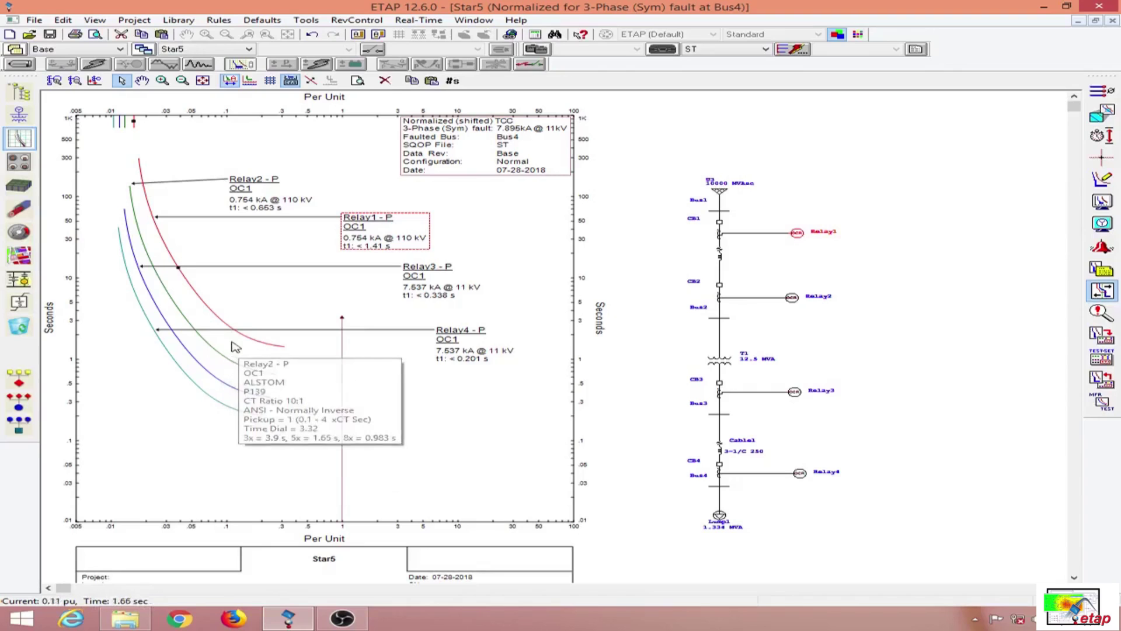
click(446, 338)
right_click(438, 341)
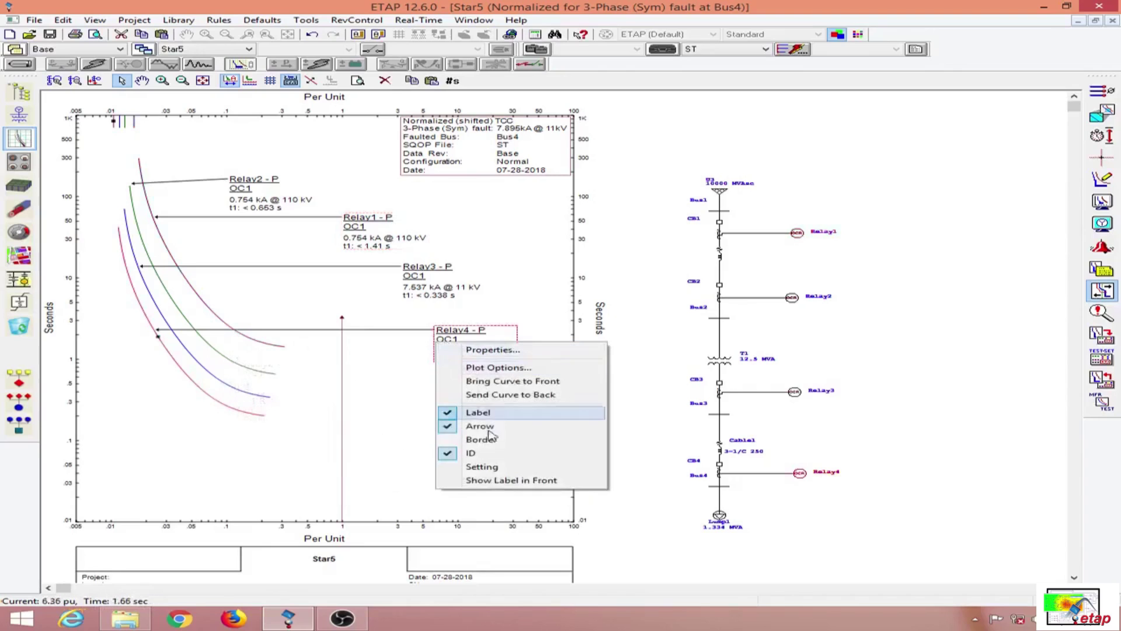
click(490, 467)
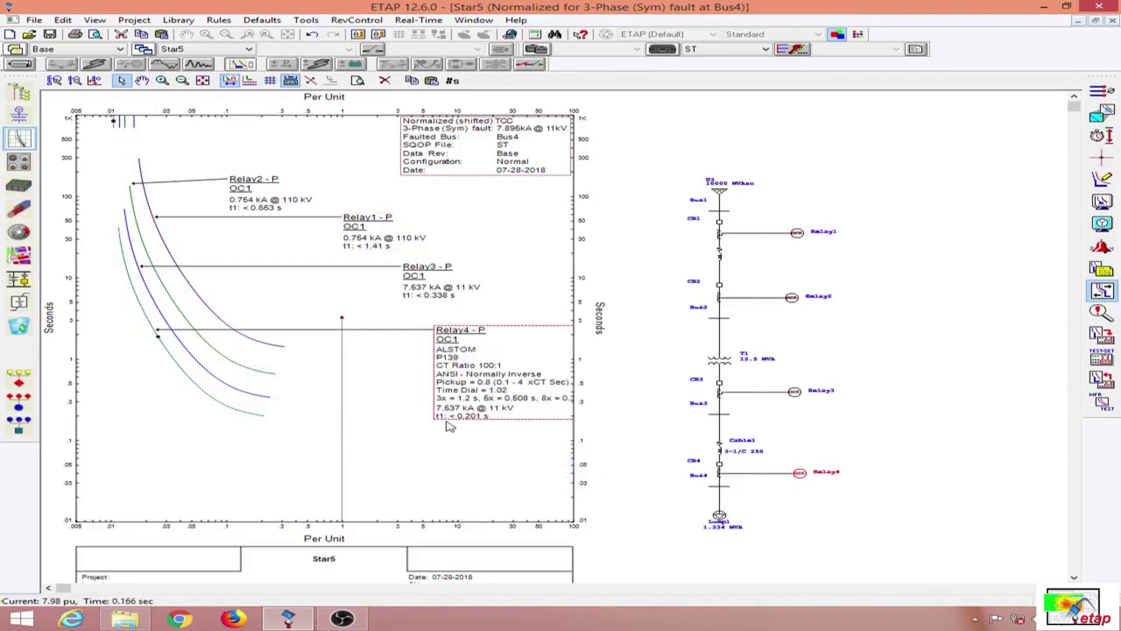
right_click(478, 381)
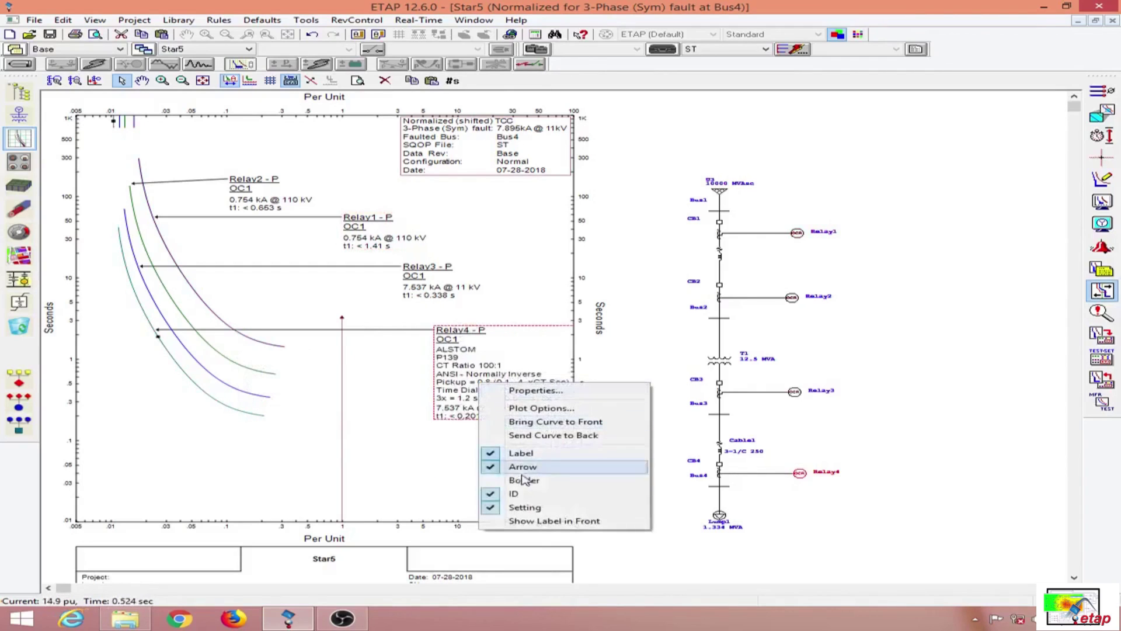
click(516, 507)
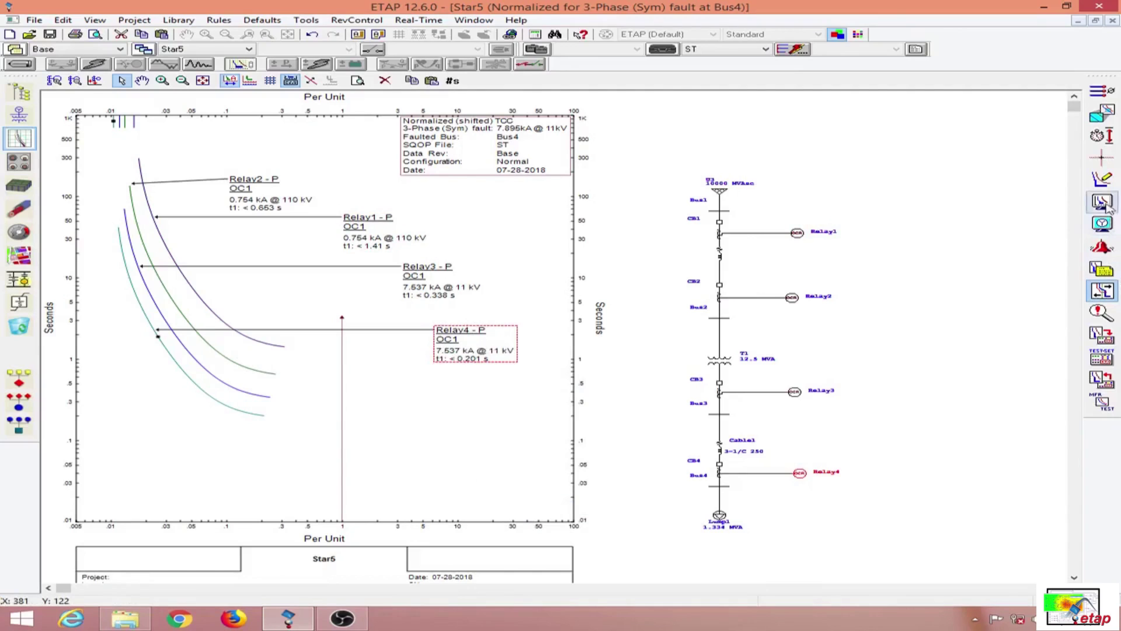
- Measure the time difference between the Relay4 and Relay3 curves, and close the plot to return to the one-line diagram
click(1113, 179)
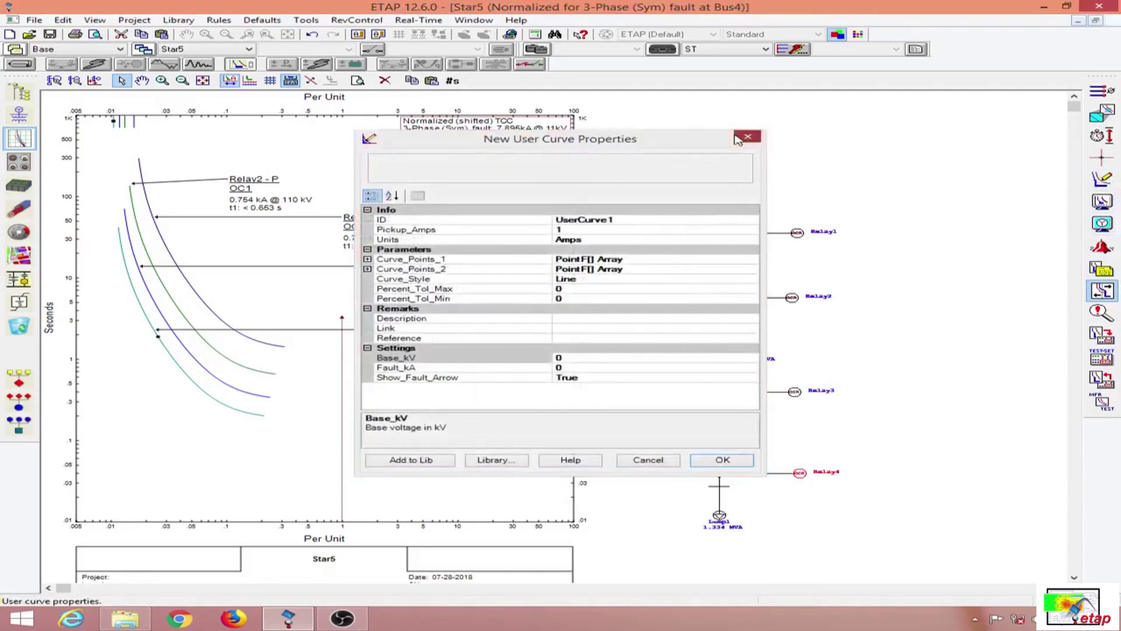
key(Escape)
click(1101, 136)
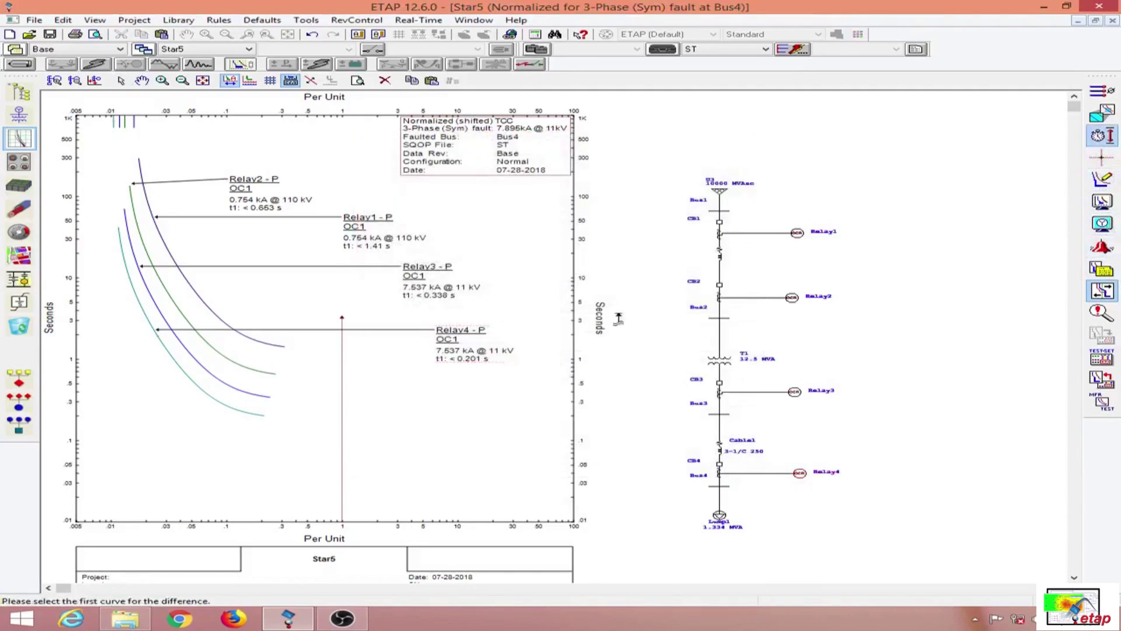
click(237, 397)
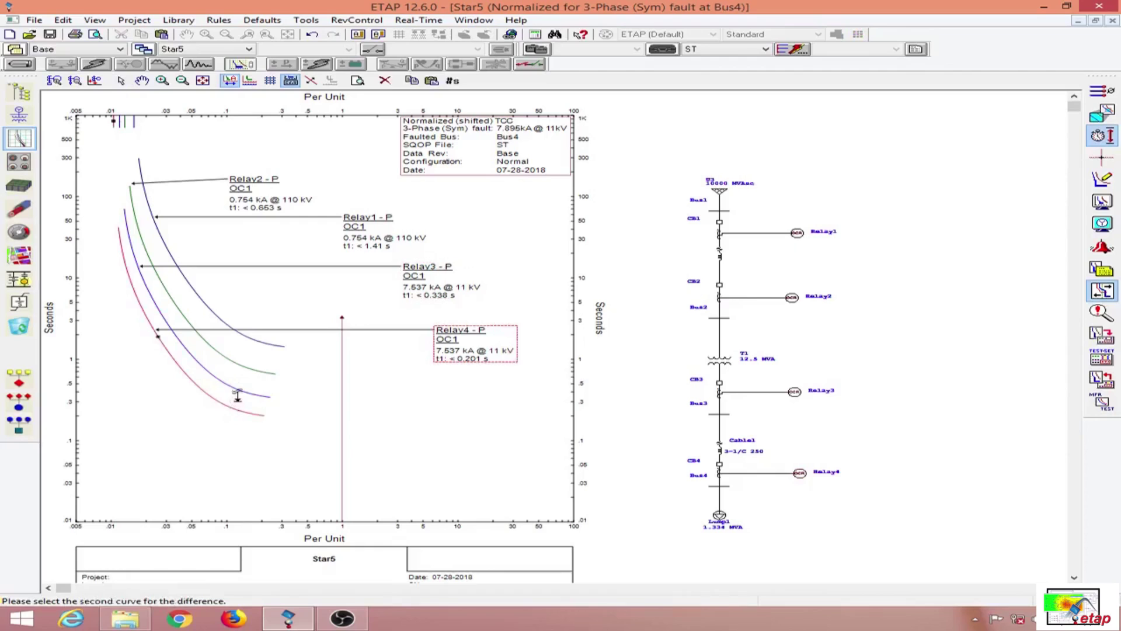
click(234, 388)
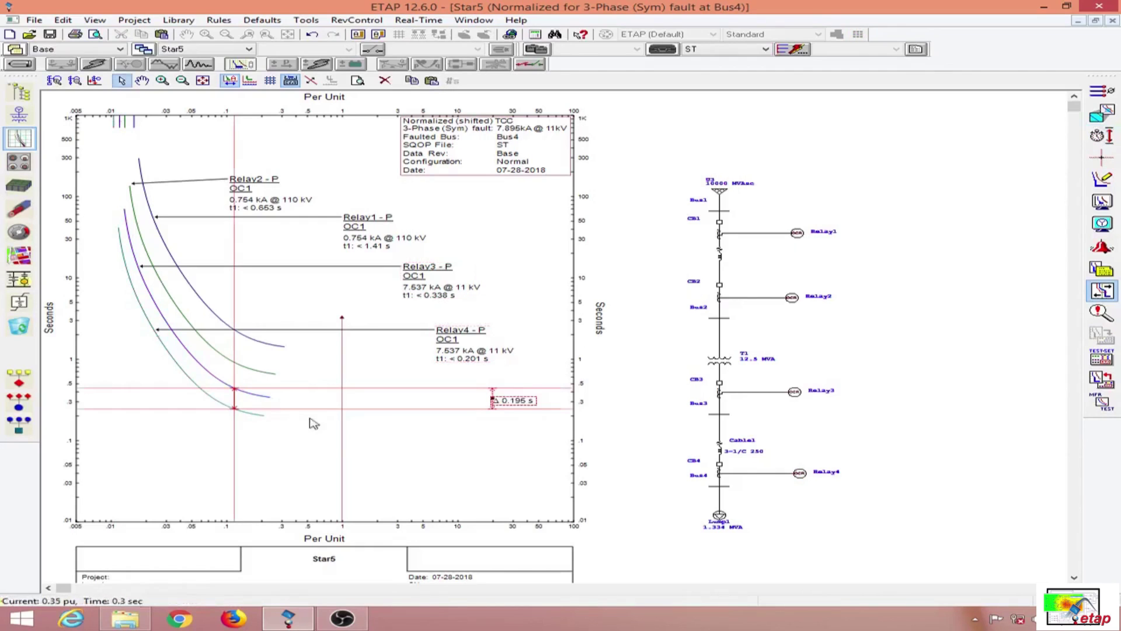
mouse_move(518, 403)
click(153, 398)
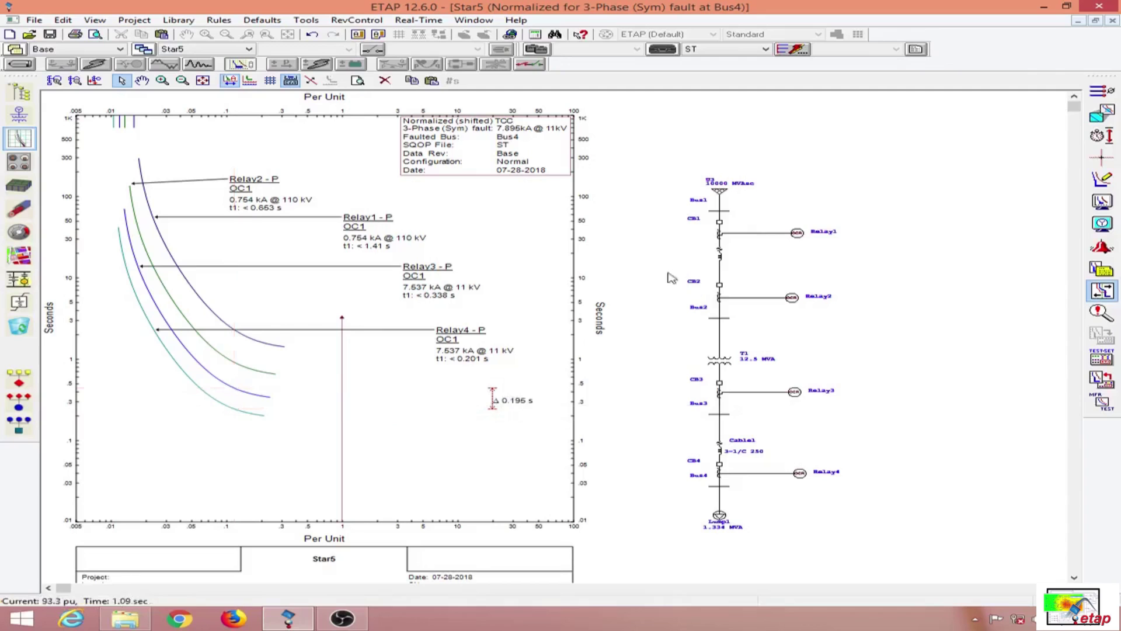
click(1077, 21)
click(786, 119)
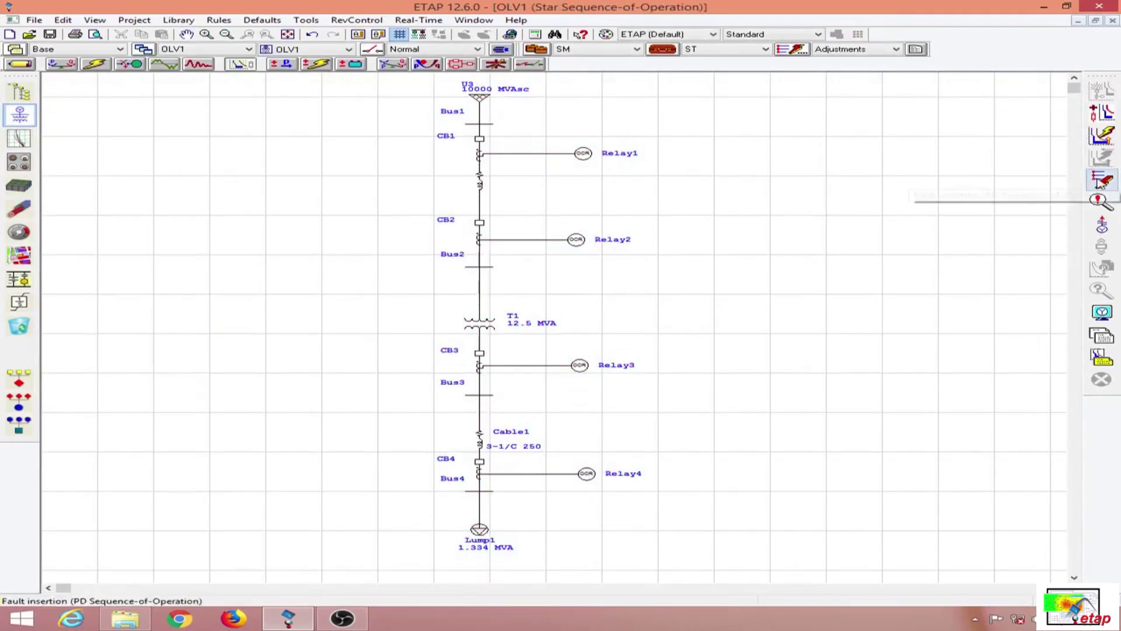
- Insert a fault at Bus4 to play the breaker sequence of operation, check CB4, and clear the results
click(1098, 182)
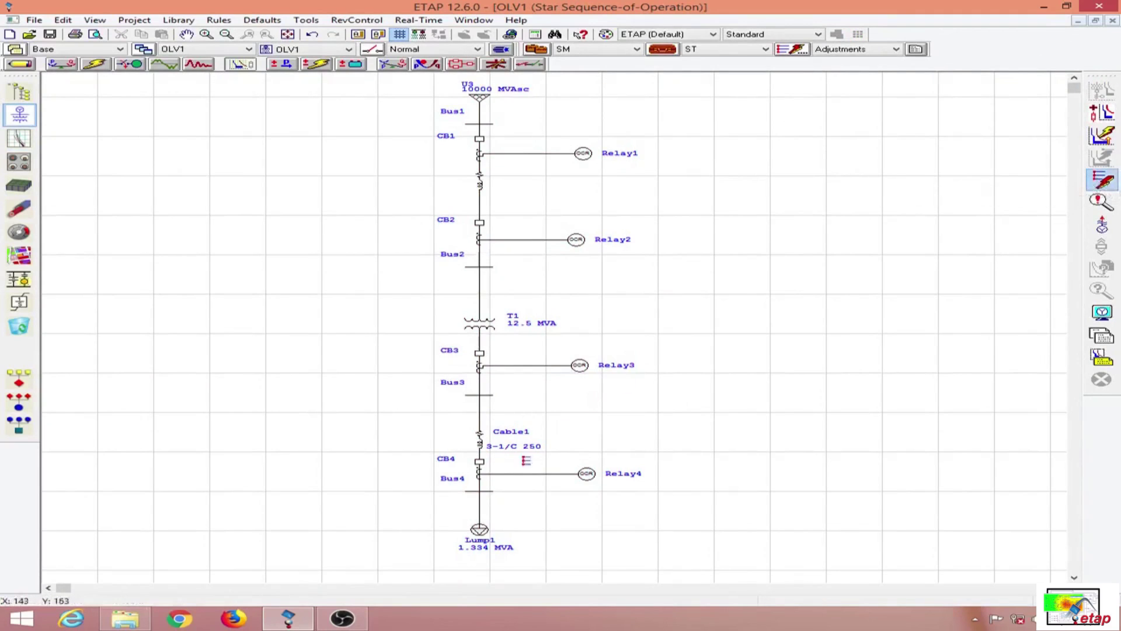
click(490, 484)
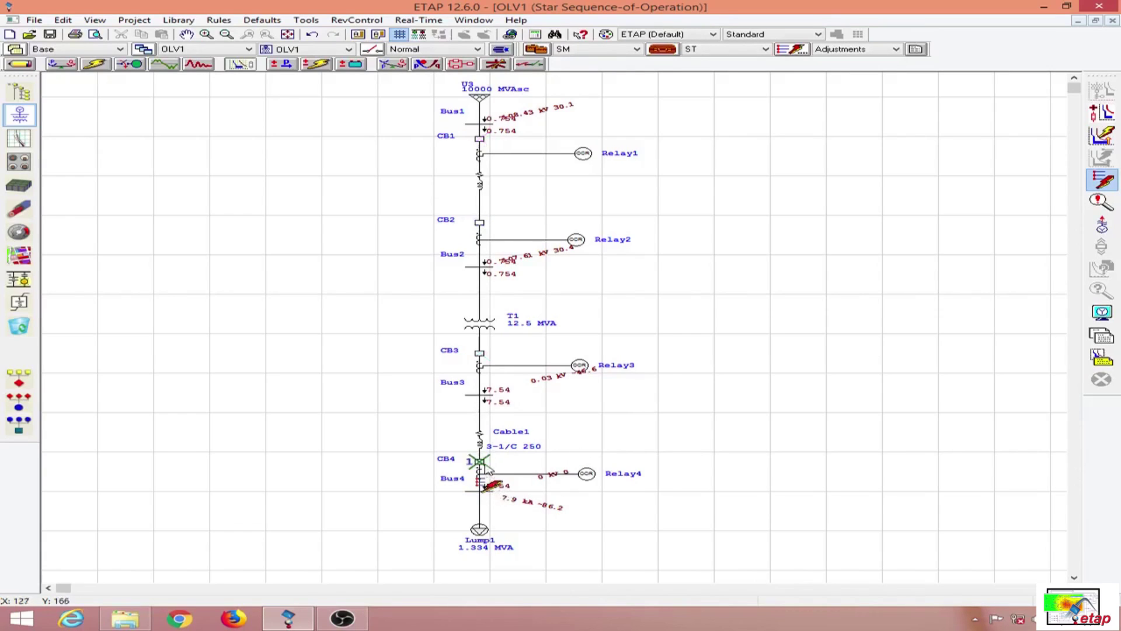
mouse_move(484, 466)
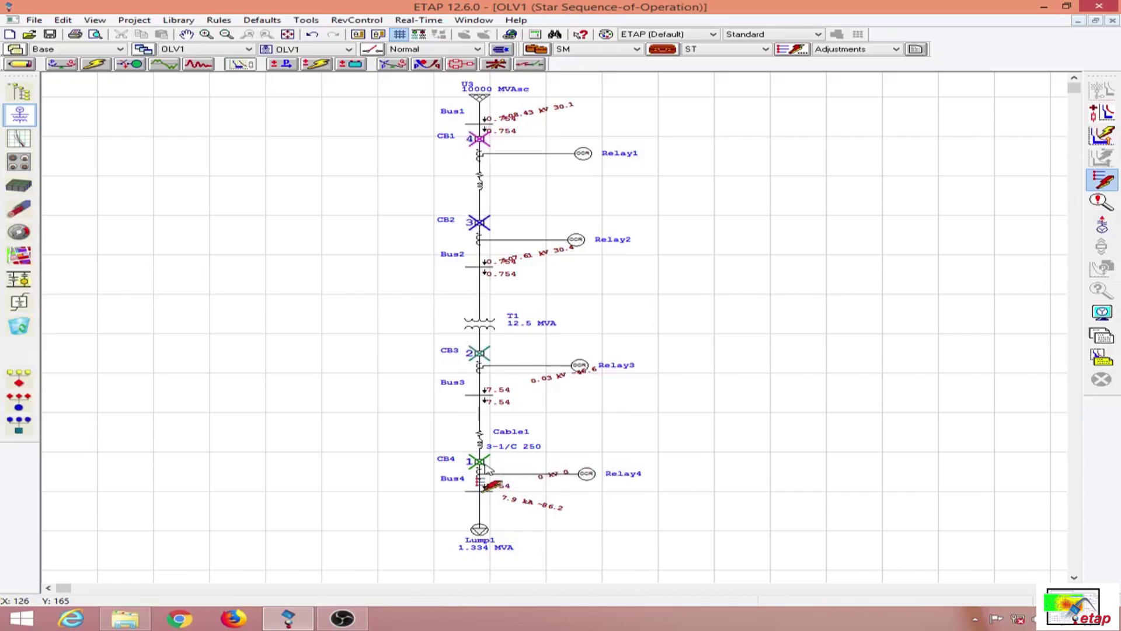
click(485, 467)
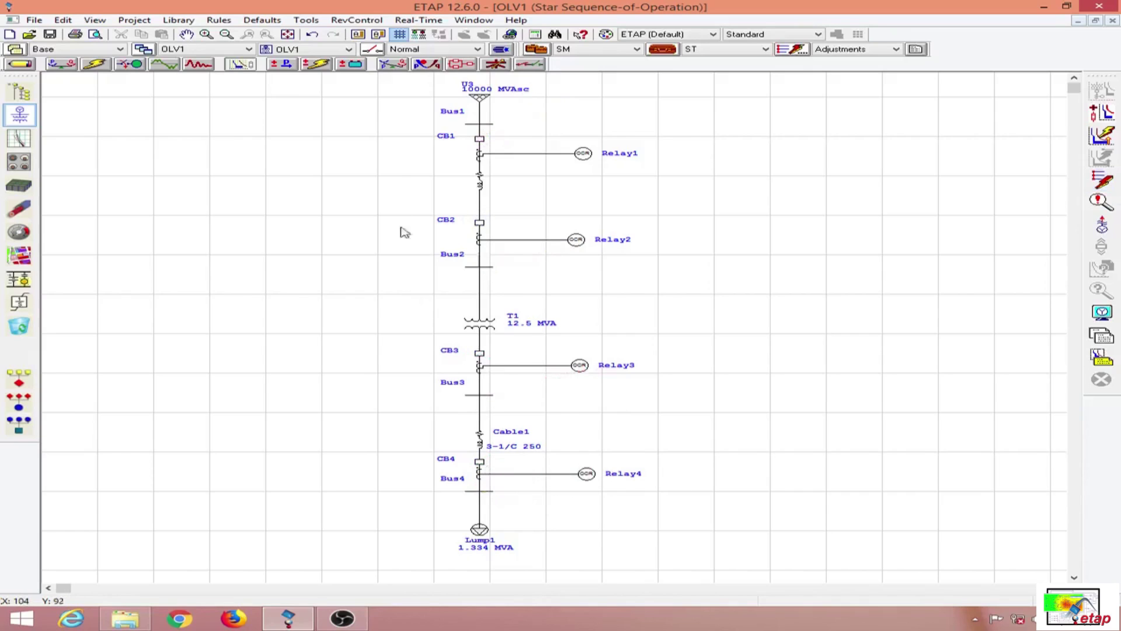
- Plot the time-current curves of the whole one-line diagram and lower the Relay4 curve to about 0.07 s at 0.36 kA
drag(385, 85, 671, 569)
click(1103, 93)
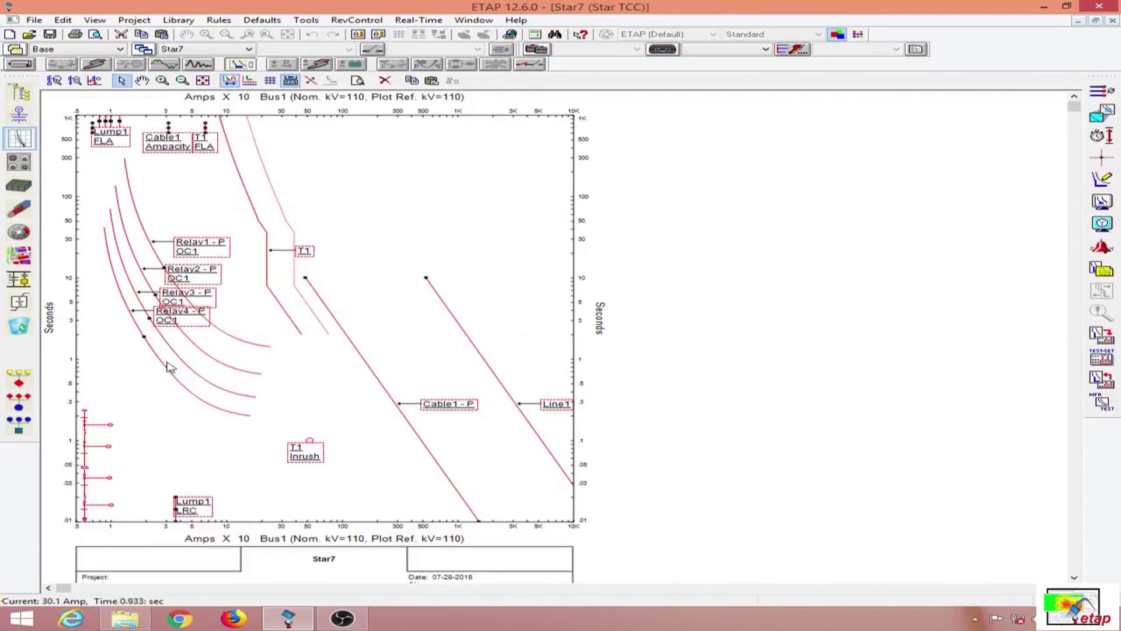
click(143, 335)
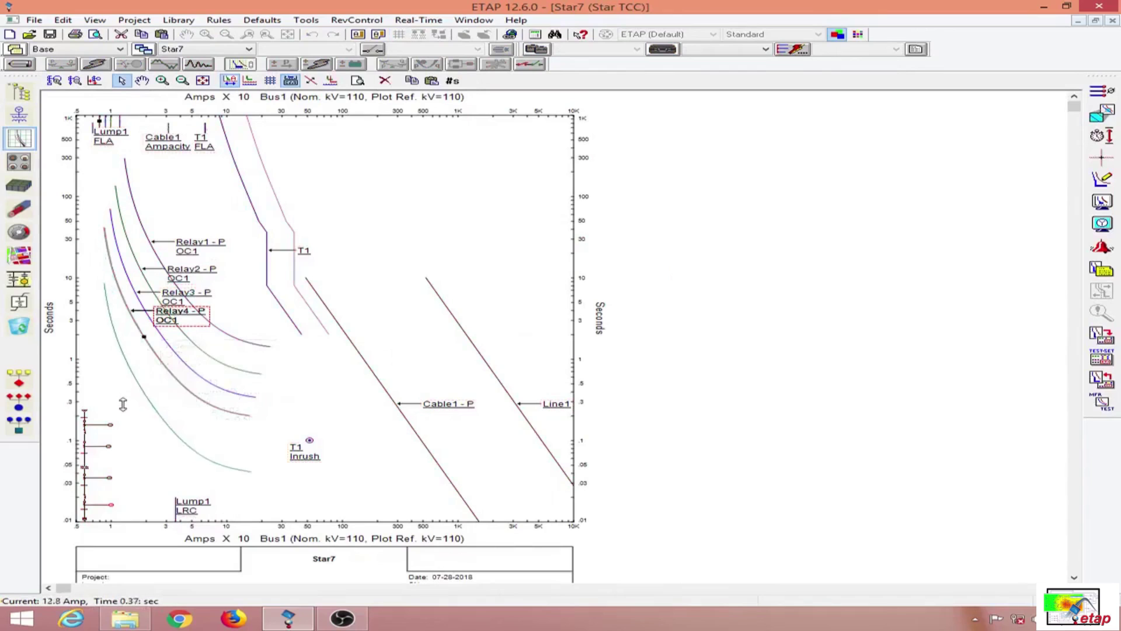
- Lower the Relay3 curve to about 0.053 s at 7.551 kA, Relay2 to 0.157 s and Relay1 to 0.295 s at 0.755 kA, and close the plot
click(146, 318)
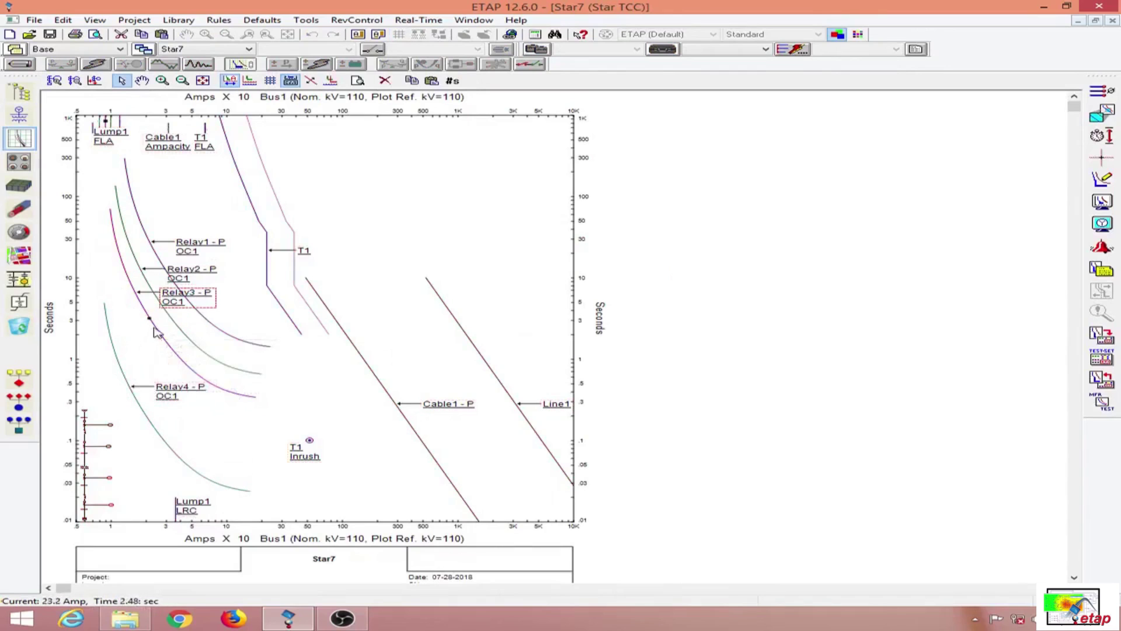
mouse_move(145, 319)
drag(145, 318, 136, 383)
click(154, 293)
click(188, 303)
drag(164, 269, 157, 343)
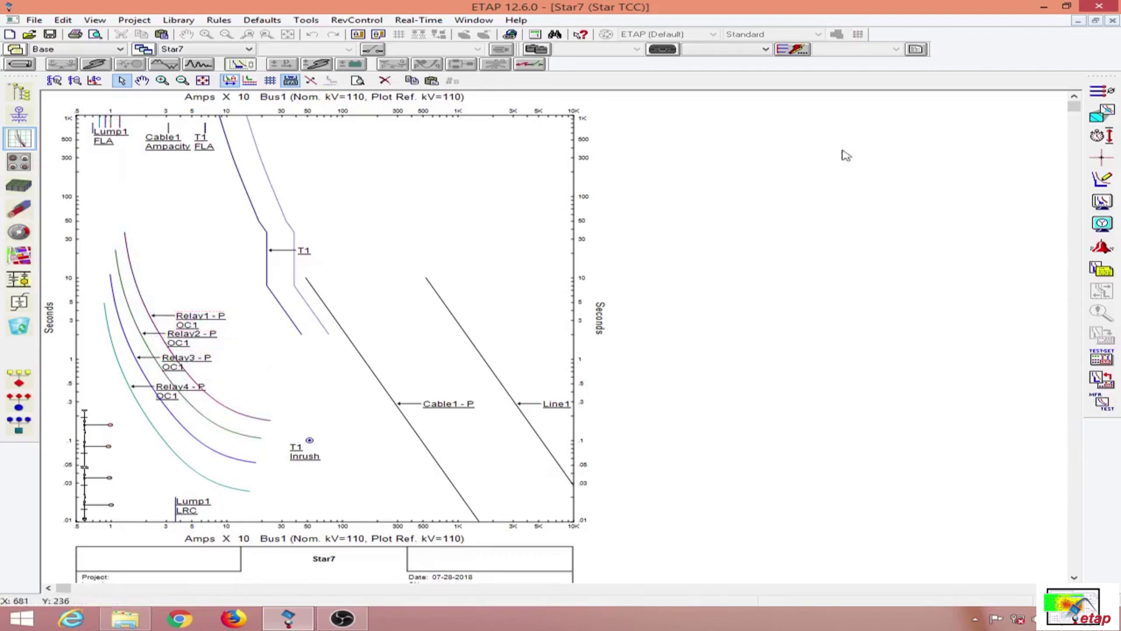
click(1096, 20)
click(1068, 84)
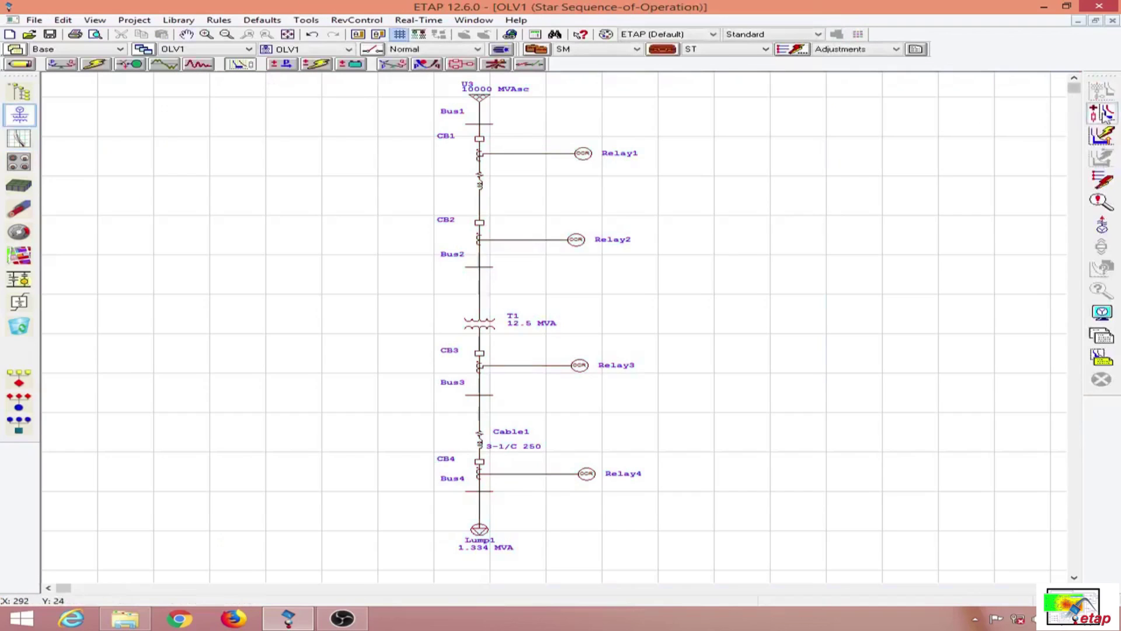
- Repeat the Bus4 fault simulation with the lowered relay curves and clear the results
click(1101, 180)
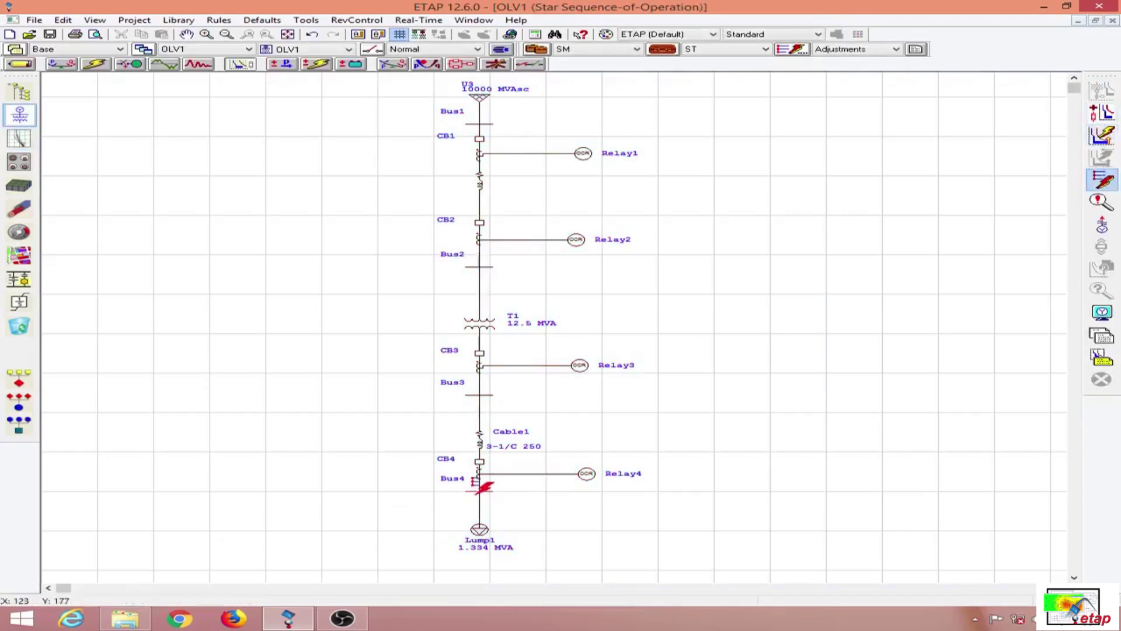
click(480, 488)
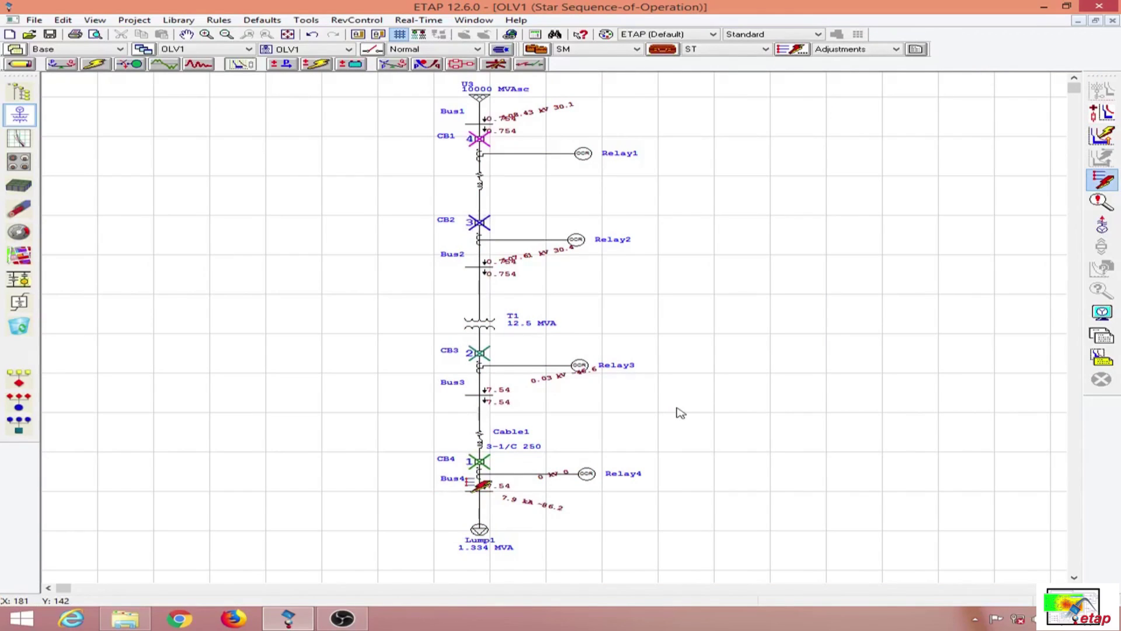
click(681, 412)
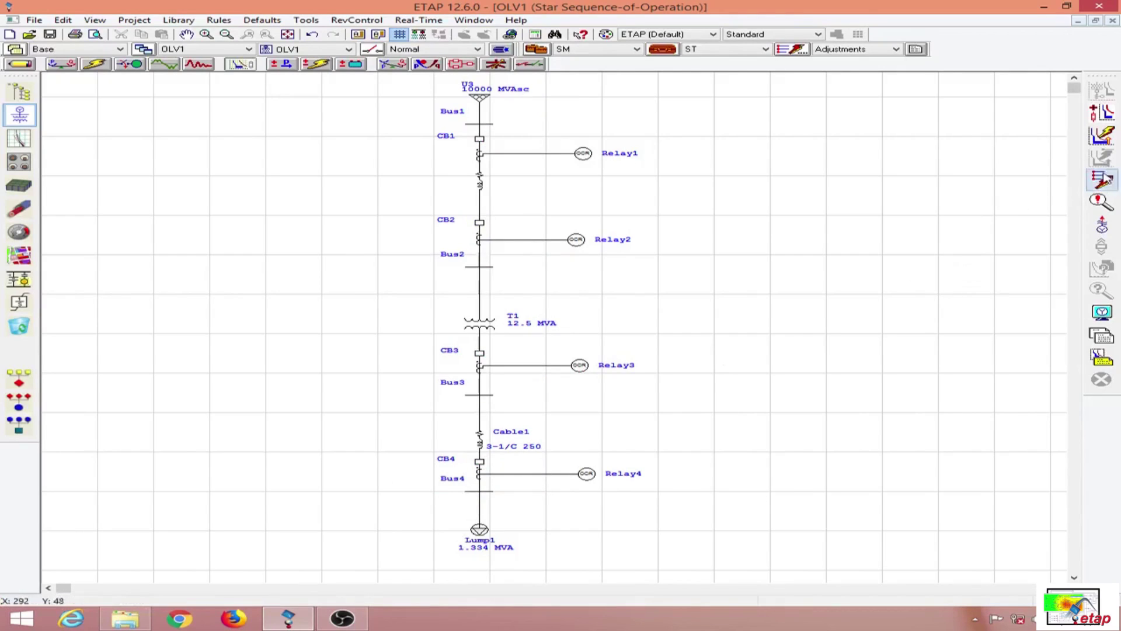
- Simulate a fault at Bus3 and plot the normalized curves of the whole diagram for that fault
click(1105, 180)
click(482, 383)
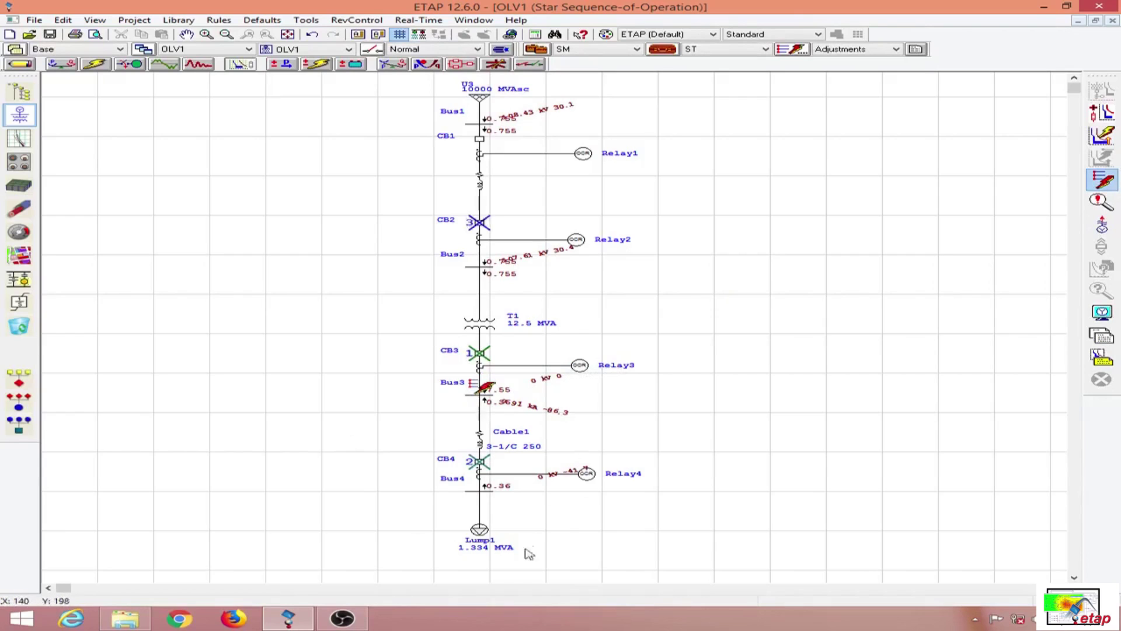
drag(392, 83, 659, 556)
click(1101, 90)
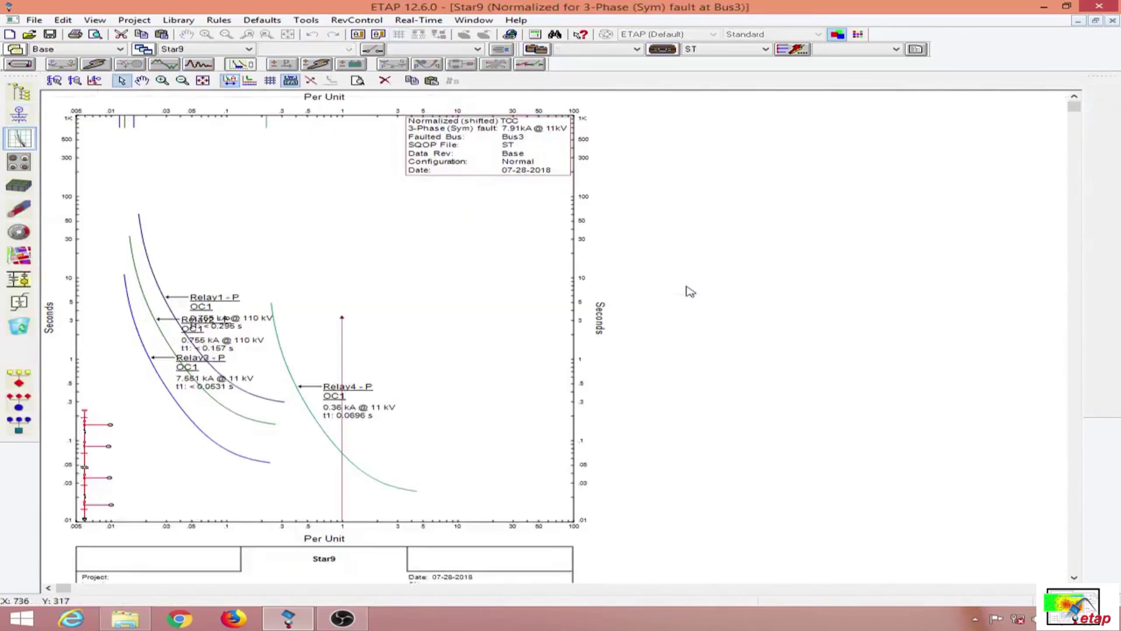
- Move the Relay1, Relay2 and Relay3 labels into the free area above the curves so they no longer overlap
drag(237, 318, 324, 241)
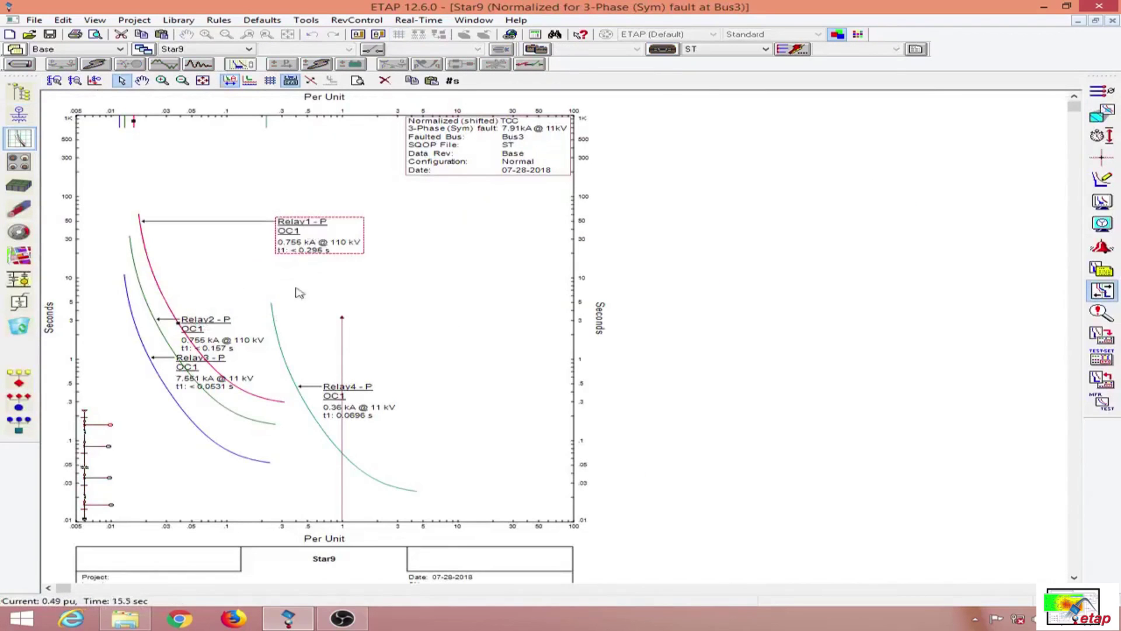
drag(217, 338, 309, 278)
drag(211, 374, 413, 304)
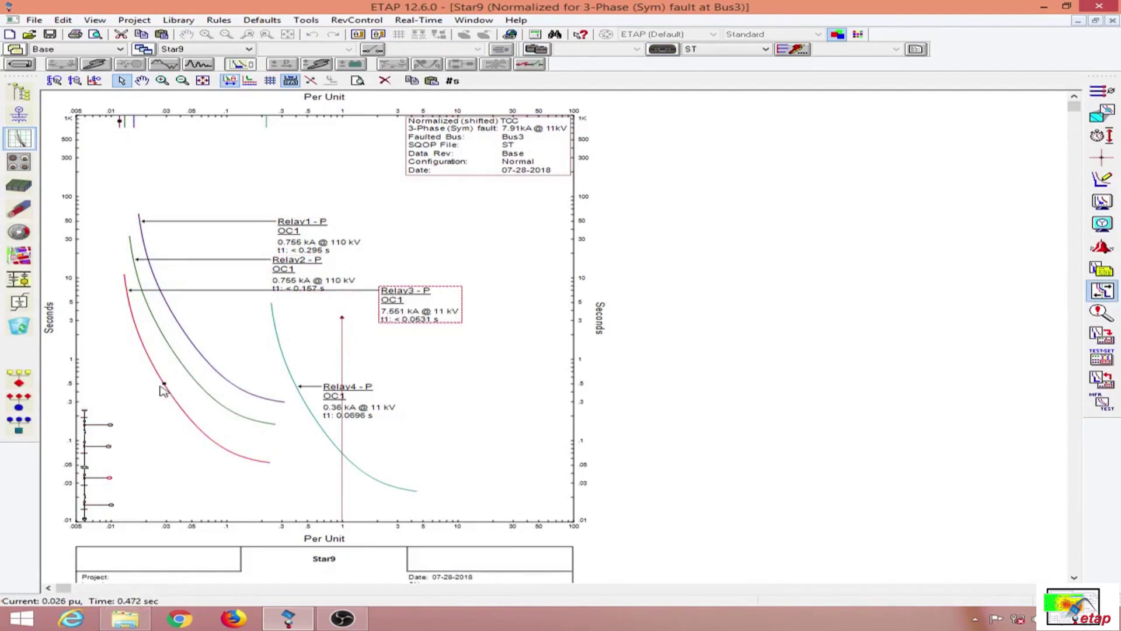
- Lower the Relay2 curve to about 0.073 s and the Relay1 curve to about 0.096 s at 0.755 kA
click(182, 366)
drag(169, 344, 166, 374)
click(184, 333)
drag(178, 326, 174, 370)
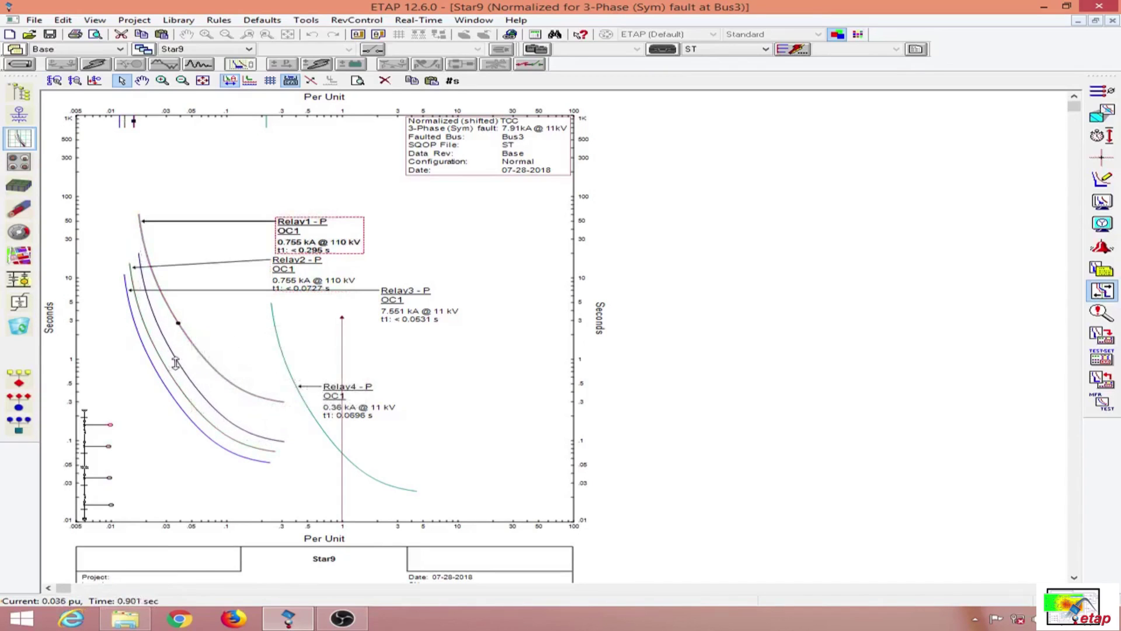
- Raise the Relay4 curve to about 0.139 s at 0.36 kA and close the normalized plot
click(288, 373)
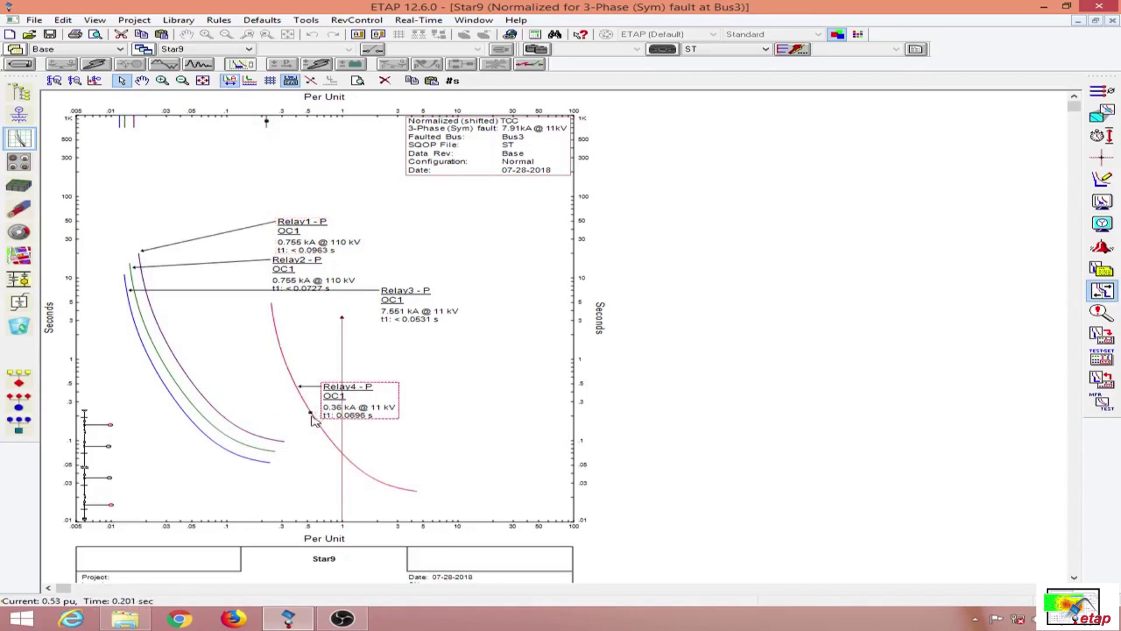
drag(313, 419, 316, 389)
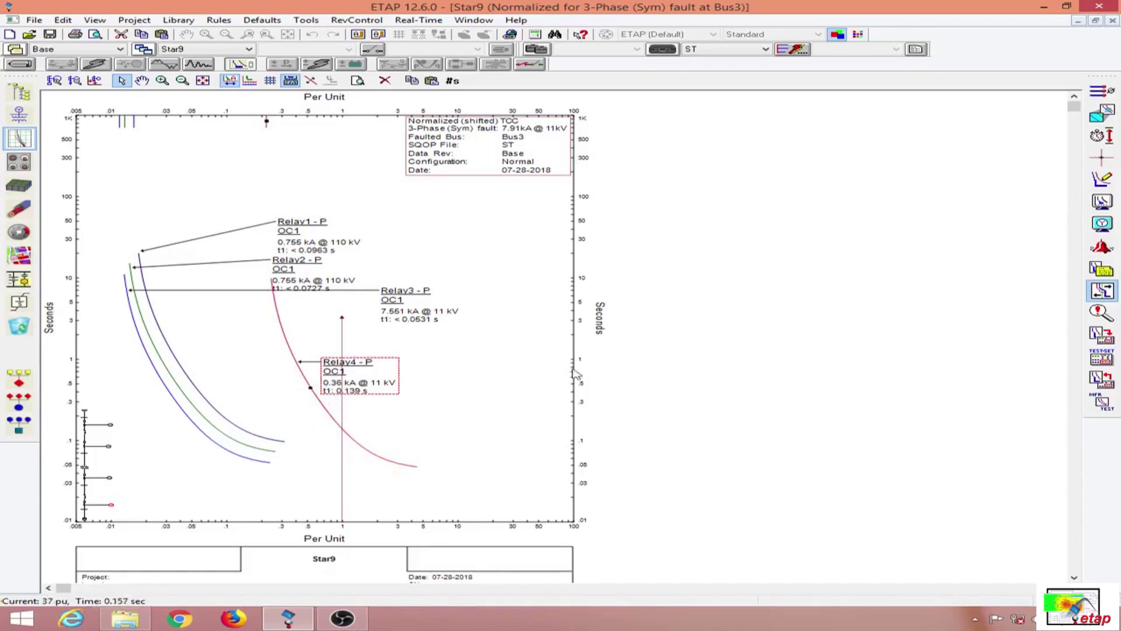
click(1112, 21)
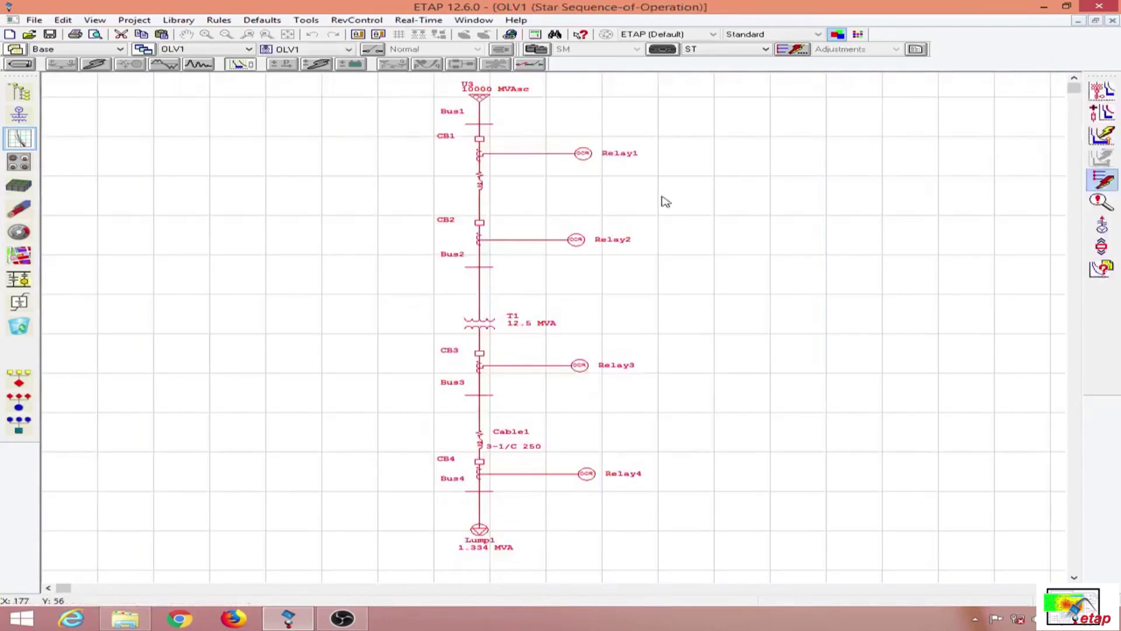
- Simulate a Bus4 fault with the readjusted relay curves and select the whole one-line diagram
click(1097, 180)
click(483, 487)
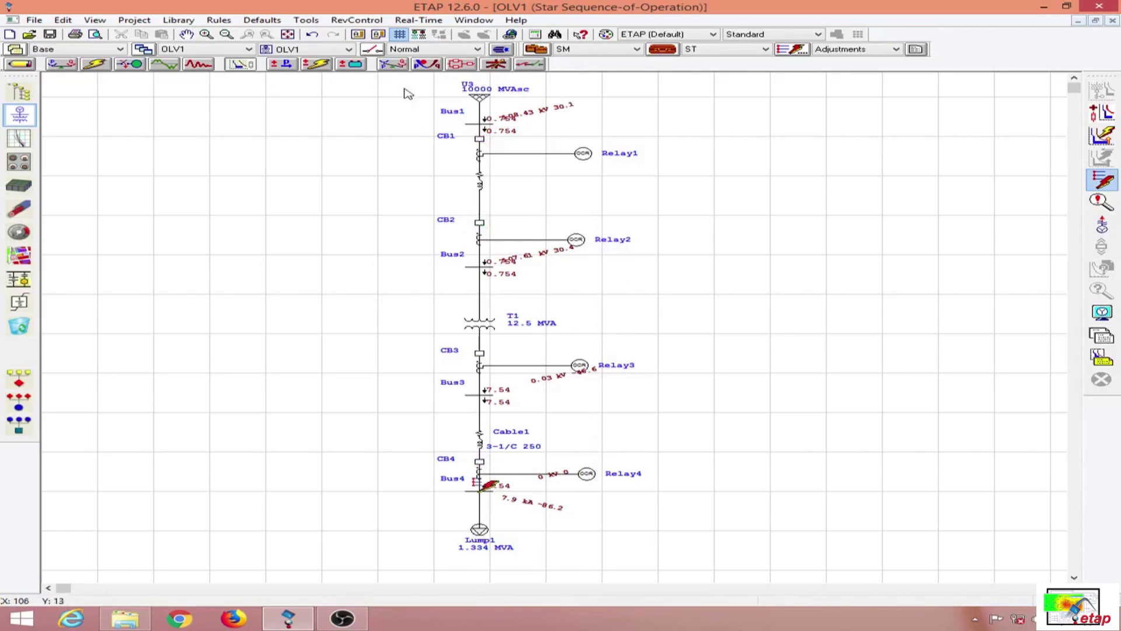
drag(403, 86, 656, 575)
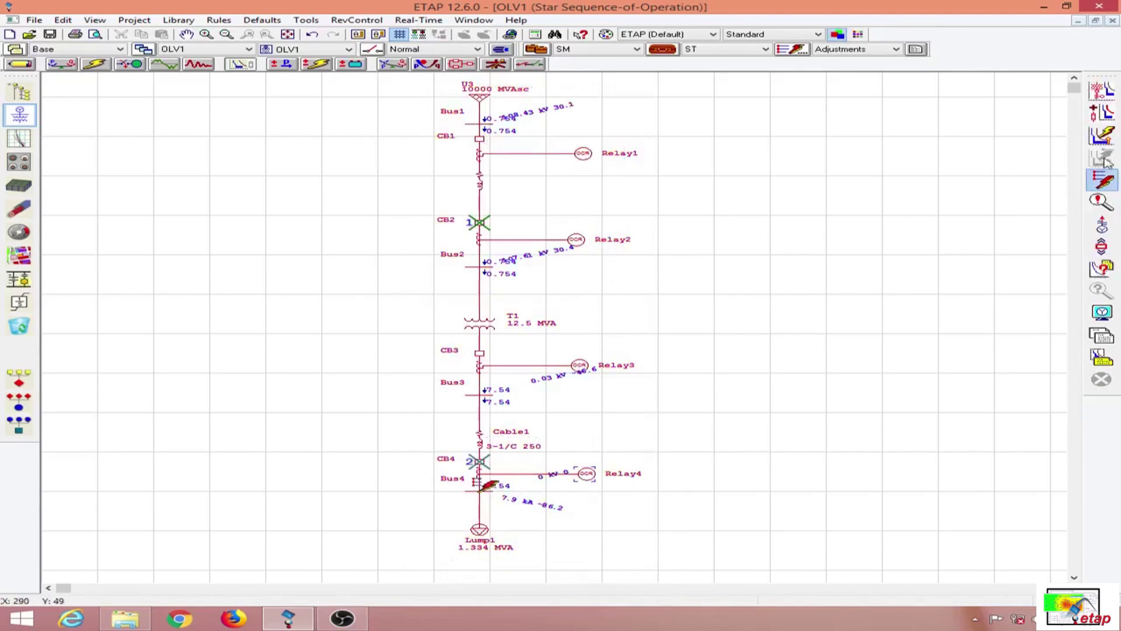
- Check Relay2's output and phase overcurrent settings, and close its editor without changes
double_click(576, 245)
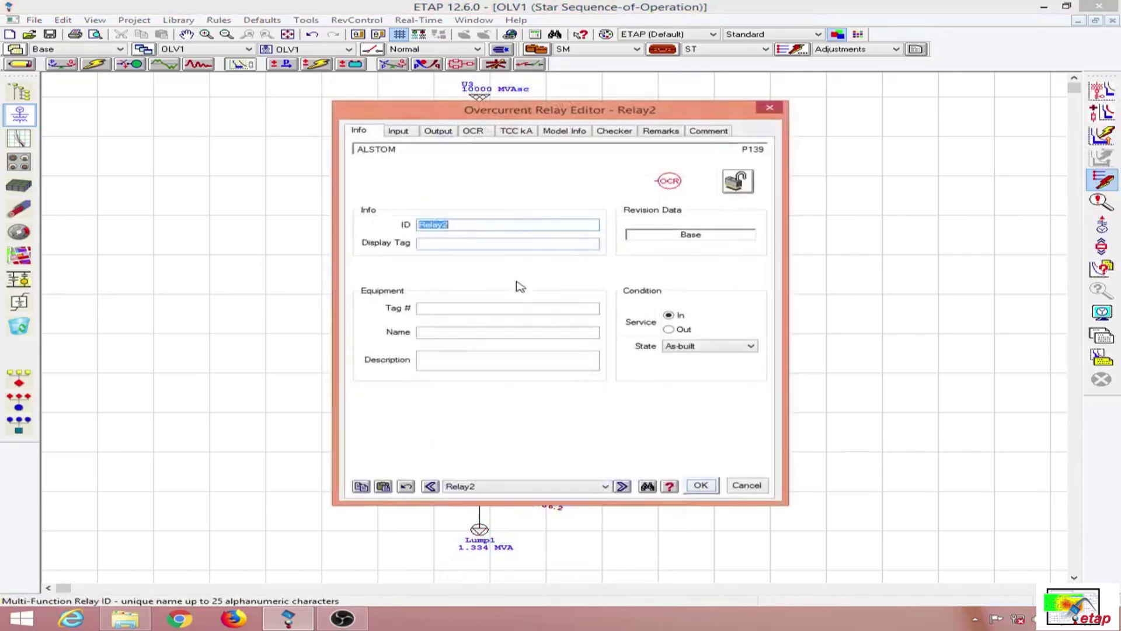
click(439, 132)
click(473, 132)
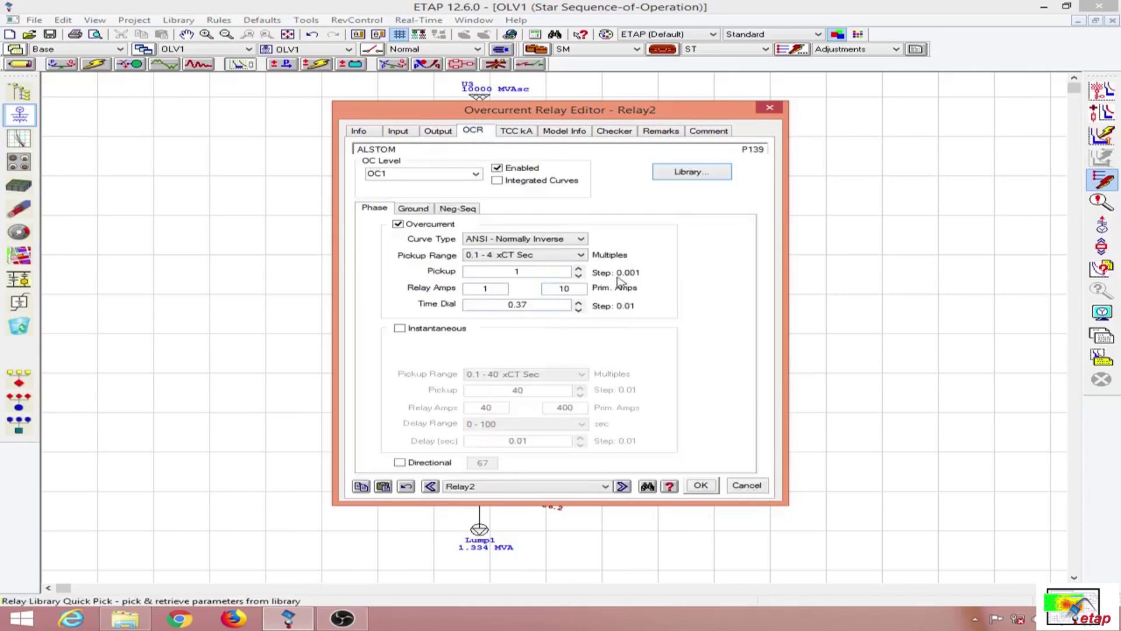
click(770, 107)
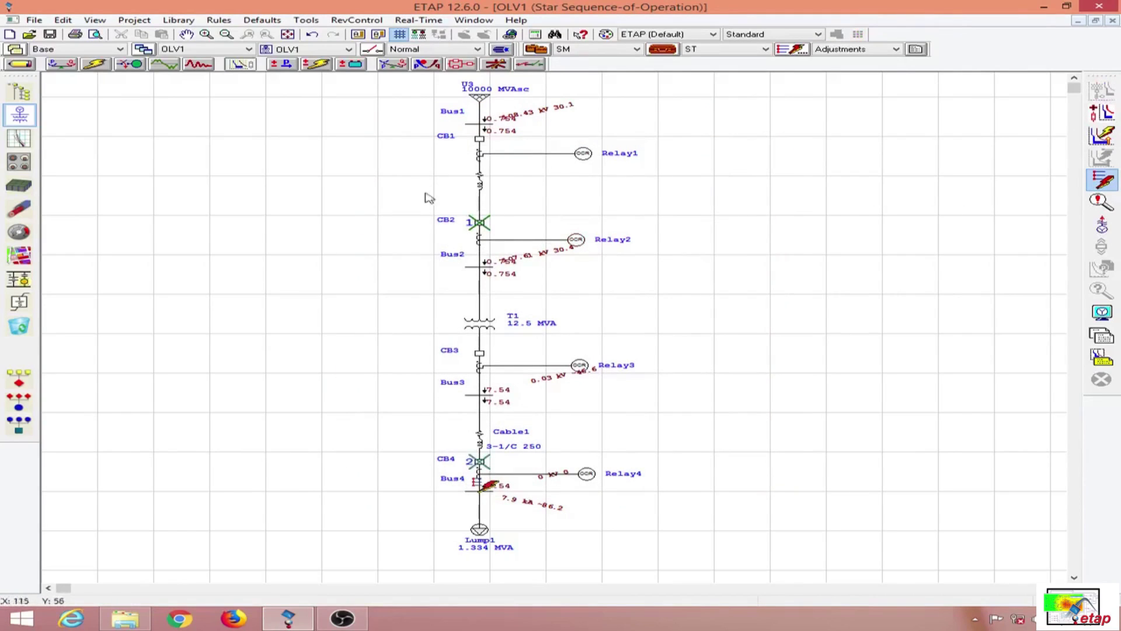
- Inspect CB2's rating, reliability, interlock and remarks data, and check the operating times of CB2 and CB4 on the diagram
drag(411, 93, 607, 543)
double_click(479, 223)
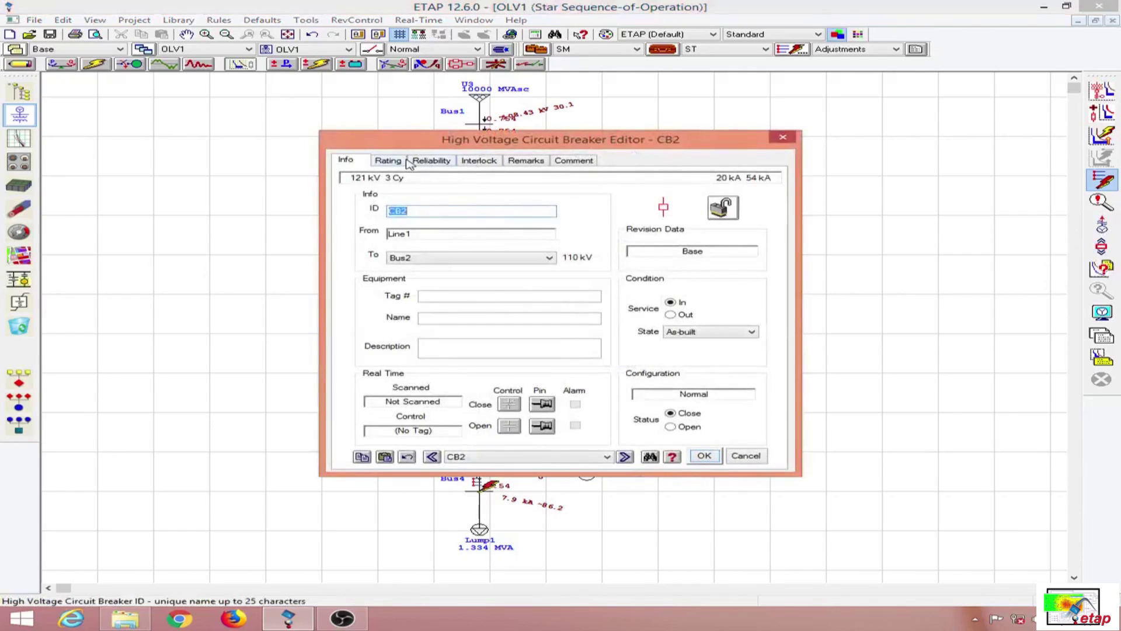
click(388, 161)
click(429, 161)
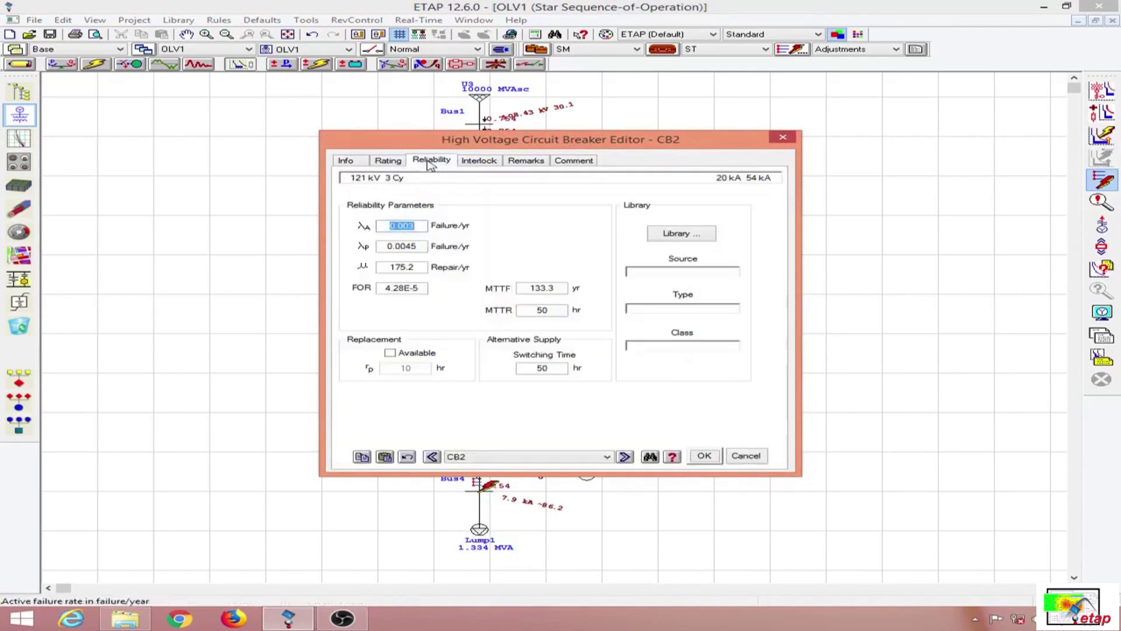
click(349, 164)
click(462, 168)
click(508, 166)
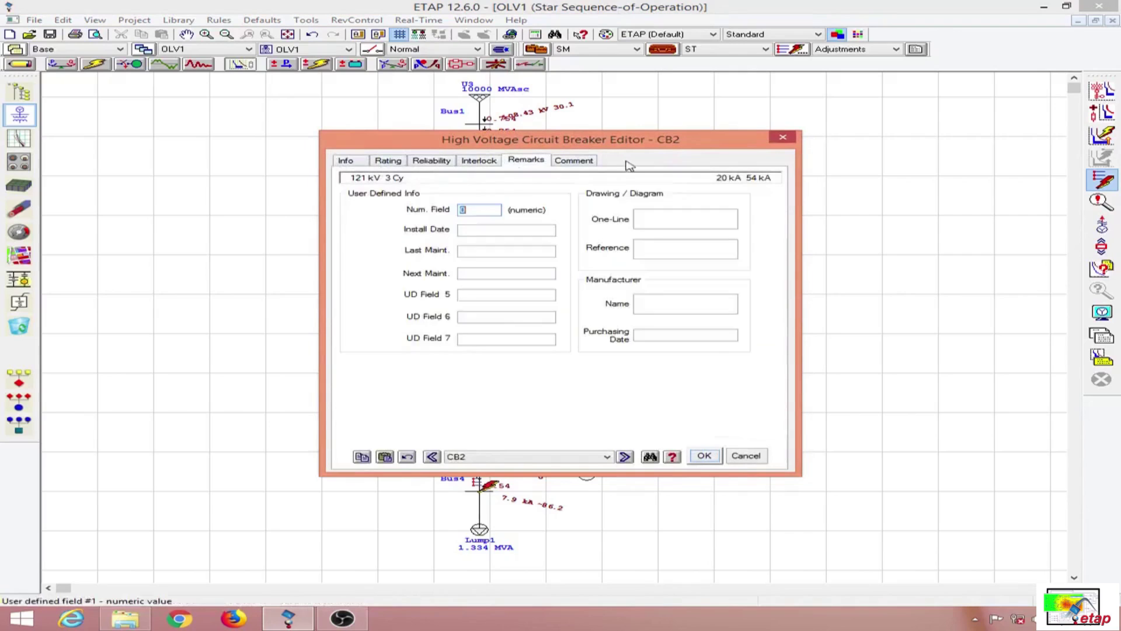
click(781, 138)
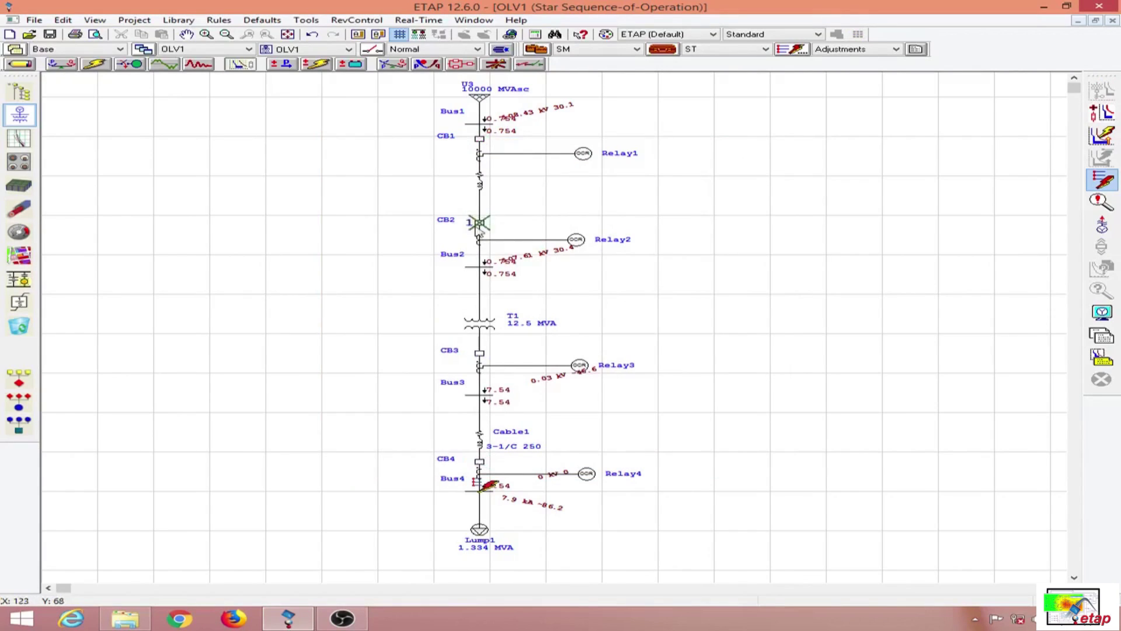
mouse_move(482, 232)
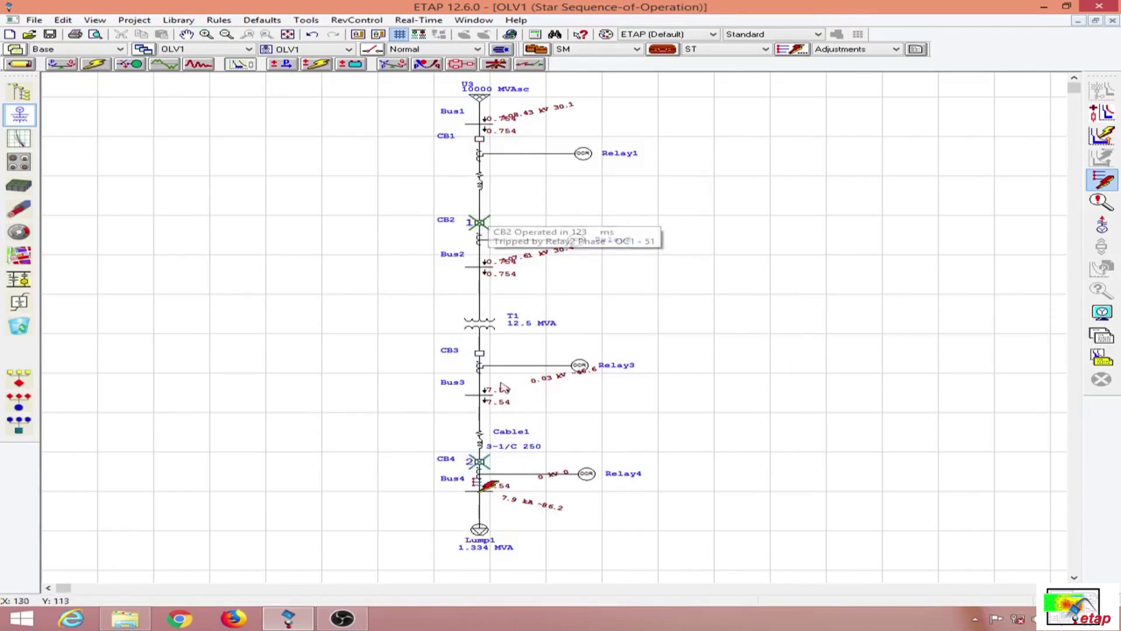
mouse_move(483, 465)
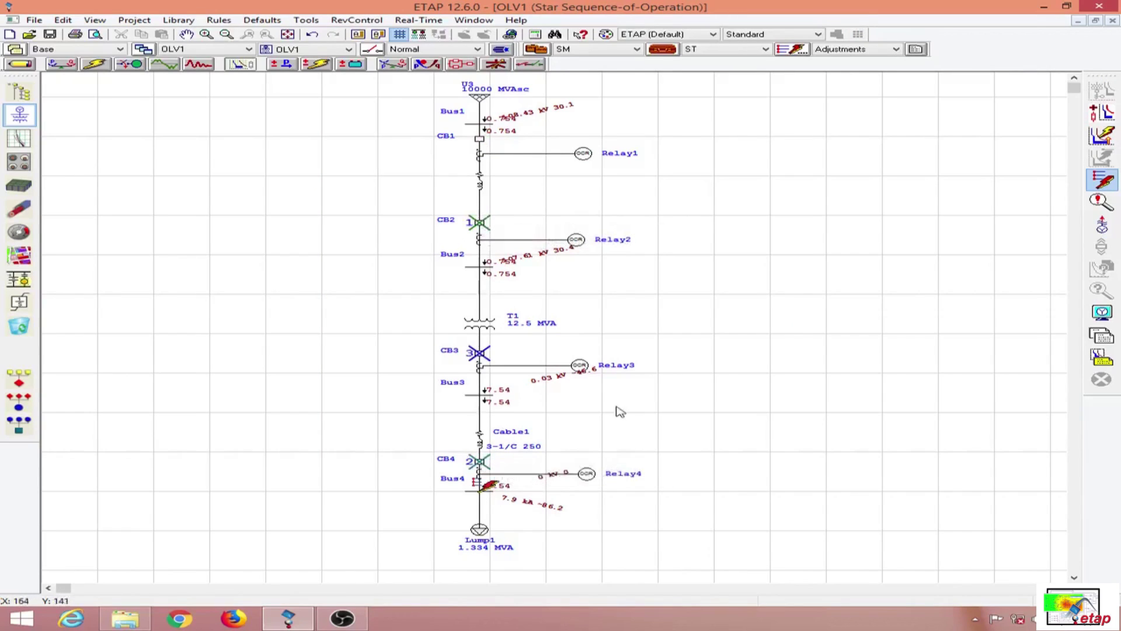
- Rerun the Bus4 fault simulation and plot the normalized curves of the whole diagram for that fault
click(1103, 202)
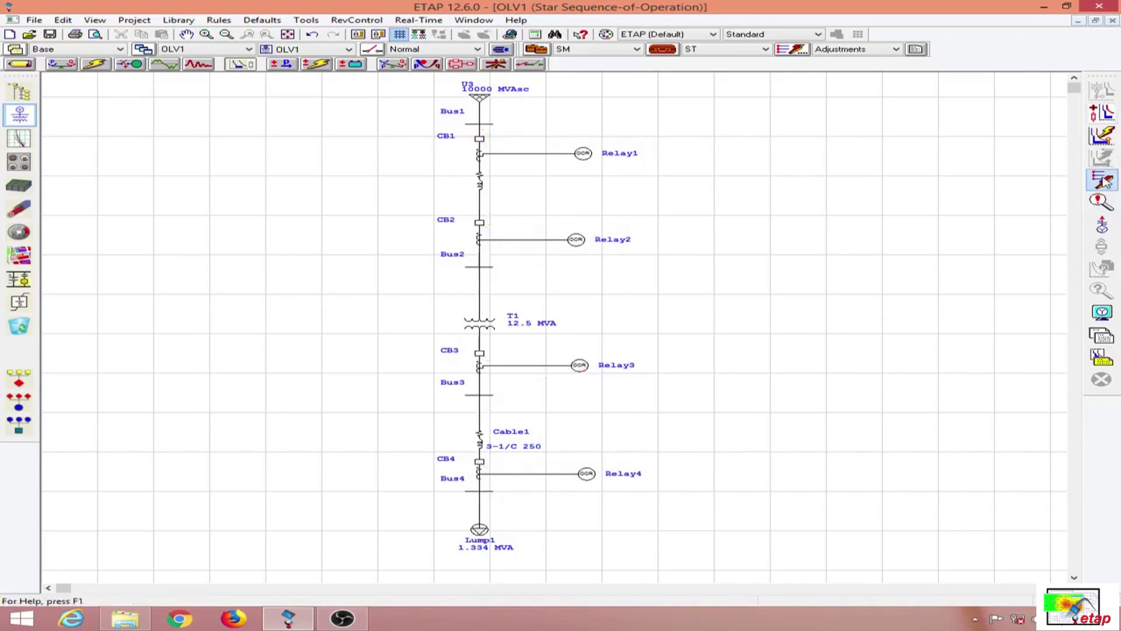
click(488, 492)
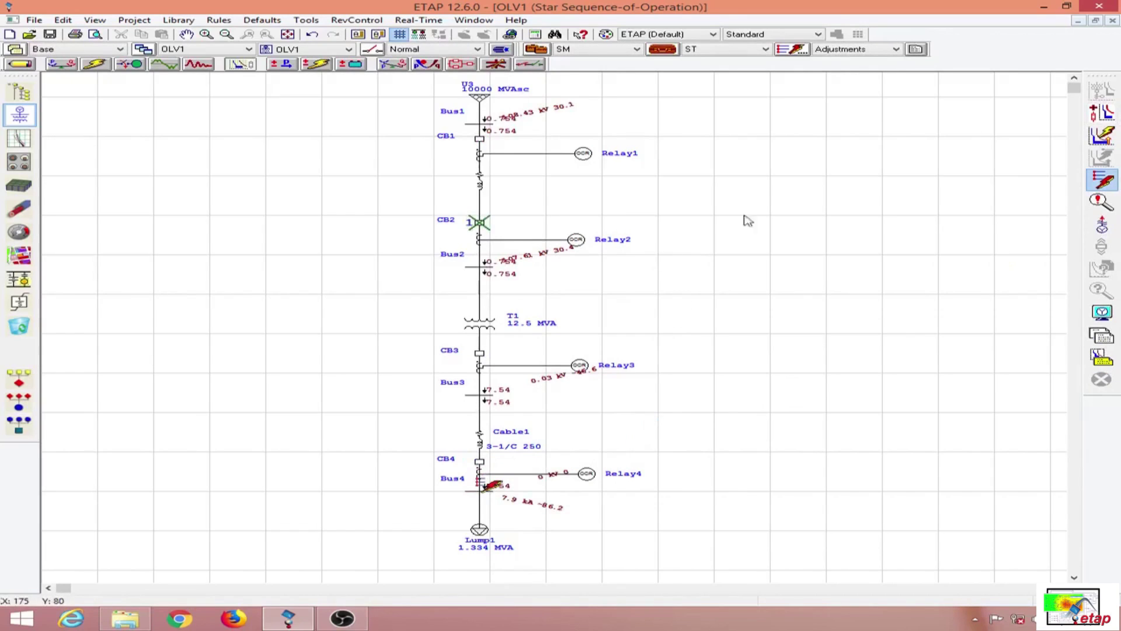
drag(427, 88, 610, 555)
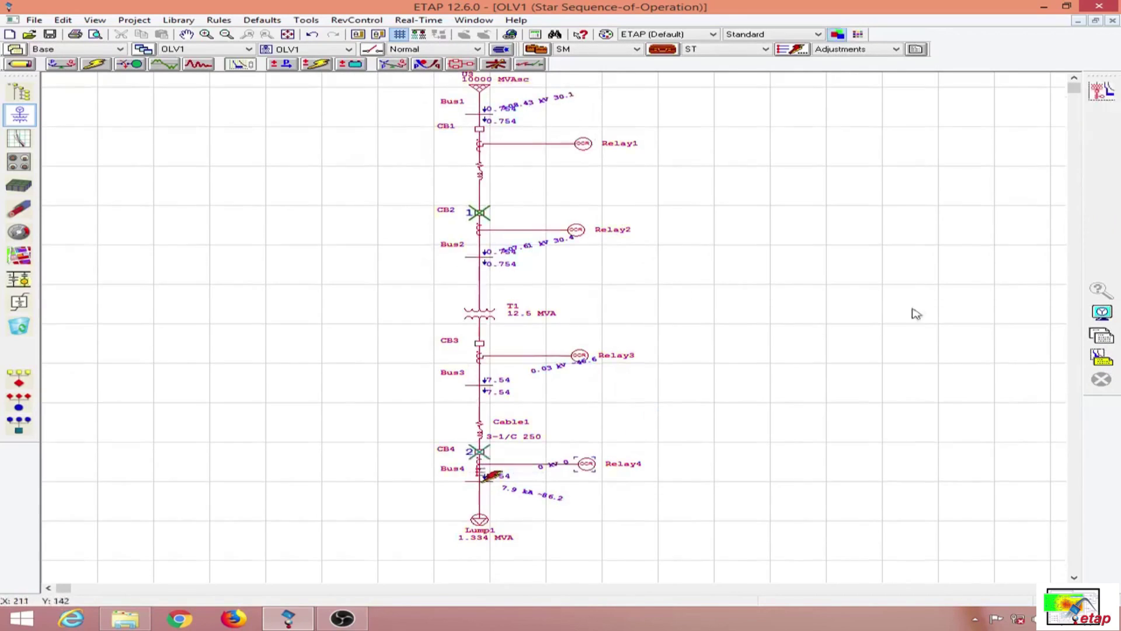
click(1103, 91)
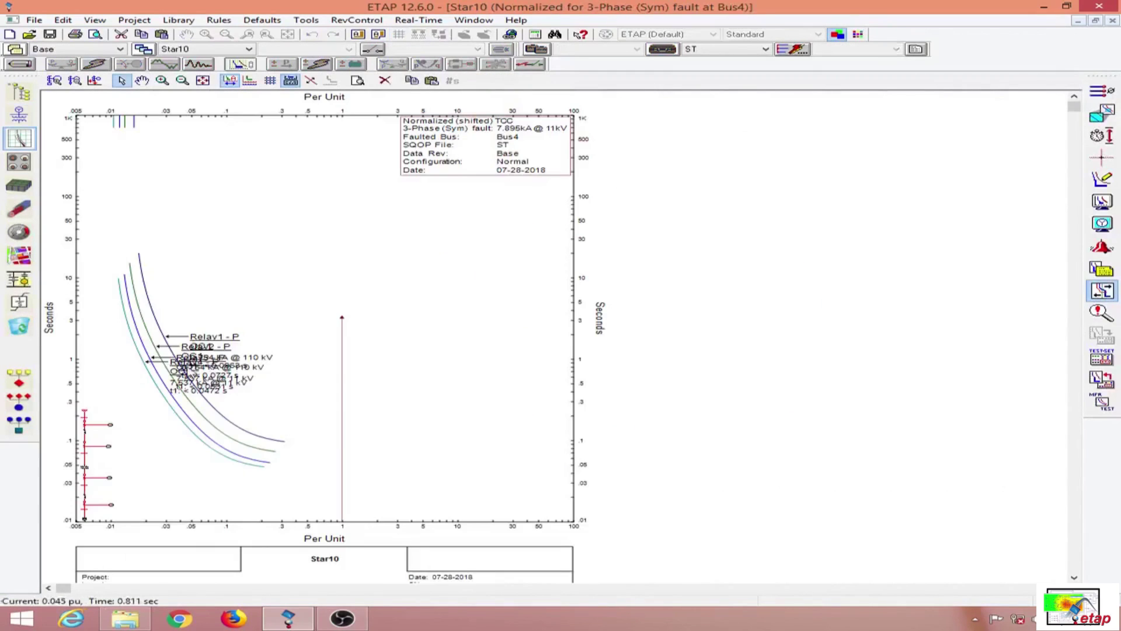
- Spread the Relay1, Relay2, Relay3 and Relay4 labels apart on the normalized Bus4 fault plot so they no longer overlap
drag(214, 337, 275, 283)
drag(211, 352, 295, 333)
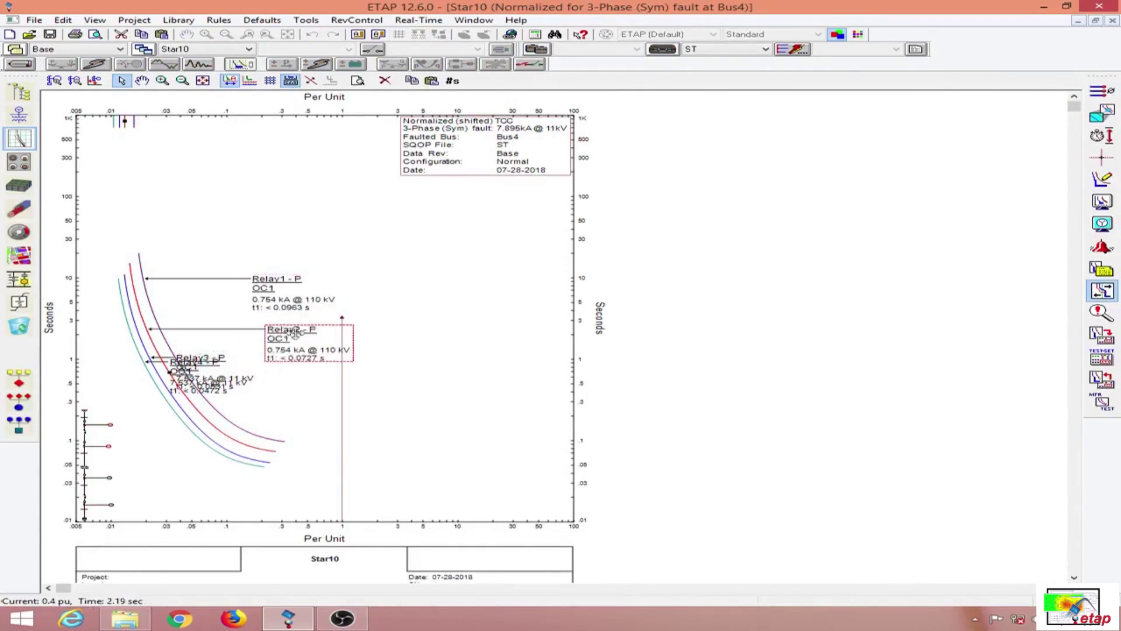
drag(199, 362, 367, 386)
drag(187, 373, 380, 479)
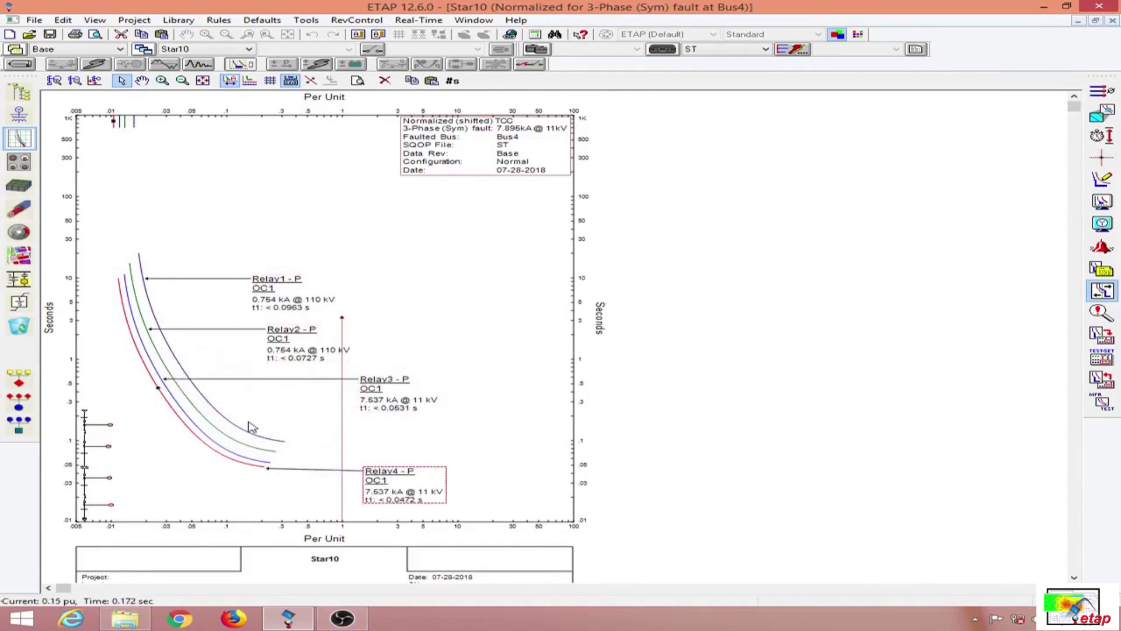
- Shift the Relay2 and Relay1 phase curves upward to widen their gap above Relay3's curve, and close the normalized plot
click(160, 358)
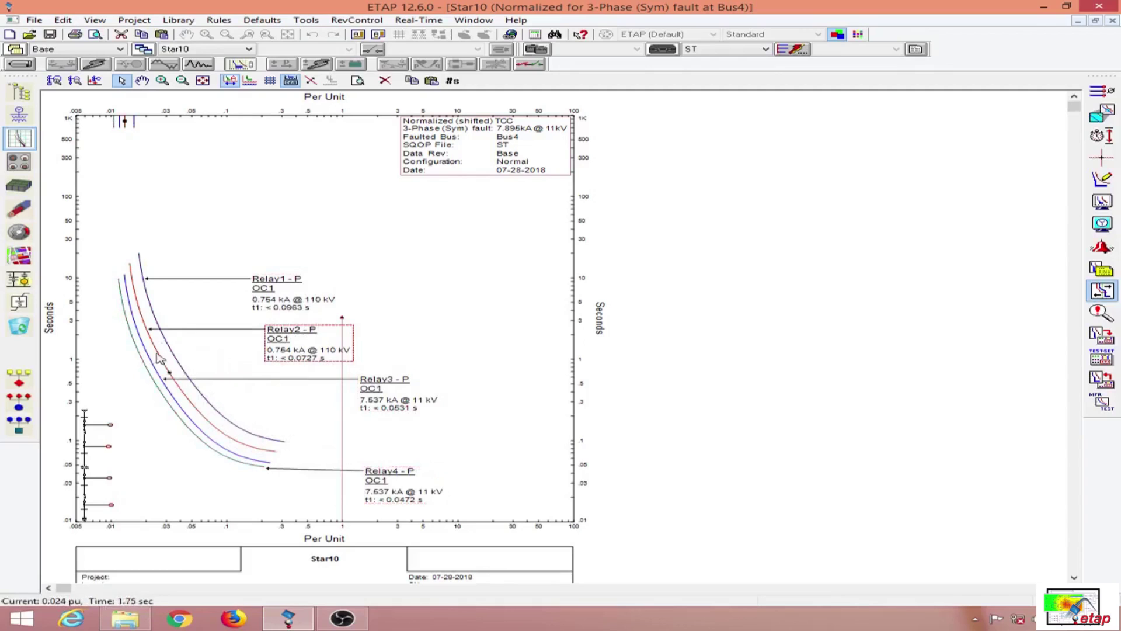
drag(172, 367, 187, 351)
click(175, 358)
drag(259, 371, 260, 370)
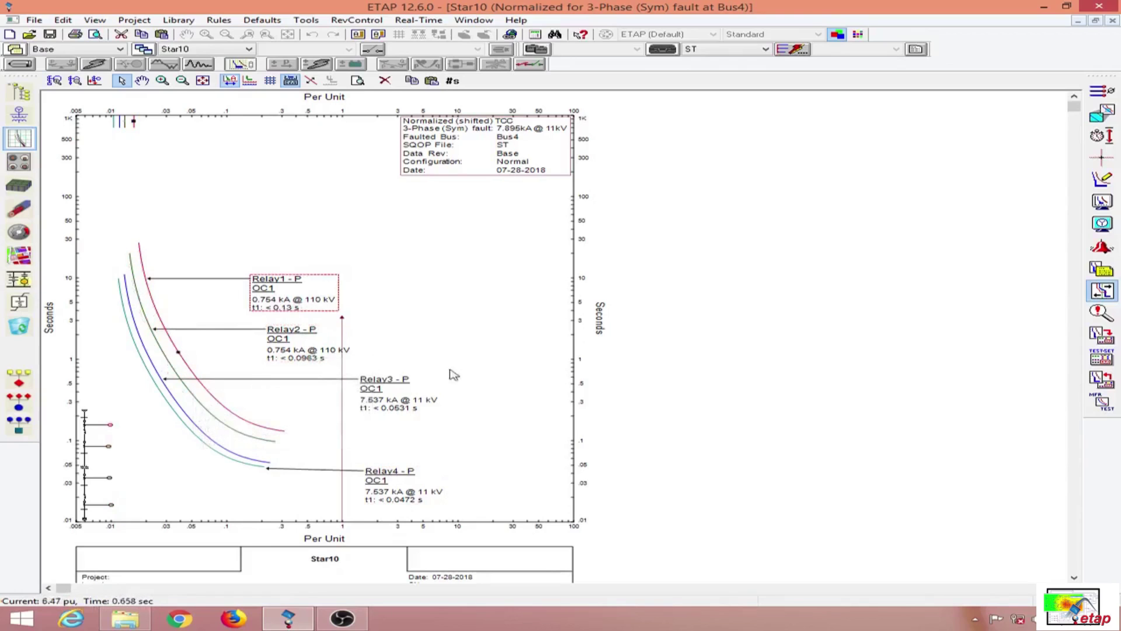
click(473, 332)
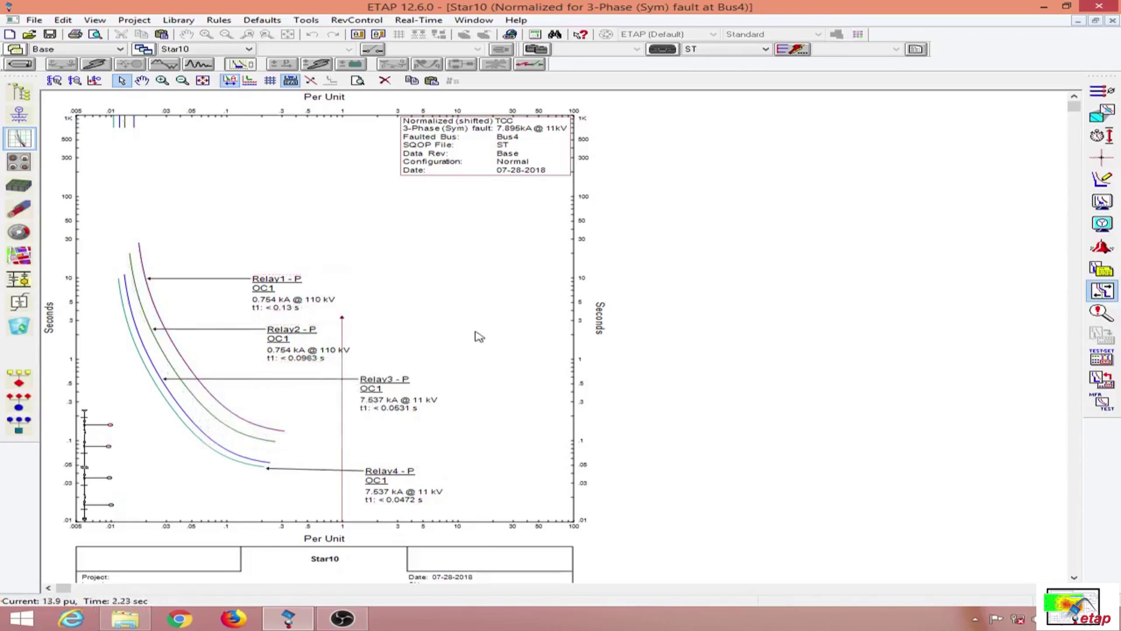
click(1113, 21)
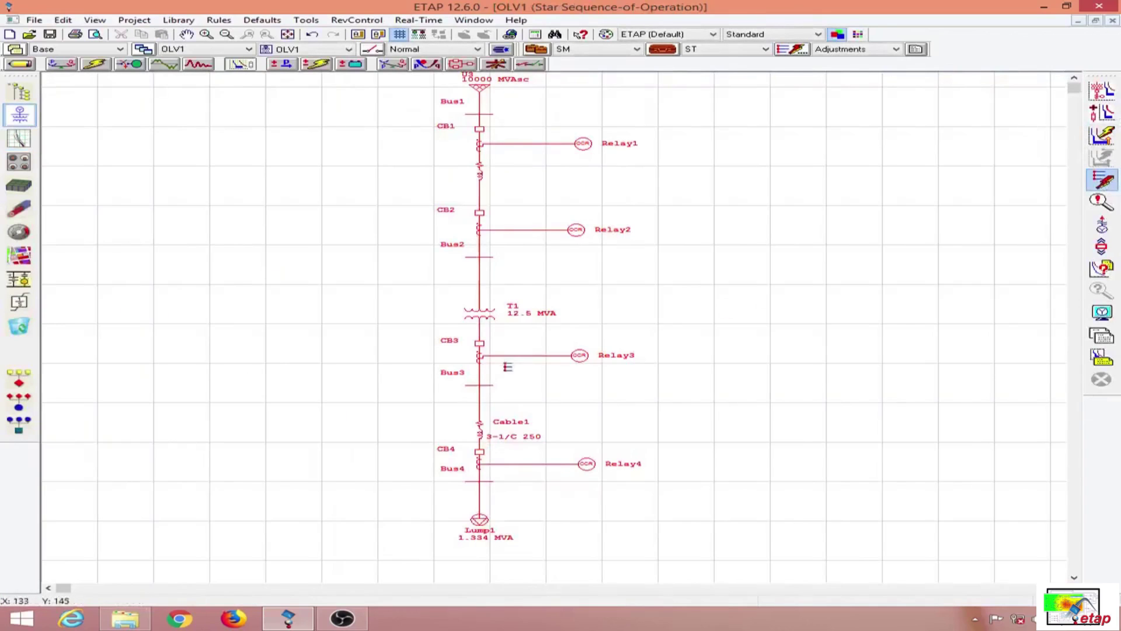
- Simulate faults at Bus4, Bus3 and Bus2 in turn to check the breaker tripping sequence for each fault location
click(486, 477)
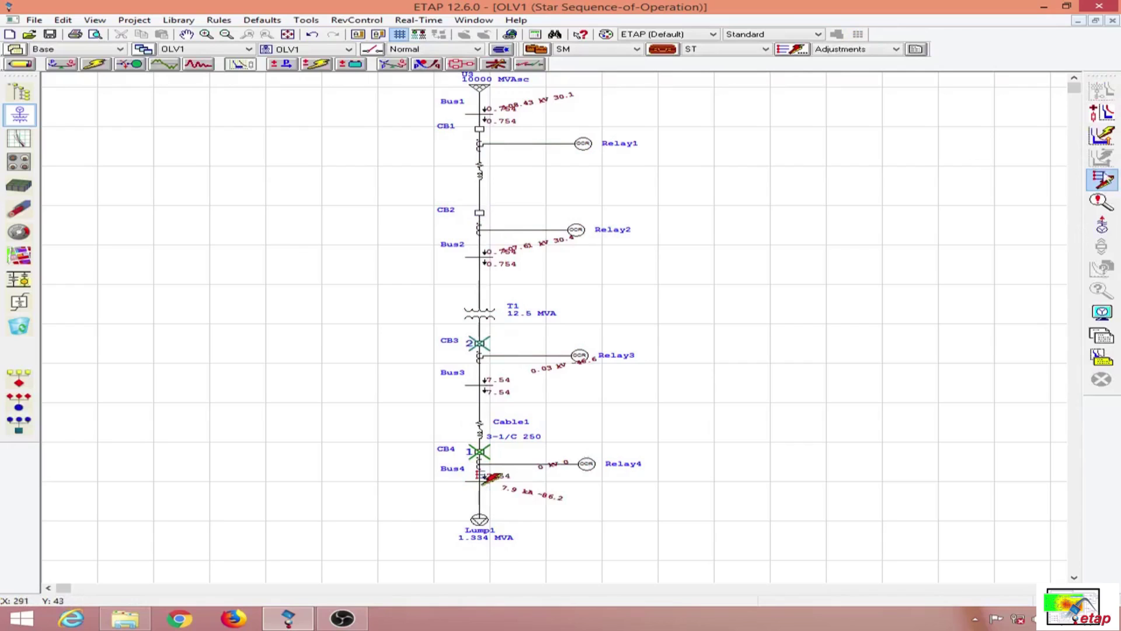
click(1102, 181)
click(487, 383)
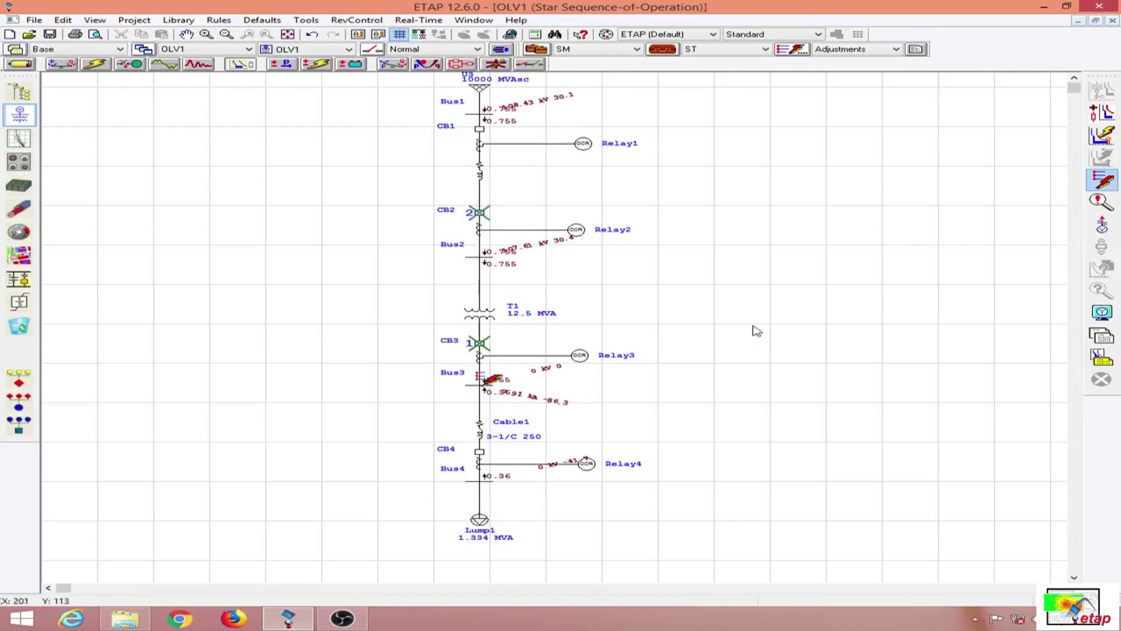
click(1089, 182)
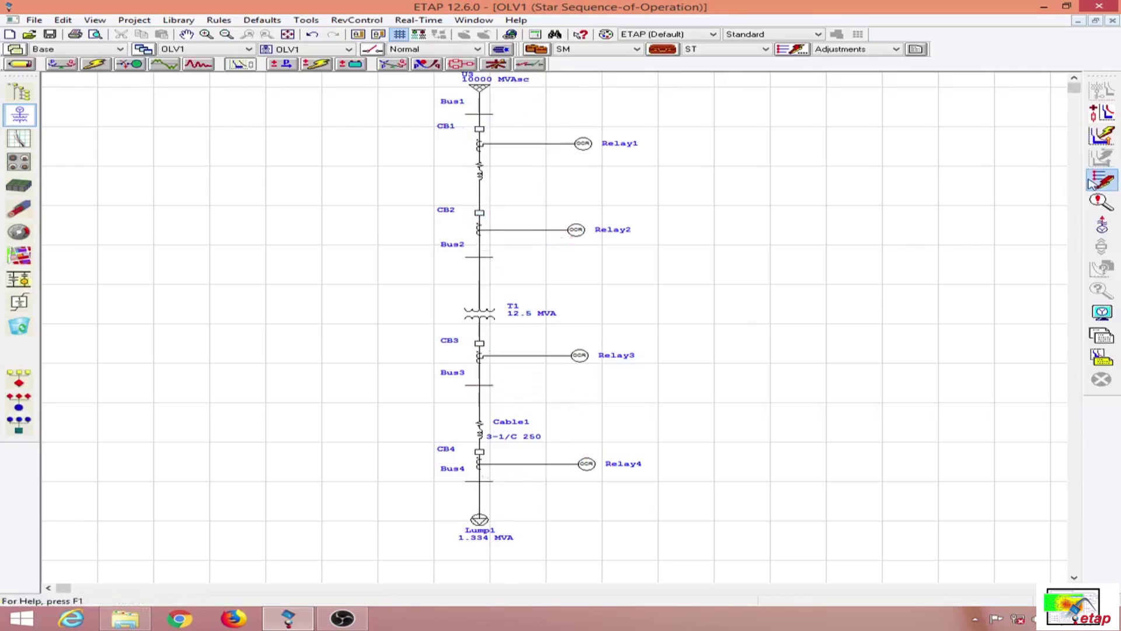
click(487, 250)
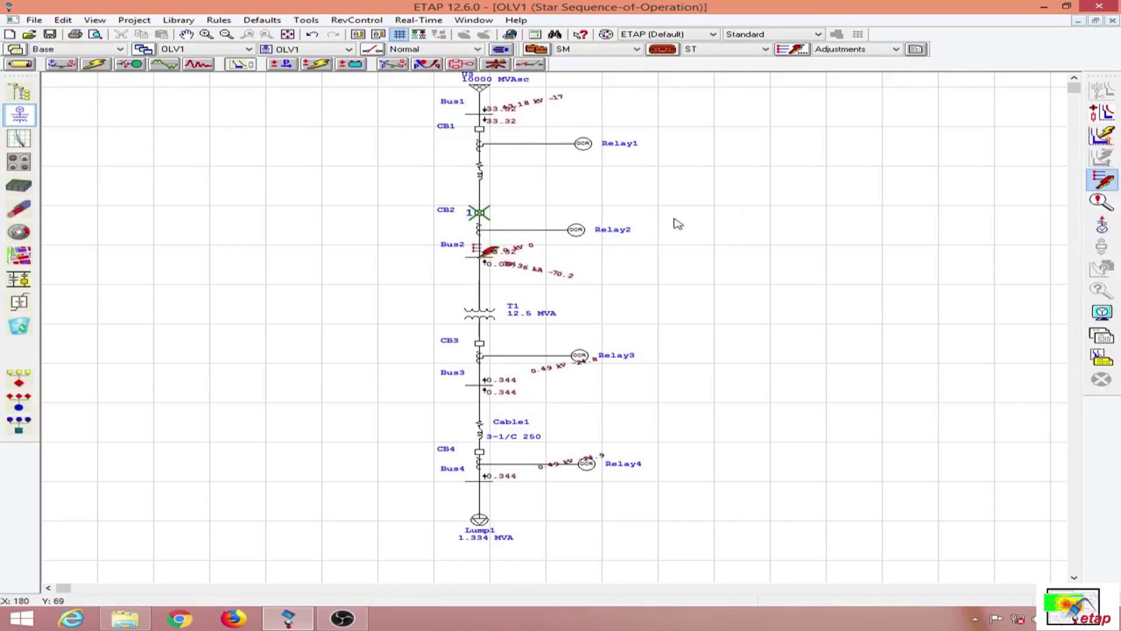
click(1075, 78)
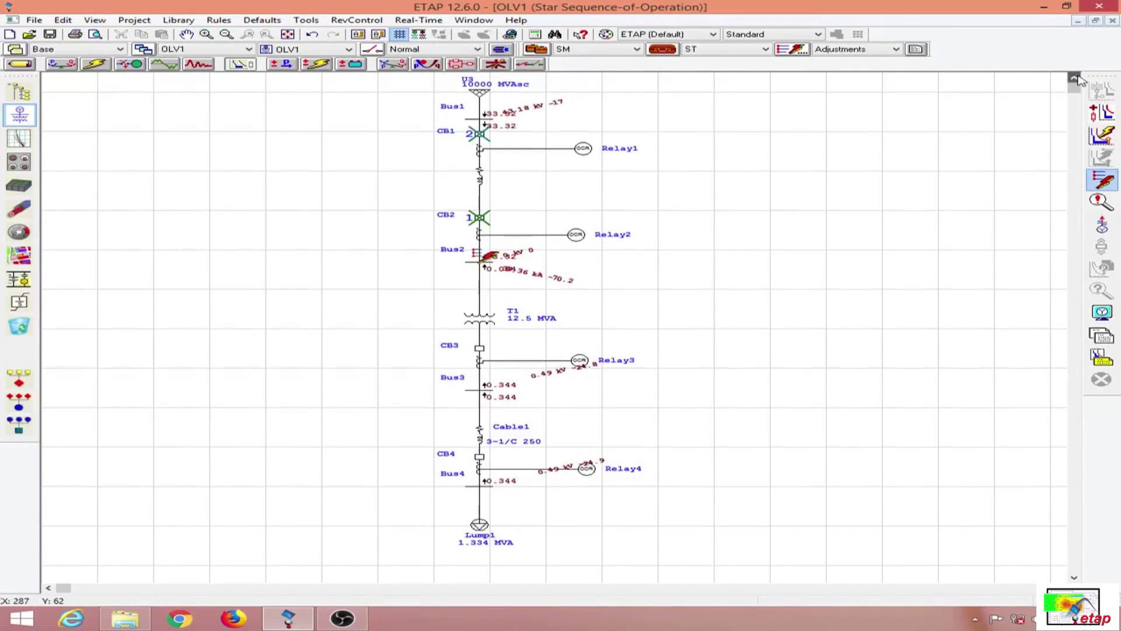
click(1076, 78)
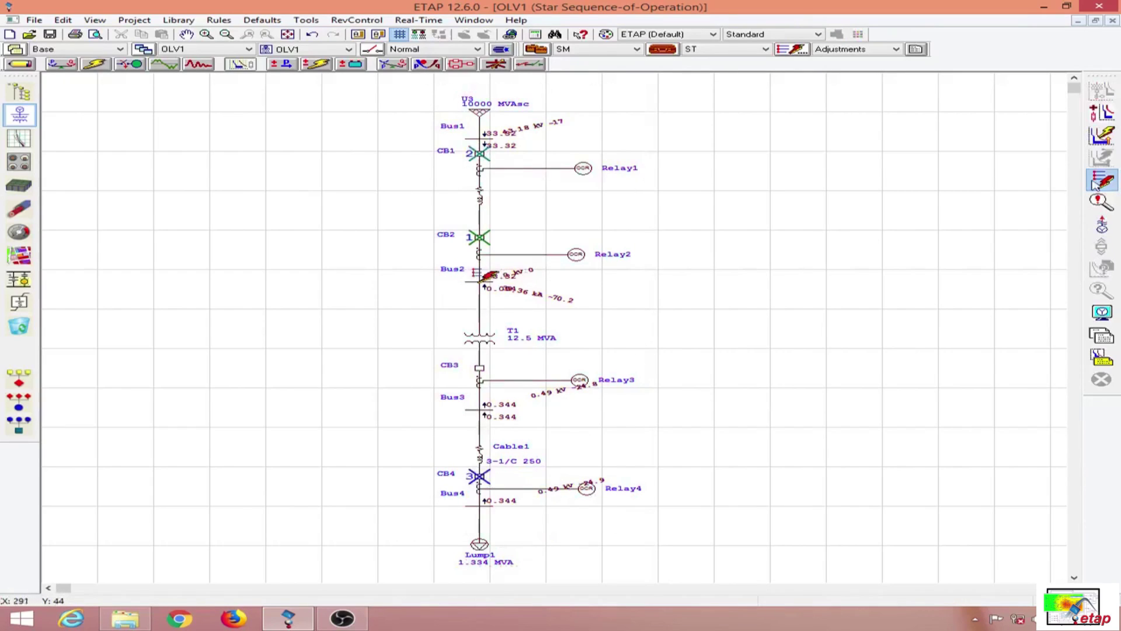
click(1098, 182)
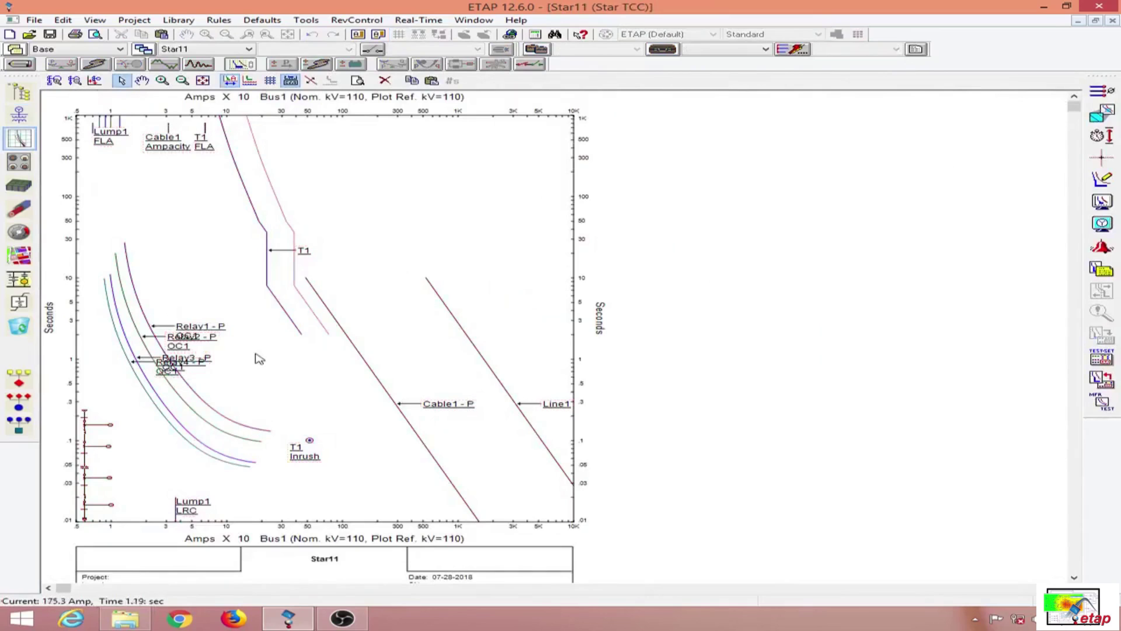
- Separate the overlapping relay labels on the Star11 curve plot and return to the one-line diagram
drag(210, 333, 272, 335)
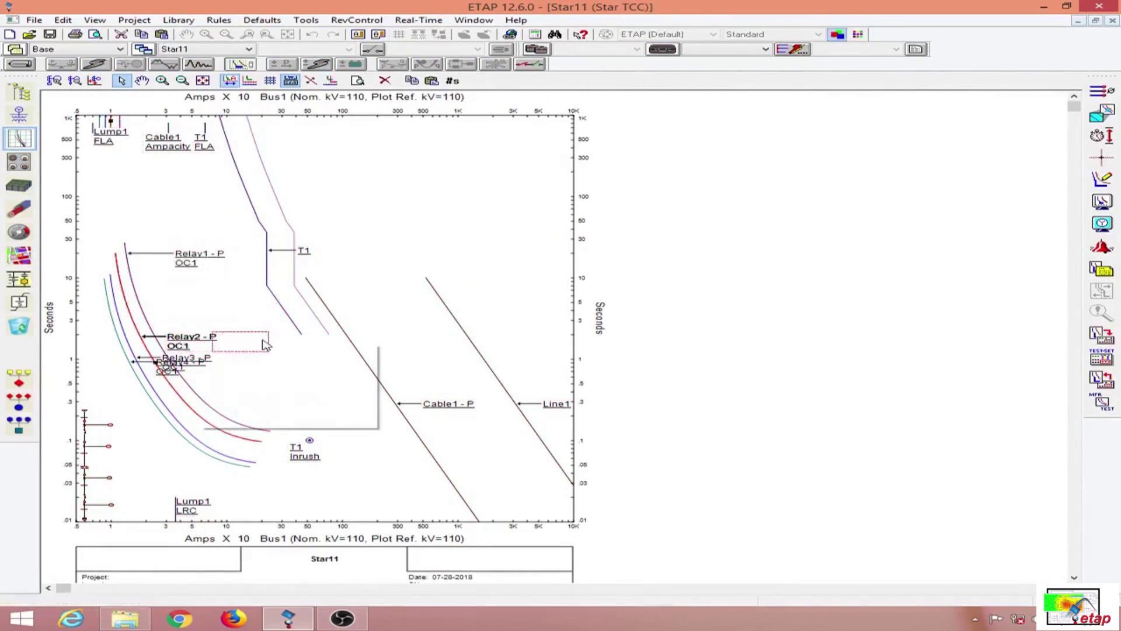
drag(190, 365, 250, 372)
click(1113, 21)
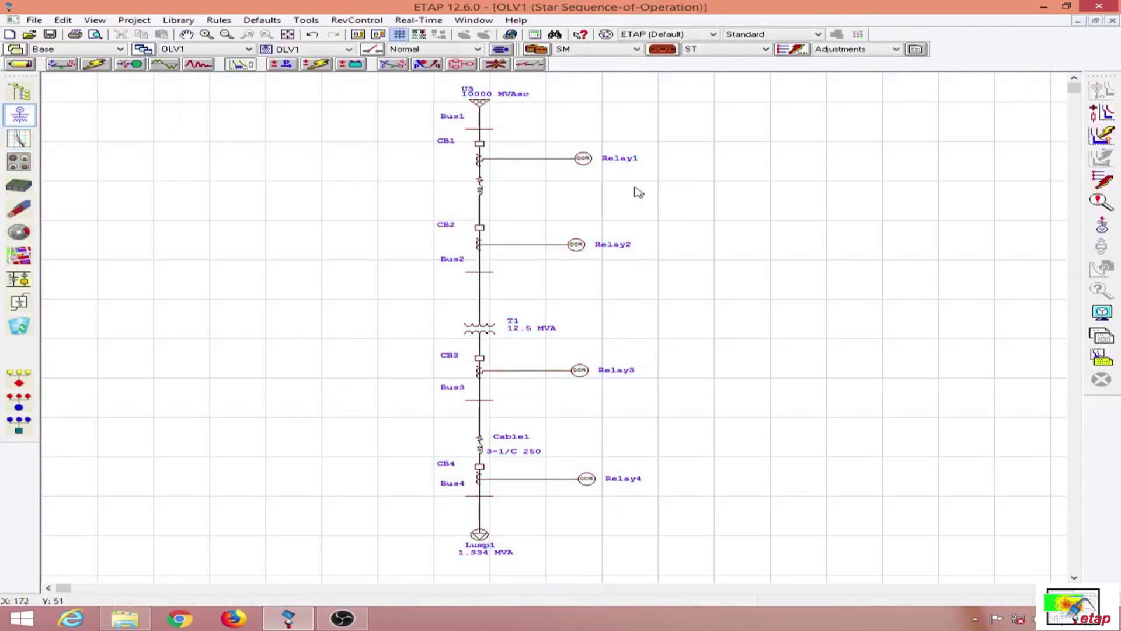
- Set Relay1's ground overcurrent curve to ANSI - Normally Inverse, enter a new ground pickup, and save the relay
double_click(583, 158)
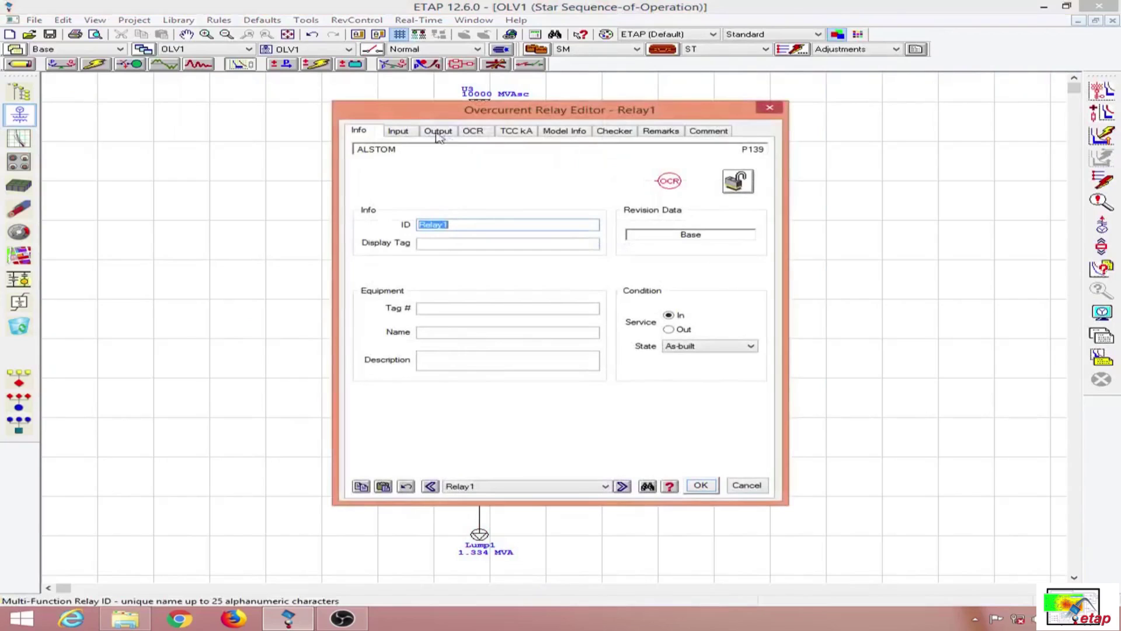
click(473, 130)
click(413, 208)
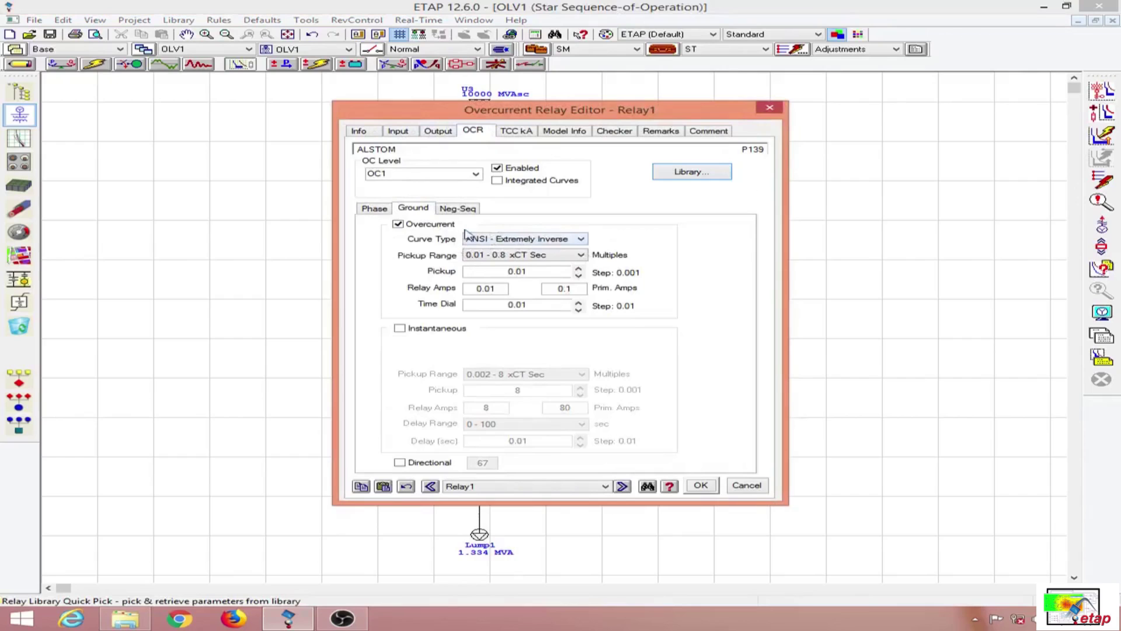
click(543, 239)
click(537, 274)
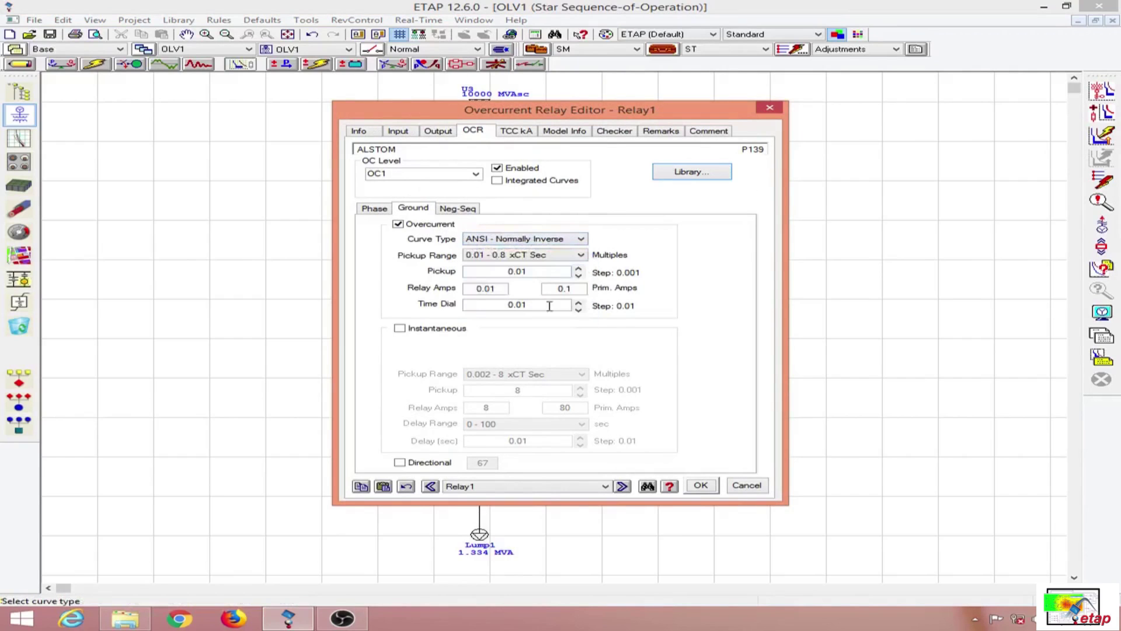
double_click(545, 270)
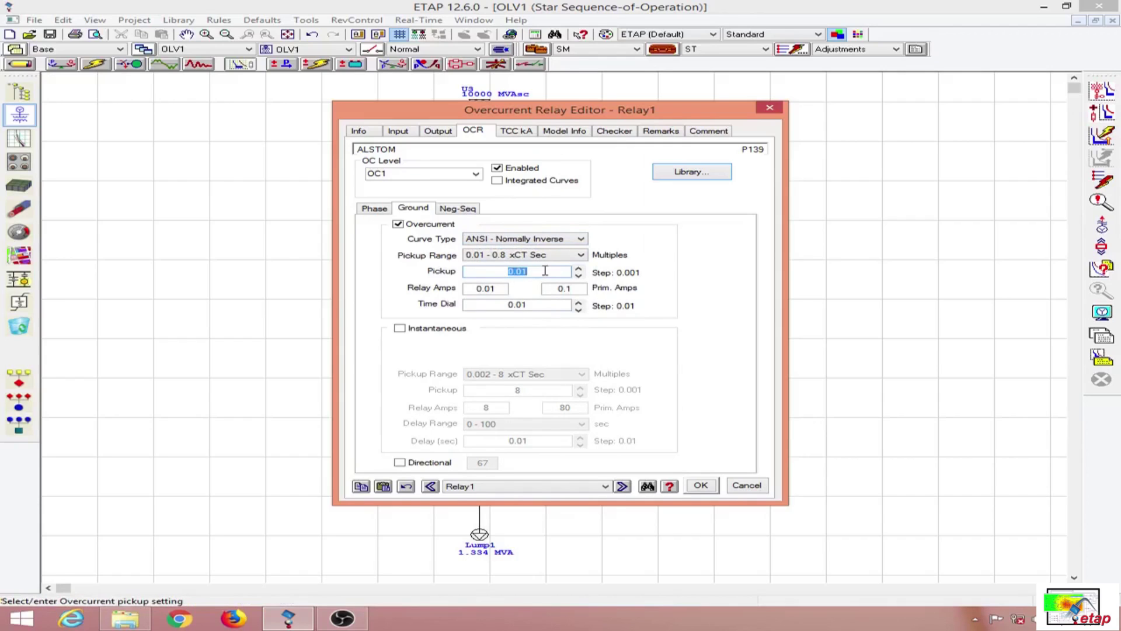
text(0)
click(703, 487)
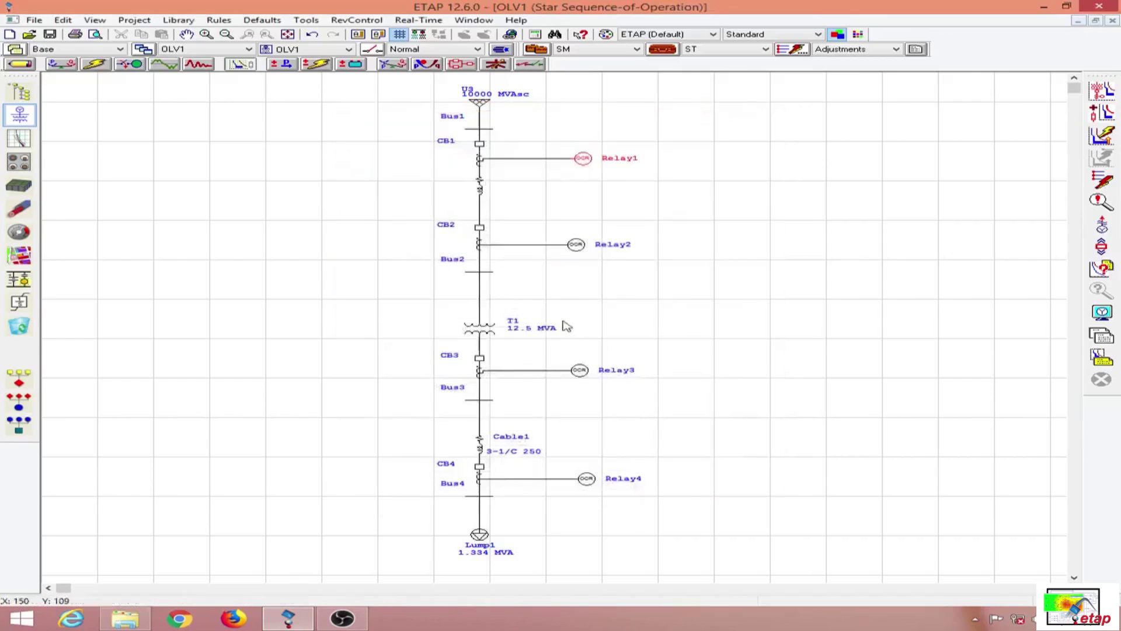
- Set Relay2's ground overcurrent curve to ANSI - Normally Inverse with a pickup of 0.1, and save the relay
click(576, 246)
double_click(575, 246)
click(474, 130)
click(413, 208)
click(514, 239)
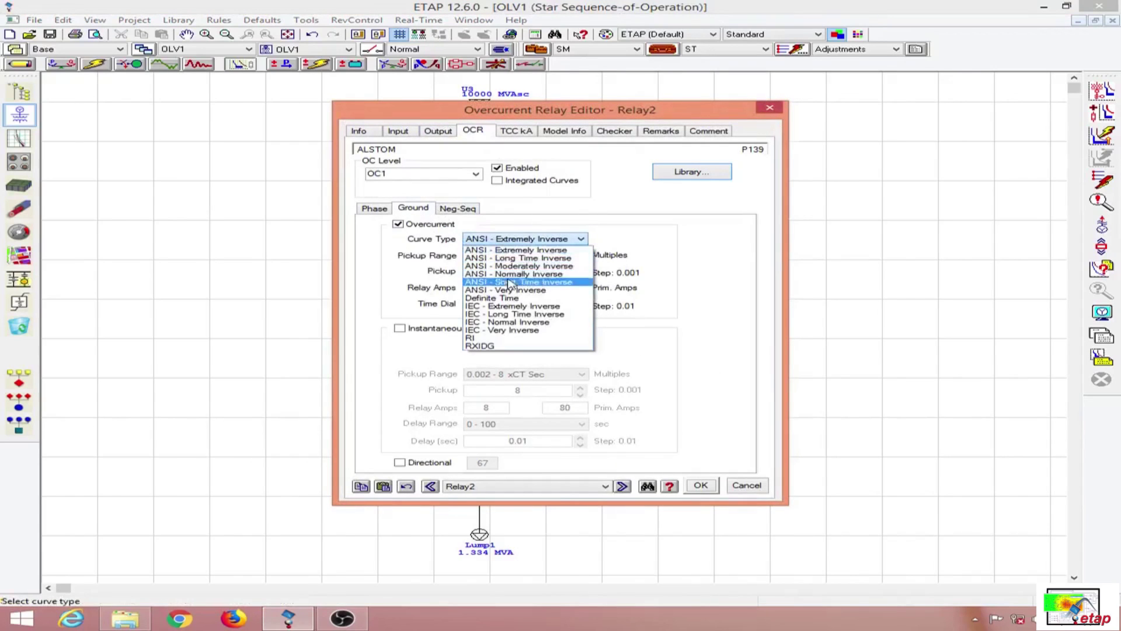
click(511, 274)
double_click(530, 272)
text(0.)
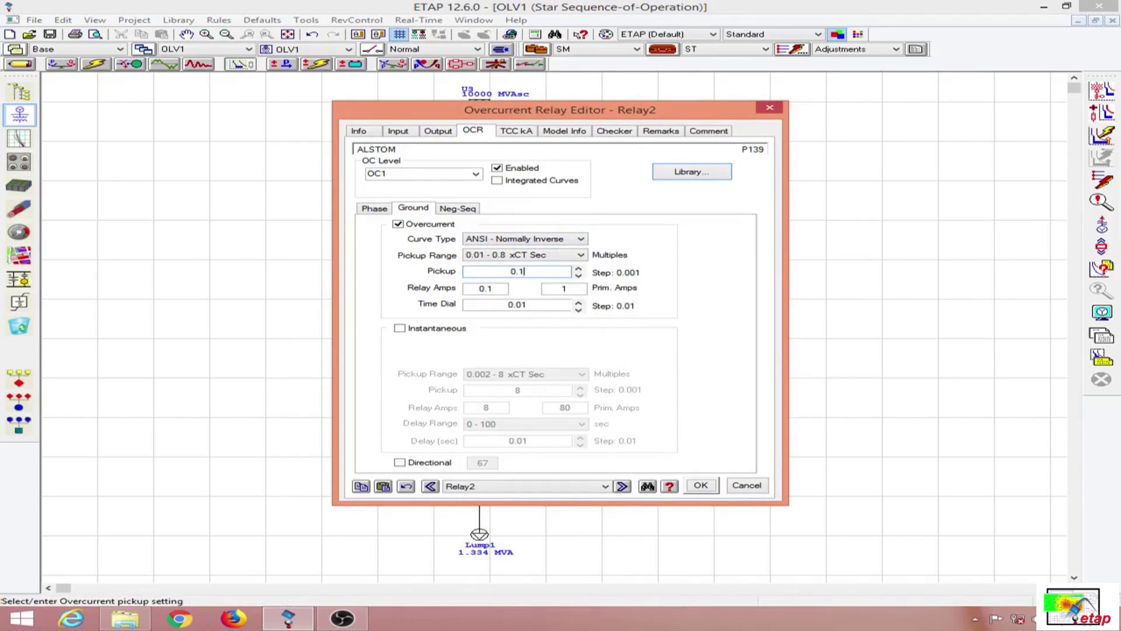
text(1)
click(702, 486)
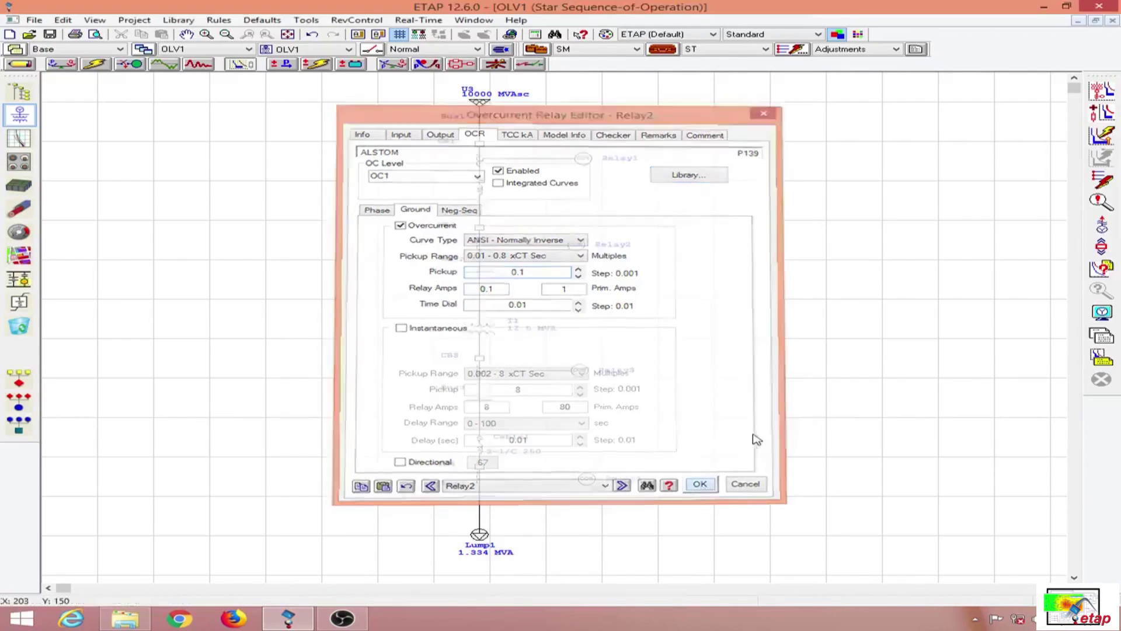
- Set Relay4's ground overcurrent curve to ANSI - Normally Inverse with a pickup of 0.1, and save the relay
double_click(593, 477)
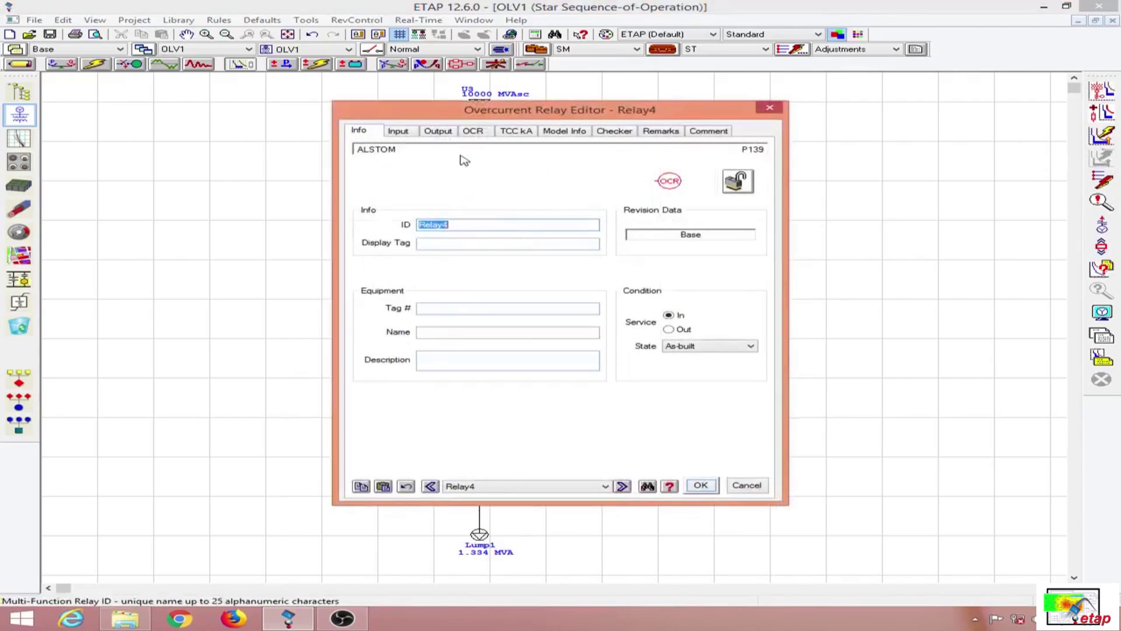
click(473, 132)
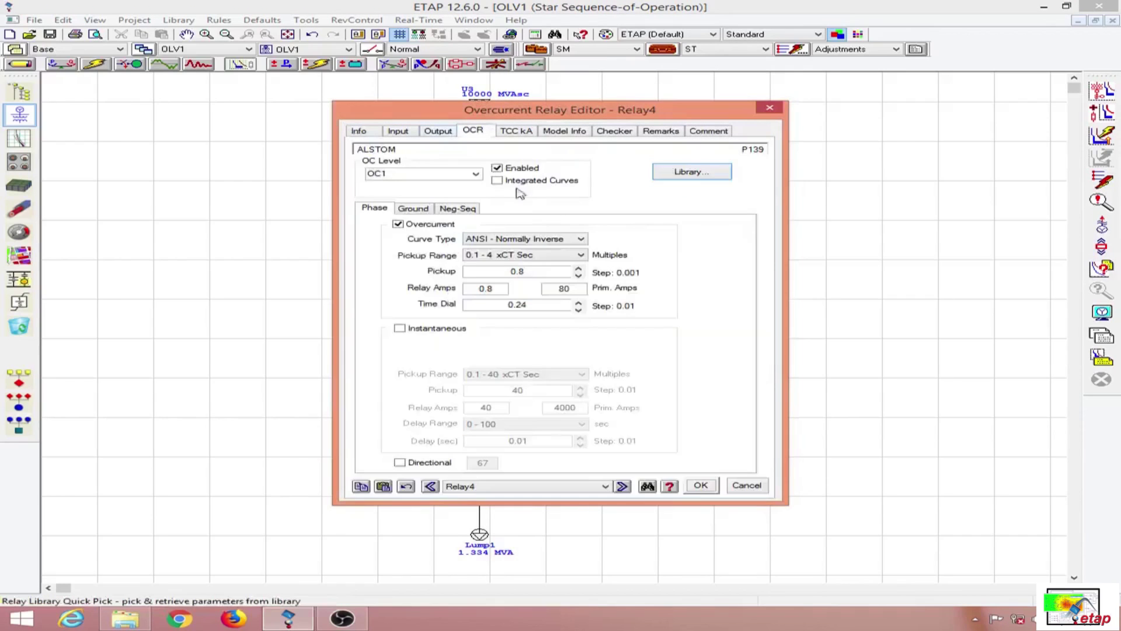
click(414, 208)
click(543, 238)
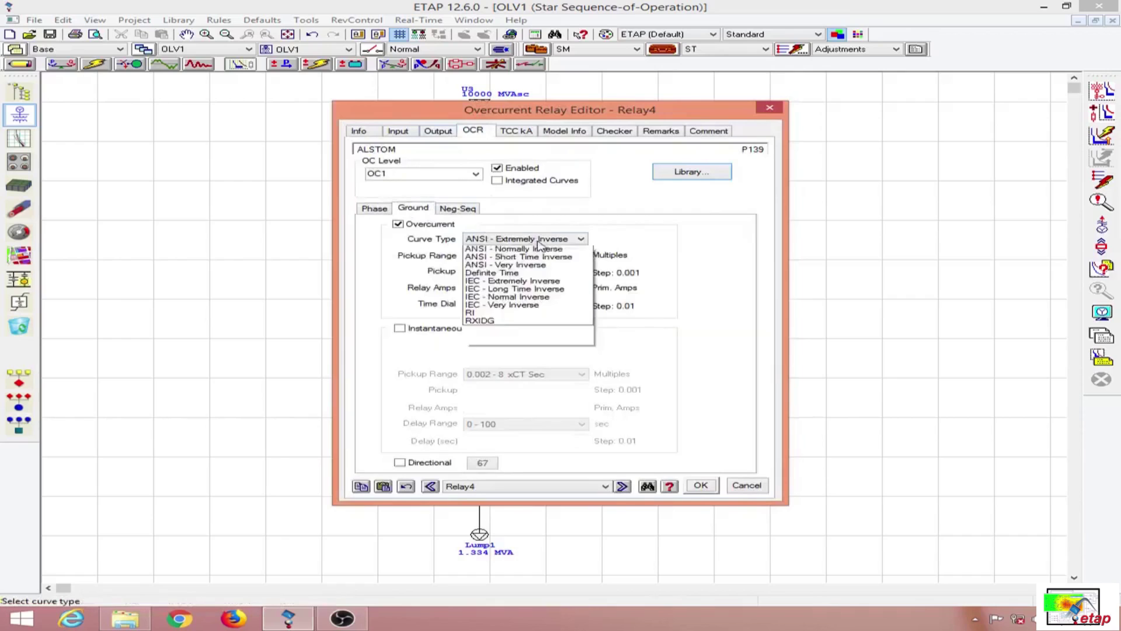
click(541, 274)
click(494, 272)
text(0.1)
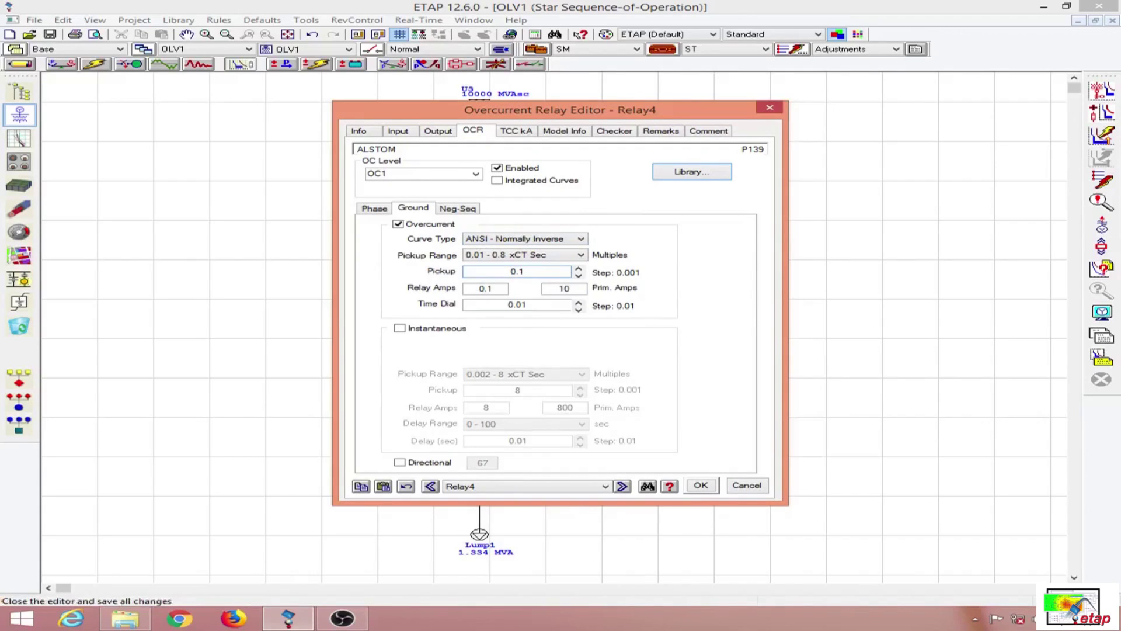
click(700, 484)
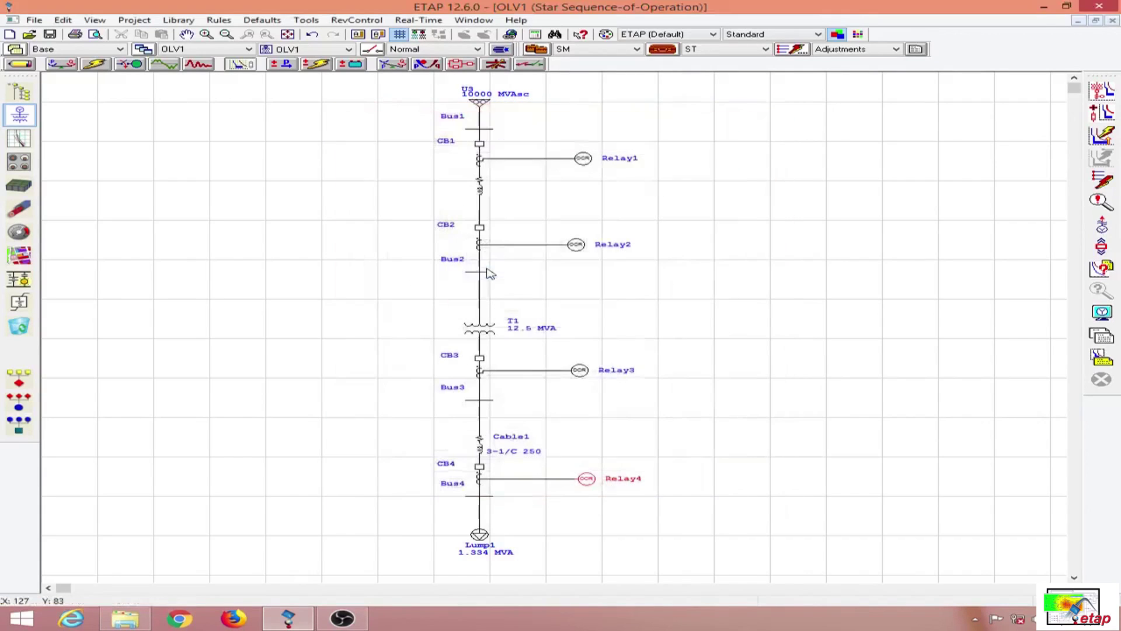
- Set Relay3's ground overcurrent pickup to 0.12 with the ANSI - Normally Inverse curve, and save the relay
double_click(577, 373)
click(437, 131)
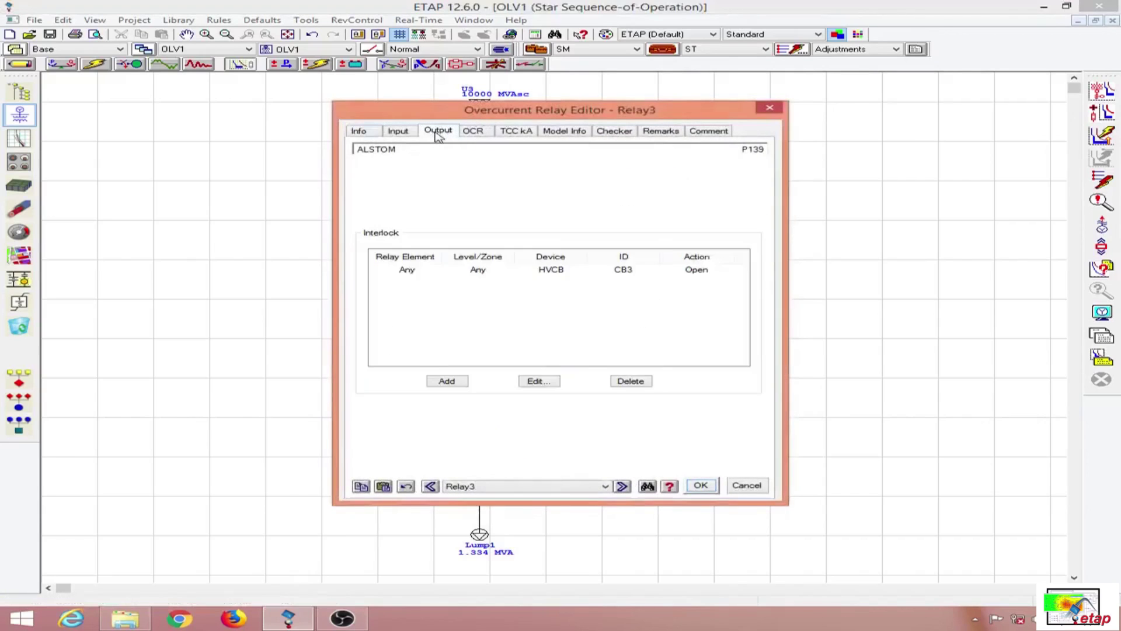
click(472, 132)
click(412, 209)
click(498, 269)
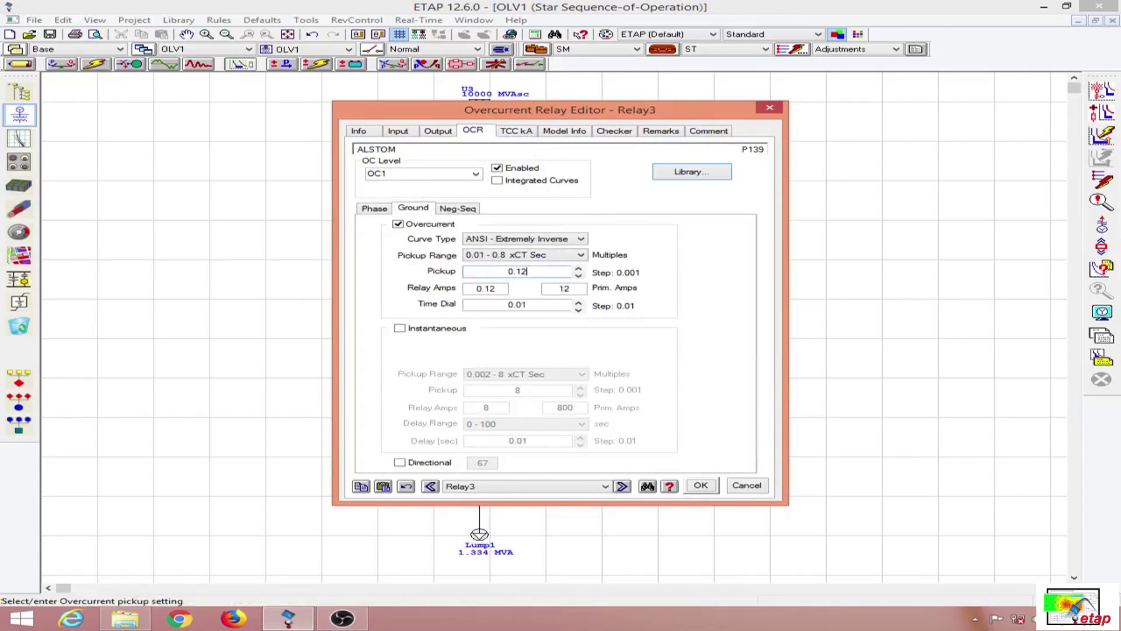
click(498, 236)
click(525, 298)
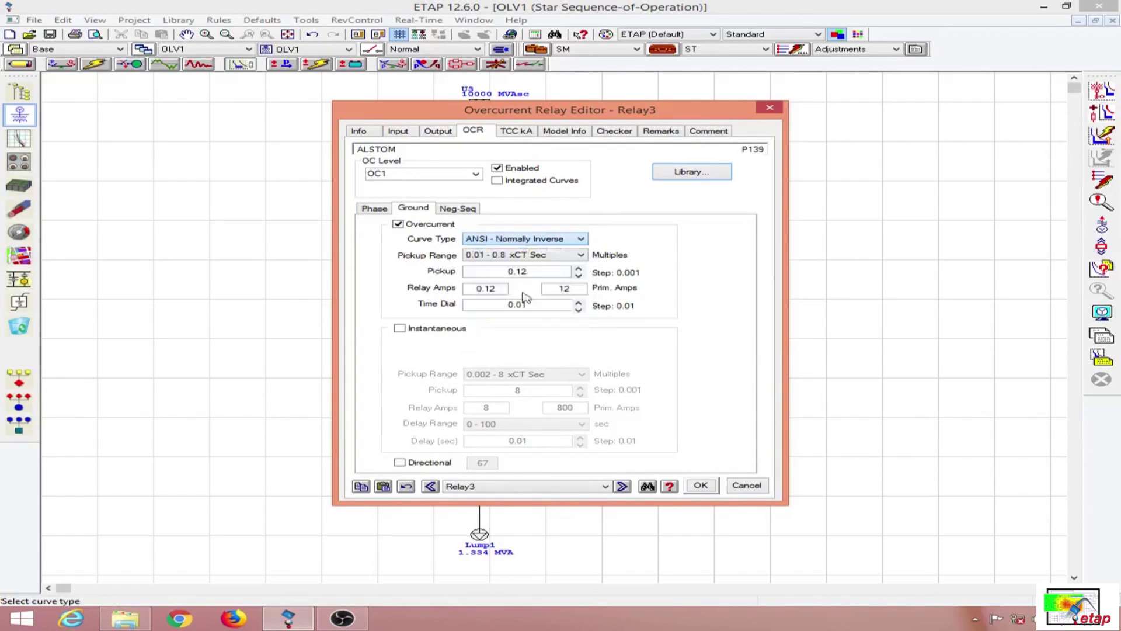
click(701, 484)
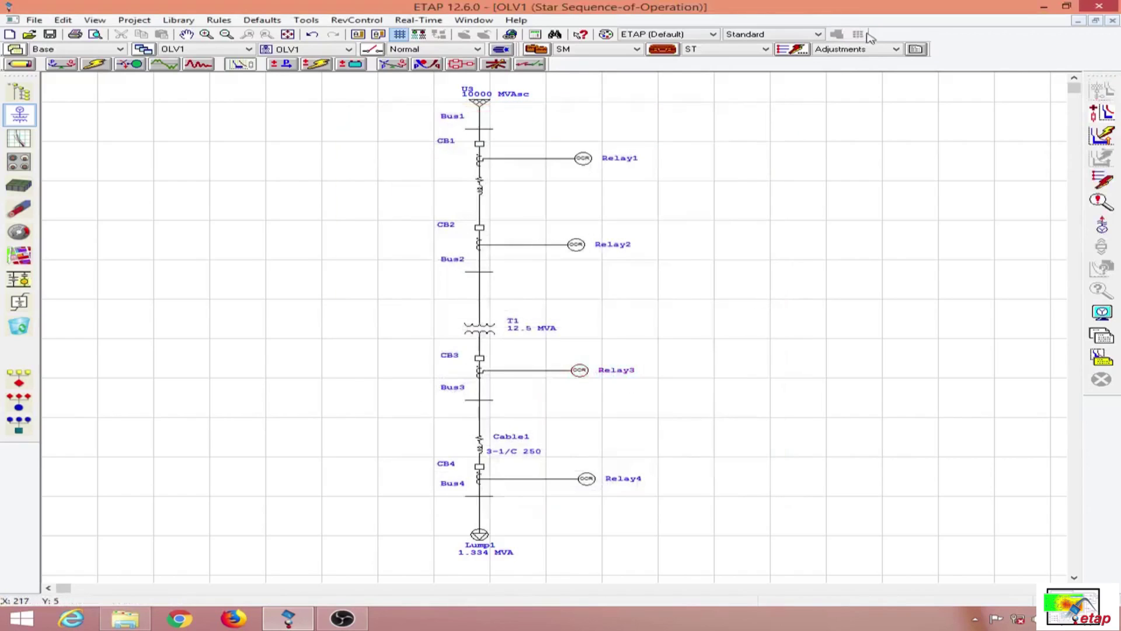
- Set the study case's sequence-of-operation fault type to Line-to-Ground and insert a fault at Bus4
click(663, 49)
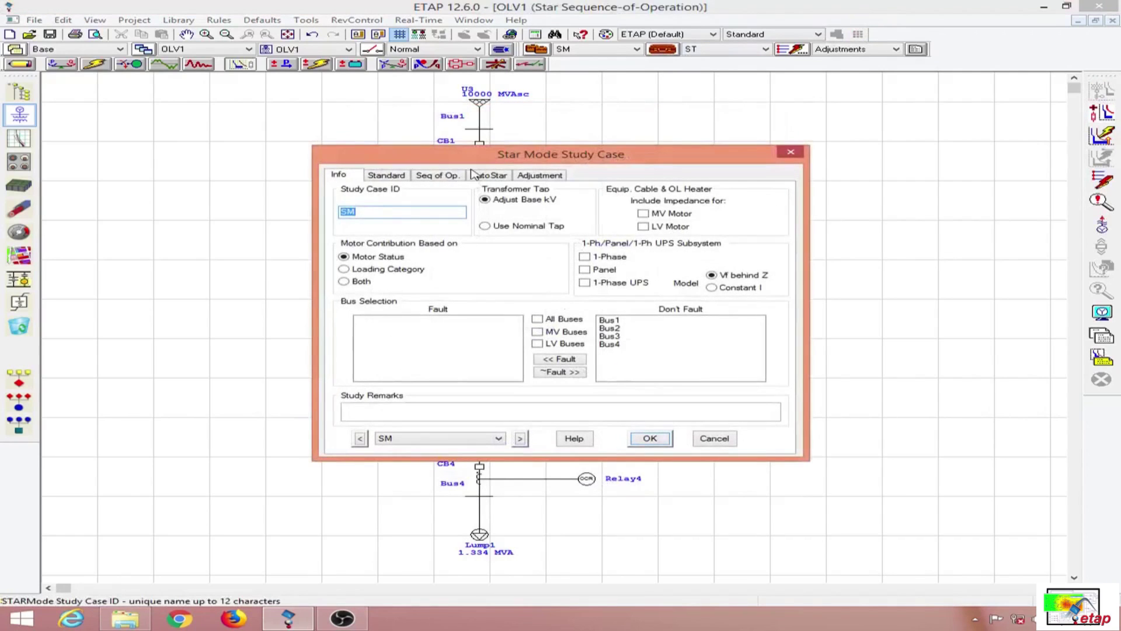
click(438, 175)
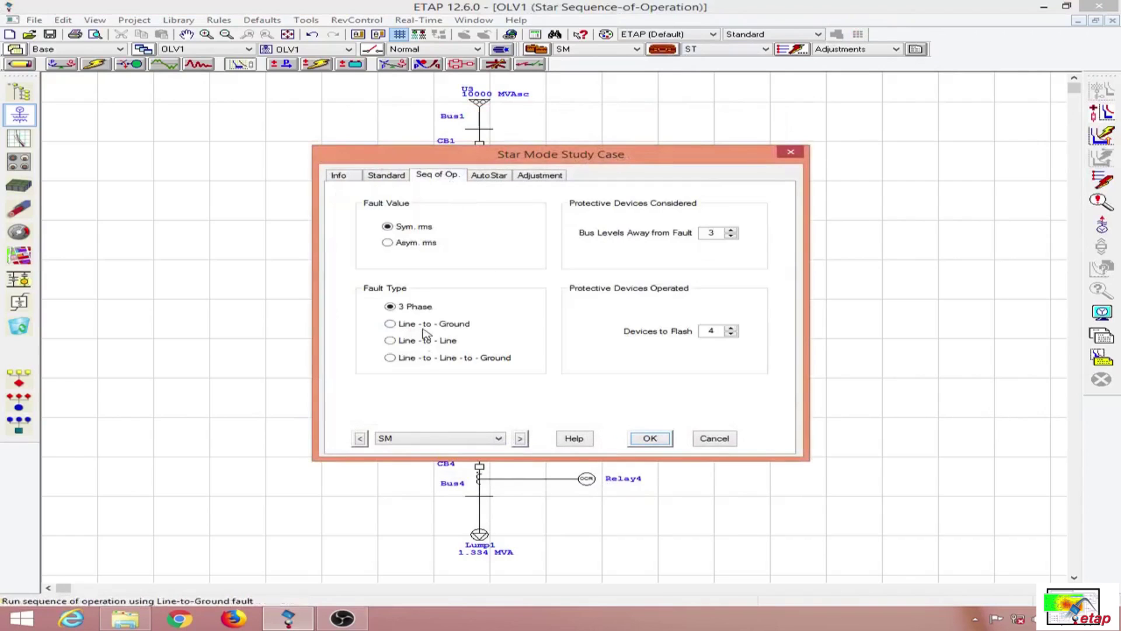
click(650, 438)
click(1102, 181)
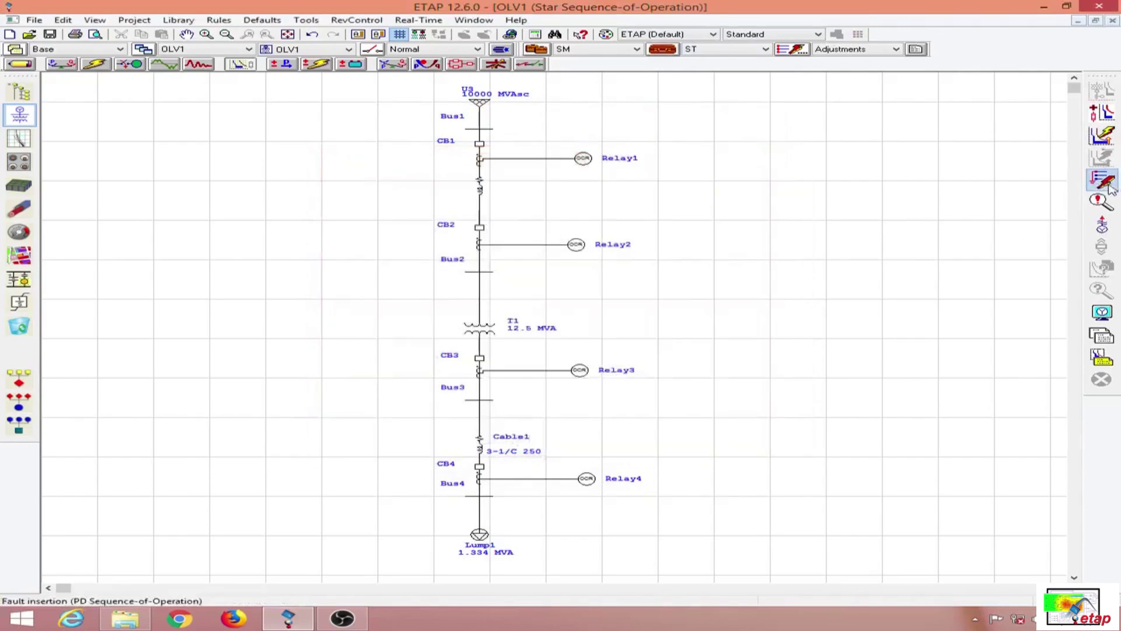
click(501, 500)
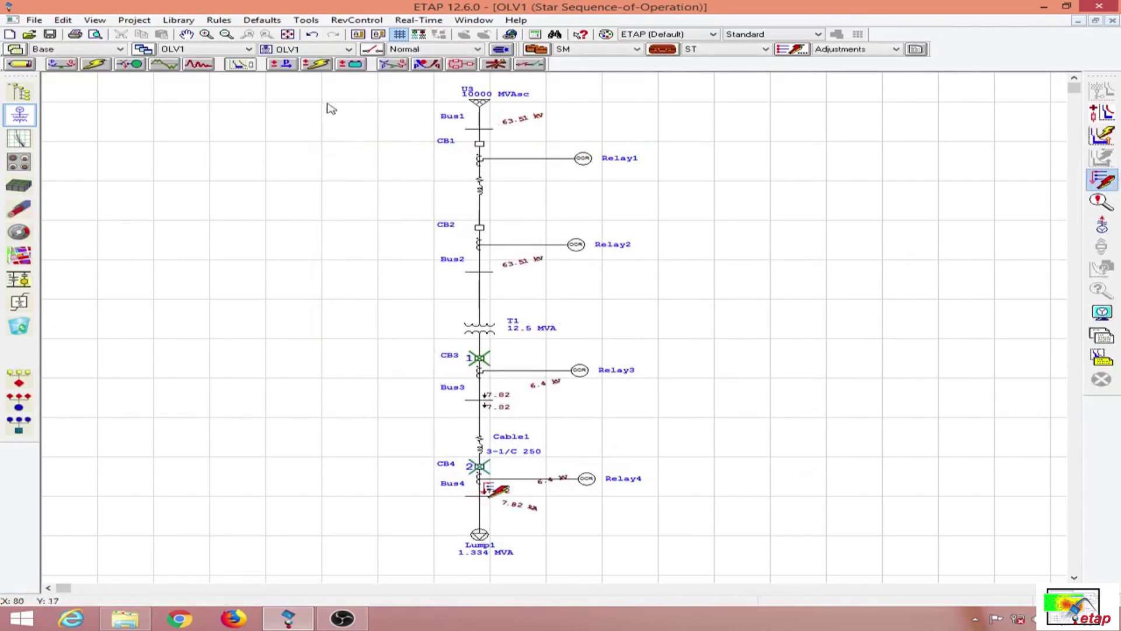
- Select the whole one-line network, create its normalized TCC view for the Bus4 fault, and switch the plot to ground mode
drag(374, 104, 709, 574)
click(1101, 90)
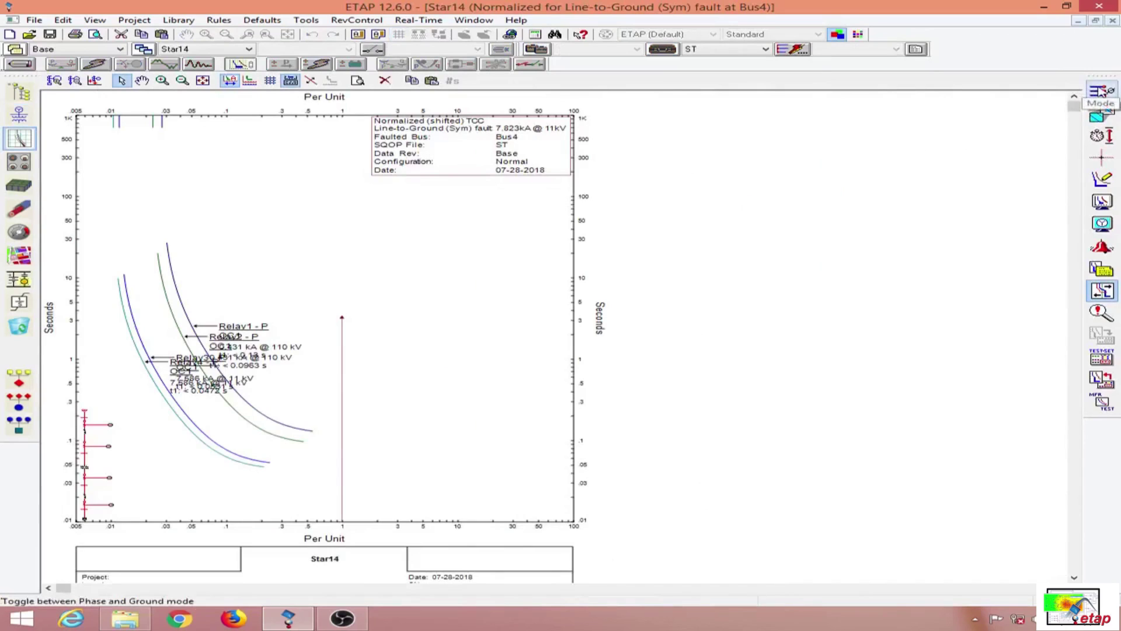
click(1101, 91)
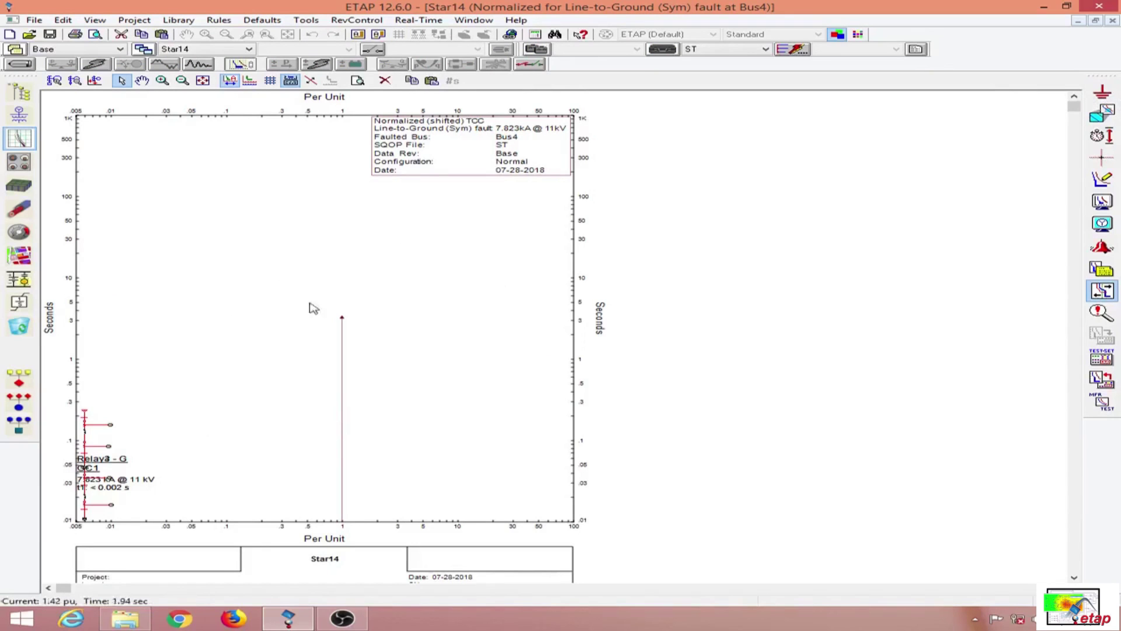
- Turn off auto scale for the Bus4 plot's X axis and set its current multiplier to 0.01
right_click(242, 225)
click(300, 231)
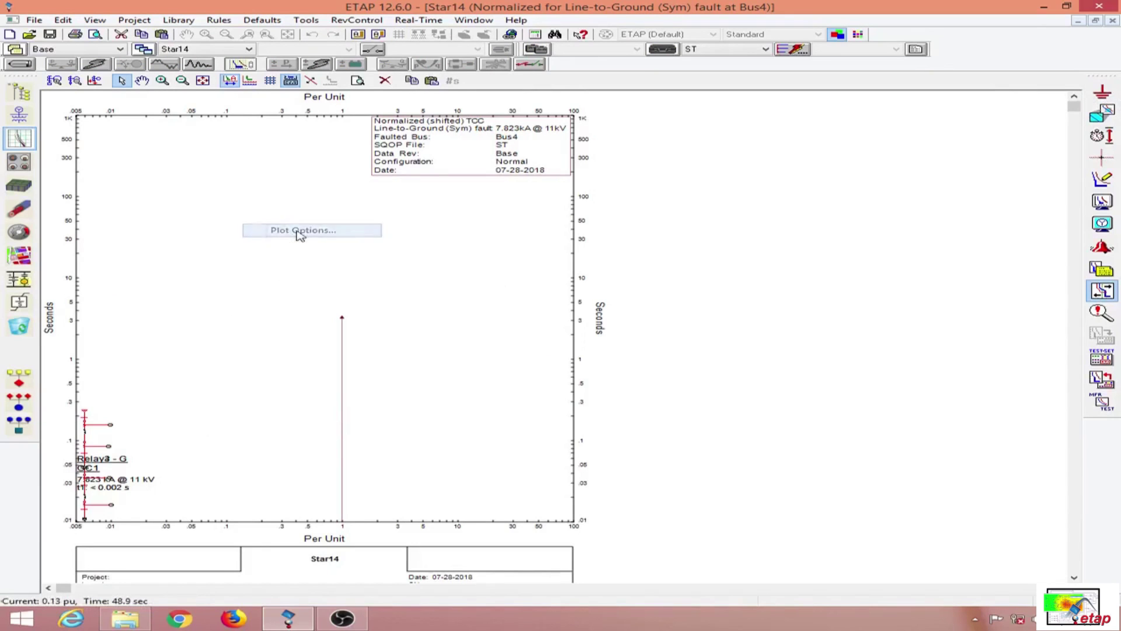
click(67, 24)
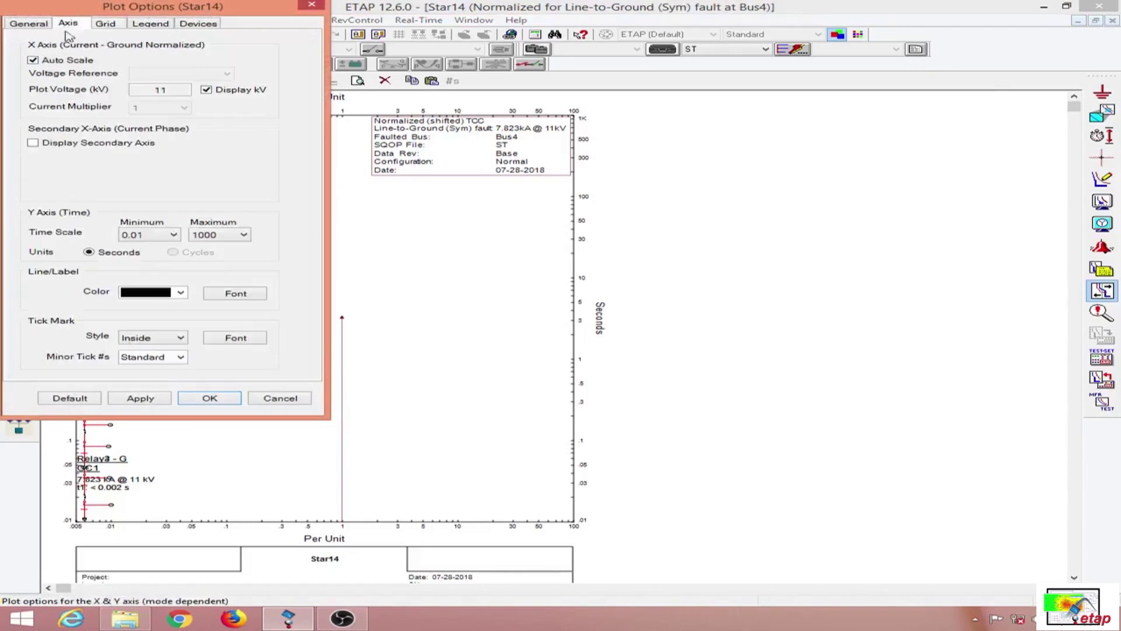
click(79, 64)
click(169, 107)
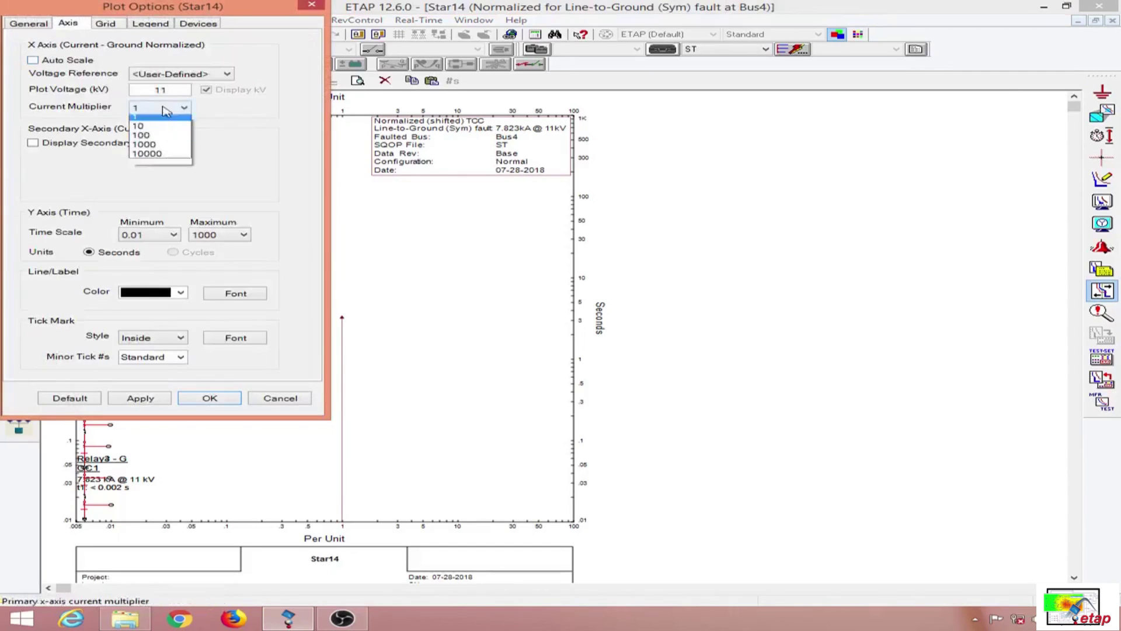
click(175, 123)
click(176, 112)
click(169, 117)
click(209, 398)
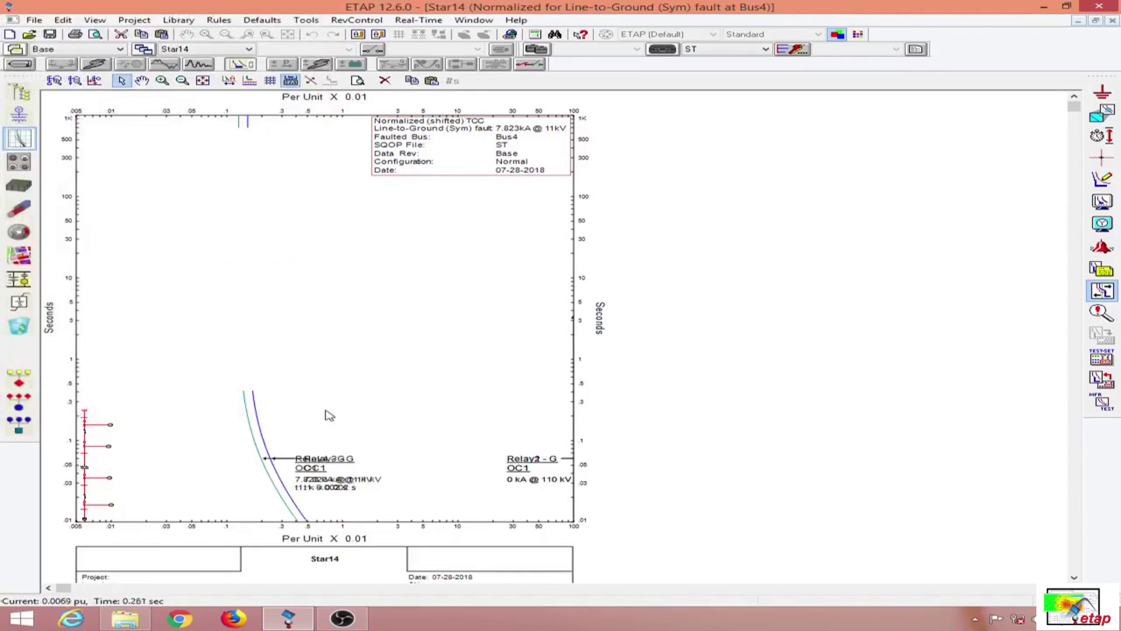
- Raise the Relay3 and Relay4 ground curves, and move the one-line diagram into the blank area outside the plot
drag(277, 469, 251, 384)
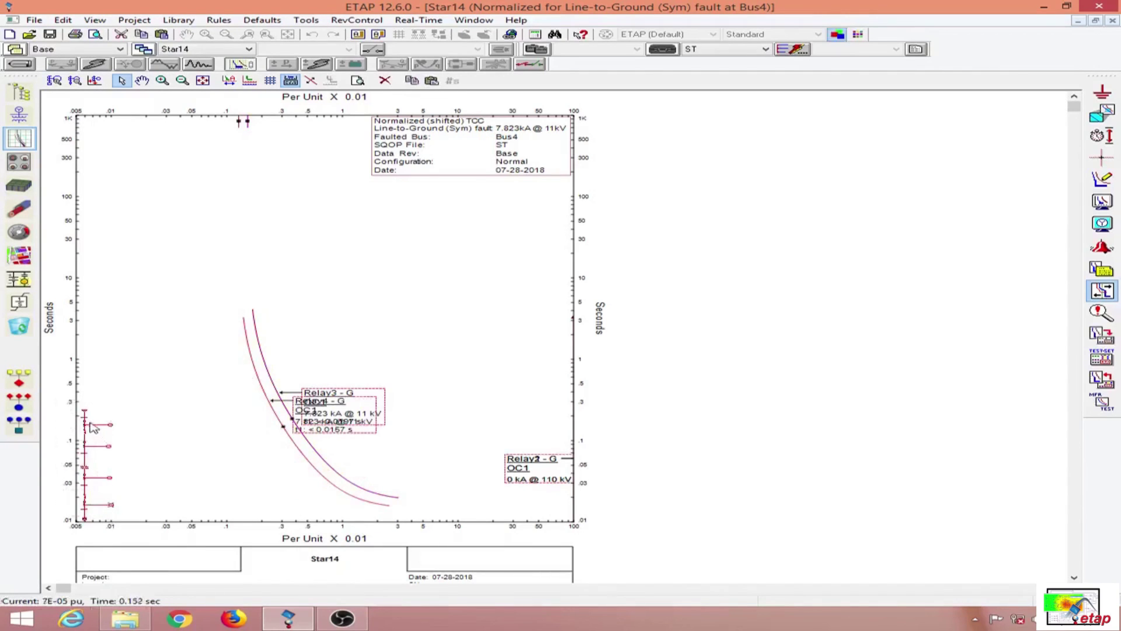
drag(86, 419, 604, 295)
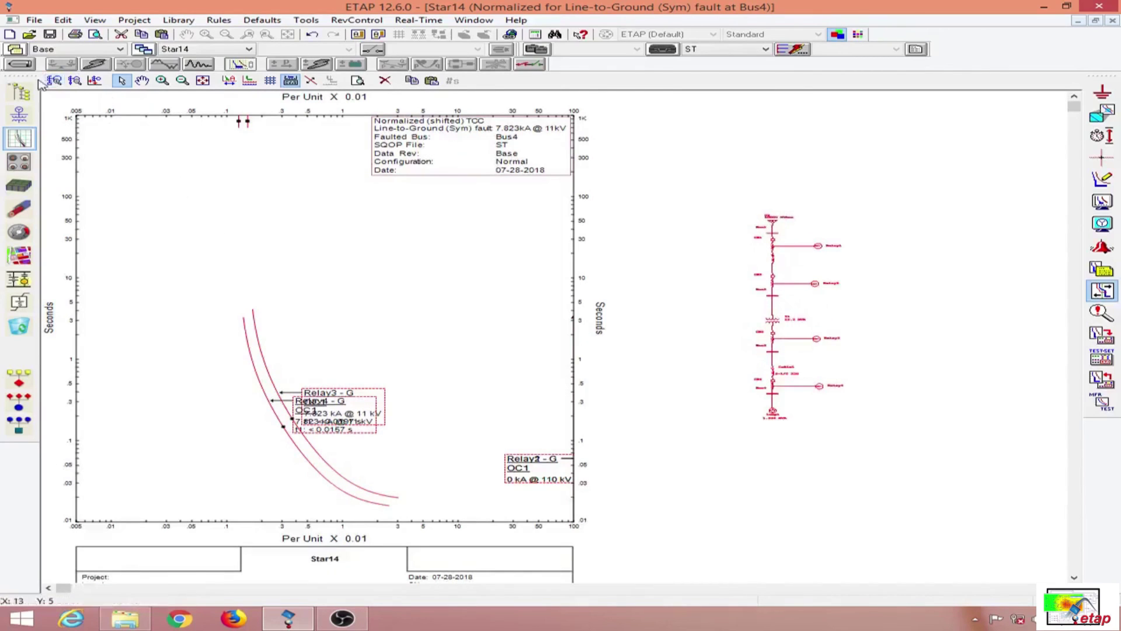
click(822, 466)
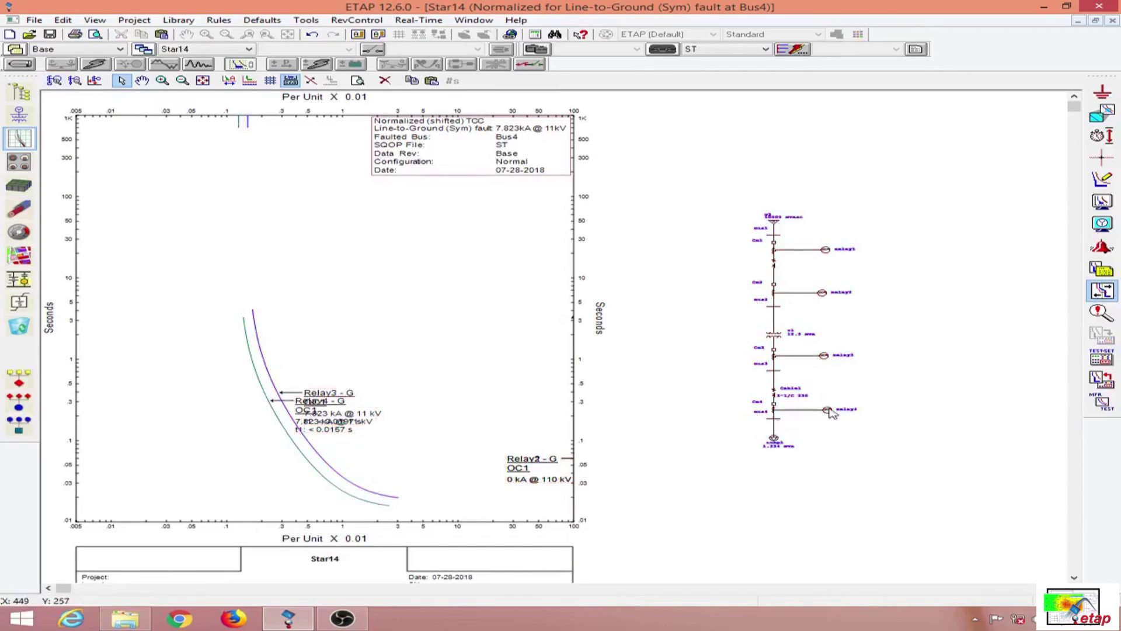
- Raise the Relay3 ground curve well above the Relay4 curve, and close the Bus4 TCC view
click(264, 368)
drag(264, 372, 327, 446)
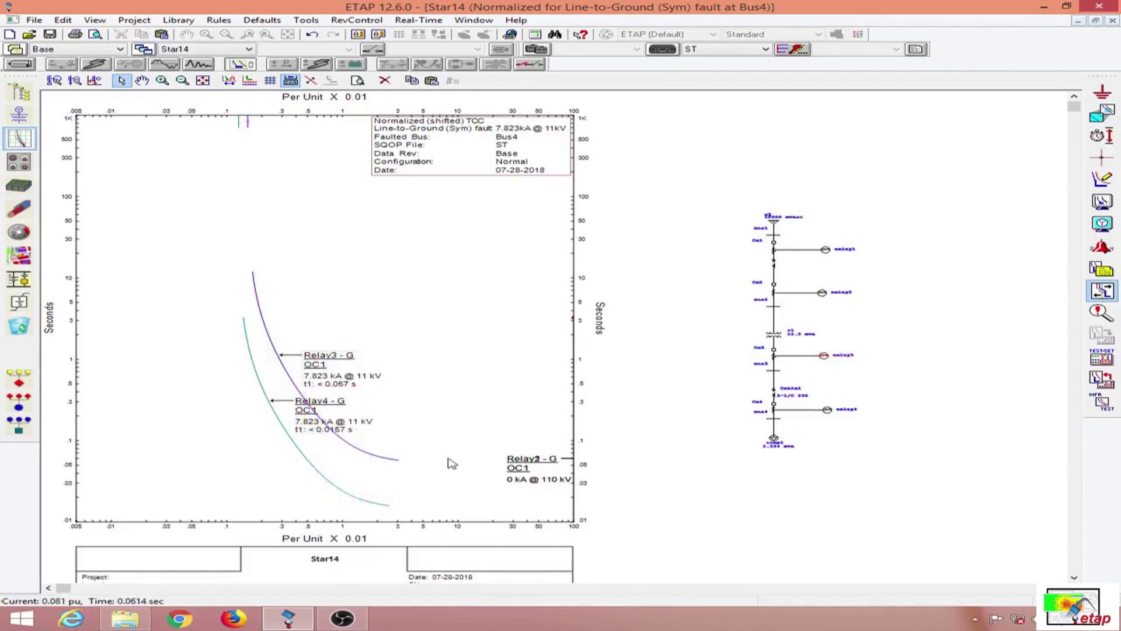
mouse_move(327, 385)
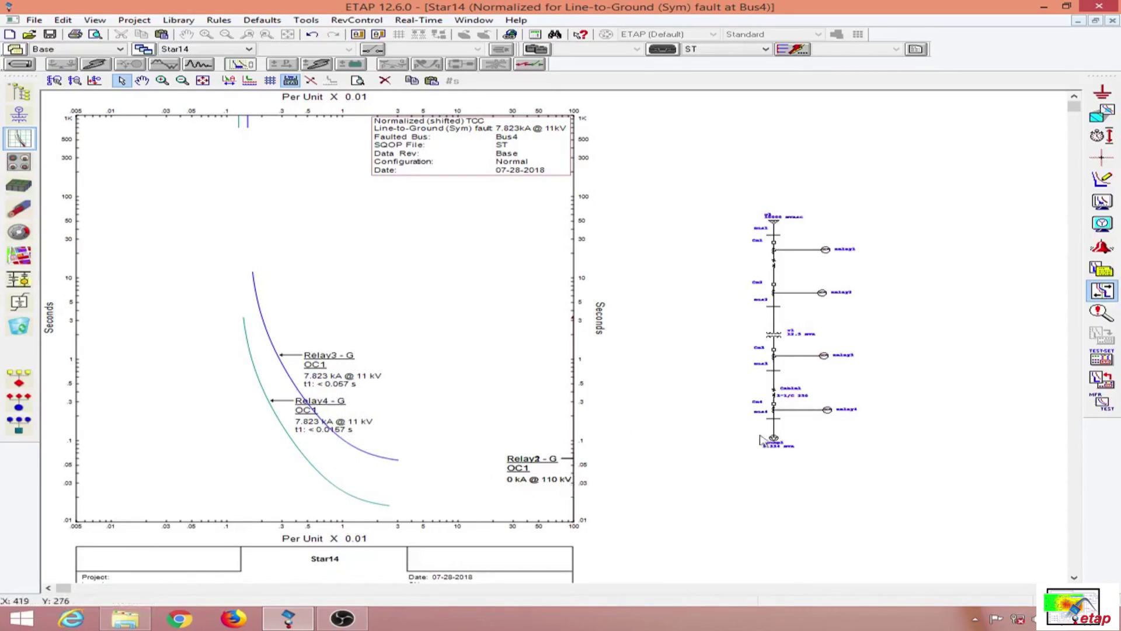
click(1112, 21)
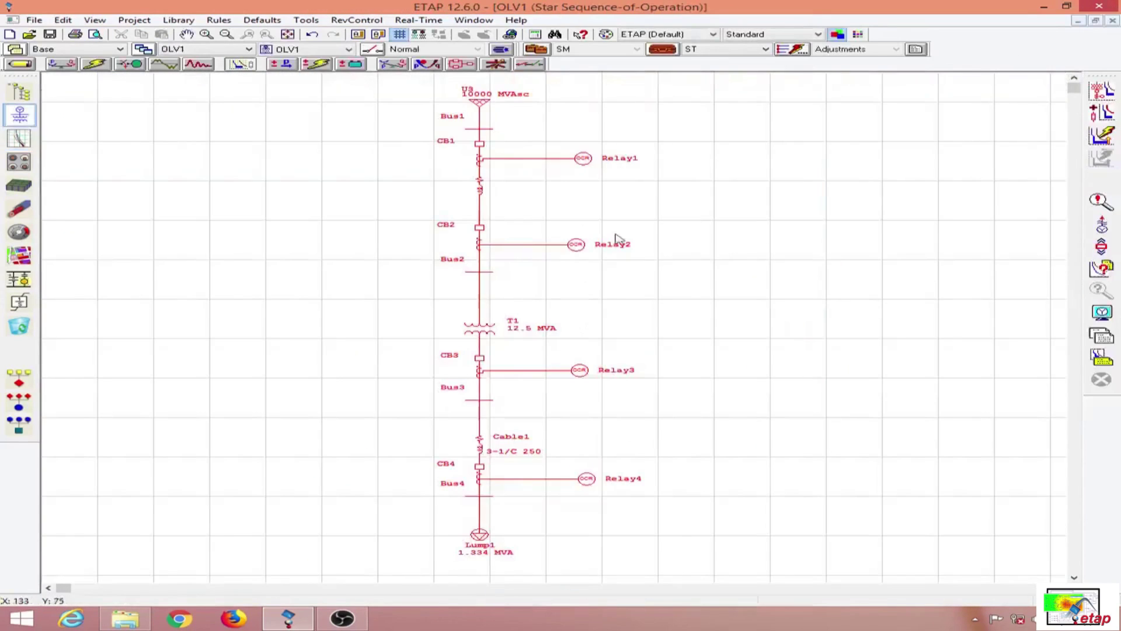
- Insert the line-to-ground fault at Bus4 again and check the operation details of CB4 and CB3
click(1101, 180)
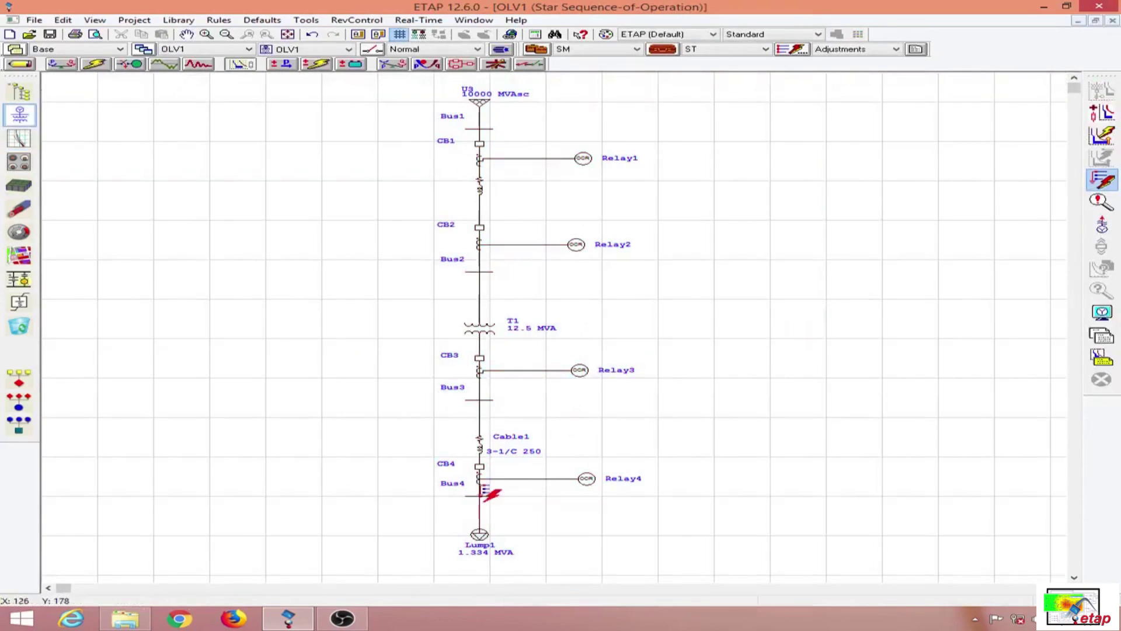
click(484, 499)
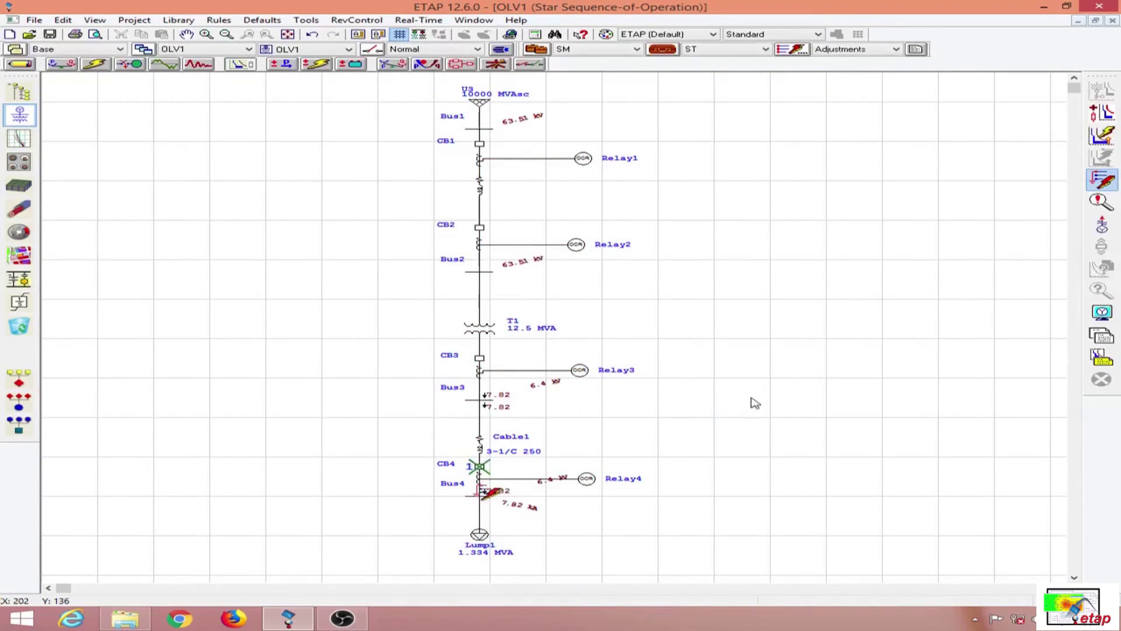
mouse_move(486, 474)
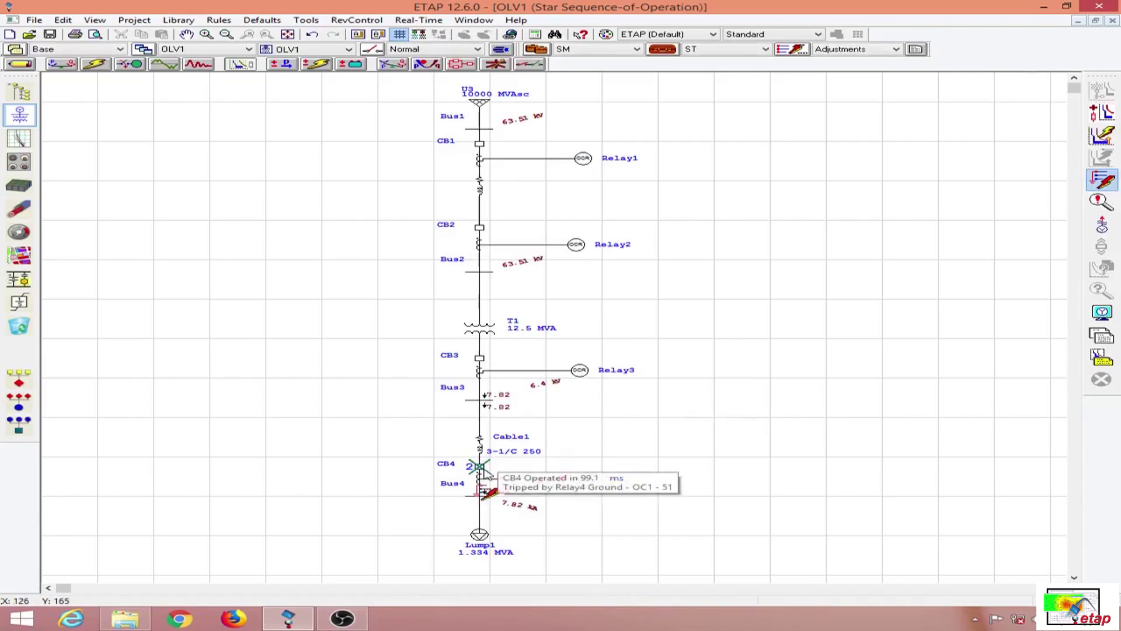
mouse_move(489, 359)
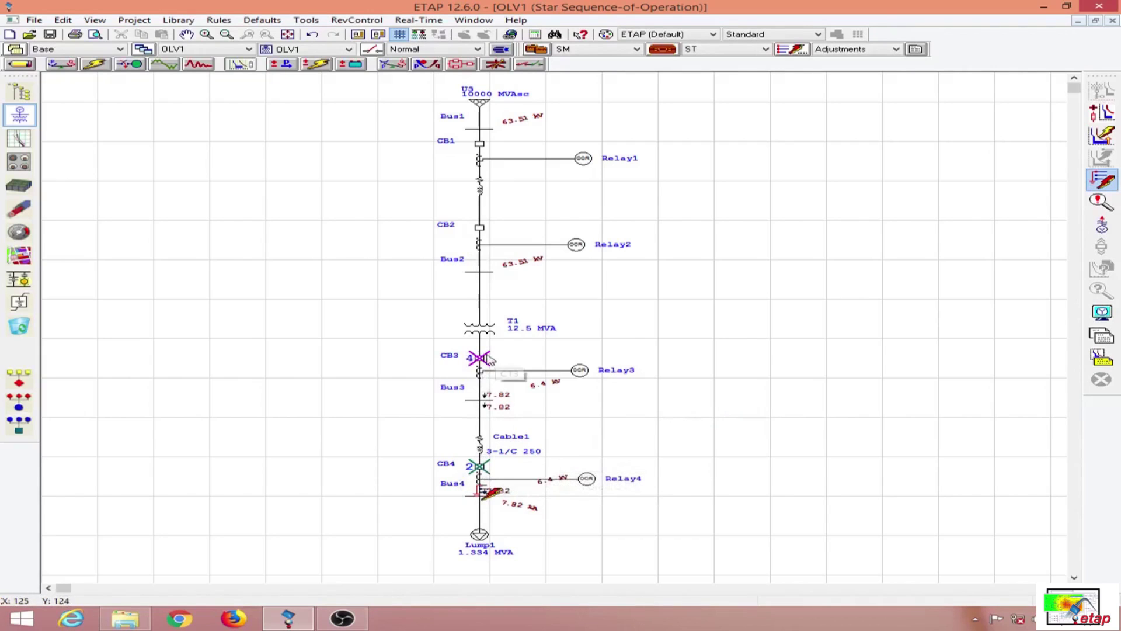
- Insert a line-to-ground fault adjacent to Bus2 and open its normalized TCC view in ground mode
click(1110, 175)
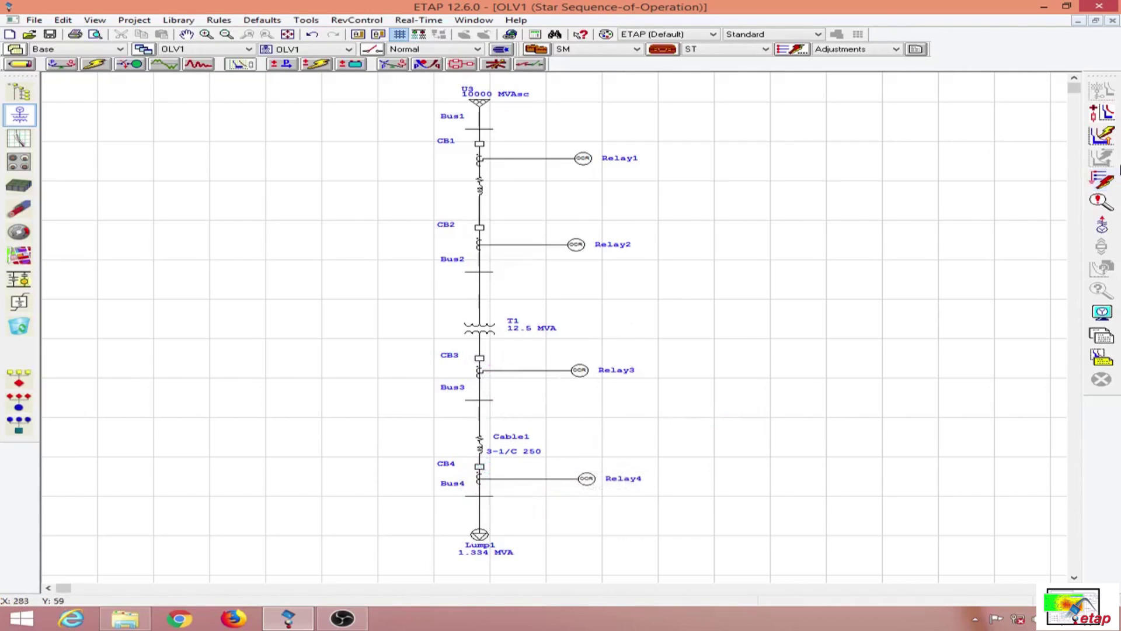
click(1101, 181)
click(481, 270)
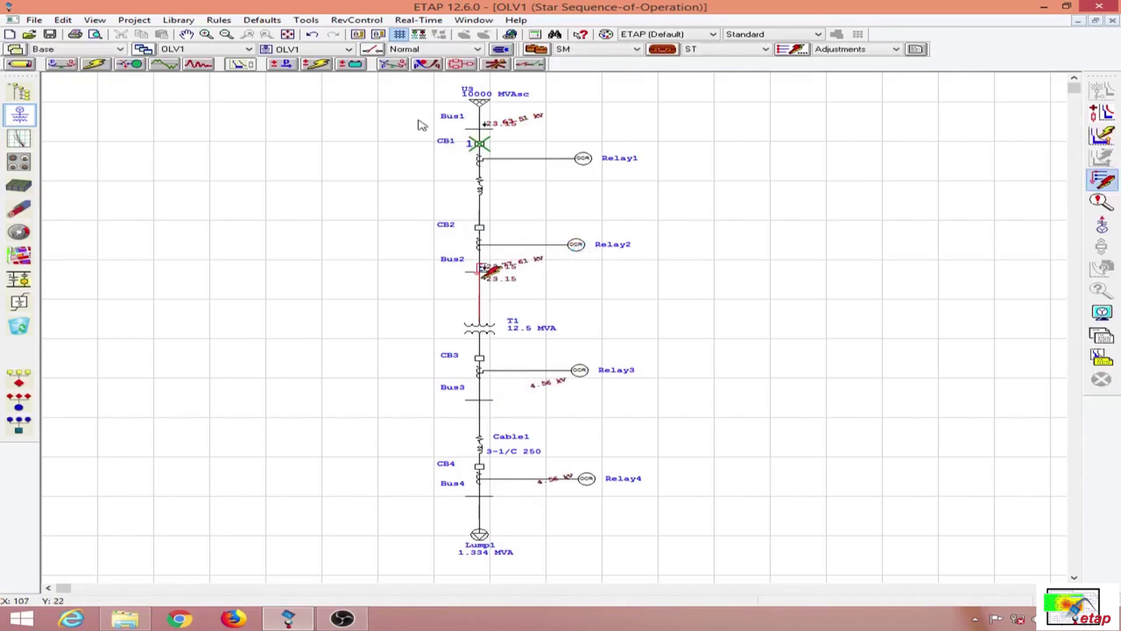
click(1112, 88)
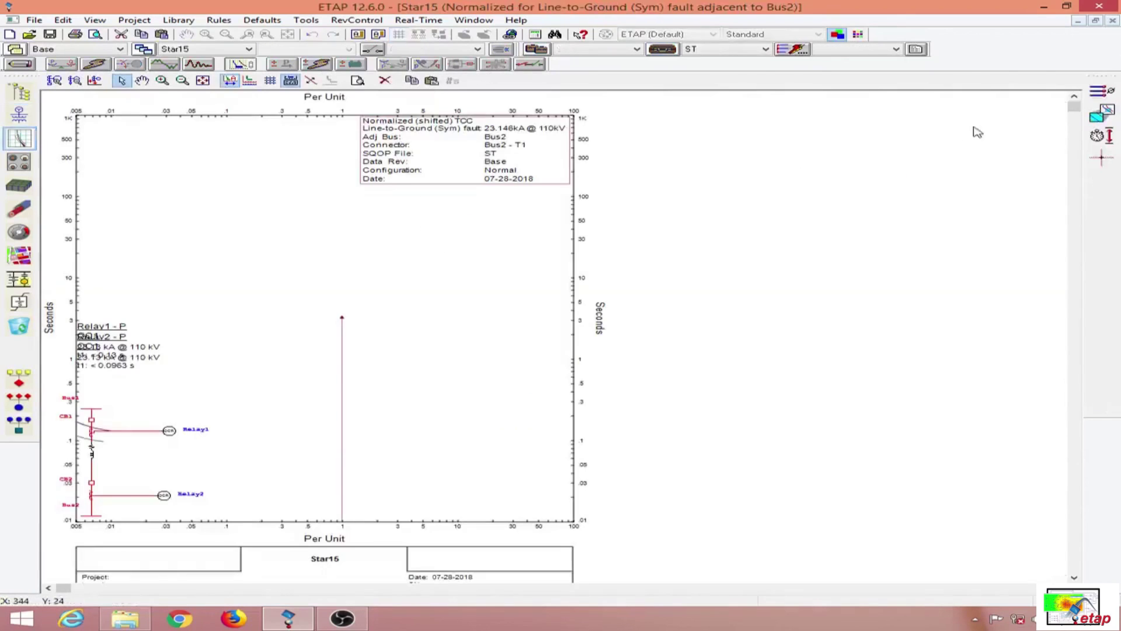
- Turn off auto scale for the Bus2 plot's X axis and set its current multiplier to 0.01
right_click(125, 187)
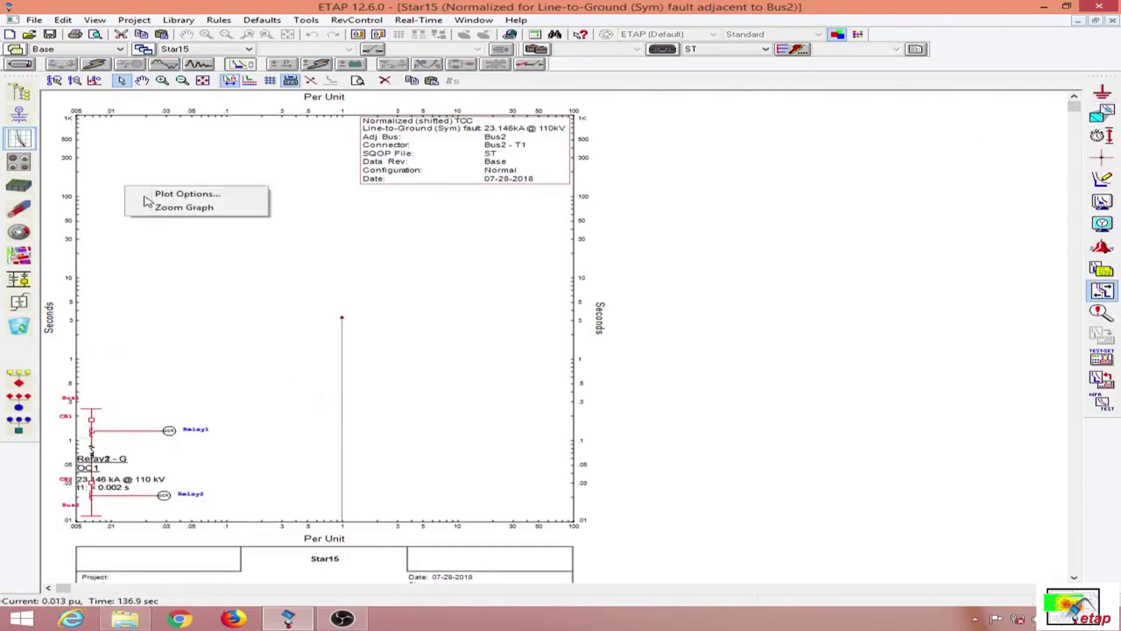
click(193, 193)
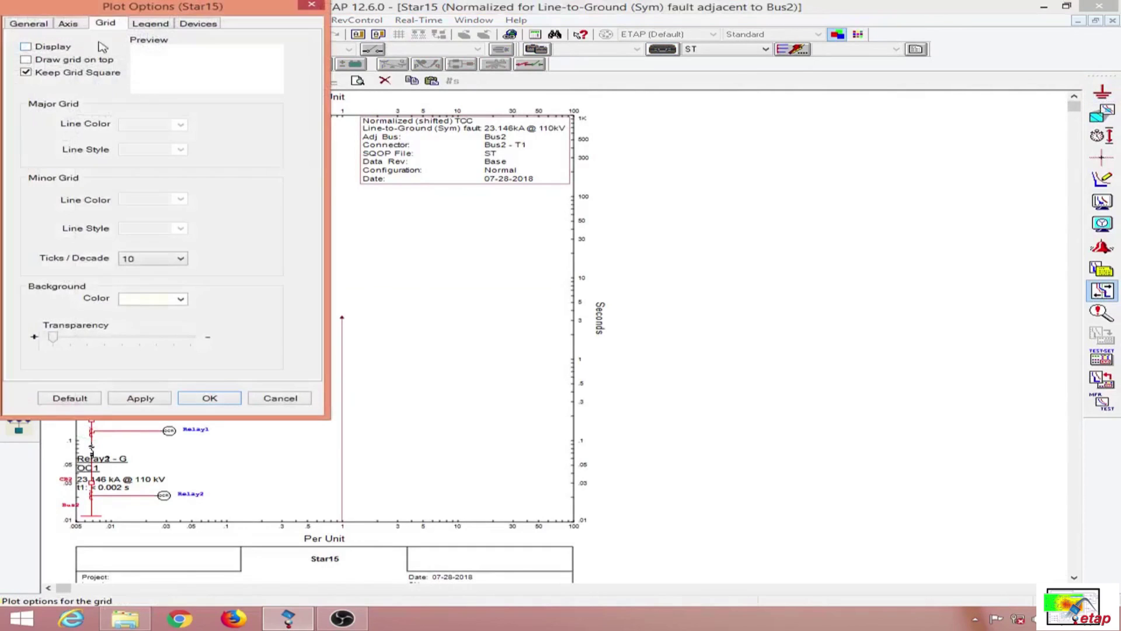
click(69, 24)
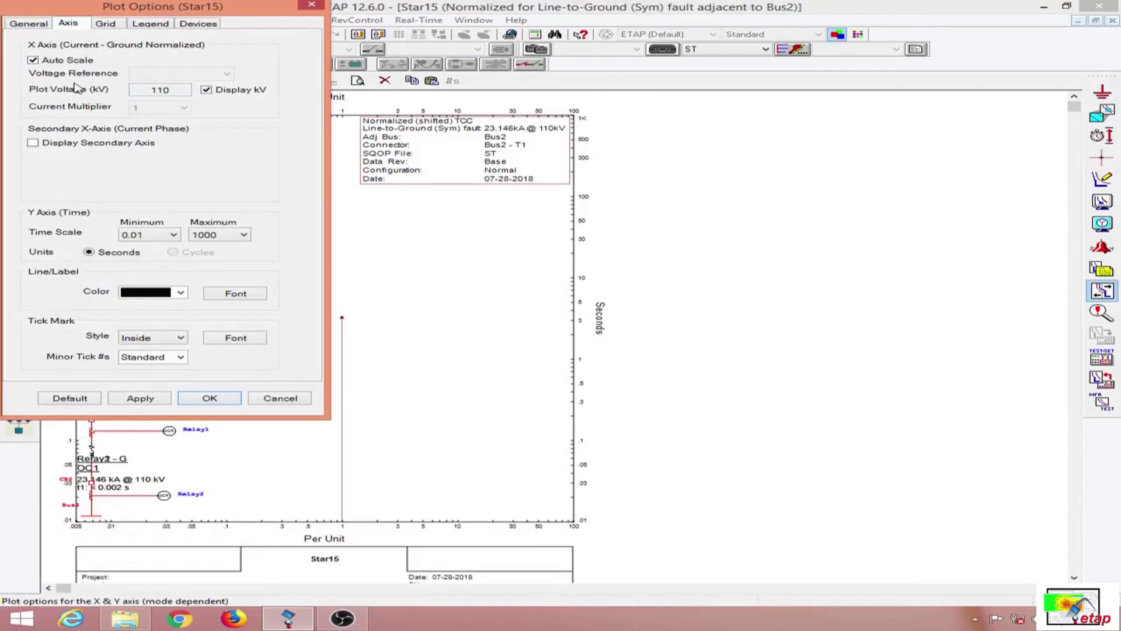
click(50, 60)
click(175, 107)
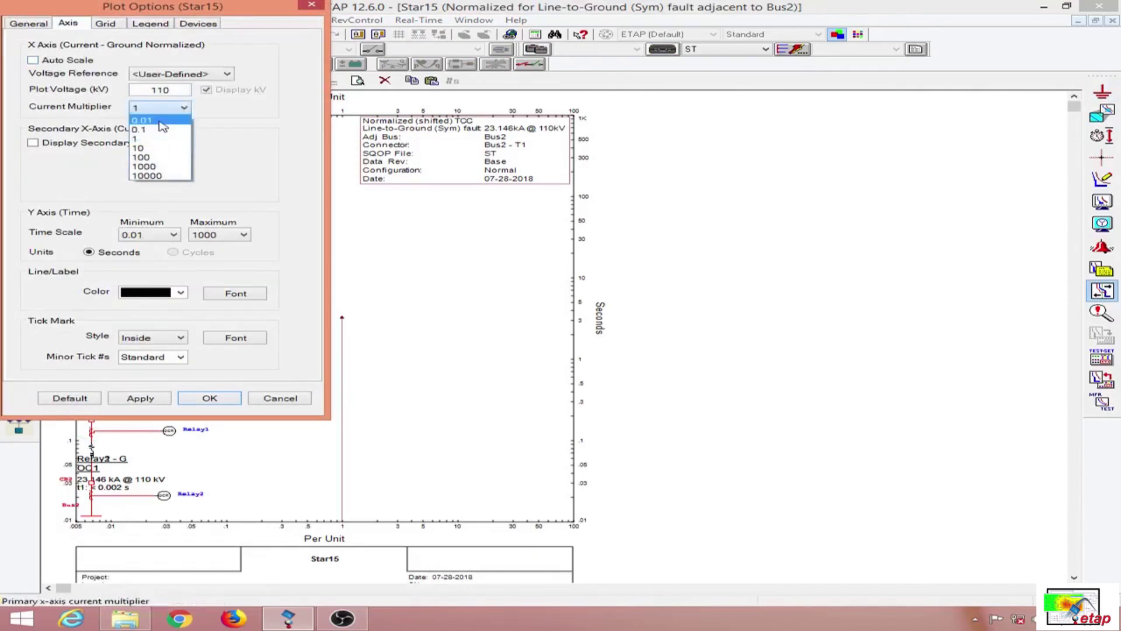
click(144, 115)
click(209, 398)
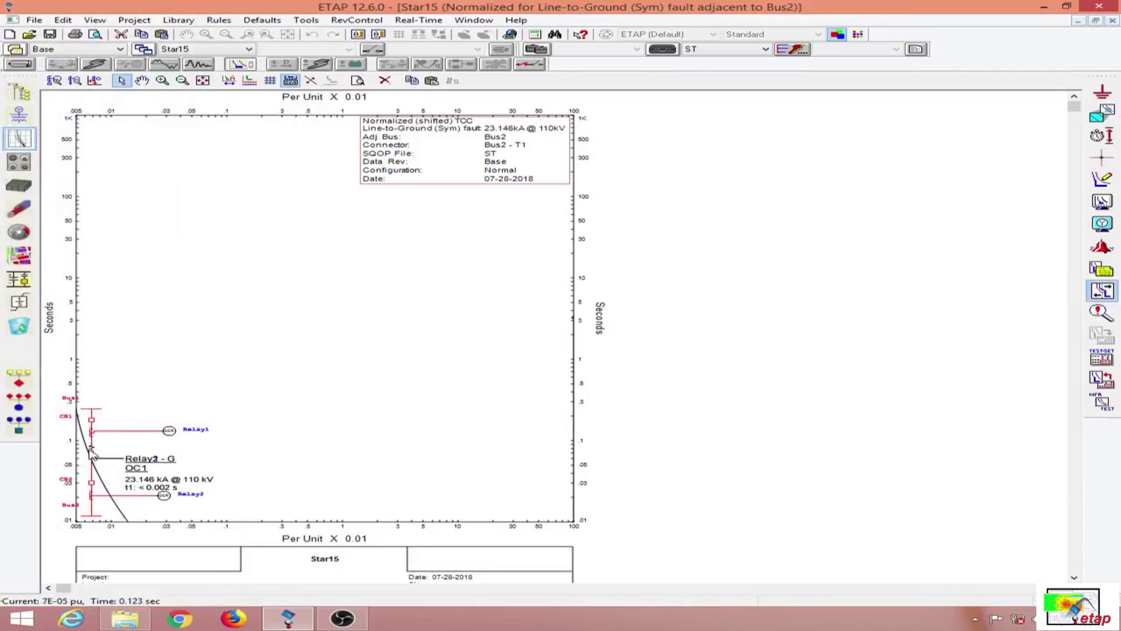
- Move the Bus1–Bus2 one-line diagram off the ground curves into the blank area outside the plot
click(100, 480)
click(93, 463)
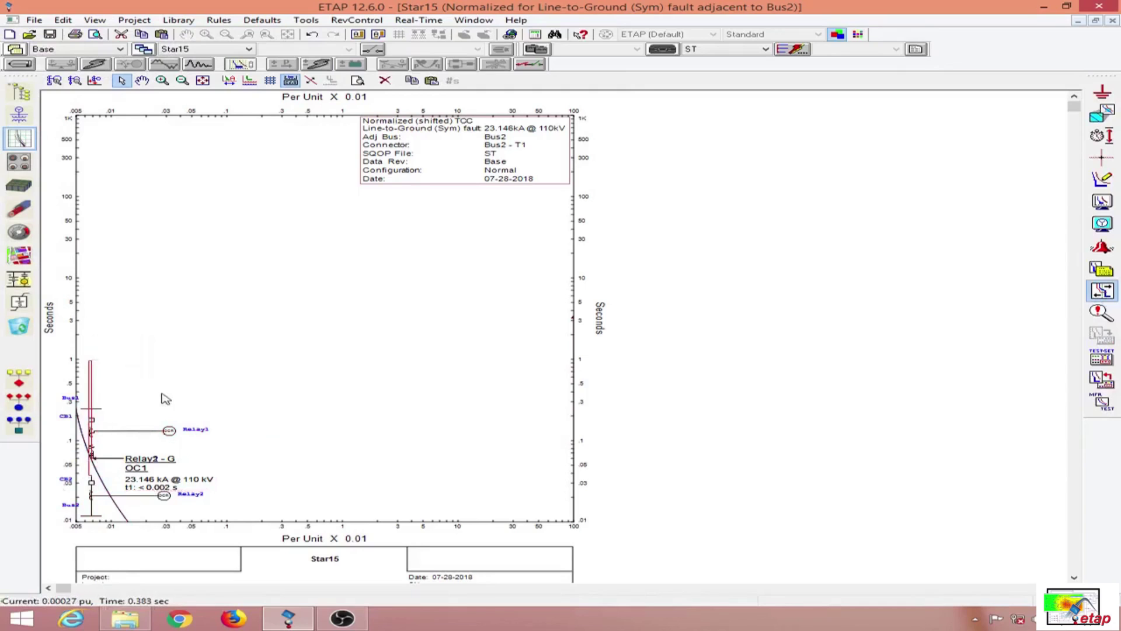
drag(57, 395, 180, 533)
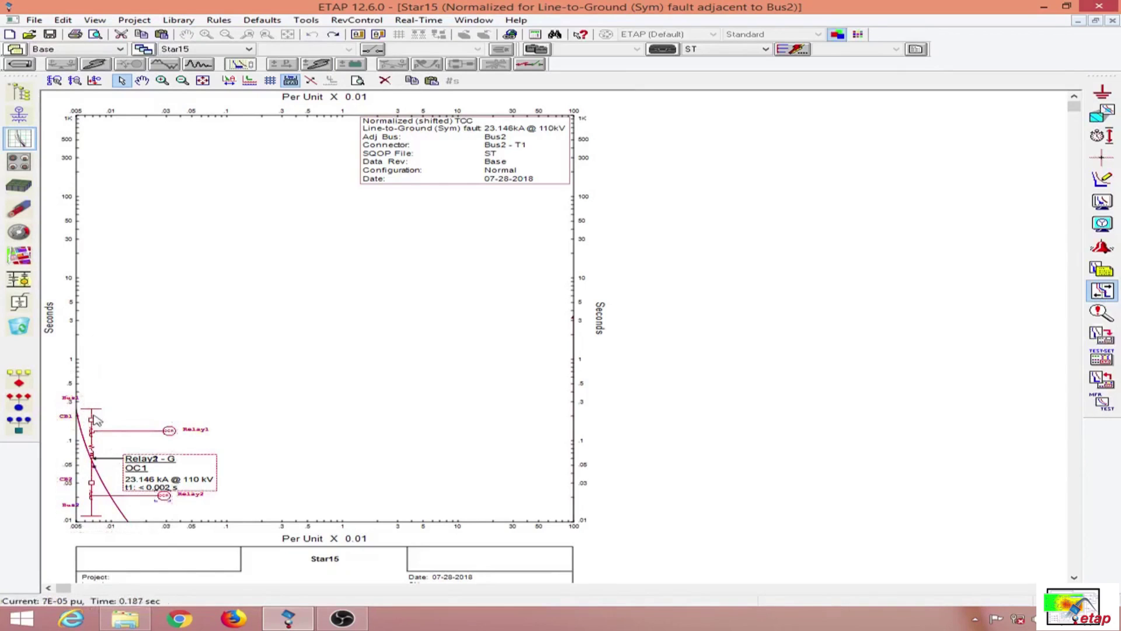
drag(139, 408, 761, 186)
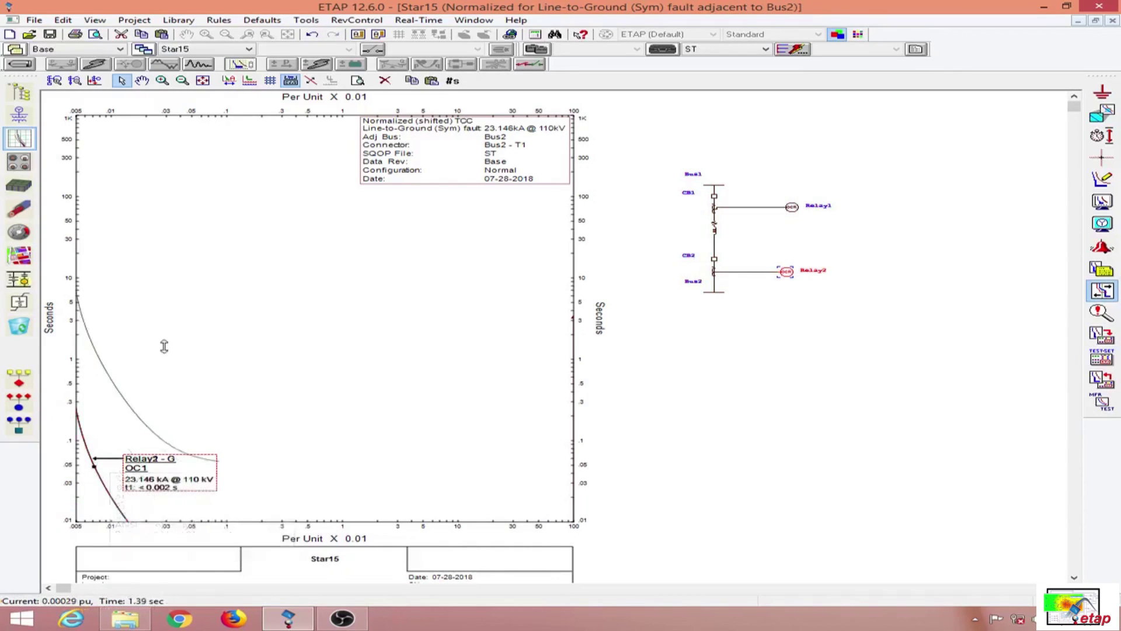
- Shift the Relay1 and Relay2 ground curves so Relay1 sits just above Relay2, and close the Bus2 TCC view
click(101, 478)
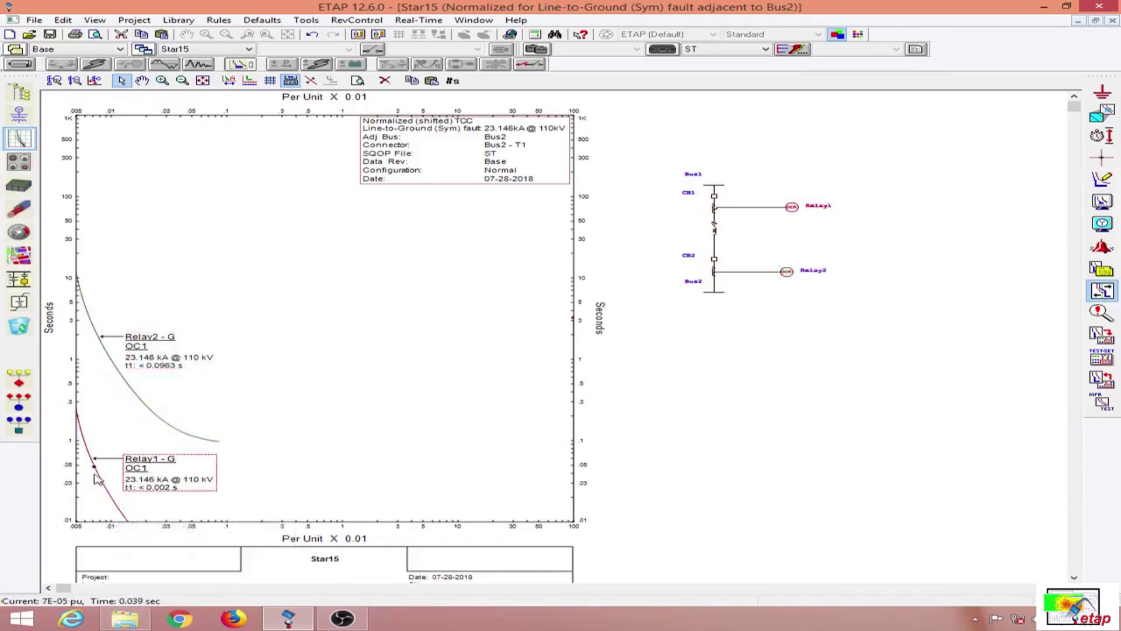
drag(92, 464, 88, 429)
click(117, 371)
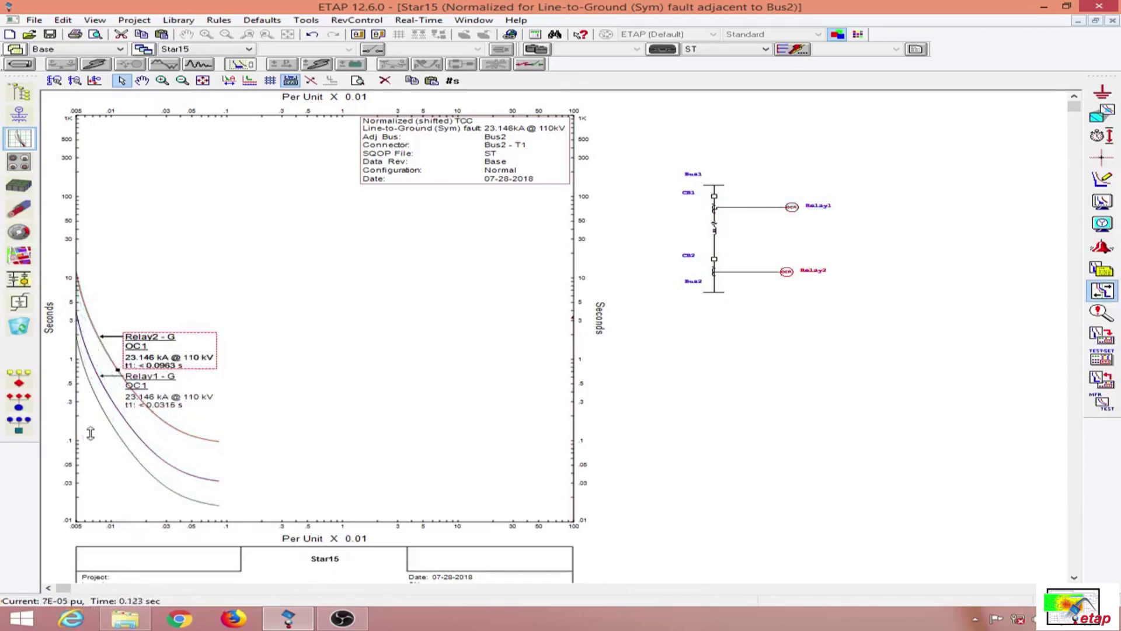
click(264, 378)
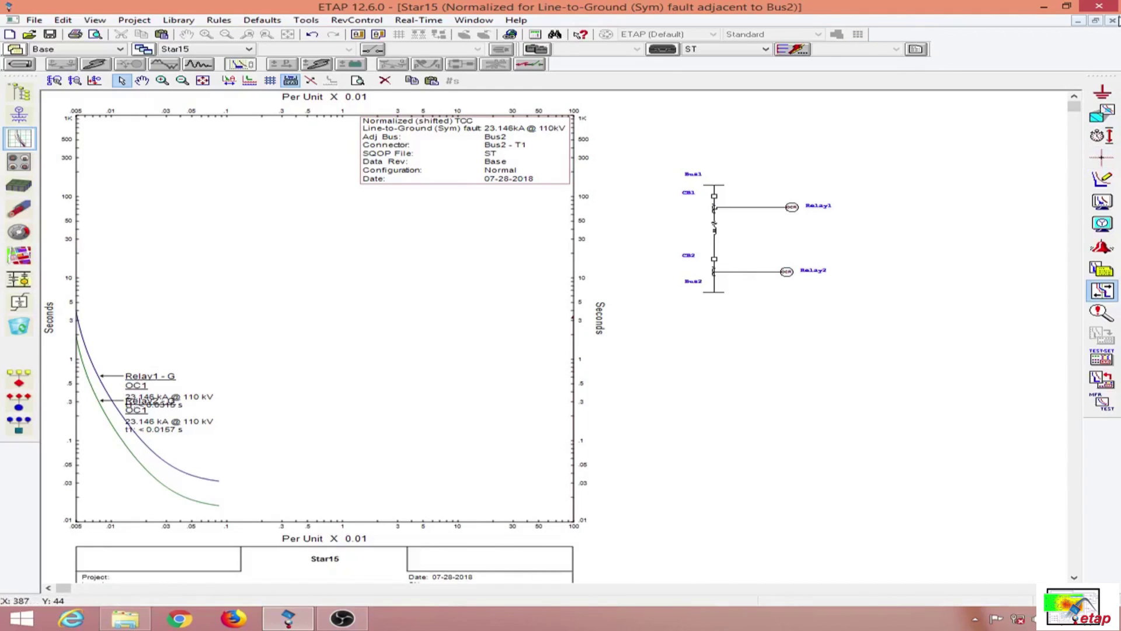
click(1112, 20)
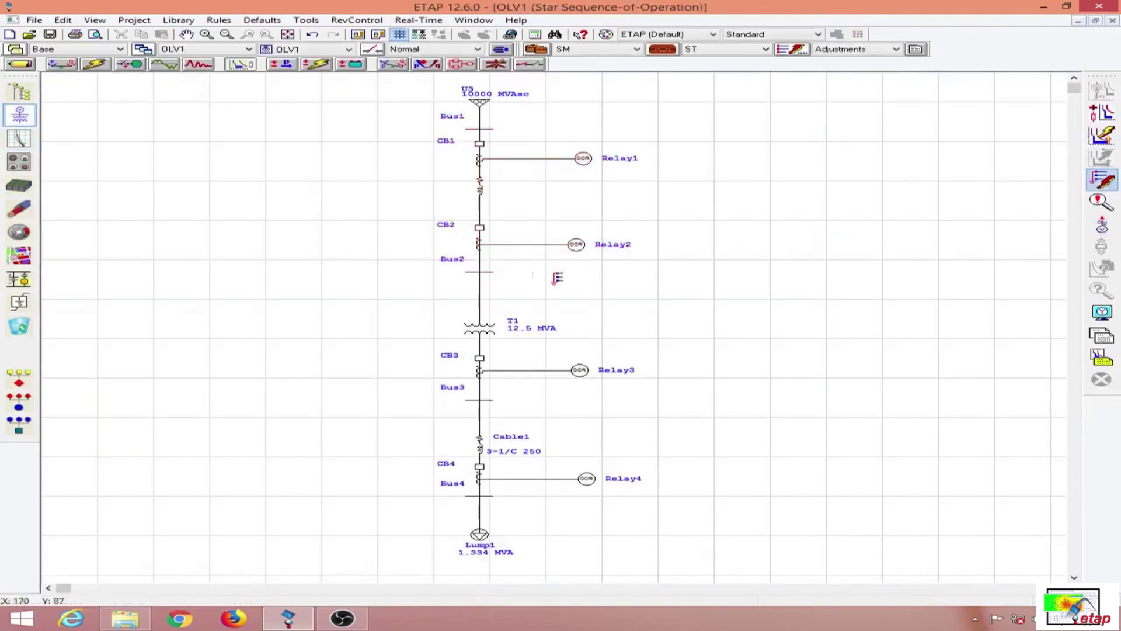
- Simulate the line-to-ground fault sequence of operation at Bus2 and clear the result
click(486, 264)
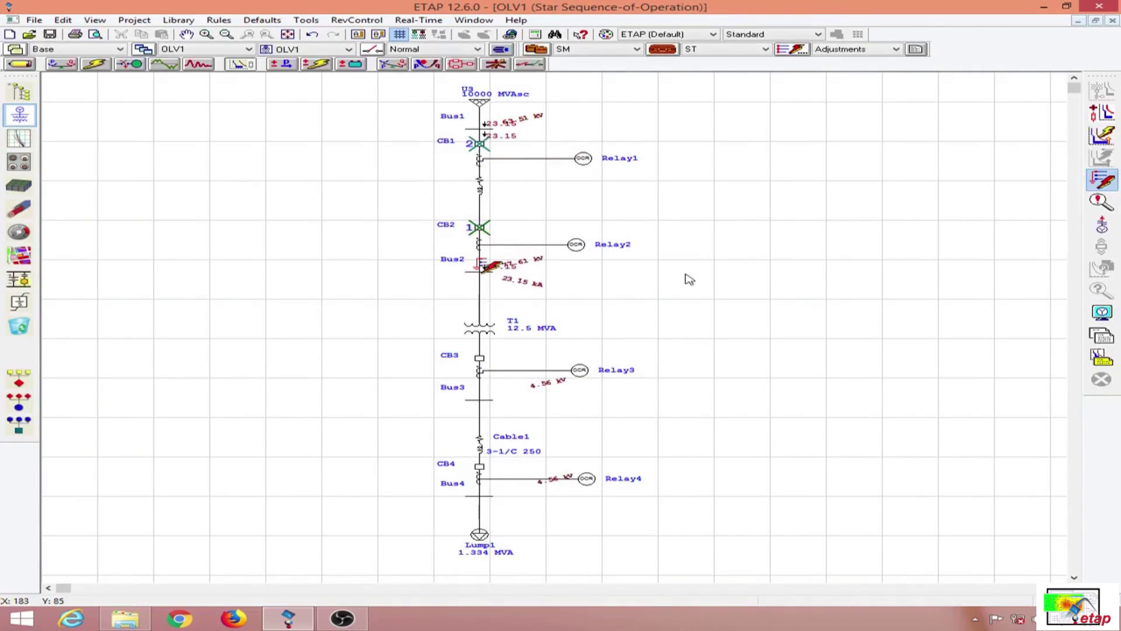
key(Escape)
- Set the sequence-of-operation fault type in the SM star mode study case to Line-to-Line
click(664, 49)
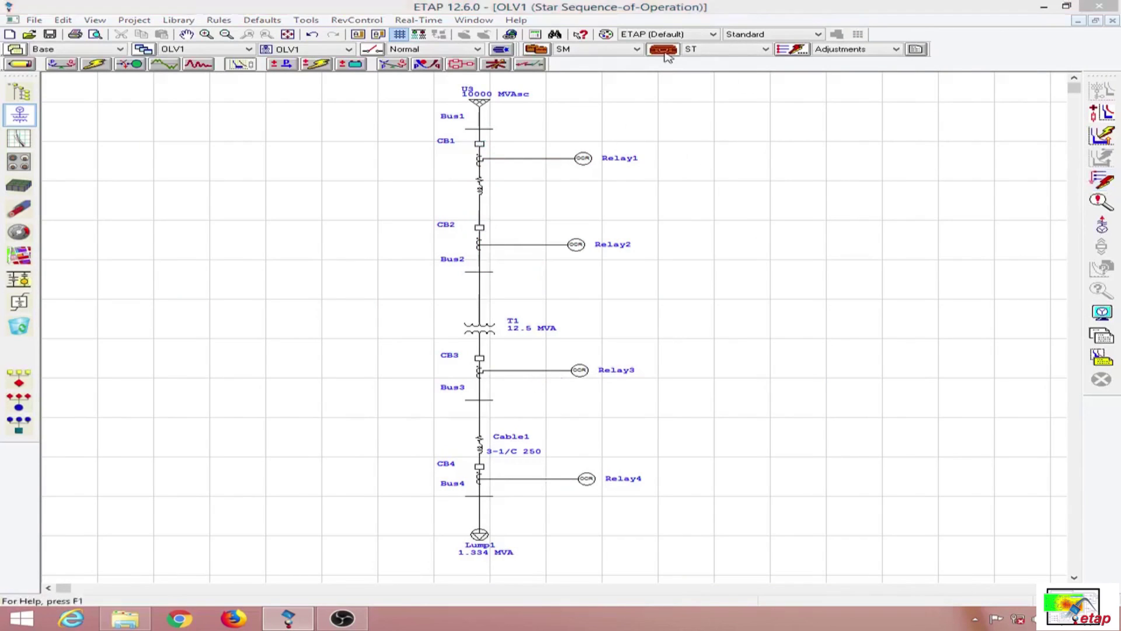
click(463, 177)
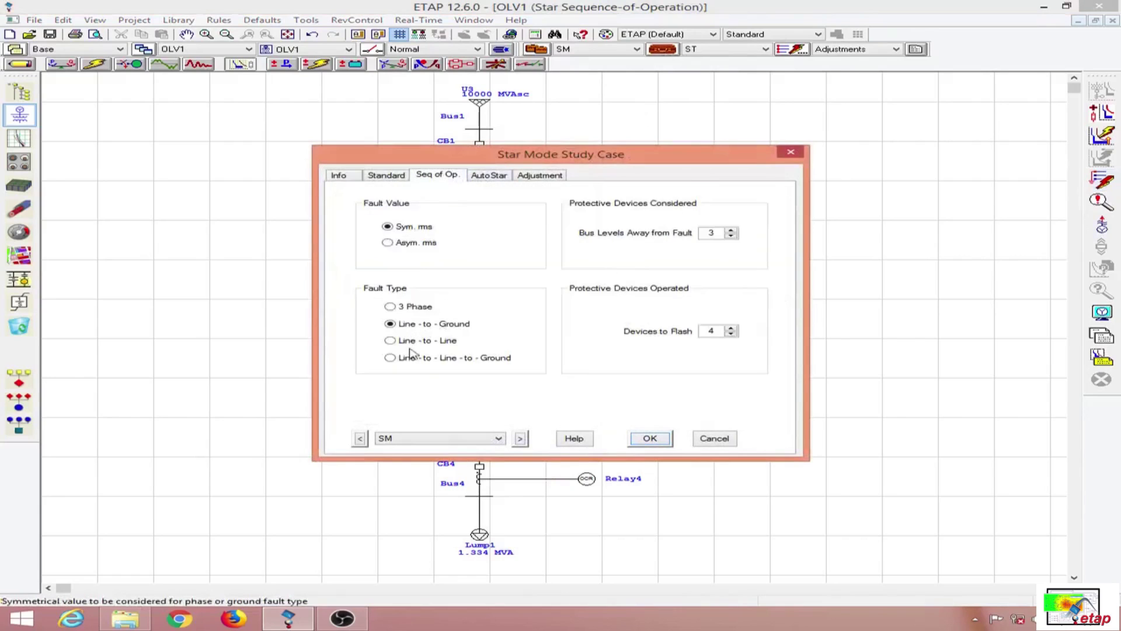
click(437, 343)
click(650, 437)
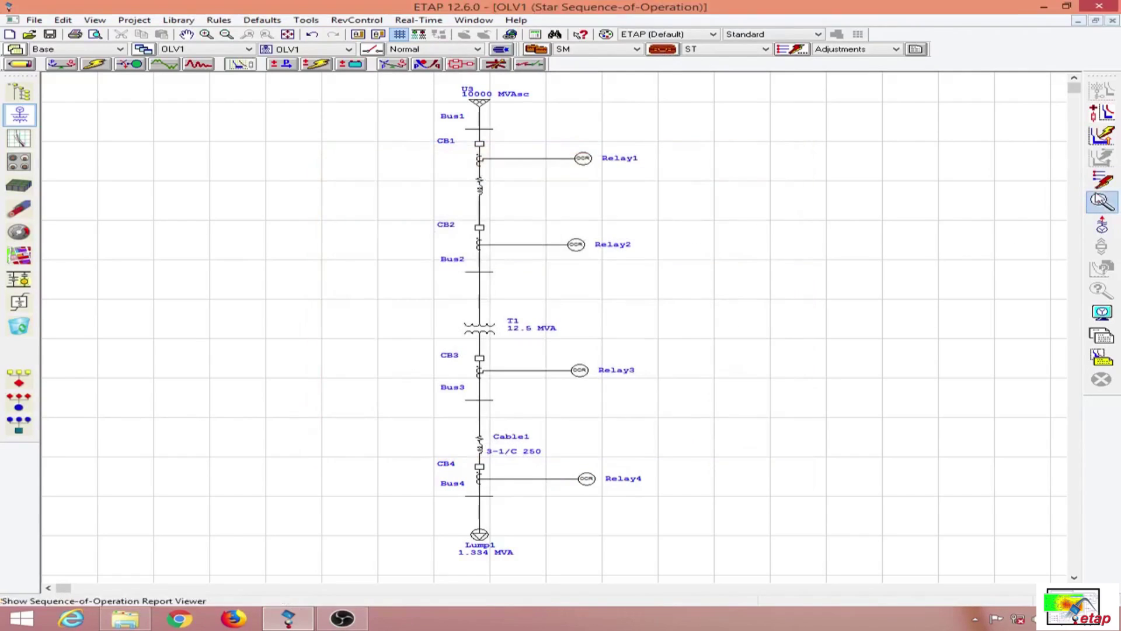
- Simulate the sequence of operation for a line-to-line fault at Bus4
click(1101, 201)
click(1101, 181)
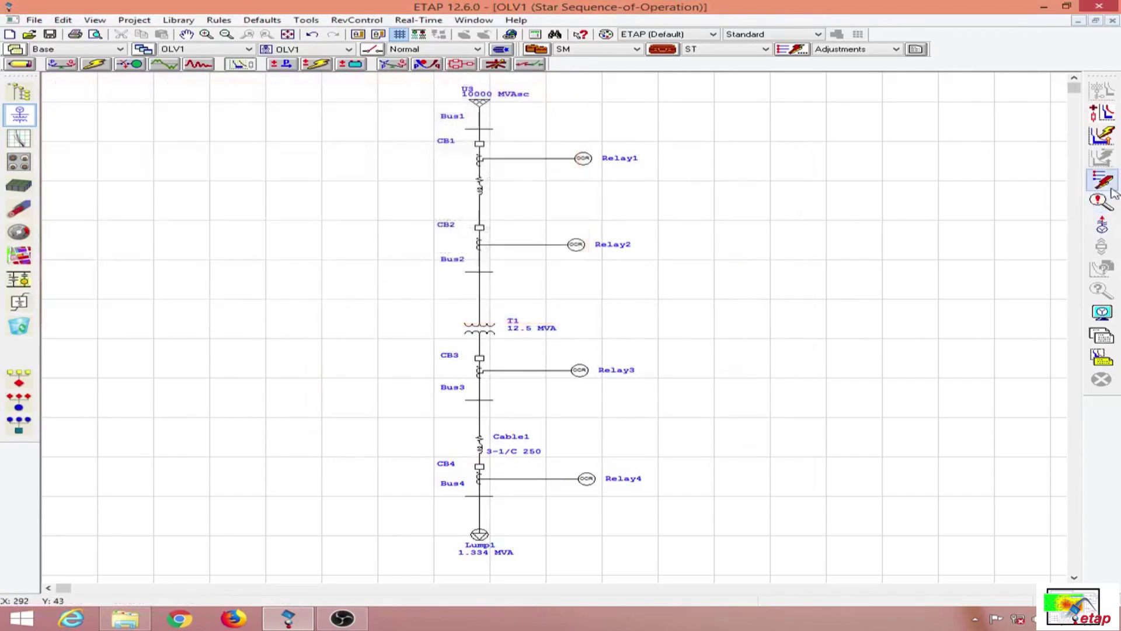
click(489, 495)
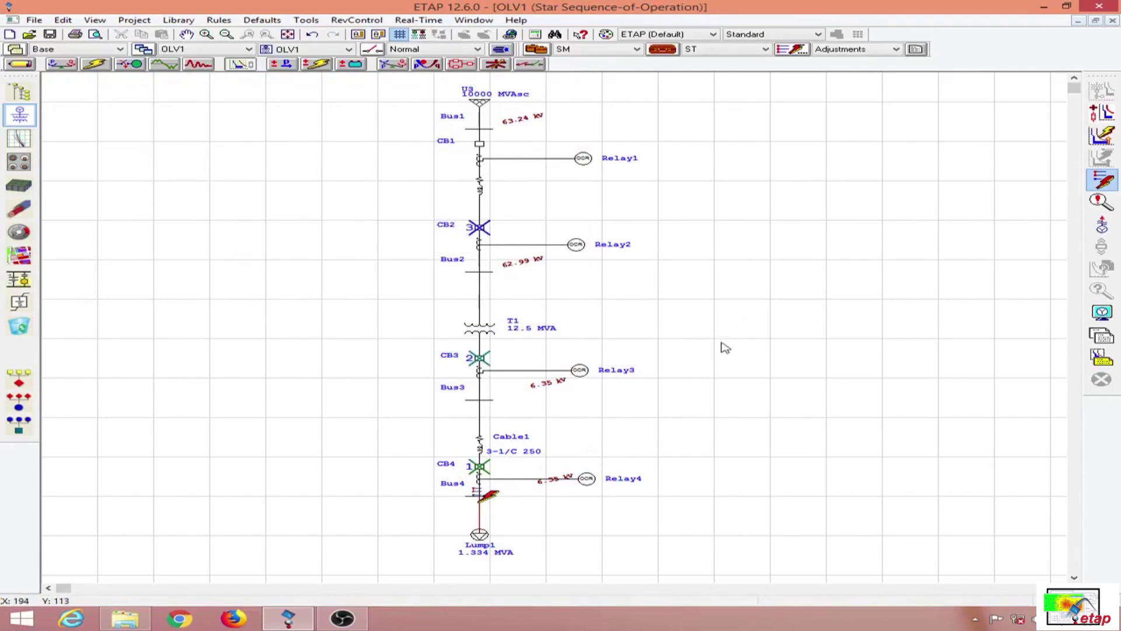
- Simulate a line-to-line fault at Bus3, review its sequence-of-operation events report, and close the report
click(1102, 180)
click(489, 397)
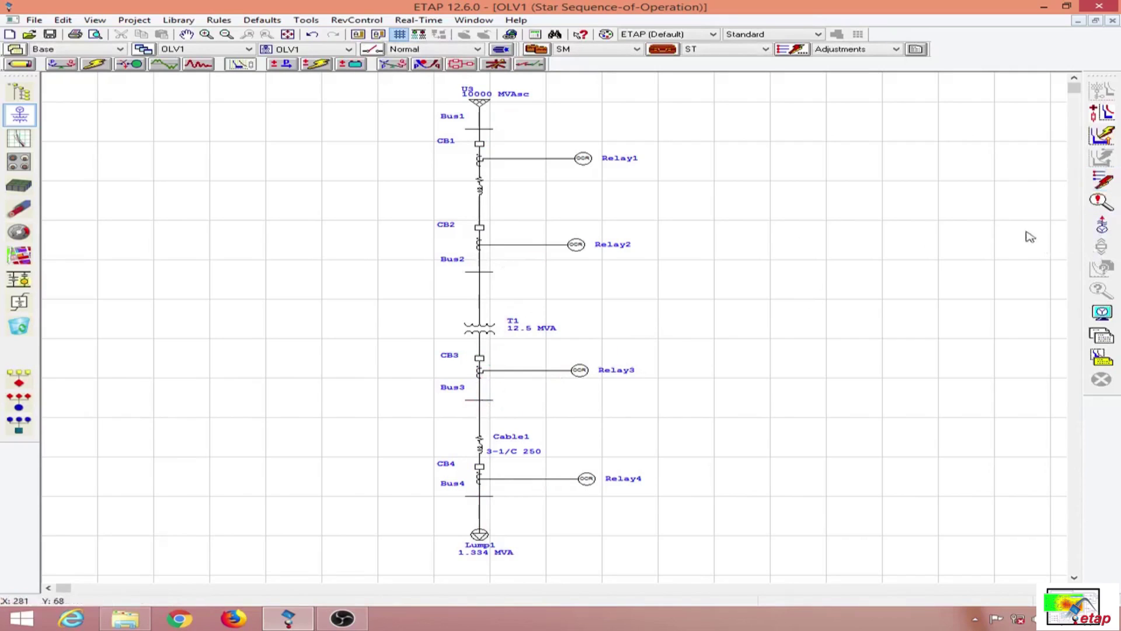
click(1103, 183)
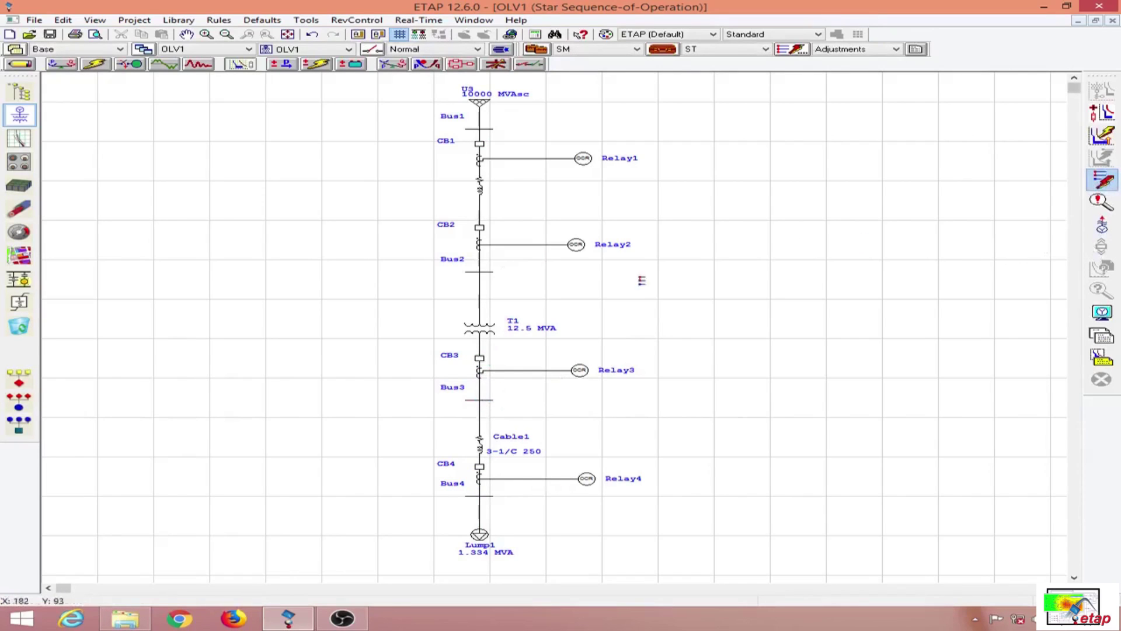
click(1109, 204)
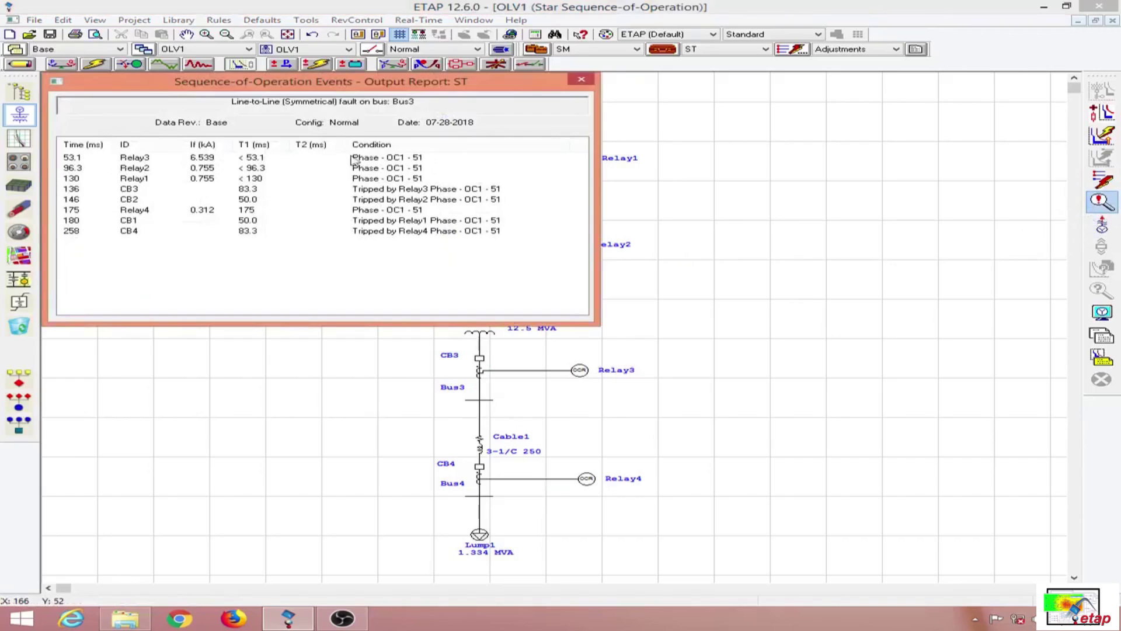
click(581, 79)
- Examine Relay1's input and output settings in the overcurrent relay editor, leaving them unchanged
click(877, 49)
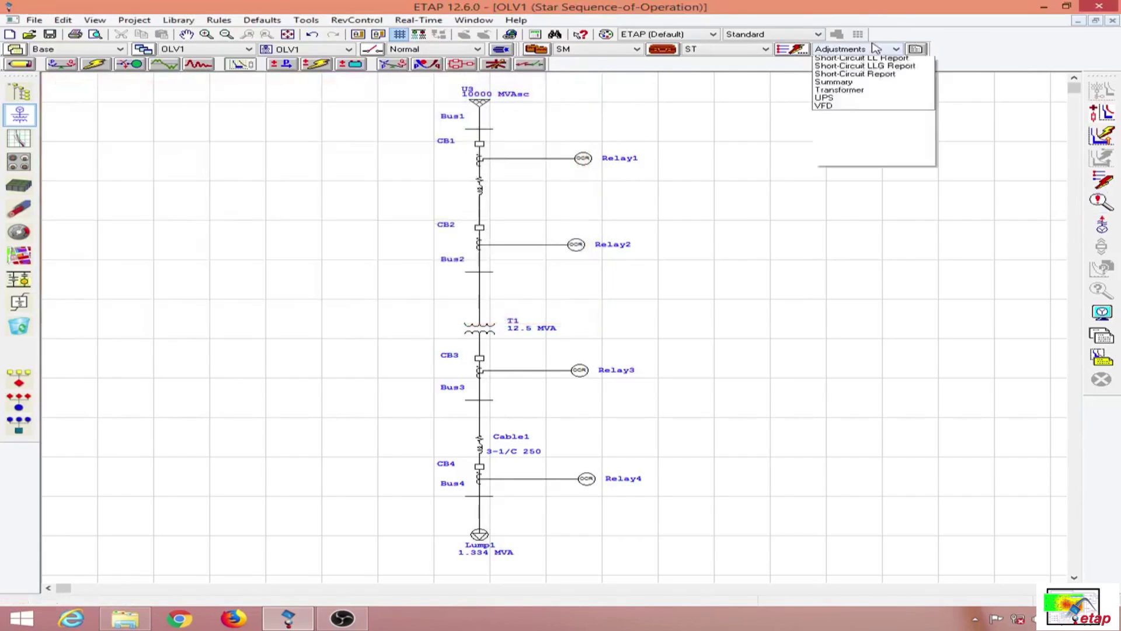
click(668, 183)
double_click(583, 158)
click(414, 134)
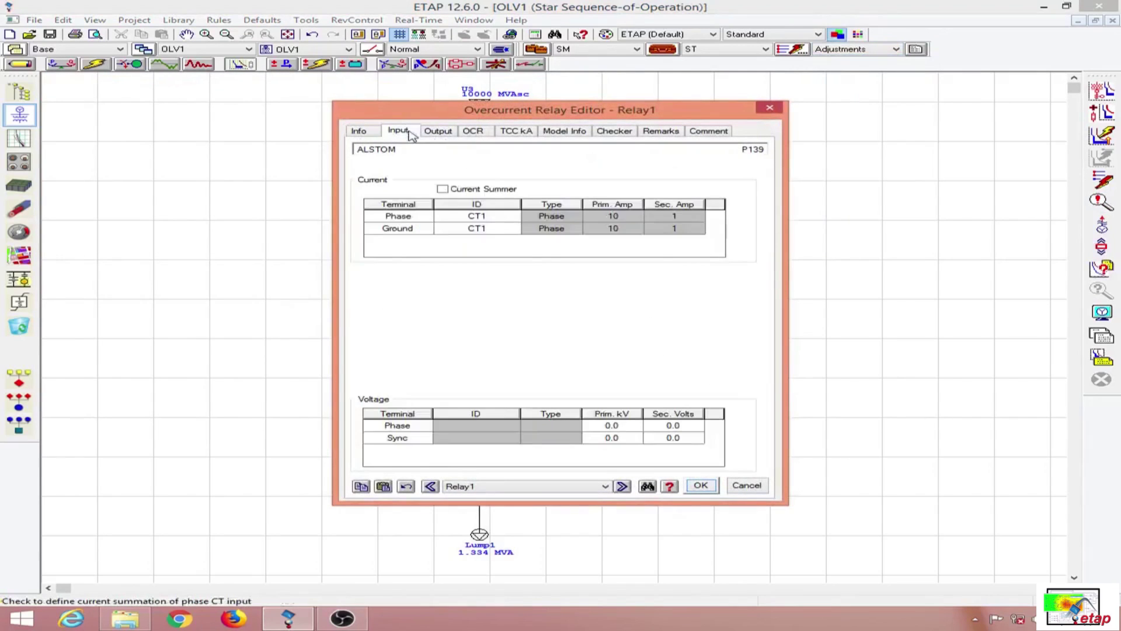
click(438, 132)
click(768, 110)
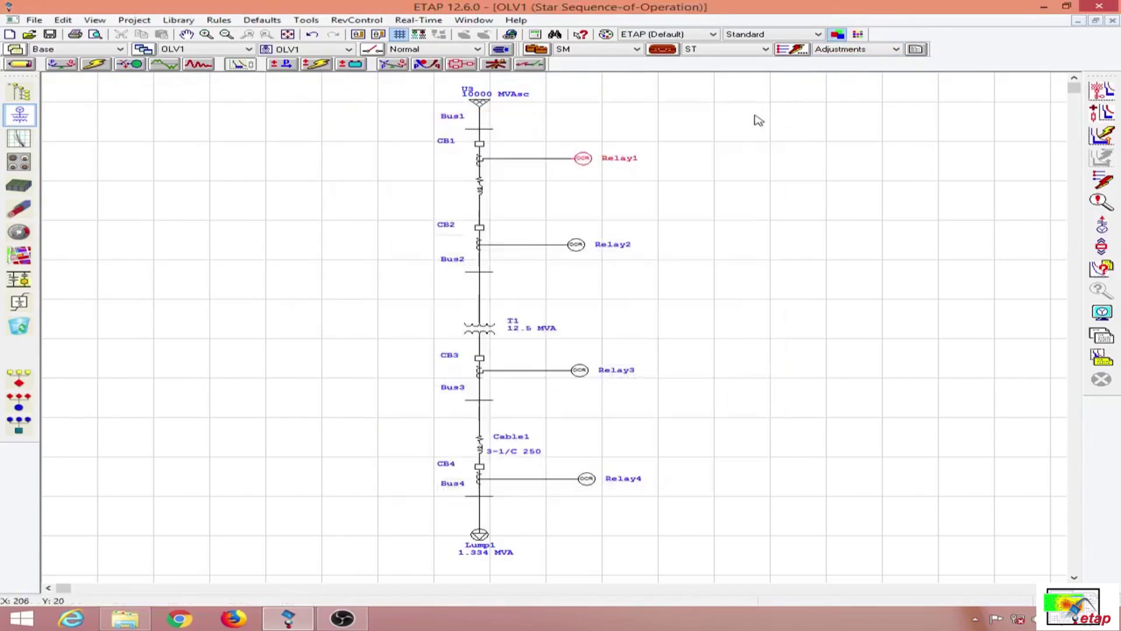